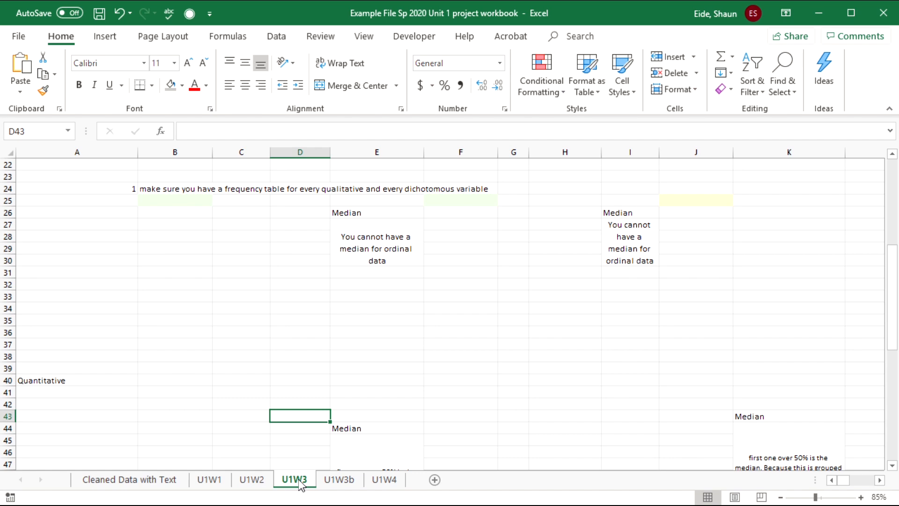
# - Clear the old mean through st dev statistics in E7:J17 on U1W3
pyautogui.scroll(7, 271, 407)
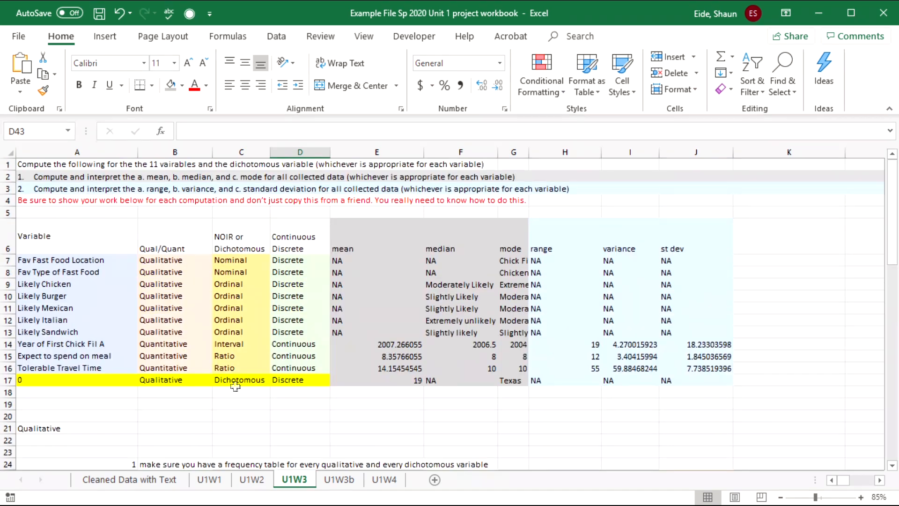
pyautogui.moveTo(377, 417); pyautogui.dragTo(33, 378)
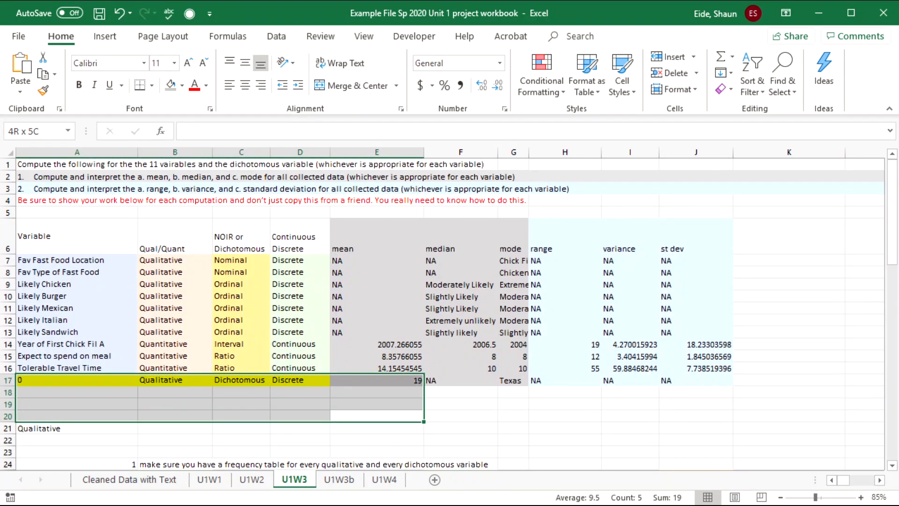
pyautogui.click(500, 320)
pyautogui.moveTo(359, 247); pyautogui.dragTo(676, 244)
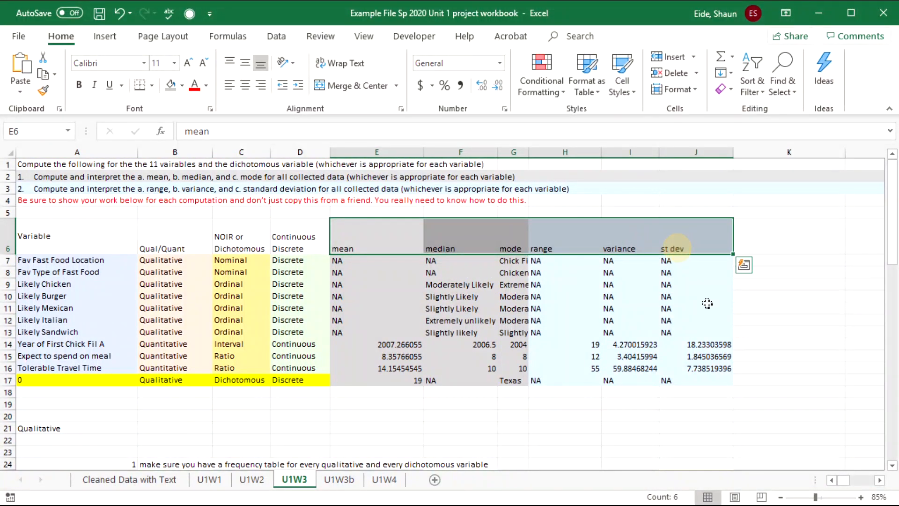
pyautogui.click(707, 304)
pyautogui.click(622, 310)
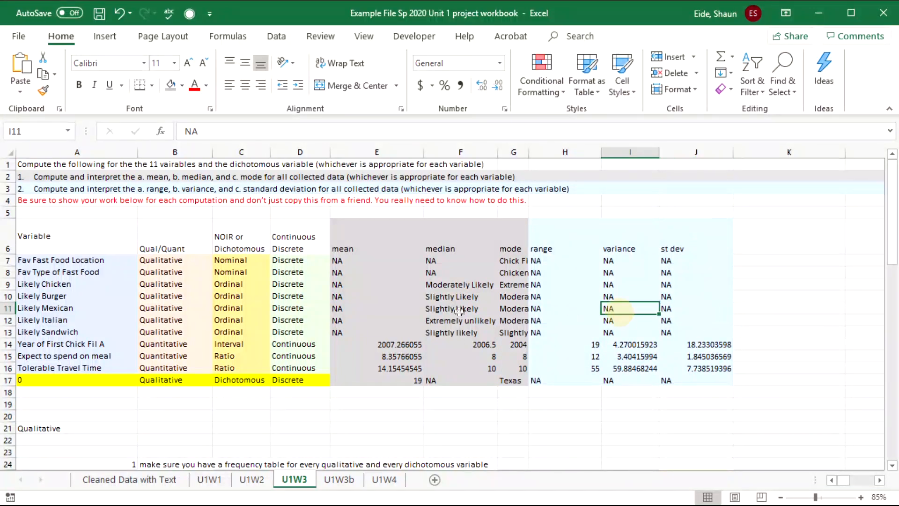
pyautogui.click(398, 302)
pyautogui.click(387, 356)
pyautogui.click(381, 381)
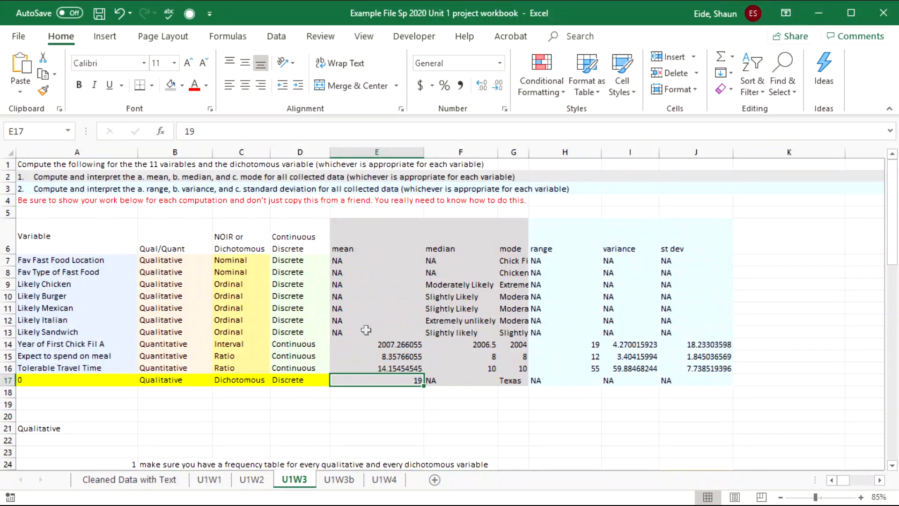
pyautogui.moveTo(349, 262); pyautogui.dragTo(687, 383)
pyautogui.press('Delete')
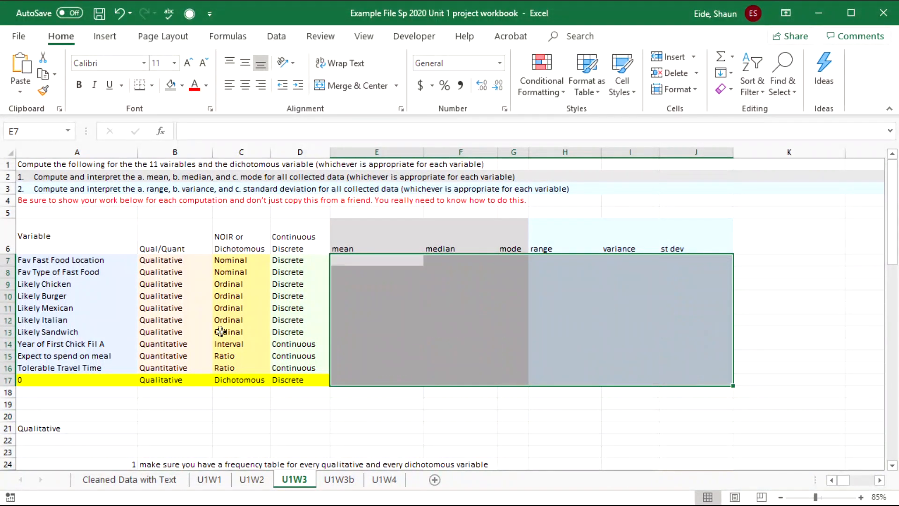
# - Copy the 'From Texas or Not' label from U1W1 into cell A17 of U1W3
pyautogui.click(221, 332)
pyautogui.moveTo(57, 298); pyautogui.dragTo(303, 380)
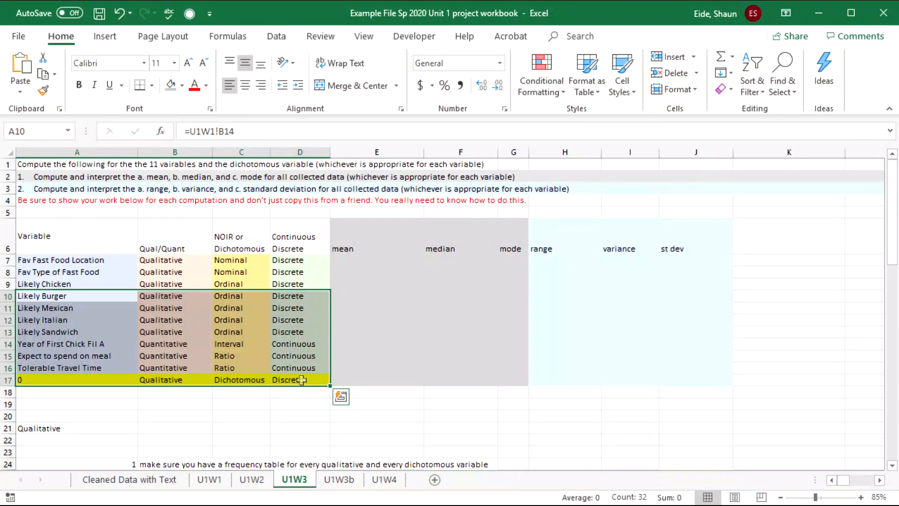
pyautogui.click(91, 270)
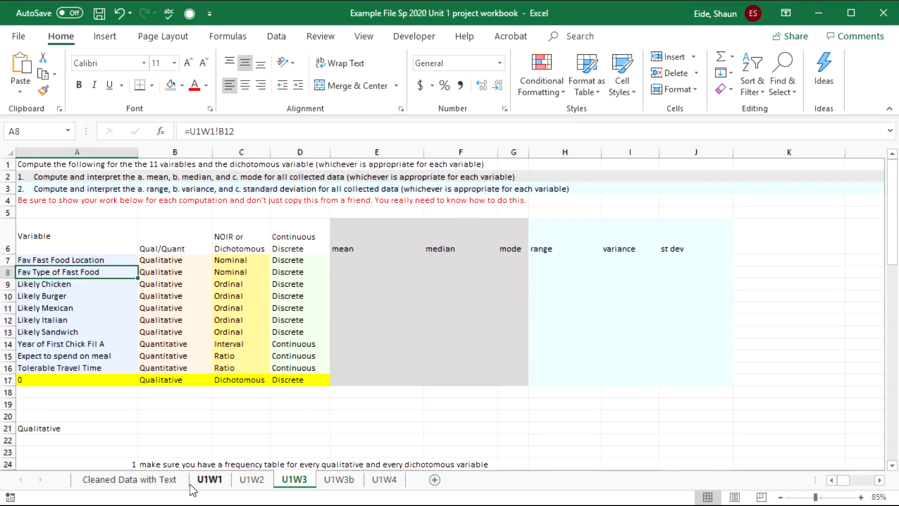
pyautogui.click(209, 480)
pyautogui.scroll(-2, 483, 293)
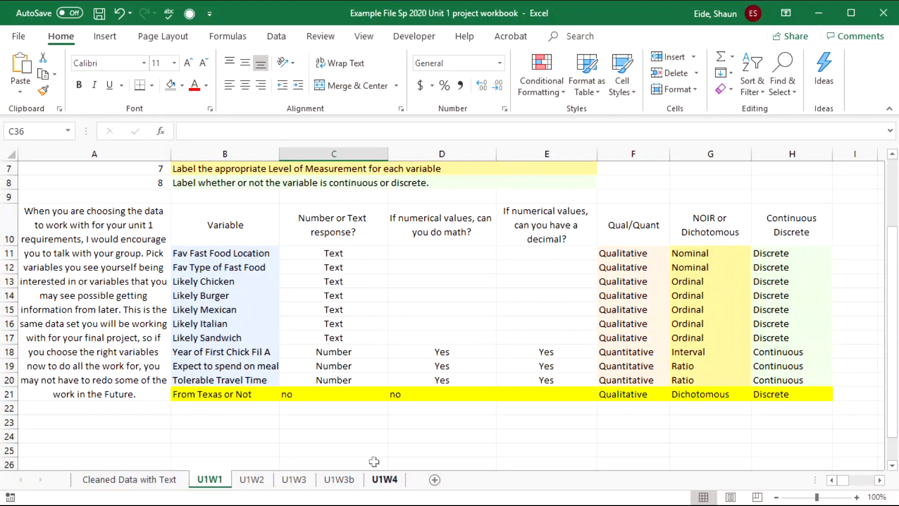
pyautogui.click(210, 396)
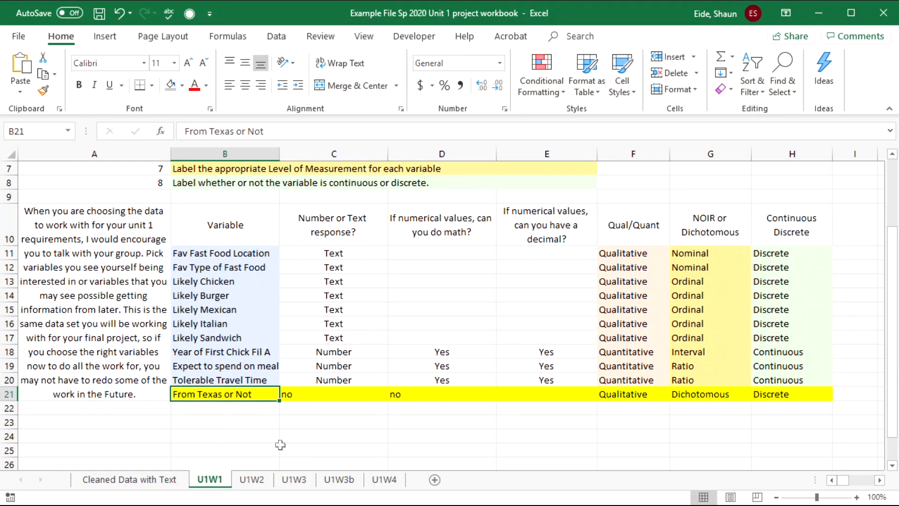
pyautogui.hotkey('ctrl', 'c')
pyautogui.click(295, 479)
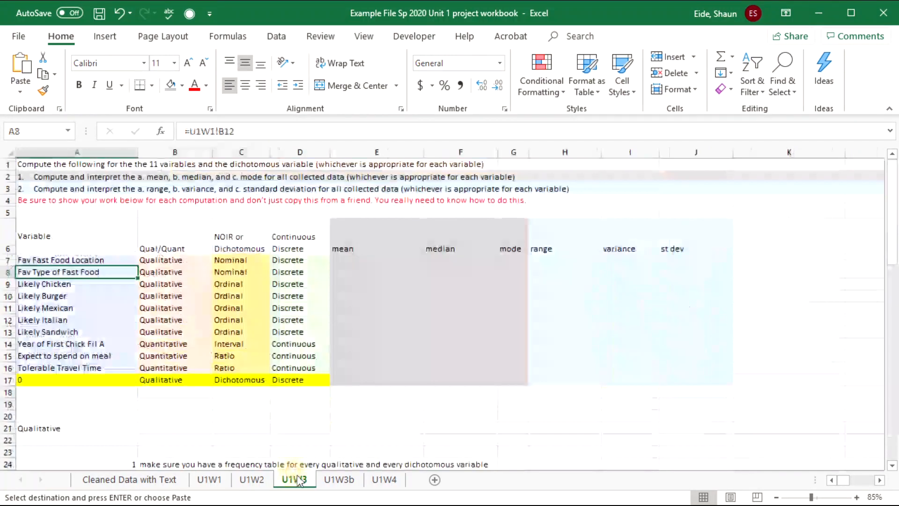
pyautogui.click(95, 379)
pyautogui.hotkey('ctrl', 'v')
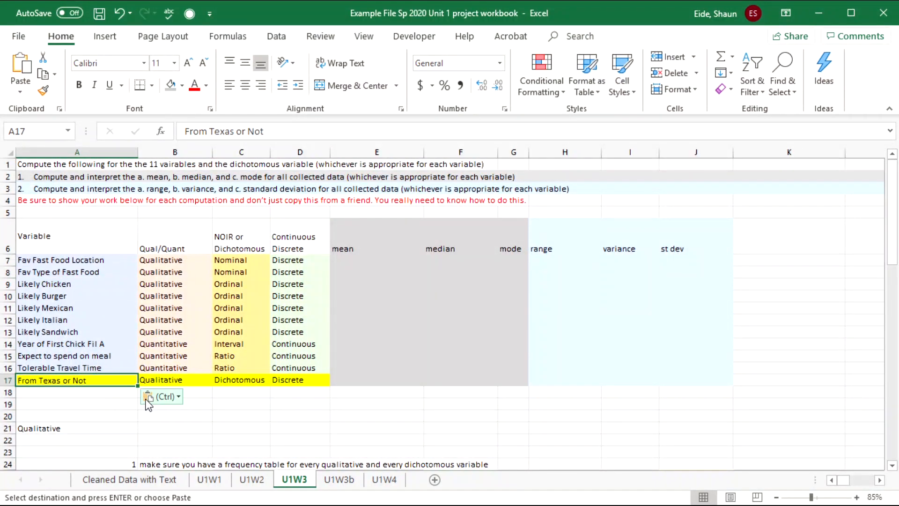
pyautogui.click(109, 399)
pyautogui.click(174, 379)
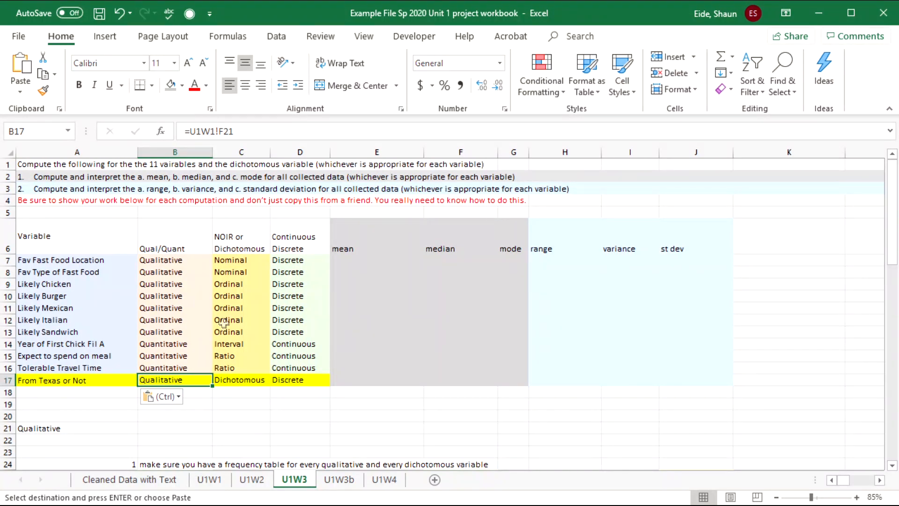
pyautogui.click(106, 179)
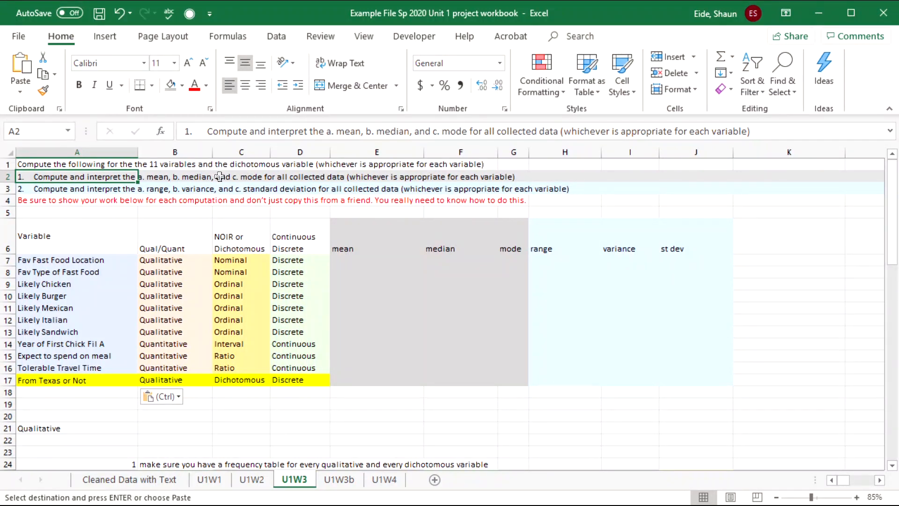
pyautogui.click(429, 178)
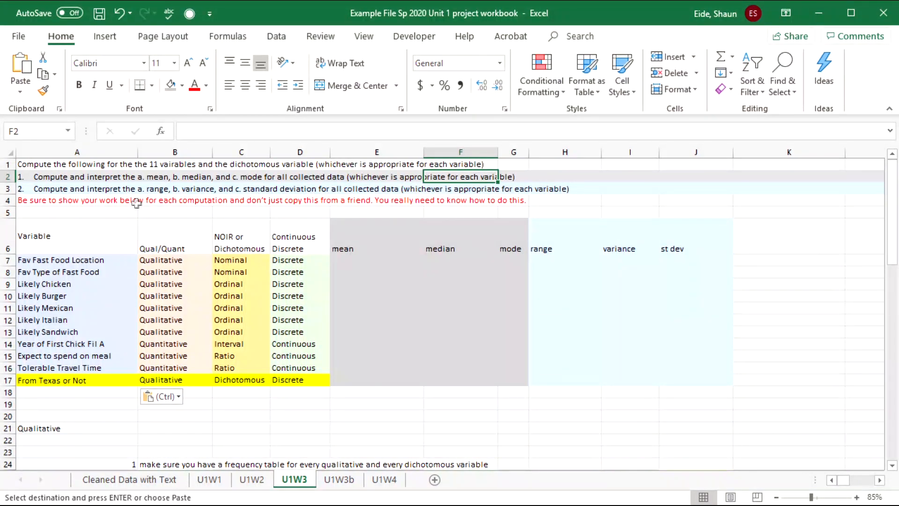
pyautogui.moveTo(121, 191); pyautogui.dragTo(567, 188)
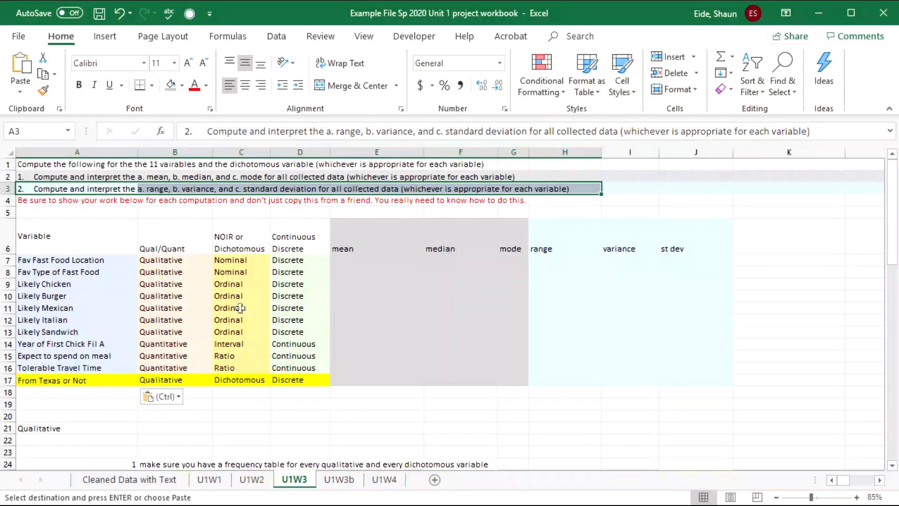
pyautogui.moveTo(50, 260); pyautogui.dragTo(67, 381)
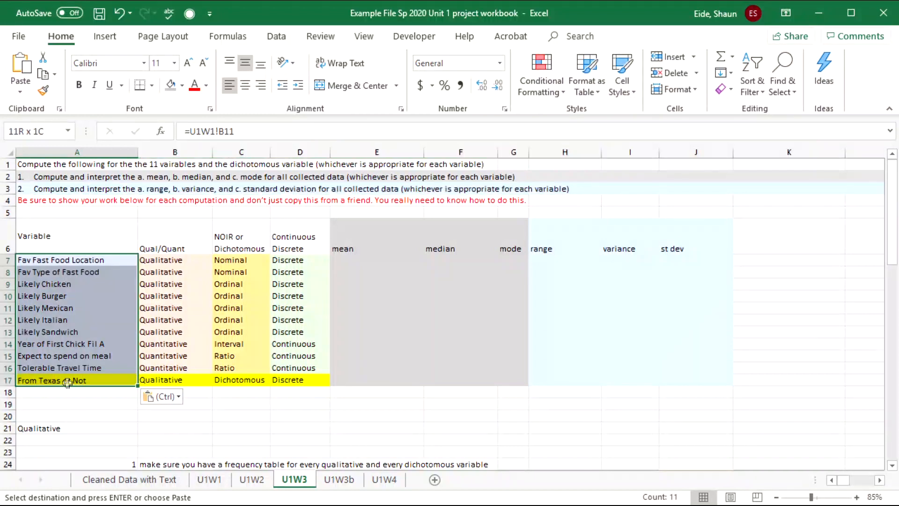
pyautogui.click(80, 286)
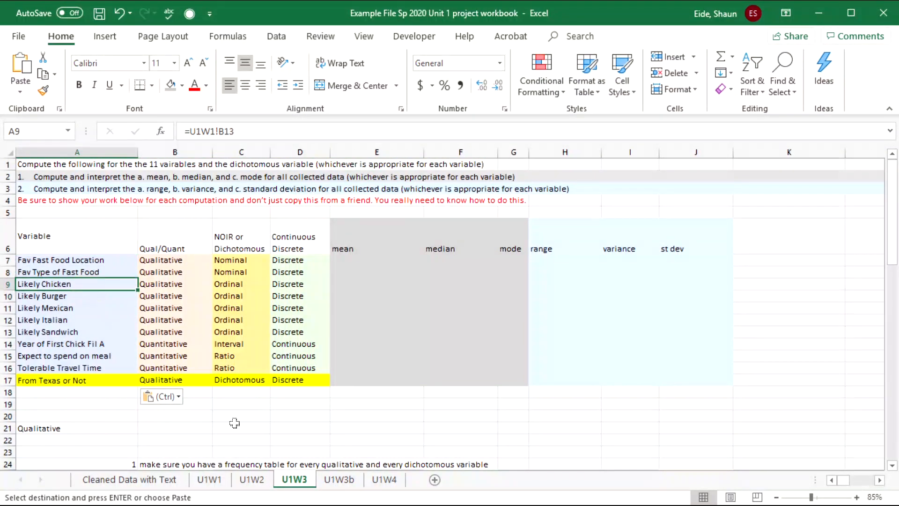
pyautogui.click(253, 480)
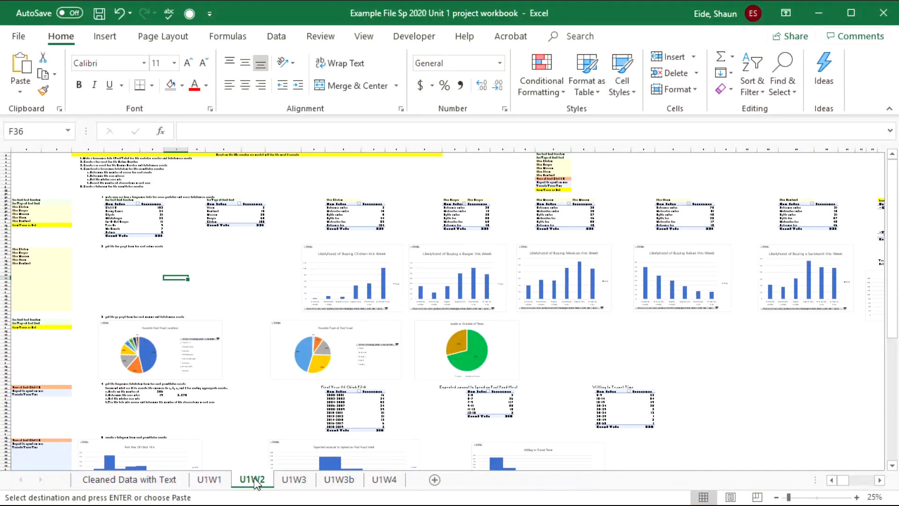
pyautogui.click(282, 479)
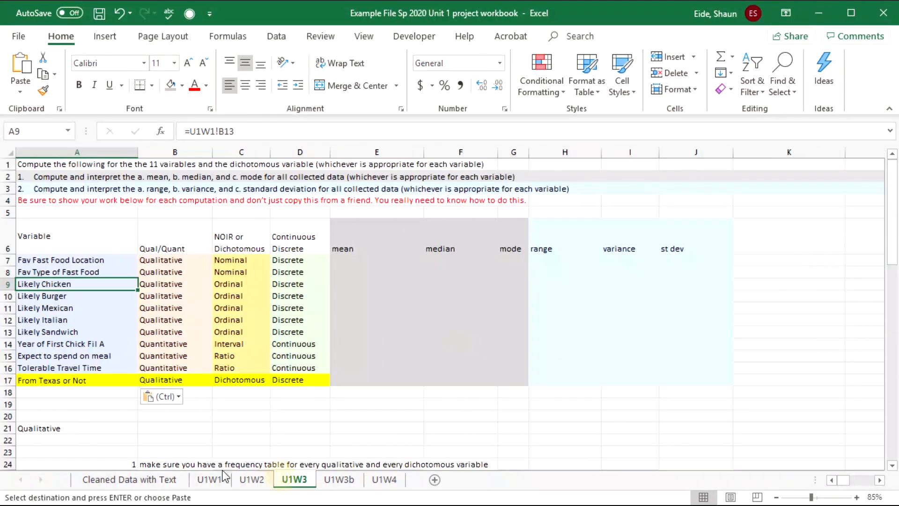
pyautogui.click(251, 480)
# - Open the Cleaned Data with Text sheet and review its response IDs and question headings
pyautogui.click(130, 480)
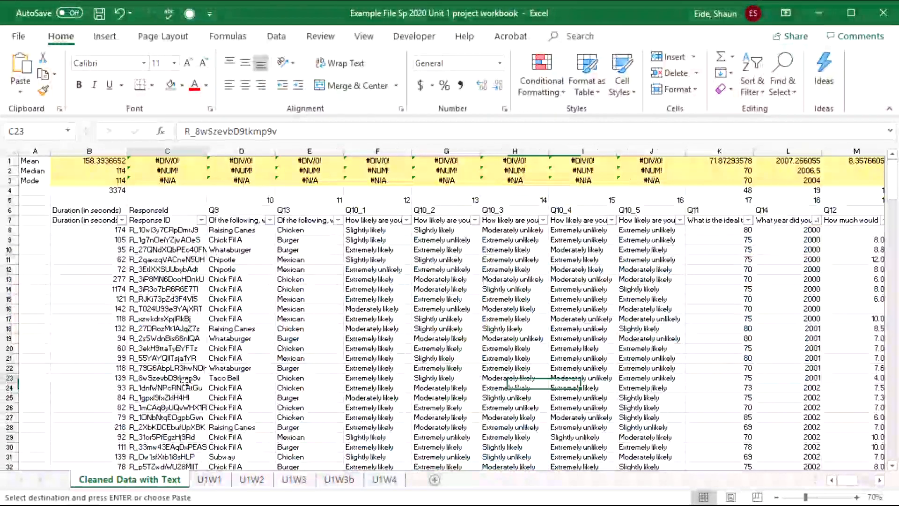
pyautogui.moveTo(311, 307); pyautogui.dragTo(43, 269)
pyautogui.click(167, 277)
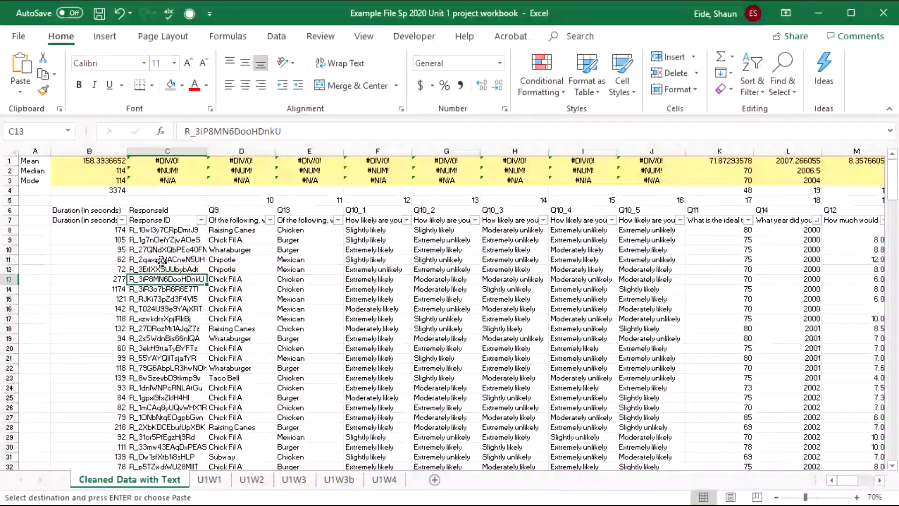
pyautogui.click(147, 213)
pyautogui.click(105, 220)
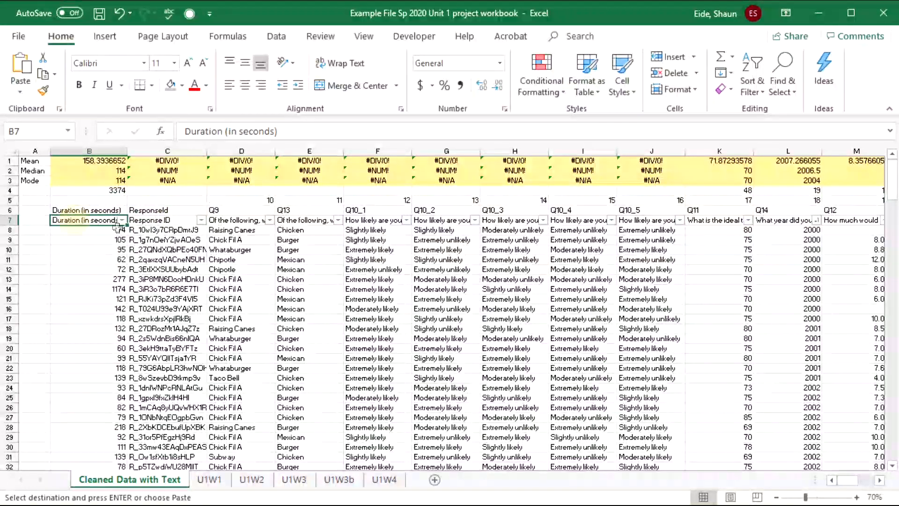
pyautogui.click(169, 221)
pyautogui.click(239, 221)
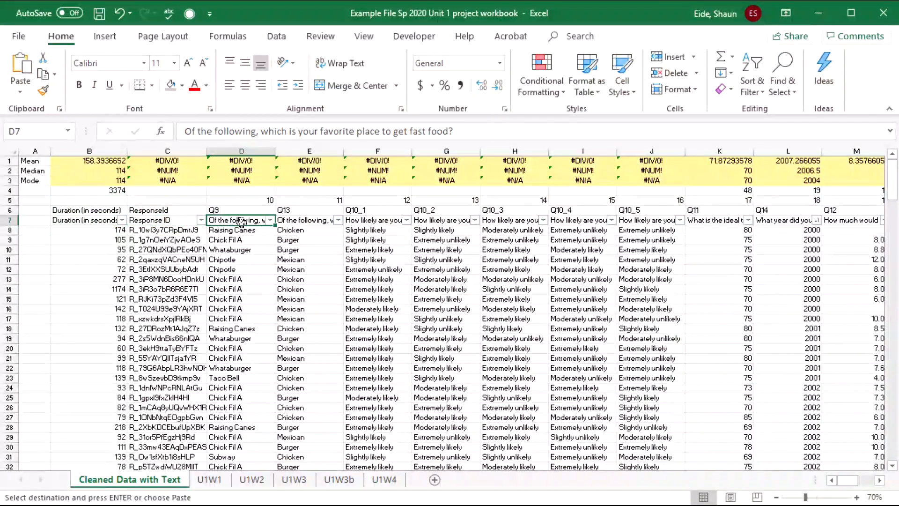
# - Step across the row-7 headings and select the ResponseId header cells C6:C7
pyautogui.press('Right')
pyautogui.press('Right')
pyautogui.press('Right')
pyautogui.press('Right')
pyautogui.press('Right')
pyautogui.press('Right')
pyautogui.press('Right')
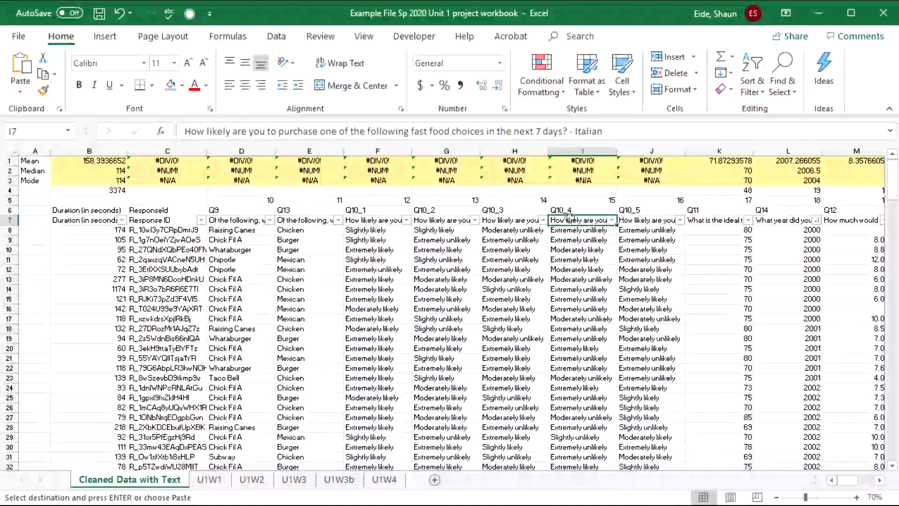
pyautogui.press('Left')
pyautogui.press('Left')
pyautogui.press('Left')
pyautogui.press('Left')
pyautogui.press('Left')
pyautogui.press('Left')
pyautogui.press('Left')
pyautogui.press('Left')
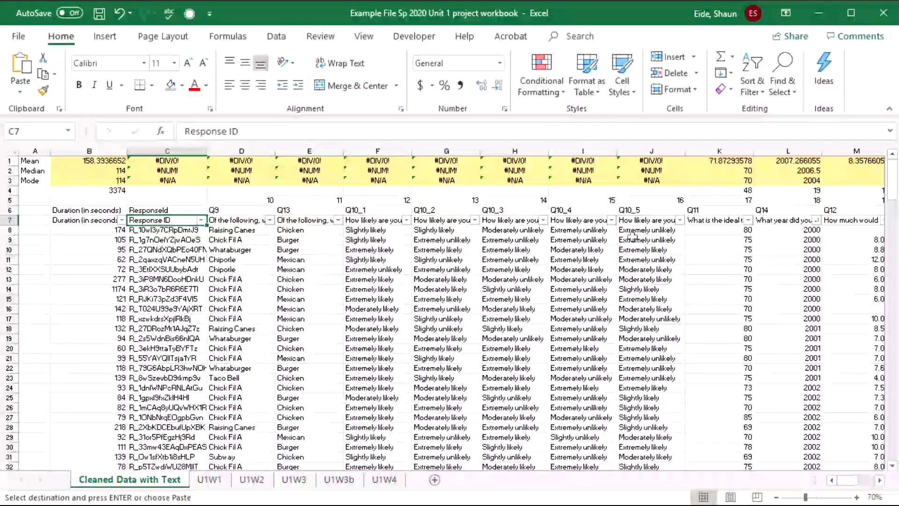
pyautogui.click(184, 240)
pyautogui.moveTo(161, 210); pyautogui.dragTo(167, 221)
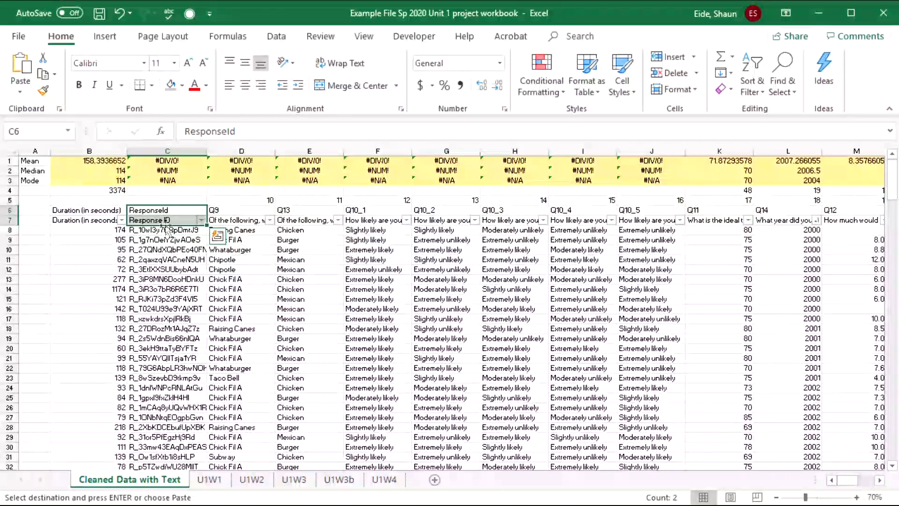
# - Enter 'Unique Identifier' in C5 above the ResponseId heading
pyautogui.click(145, 198)
pyautogui.write('I')
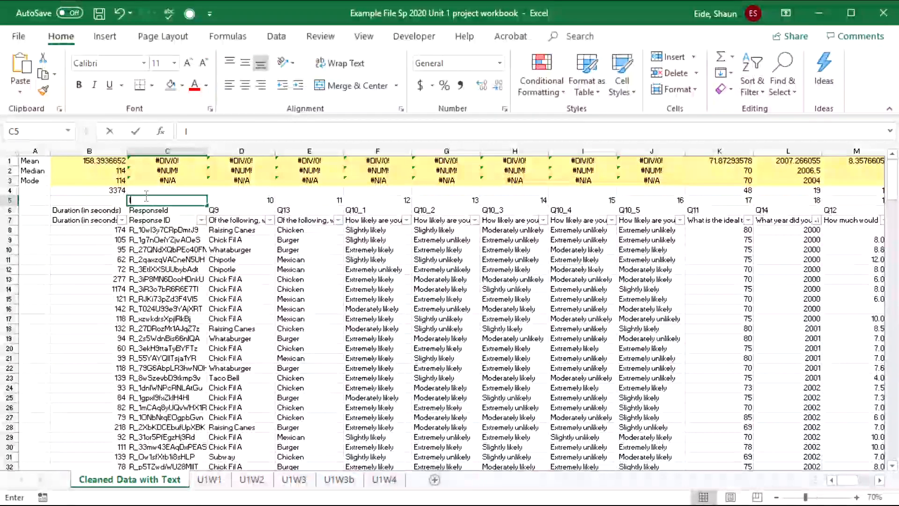
pyautogui.write('de')
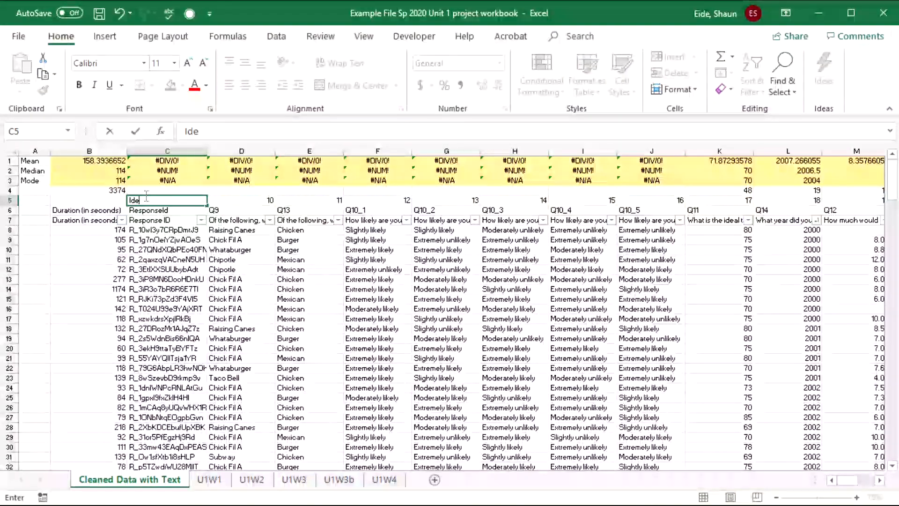
pyautogui.write('ntifier')
pyautogui.press('Return')
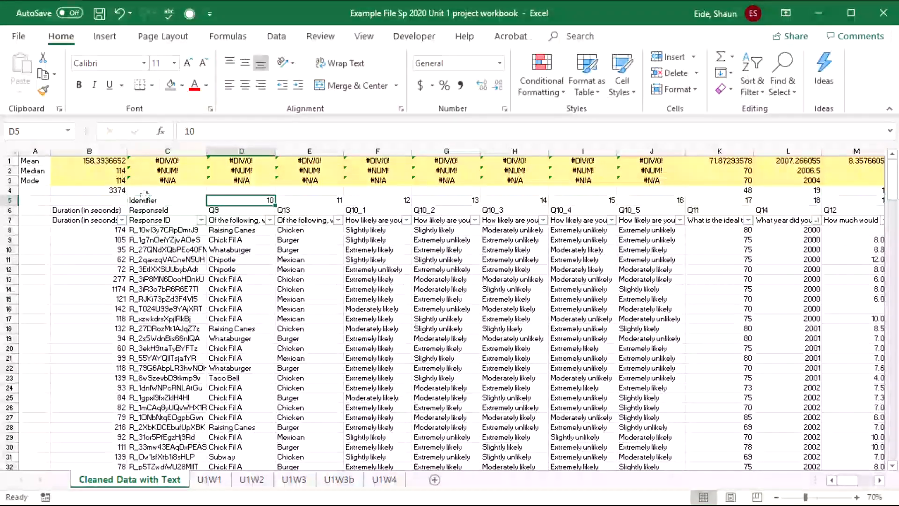
pyautogui.click(146, 202)
pyautogui.doubleClick(144, 200)
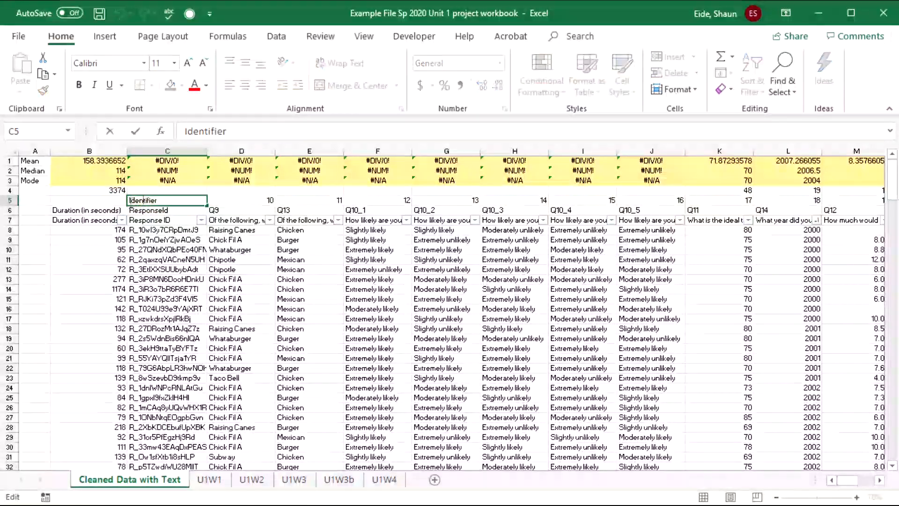
pyautogui.write('Unique')
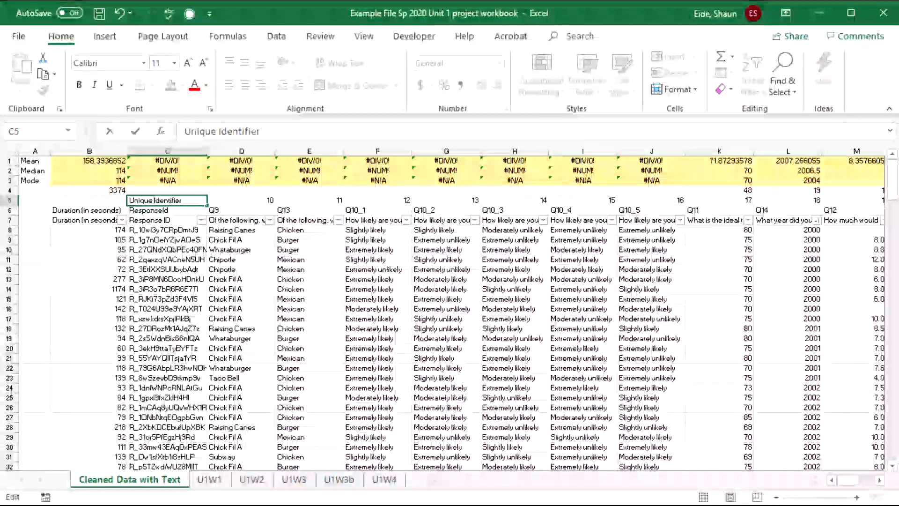
pyautogui.click(248, 367)
pyautogui.click(177, 300)
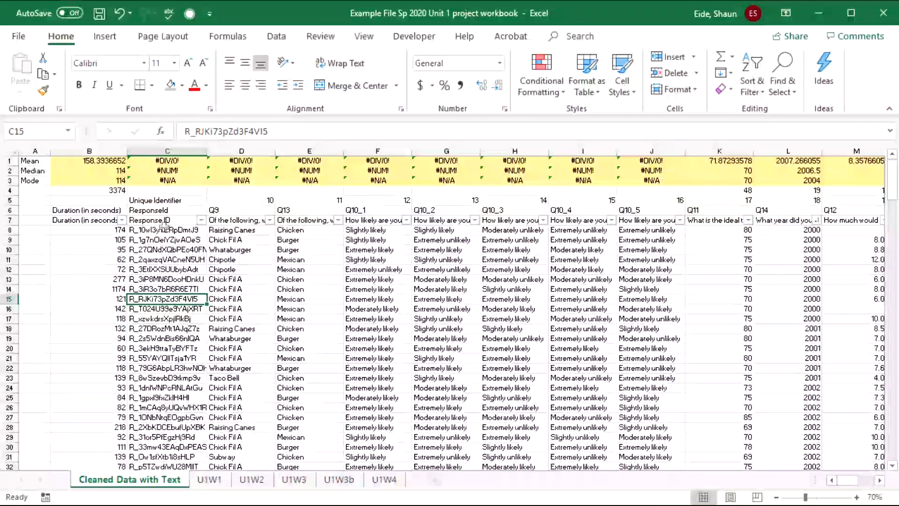
# - Turn the whole of column C's response IDs red with Font Color
pyautogui.click(166, 150)
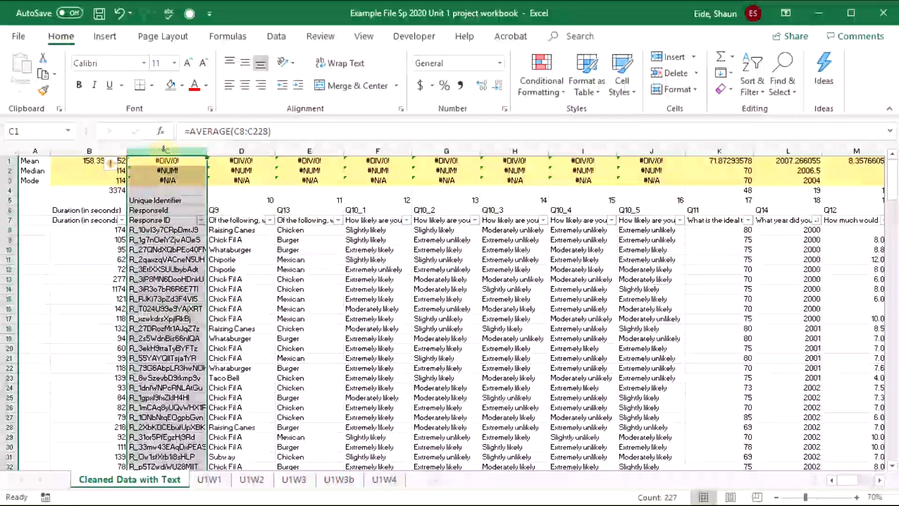
pyautogui.click(194, 87)
pyautogui.click(230, 330)
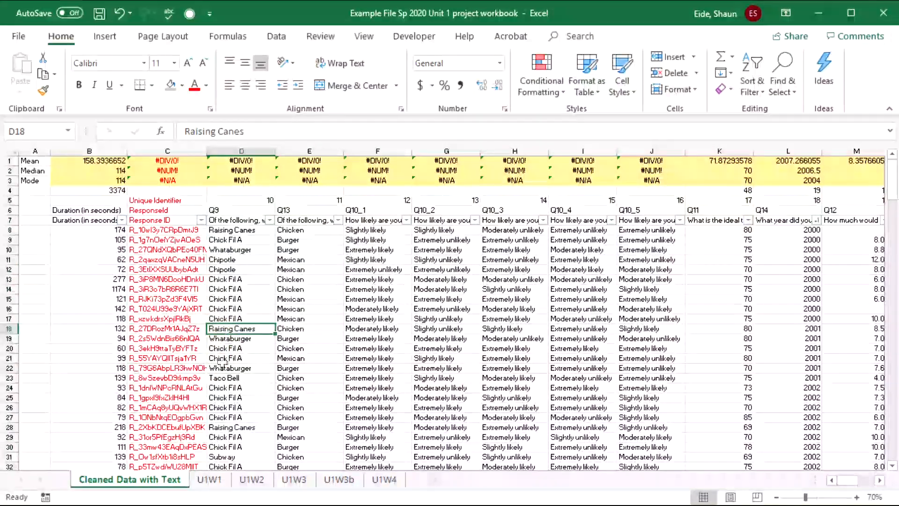
pyautogui.click(197, 338)
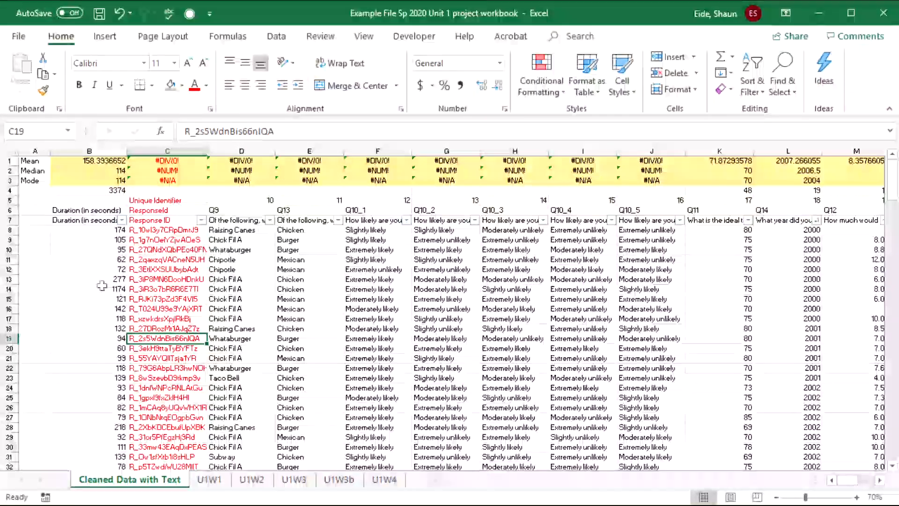
# - Select a block of rows, then switch to the song_data Population Data workbook
pyautogui.moveTo(107, 279); pyautogui.dragTo(375, 279)
pyautogui.moveTo(571, 273); pyautogui.dragTo(94, 280)
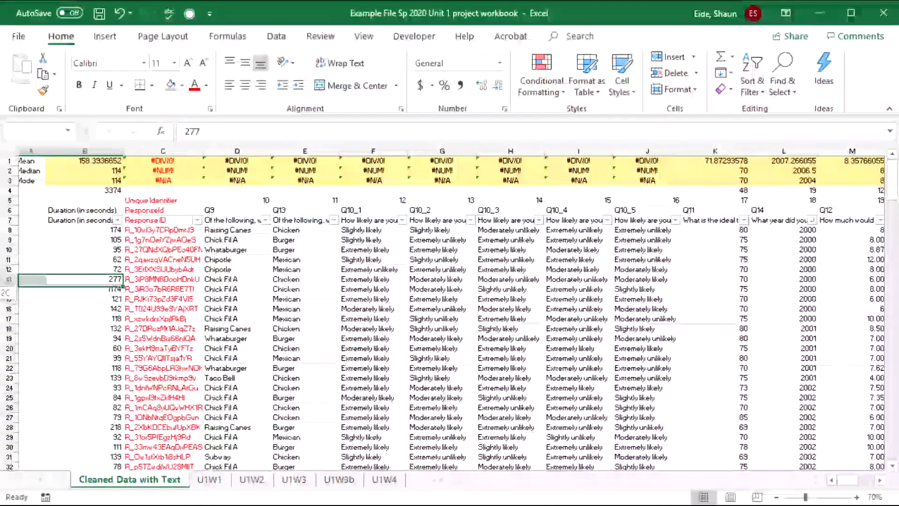
pyautogui.click(445, 330)
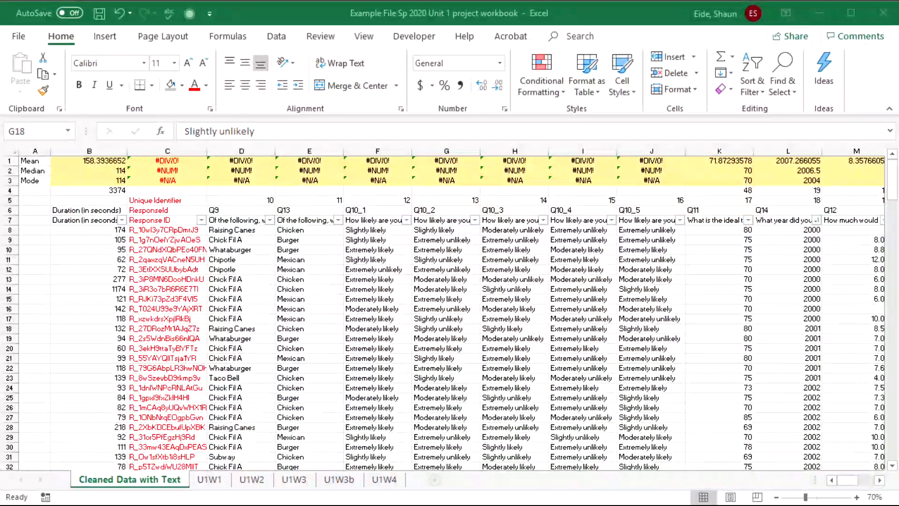
pyautogui.hotkey('alt', 'Tab')
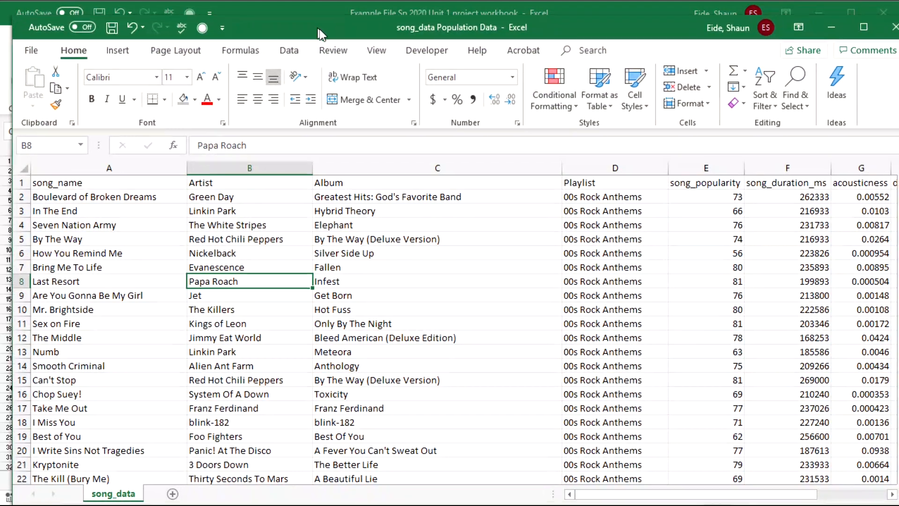
# - Maximize the song_data window and make the song_name column text red
pyautogui.doubleClick(319, 29)
pyautogui.click(153, 272)
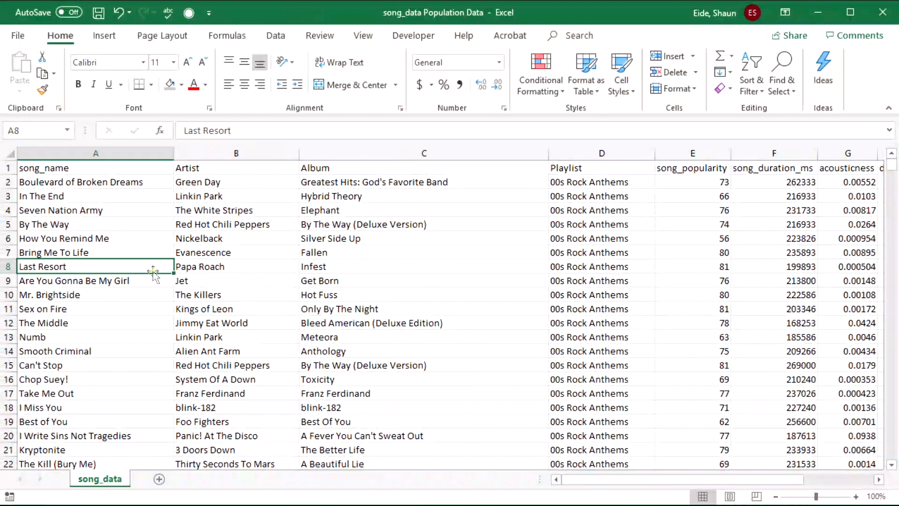
pyautogui.moveTo(433, 349); pyautogui.dragTo(96, 305)
pyautogui.click(75, 170)
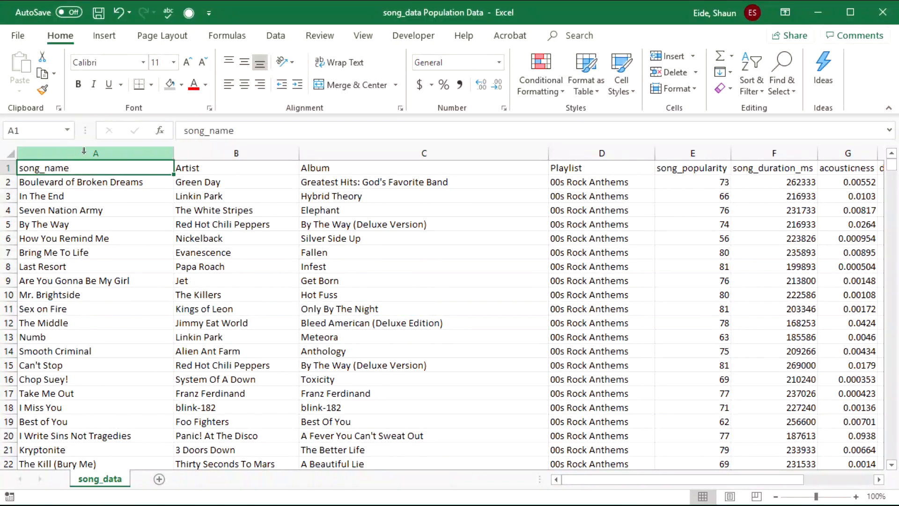
pyautogui.click(84, 151)
pyautogui.click(195, 88)
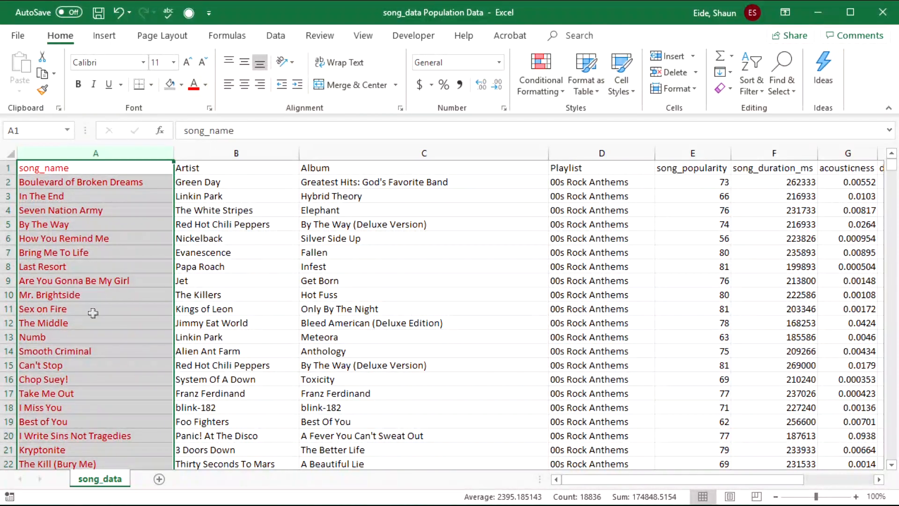
pyautogui.click(418, 351)
# - Jump down the Artist column to find the last row, 18836, and collapse the ribbon
pyautogui.click(204, 269)
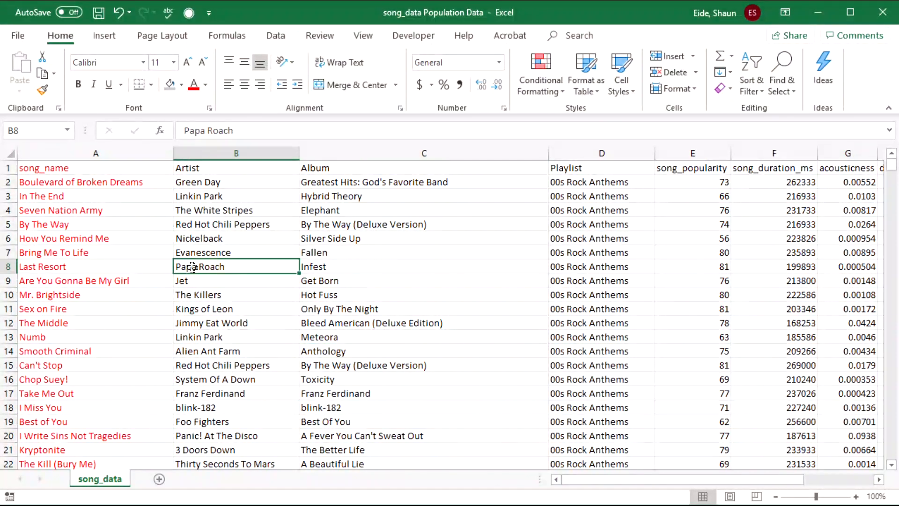
pyautogui.scroll(-5, 156, 307)
pyautogui.scroll(5, 157, 307)
pyautogui.click(196, 296)
pyautogui.click(260, 171)
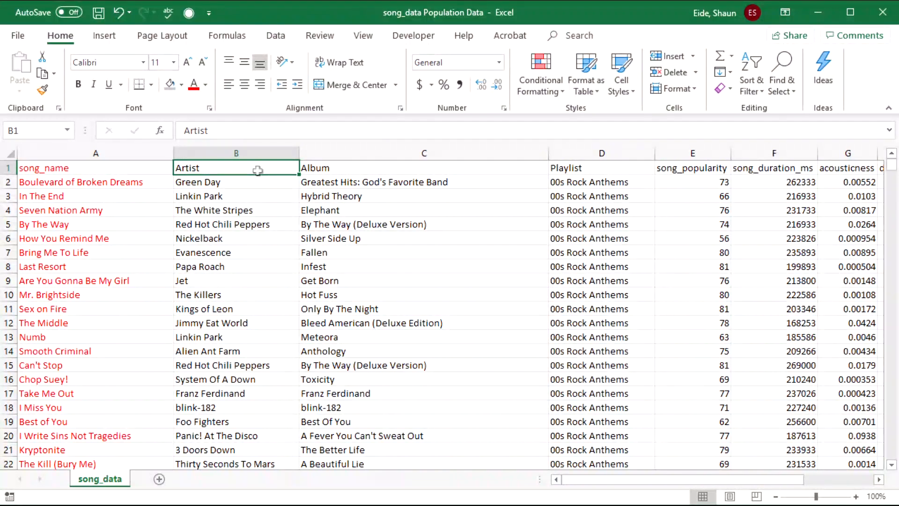
pyautogui.hotkey('ctrl', 'Down')
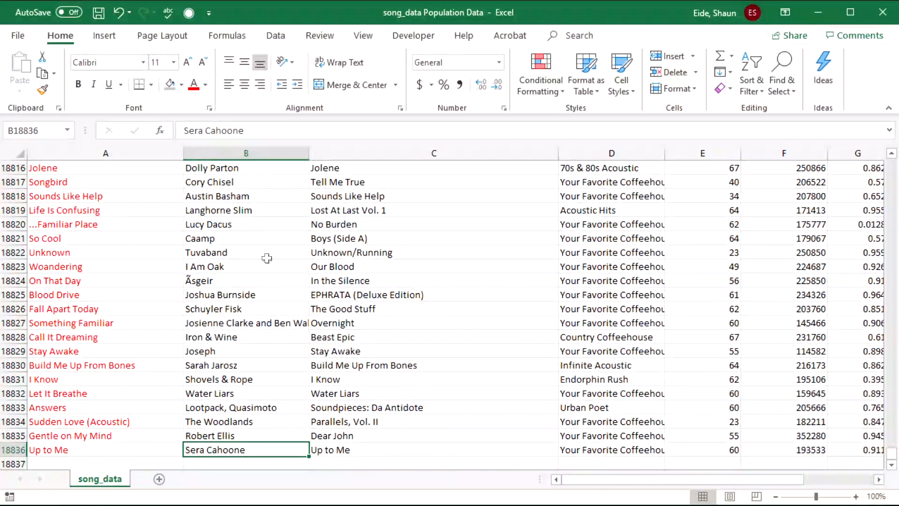
pyautogui.click(201, 406)
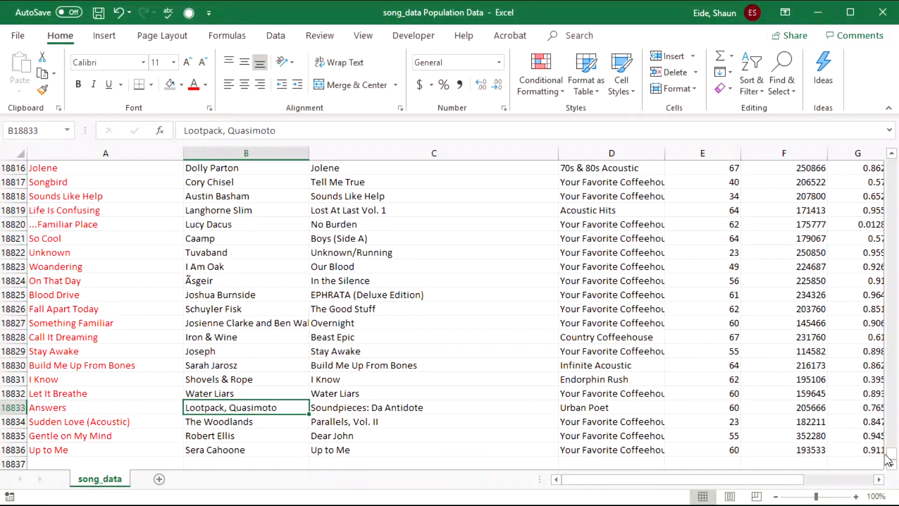
pyautogui.click(889, 109)
# - Select Artist, Album, popularity and duration cells to review the song records
pyautogui.scroll(5, 518, 301)
pyautogui.scroll(-7, 337, 337)
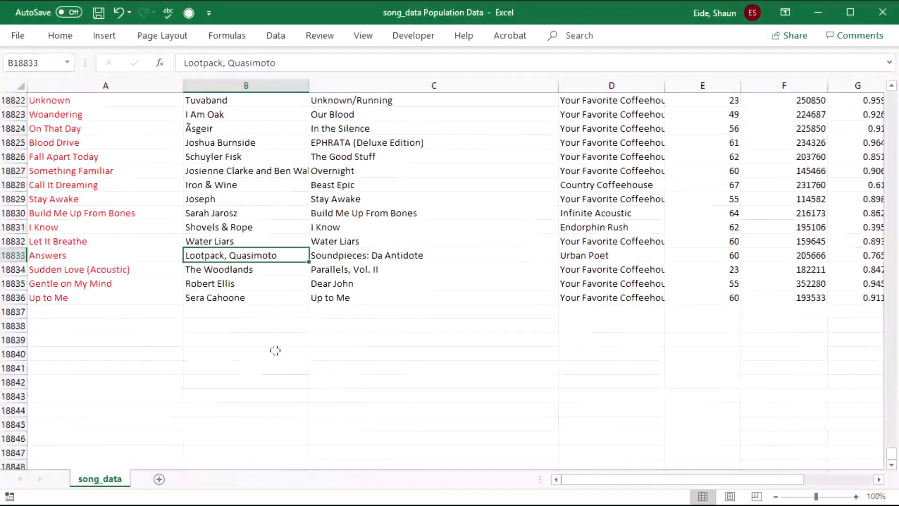
pyautogui.moveTo(252, 297); pyautogui.dragTo(311, 51)
pyautogui.click(416, 266)
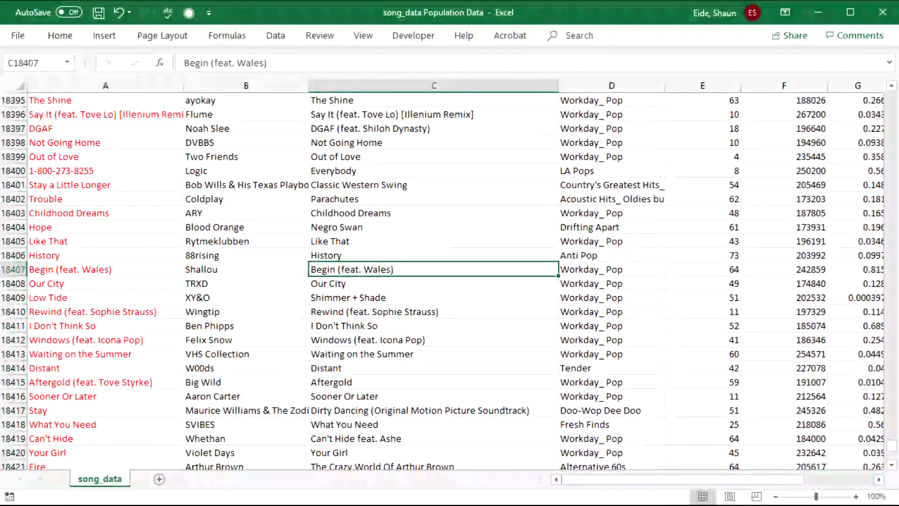
pyautogui.moveTo(892, 446); pyautogui.dragTo(889, 61)
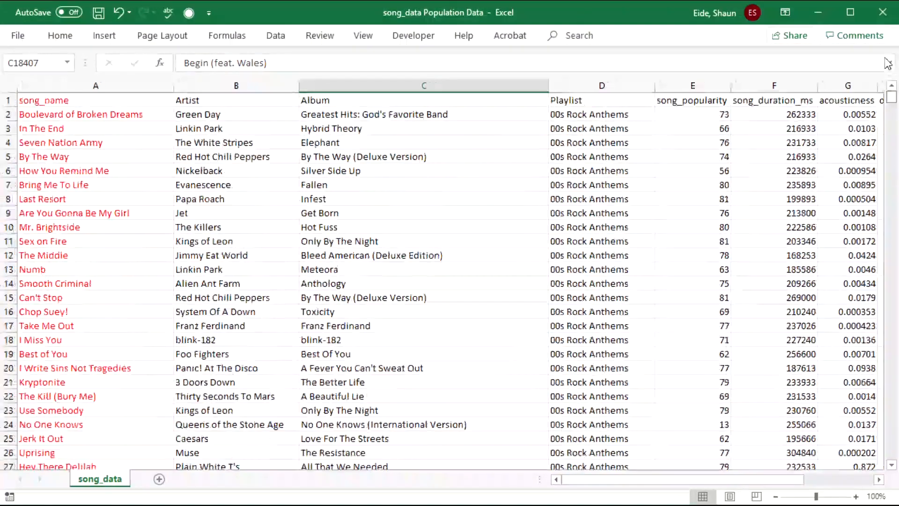
pyautogui.click(474, 350)
pyautogui.moveTo(697, 255); pyautogui.dragTo(103, 158)
pyautogui.click(374, 242)
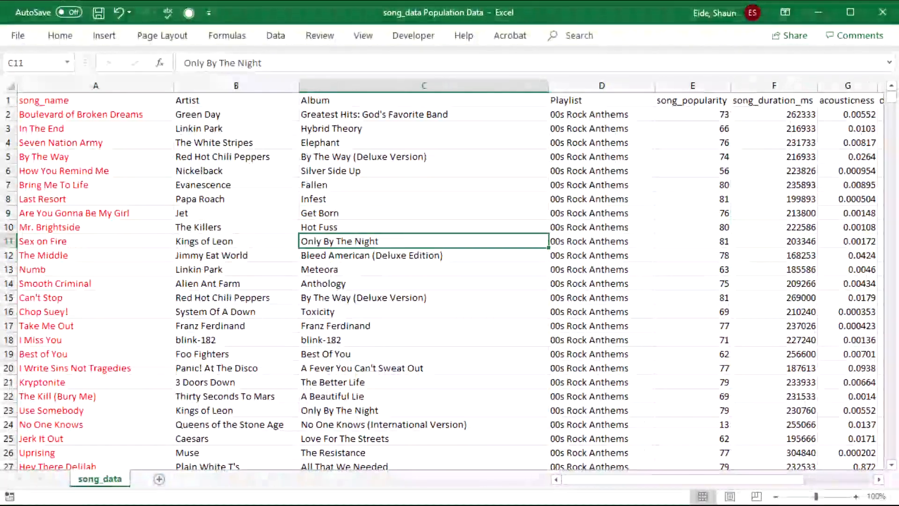
# - Insert a PivotTable on a new worksheet with Artist as rows and Count of Artist as values
pyautogui.click(104, 36)
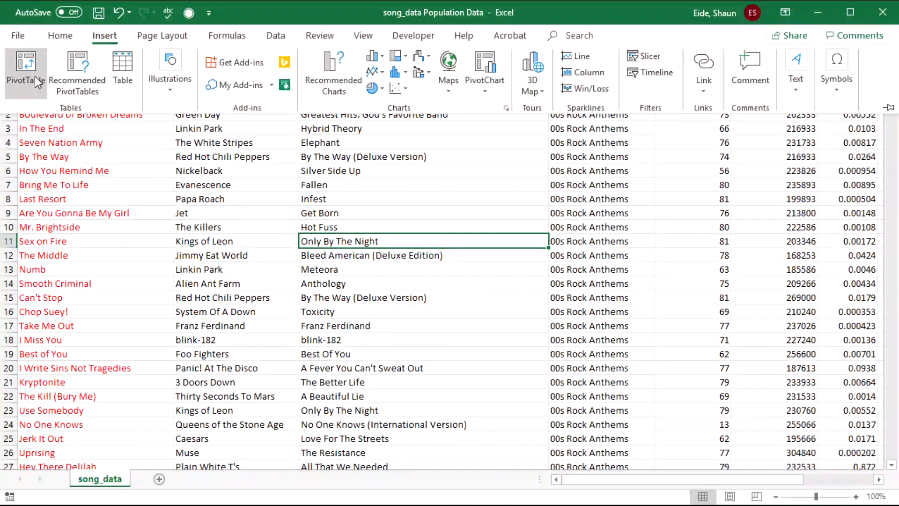
pyautogui.click(34, 77)
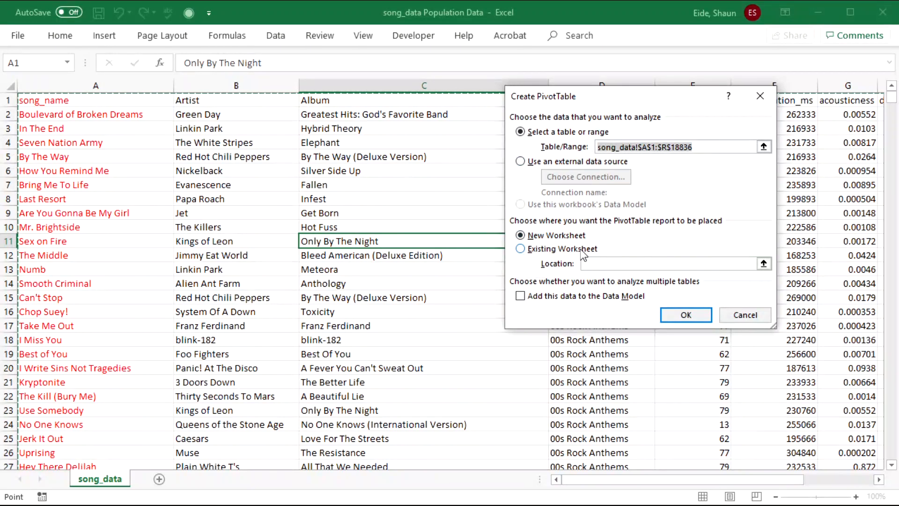
pyautogui.click(676, 315)
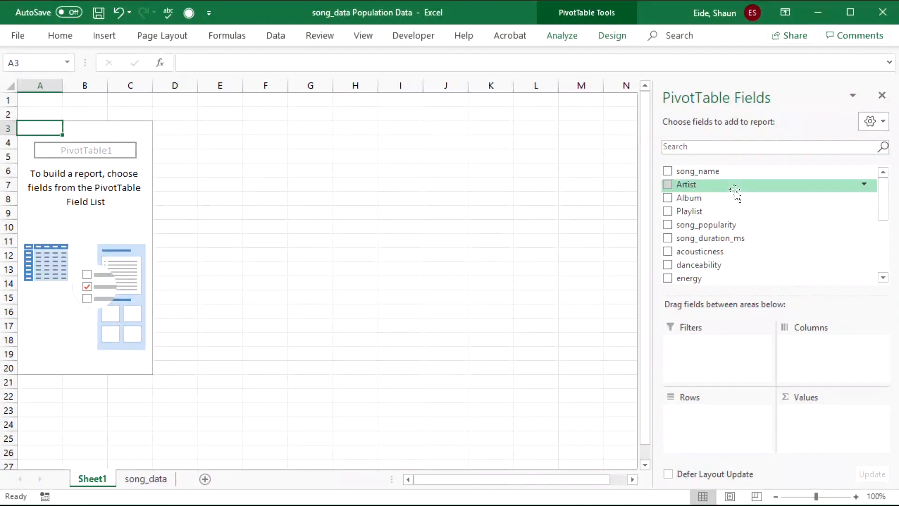
pyautogui.click(668, 184)
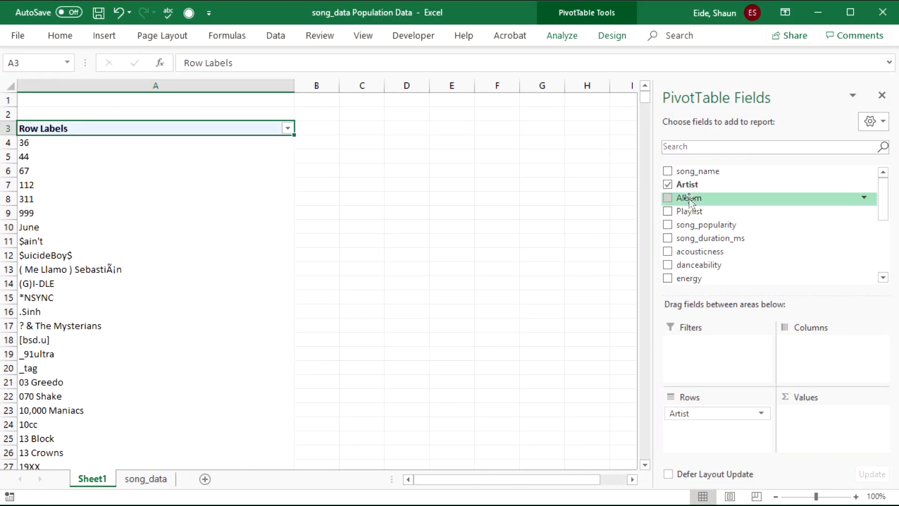
pyautogui.moveTo(689, 185); pyautogui.dragTo(829, 427)
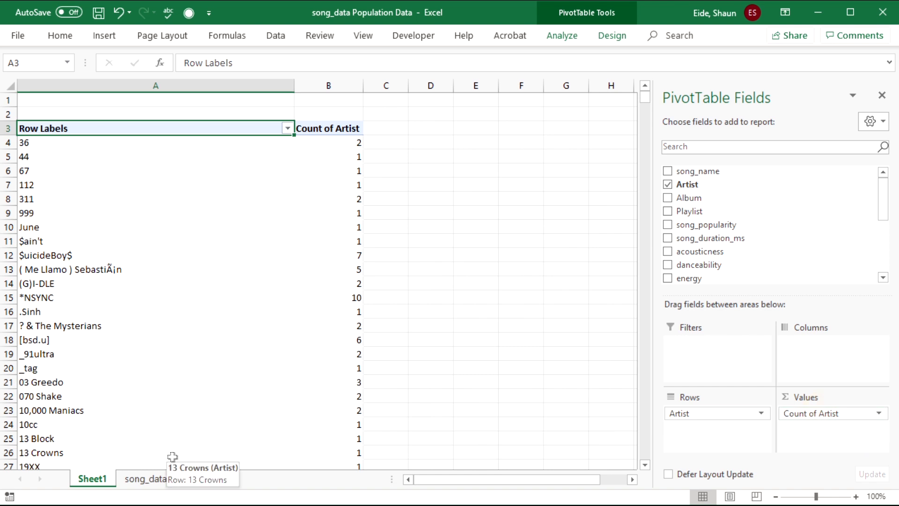
# - Compare against the song_data rows, then return to the pivot's count cells on Sheet1
pyautogui.click(142, 480)
pyautogui.moveTo(568, 257); pyautogui.dragTo(57, 172)
pyautogui.click(768, 411)
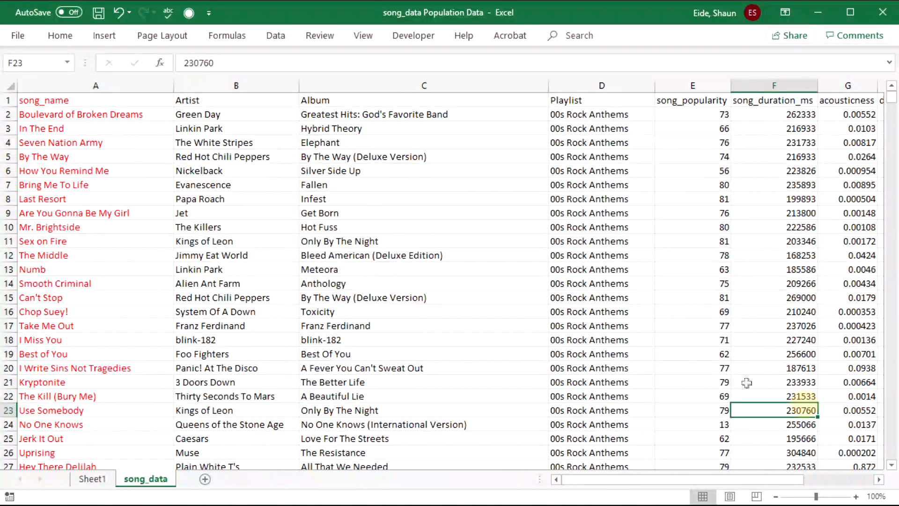
pyautogui.click(89, 480)
pyautogui.click(328, 327)
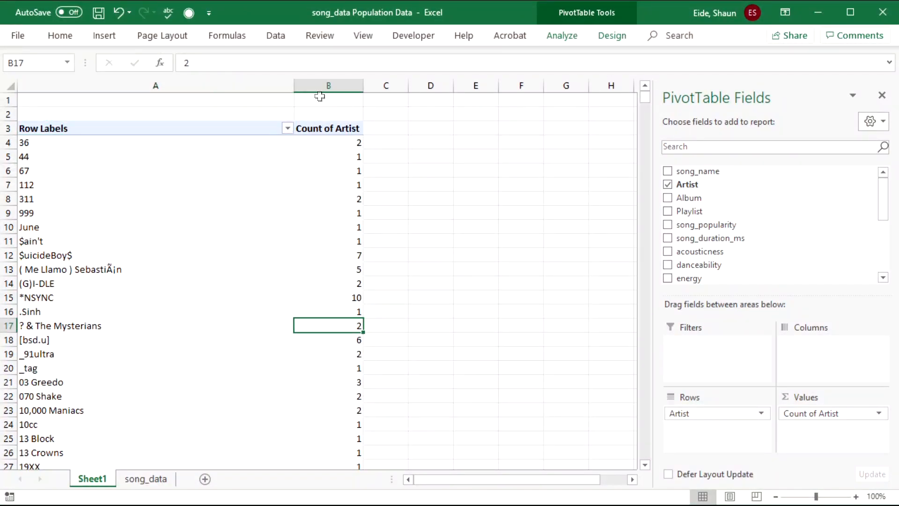
pyautogui.click(323, 225)
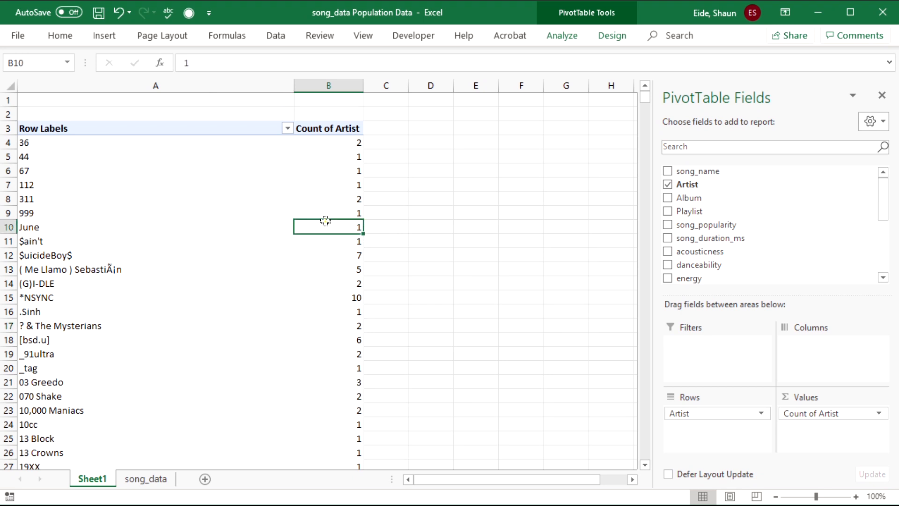
# - Sort the pivot's artist counts largest to smallest and step through the top artists
pyautogui.rightClick(319, 226)
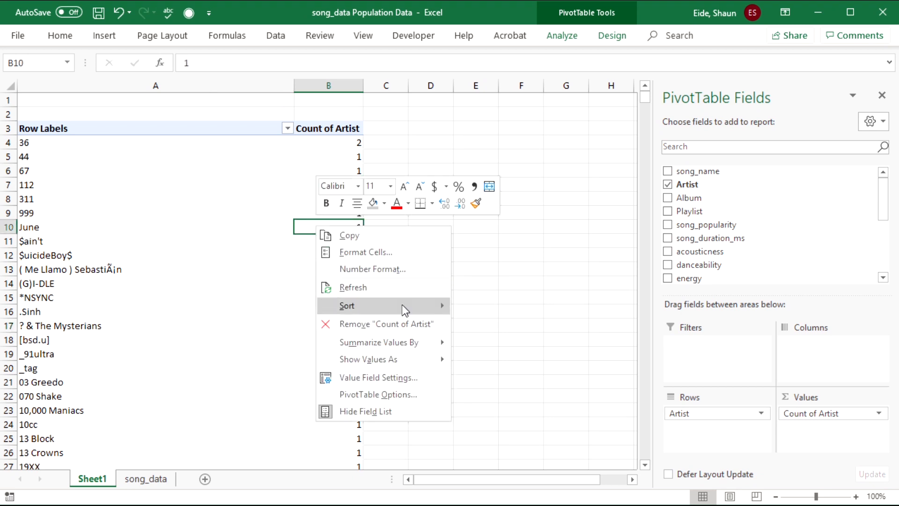
pyautogui.moveTo(401, 307)
pyautogui.click(518, 328)
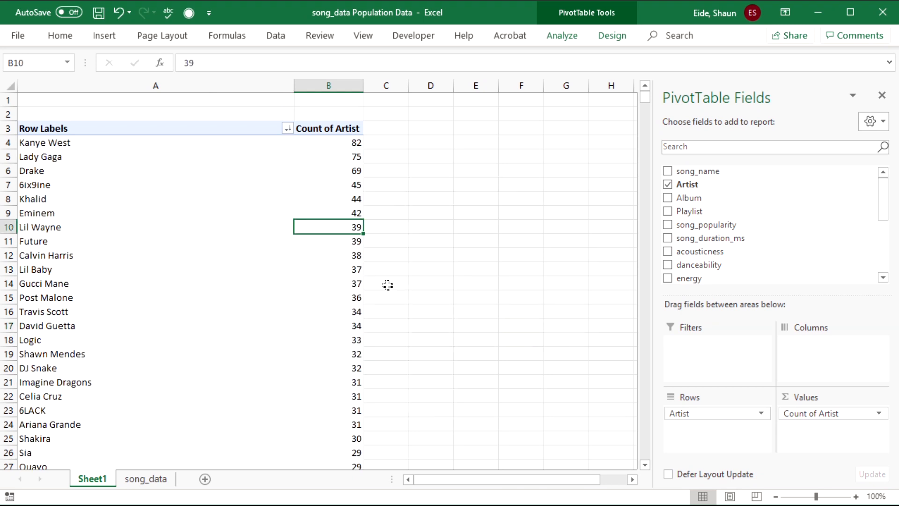
pyautogui.click(208, 255)
pyautogui.click(118, 136)
pyautogui.click(123, 146)
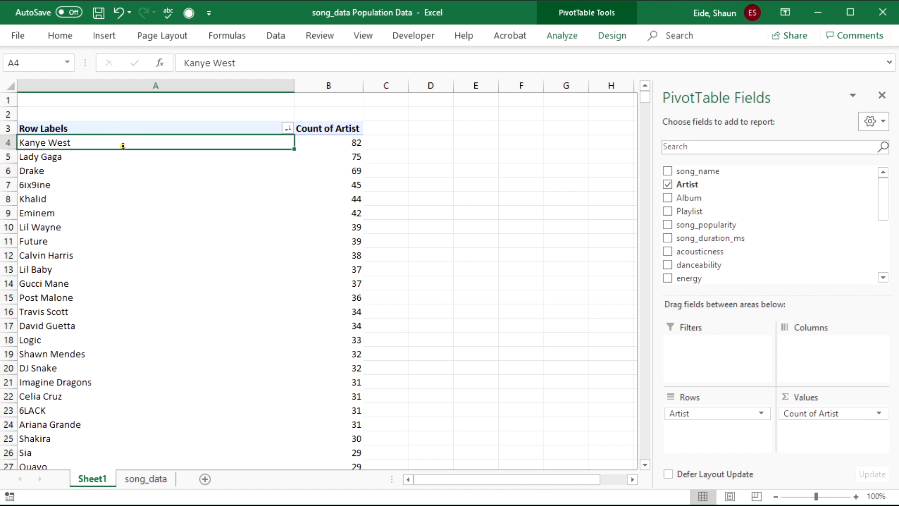
pyautogui.press('Down')
pyautogui.press('Down')
pyautogui.press('Down')
pyautogui.press('Down')
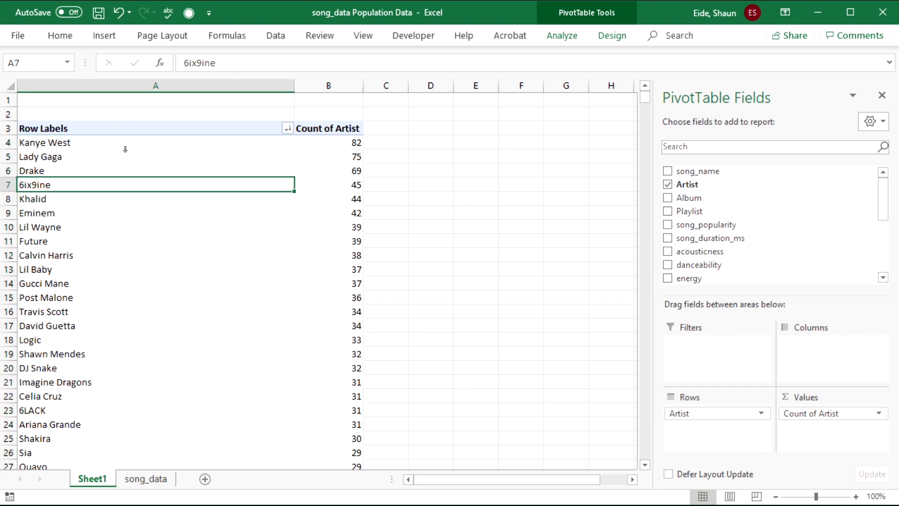
pyautogui.press('Down')
pyautogui.press('Down')
pyautogui.press('Down')
pyautogui.press('Down')
pyautogui.press('Down')
pyautogui.press('Down')
pyautogui.press('Down')
pyautogui.press('Down')
pyautogui.press('Down')
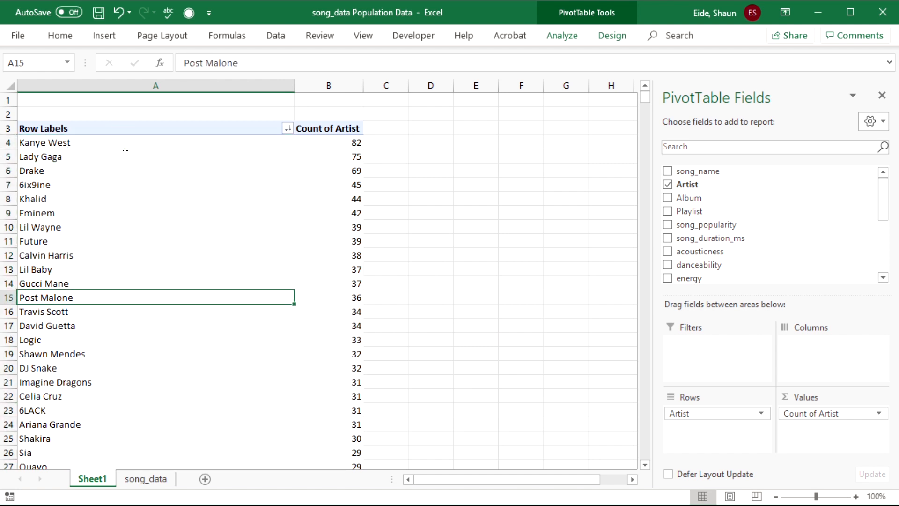
pyautogui.press('Down')
pyautogui.press('Down')
pyautogui.press('Down')
pyautogui.press('Down')
pyautogui.press('Down')
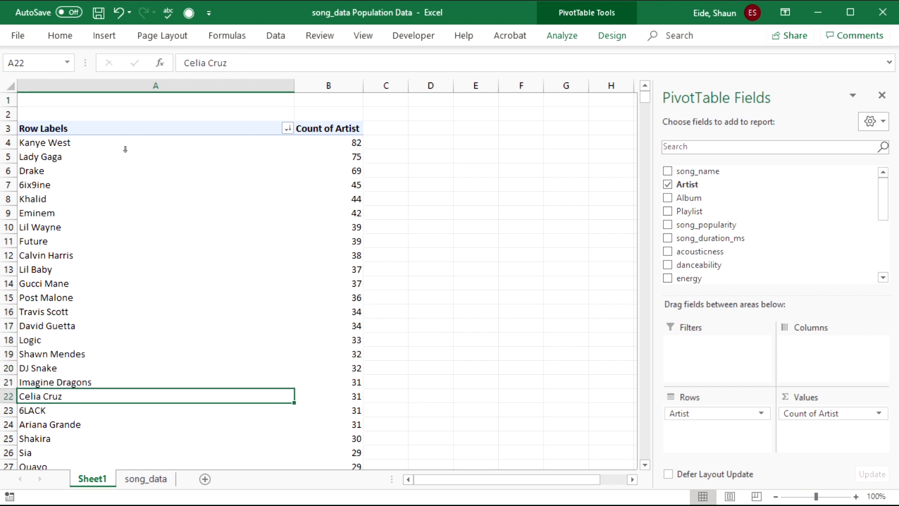
# - Number the top artists 1 to 20 in column C beside the pivot
pyautogui.click(388, 142)
pyautogui.write('1')
pyautogui.press('Return')
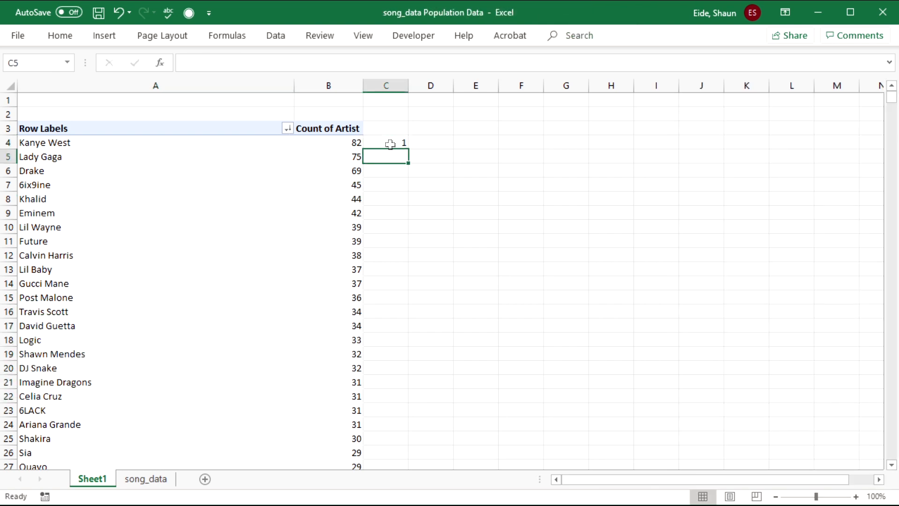
pyautogui.write('2')
pyautogui.press('Return')
pyautogui.write('3')
pyautogui.press('Return')
pyautogui.moveTo(391, 144); pyautogui.dragTo(376, 421)
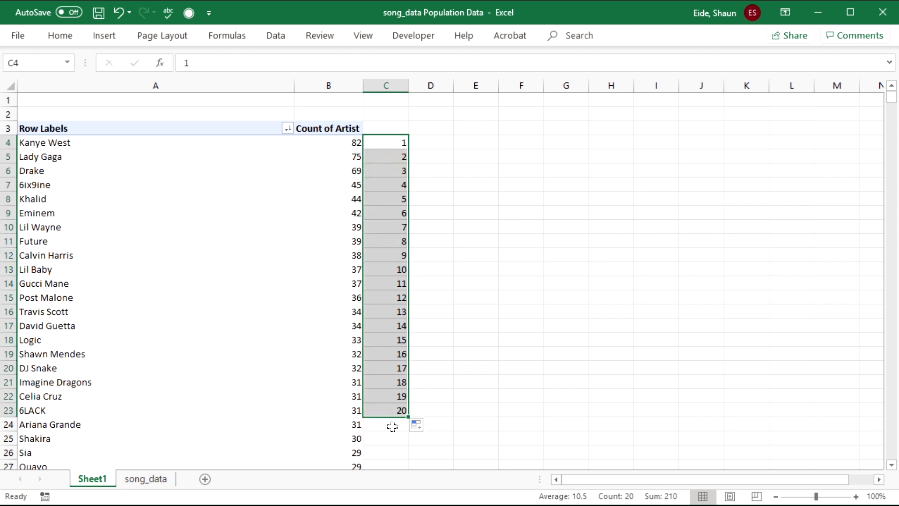
pyautogui.click(358, 427)
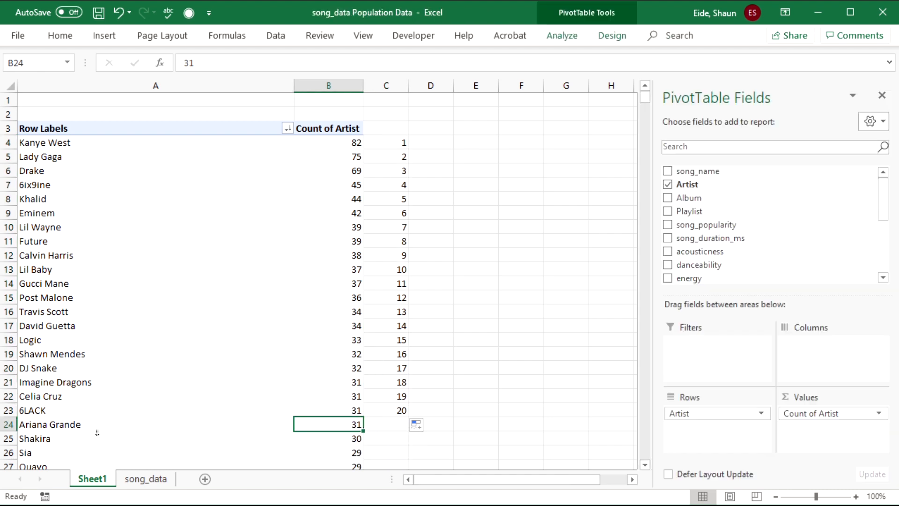
# - Select the artist rows with their counts and re-sort them largest to smallest
pyautogui.moveTo(345, 421)
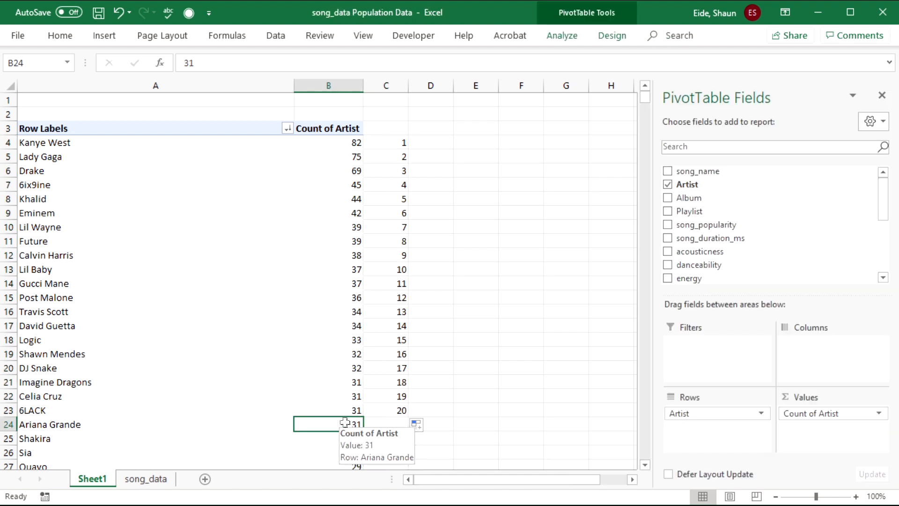
pyautogui.moveTo(341, 440); pyautogui.dragTo(116, 141)
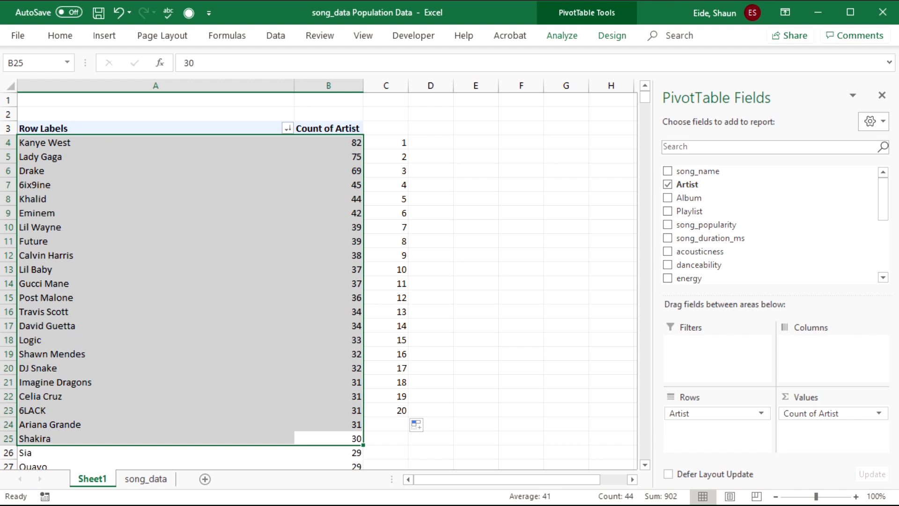
pyautogui.rightClick(69, 209)
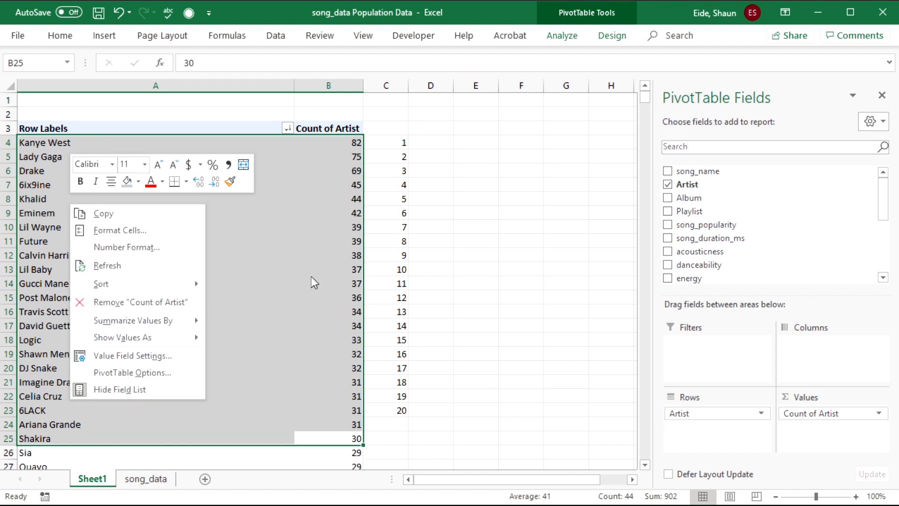
pyautogui.press('Escape')
pyautogui.rightClick(345, 238)
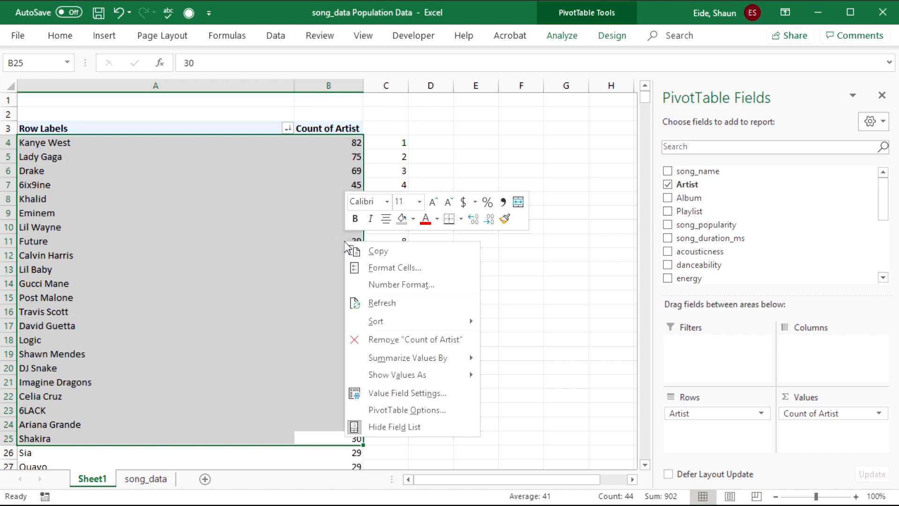
pyautogui.moveTo(412, 328)
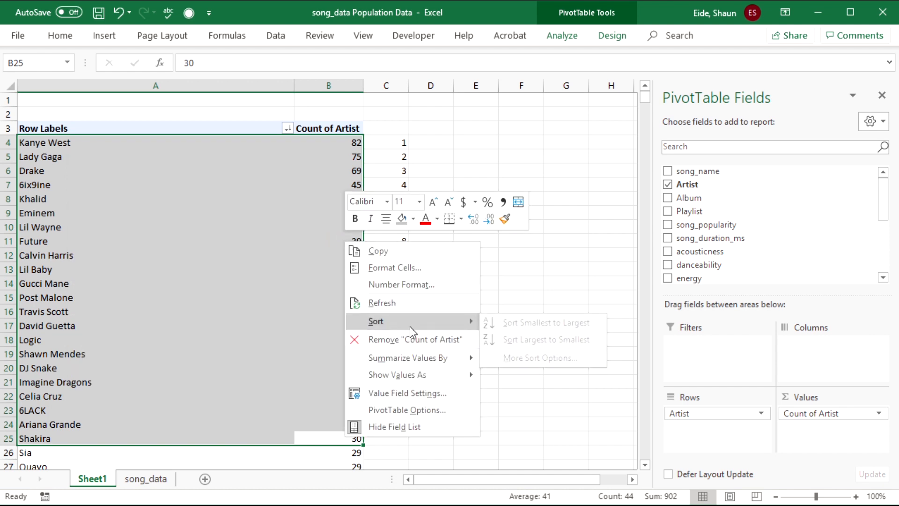
pyautogui.click(563, 341)
pyautogui.click(333, 323)
pyautogui.click(319, 283)
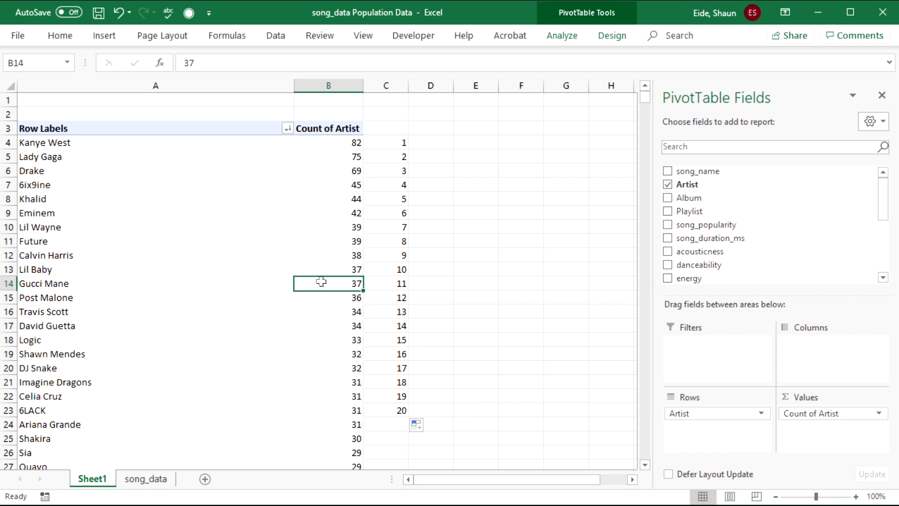
pyautogui.rightClick(323, 283)
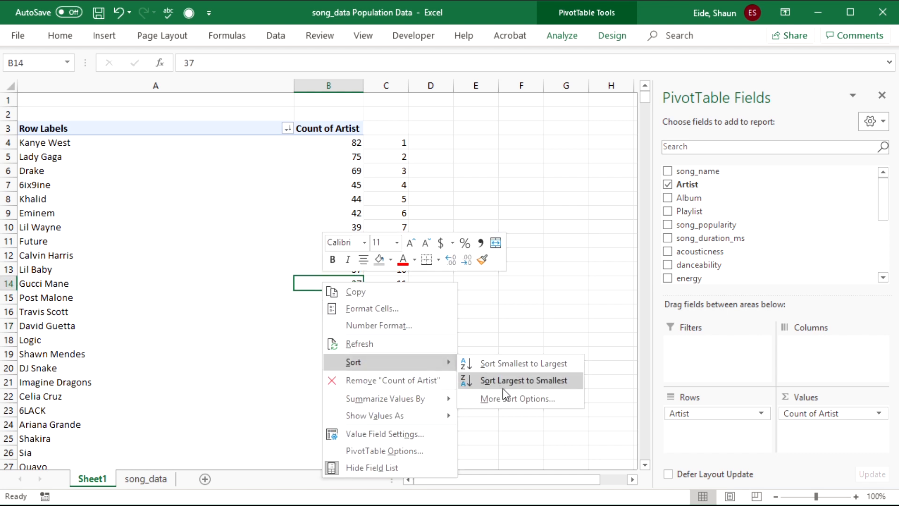
pyautogui.press('Escape')
# - Select the 22 top artist names, Kanye West to Shakira
pyautogui.moveTo(332, 143); pyautogui.dragTo(143, 434)
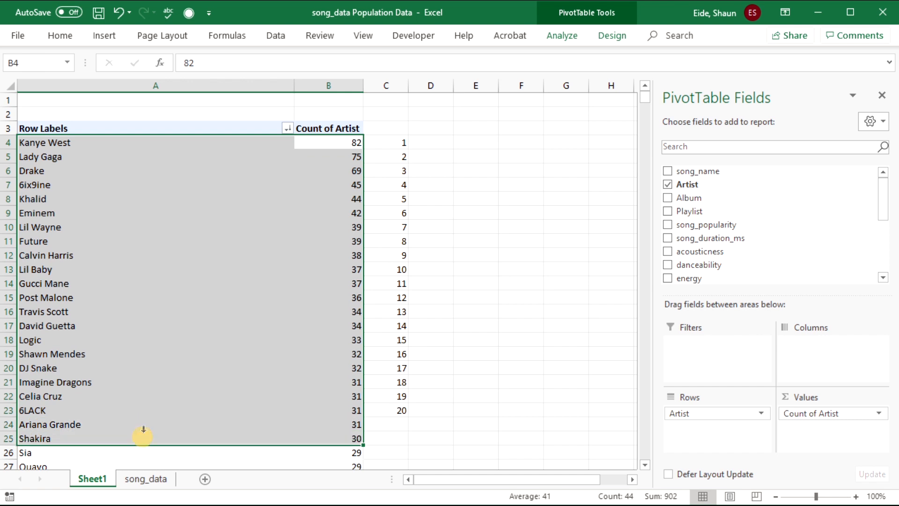
pyautogui.rightClick(137, 317)
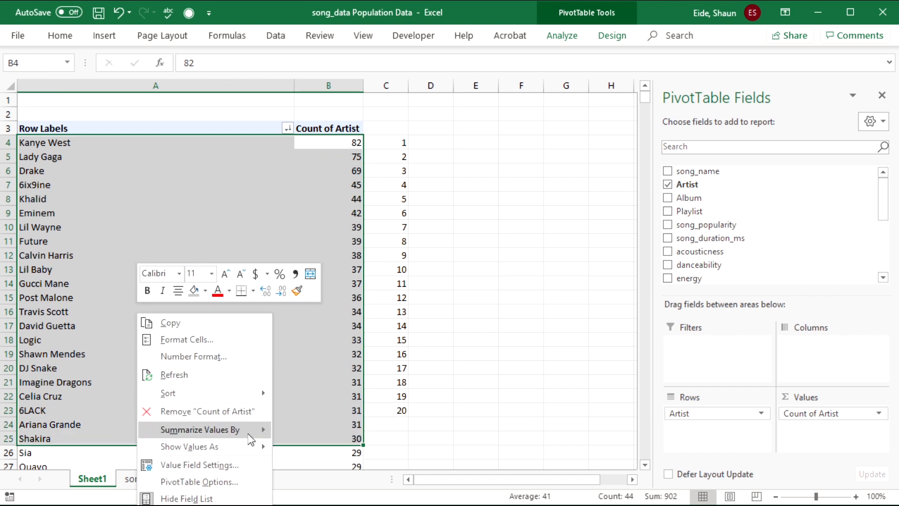
pyautogui.moveTo(252, 451)
pyautogui.press('Escape')
pyautogui.click(86, 158)
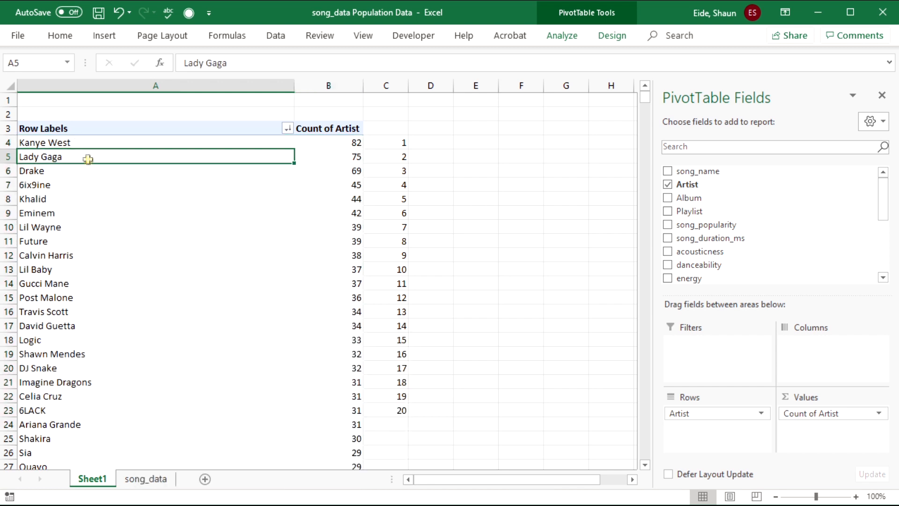
pyautogui.moveTo(215, 140); pyautogui.dragTo(191, 436)
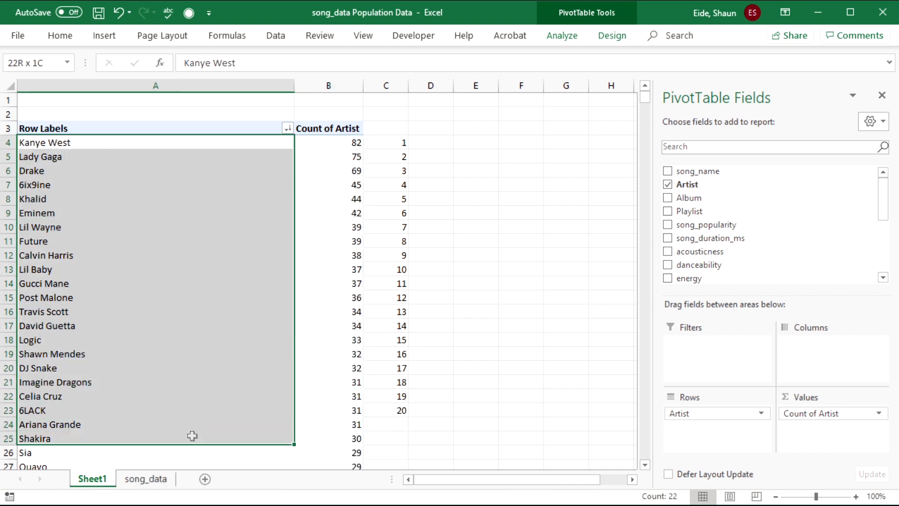
# - Keep only the 22 selected artists in the pivot and delete the 1–20 rank numbers
pyautogui.rightClick(147, 372)
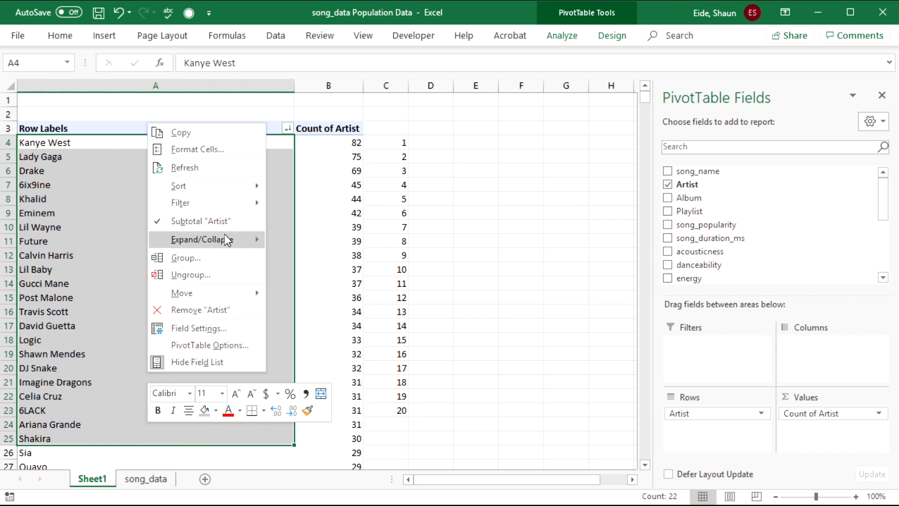
pyautogui.moveTo(220, 209)
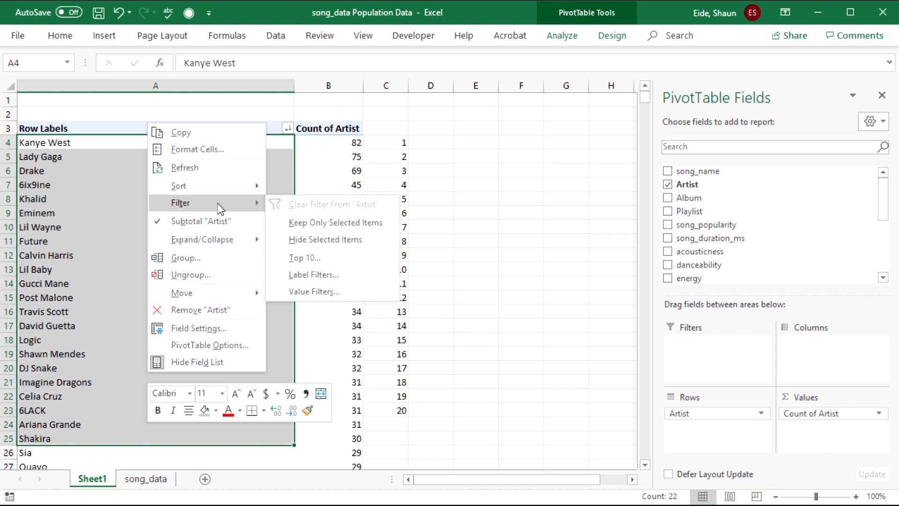
pyautogui.click(365, 223)
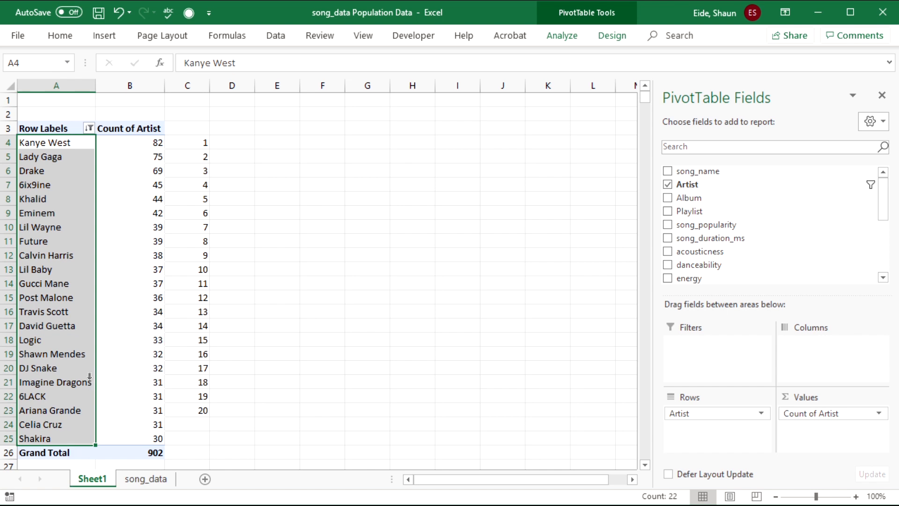
pyautogui.click(55, 244)
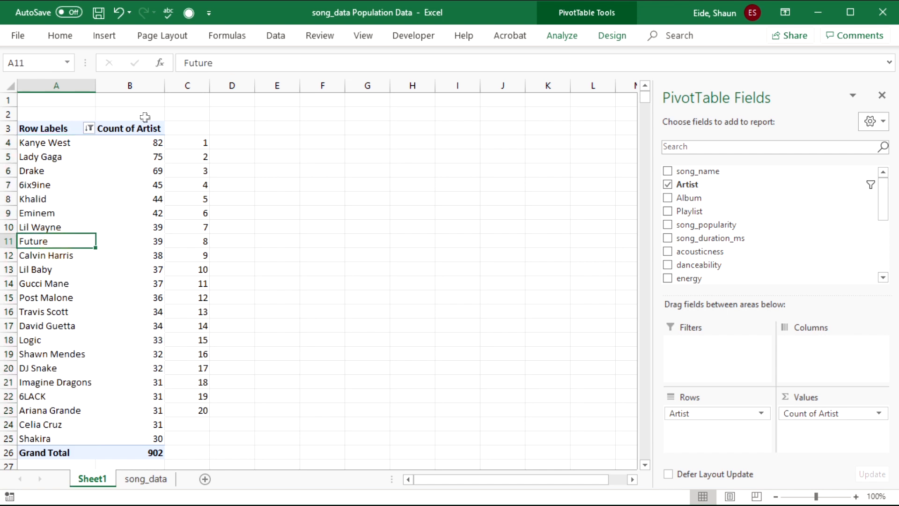
pyautogui.moveTo(190, 123); pyautogui.dragTo(200, 424)
pyautogui.press('Delete')
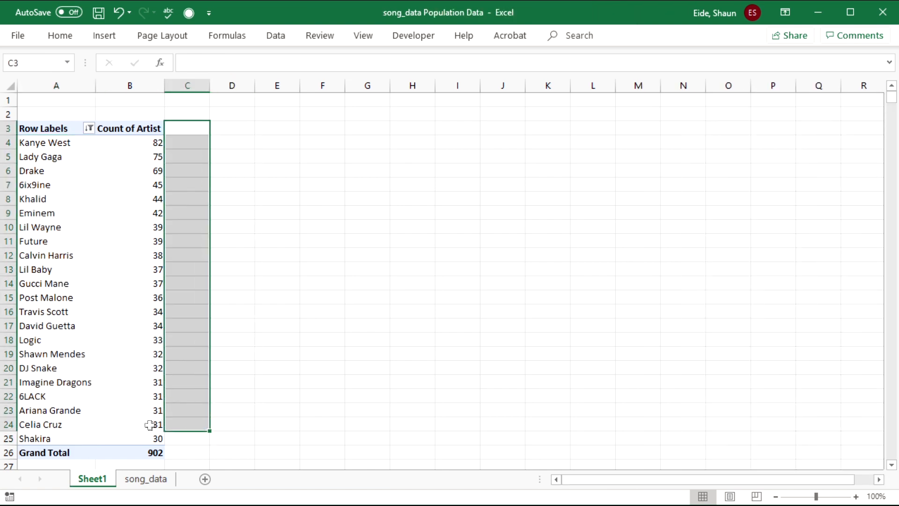
# - Rename the pivot headers to 'Artist with most songs' and 'Frequency'
pyautogui.doubleClick(46, 125)
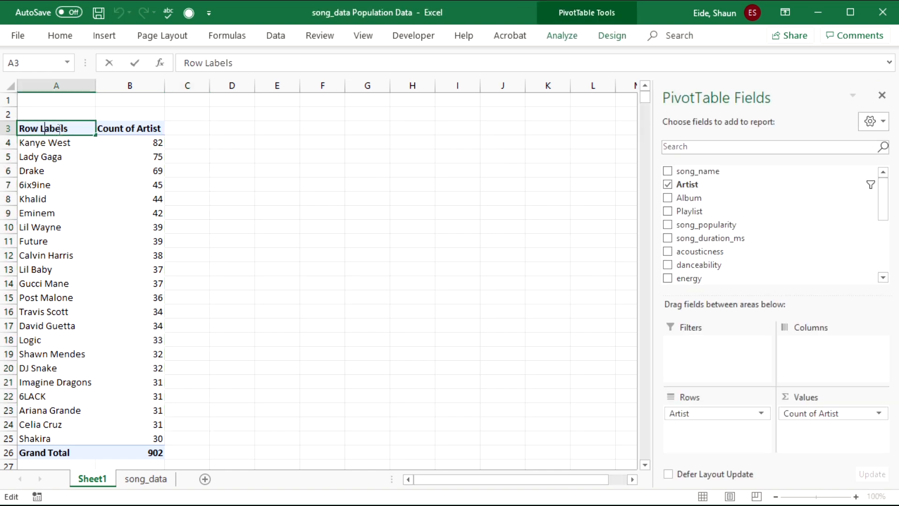
pyautogui.moveTo(70, 131); pyautogui.dragTo(20, 128)
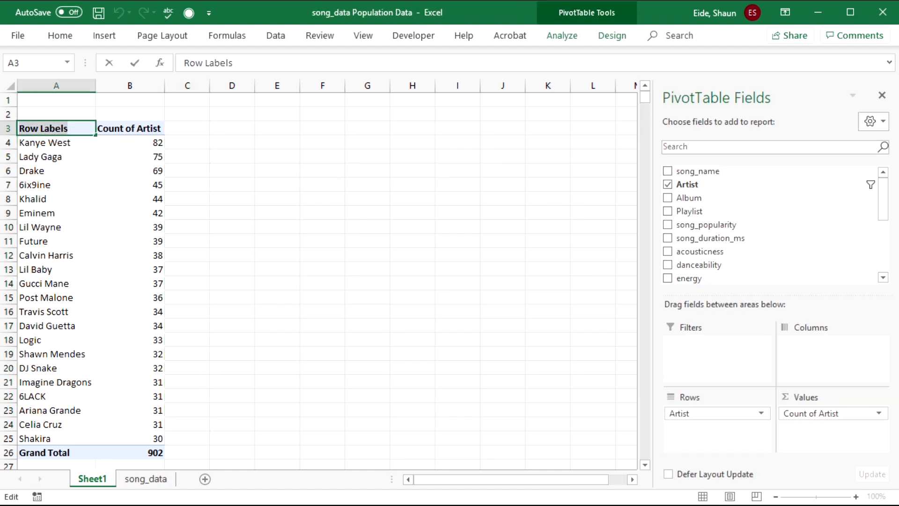
pyautogui.press('BackSpace')
pyautogui.write('Arti')
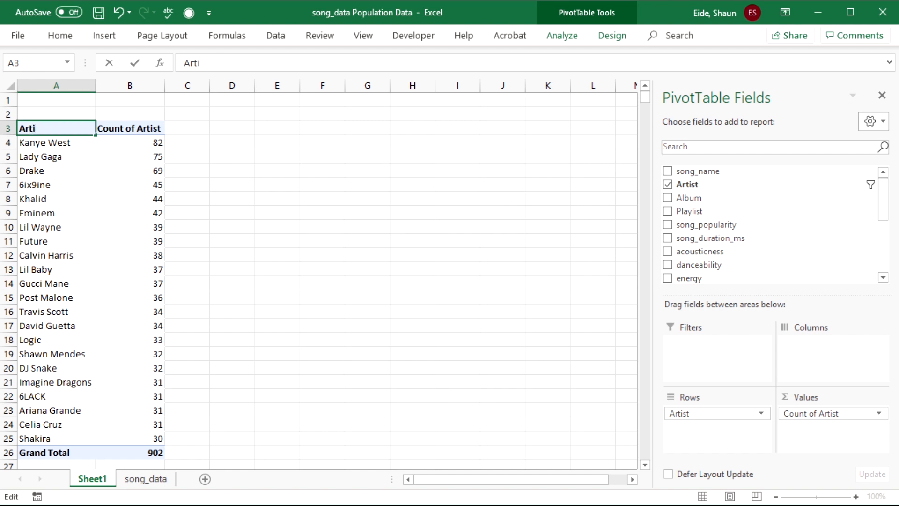
pyautogui.write('st with most songs')
pyautogui.press('Tab')
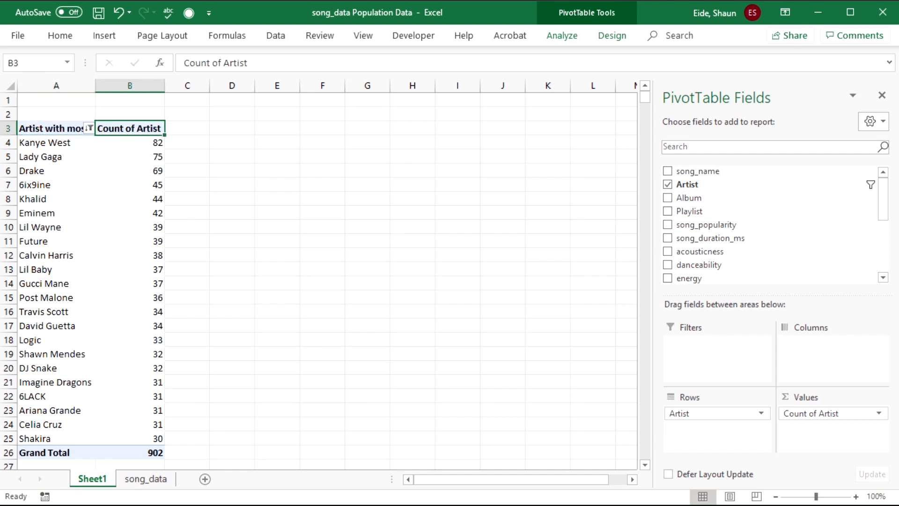
pyautogui.write('Freq')
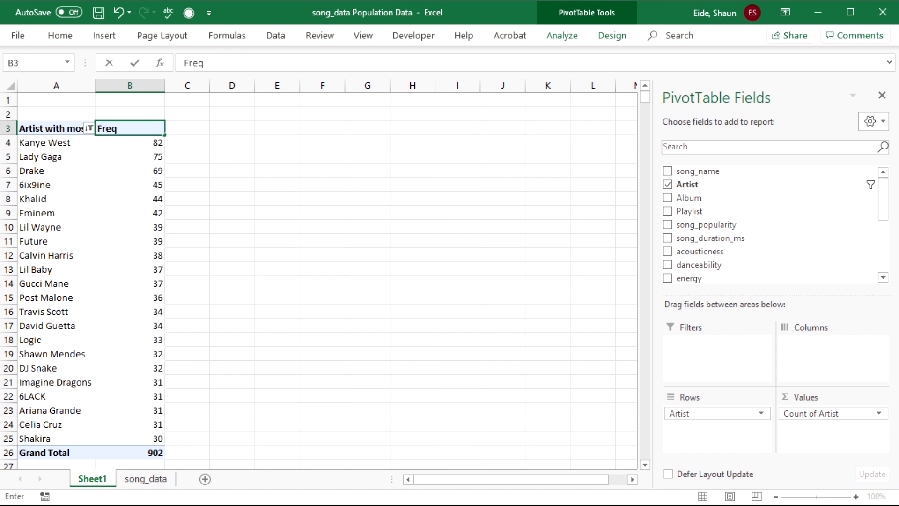
pyautogui.write('uency')
pyautogui.press('Tab')
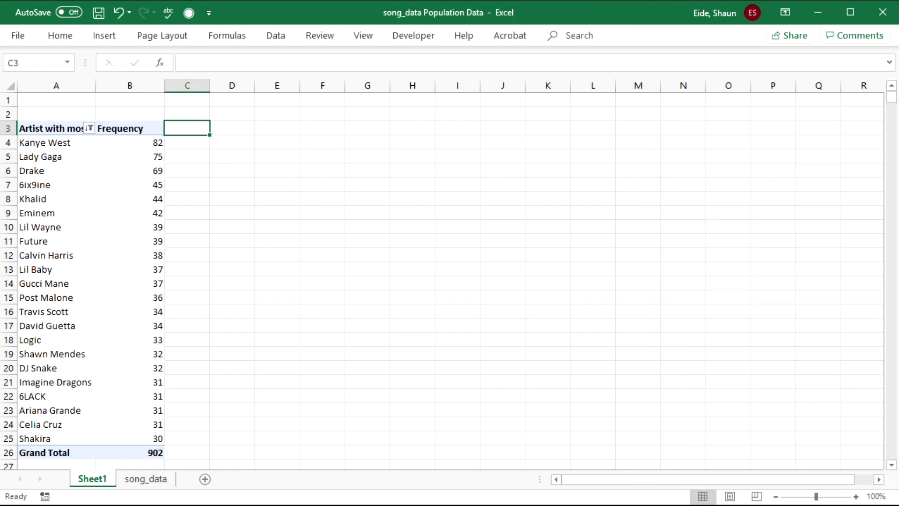
# - Check artist frequencies (Calvin Harris 38, Post Malone 36, Lady Gaga 75) and add Artist to Values
pyautogui.click(126, 256)
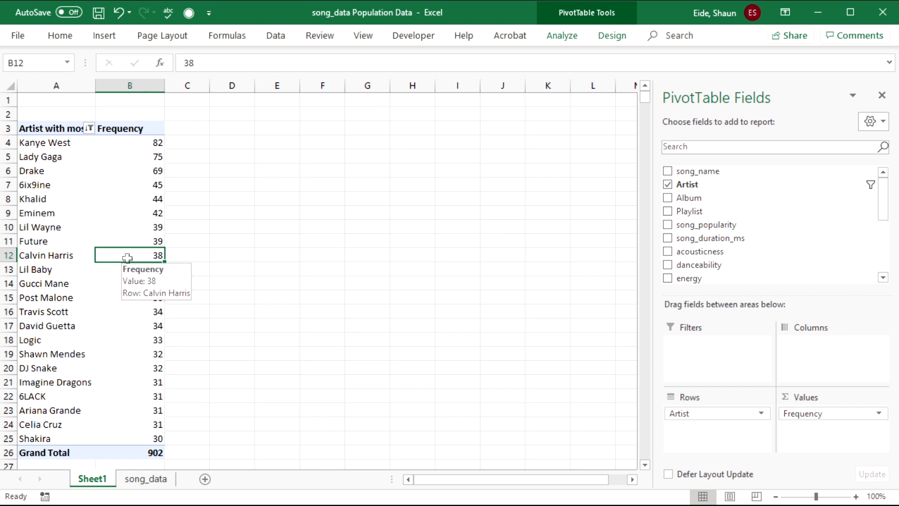
pyautogui.click(68, 112)
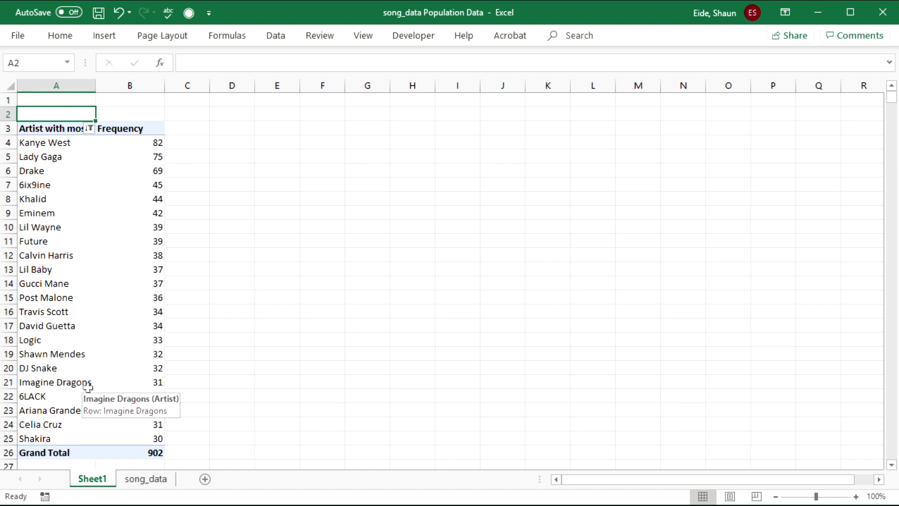
pyautogui.click(151, 303)
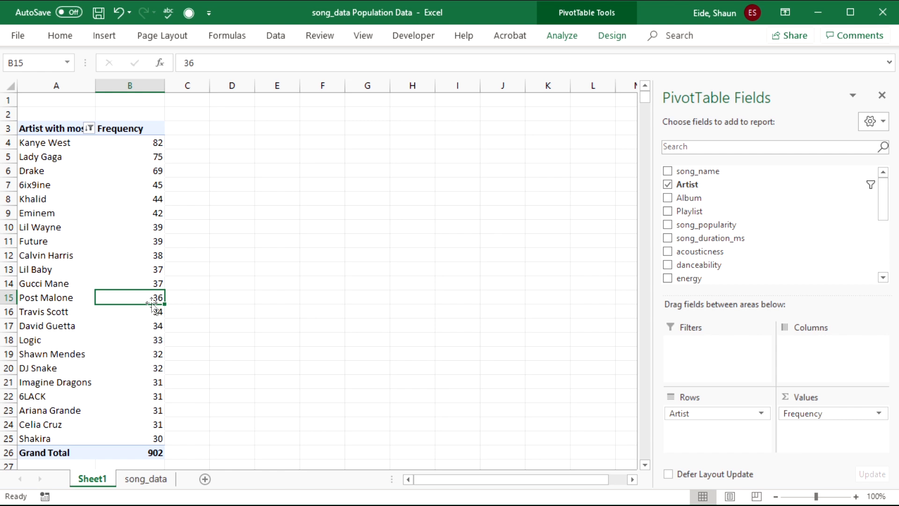
pyautogui.click(109, 157)
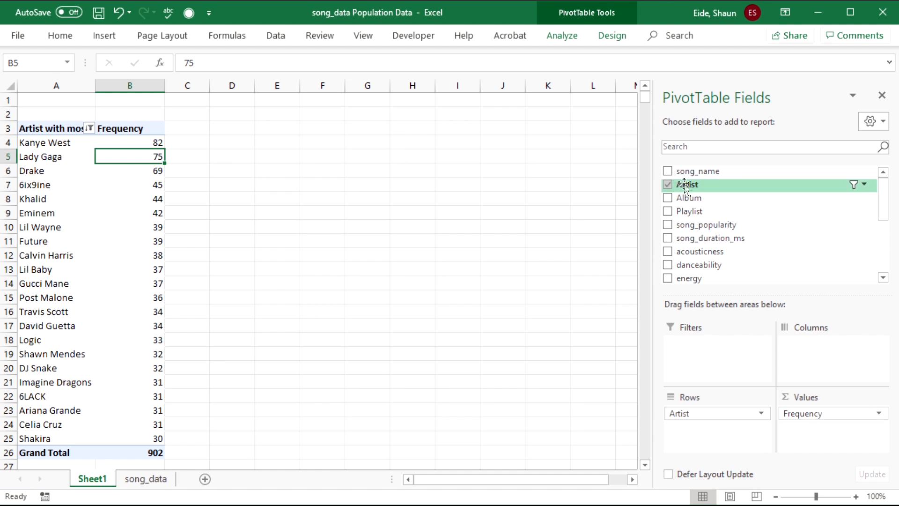
pyautogui.moveTo(687, 187); pyautogui.dragTo(819, 431)
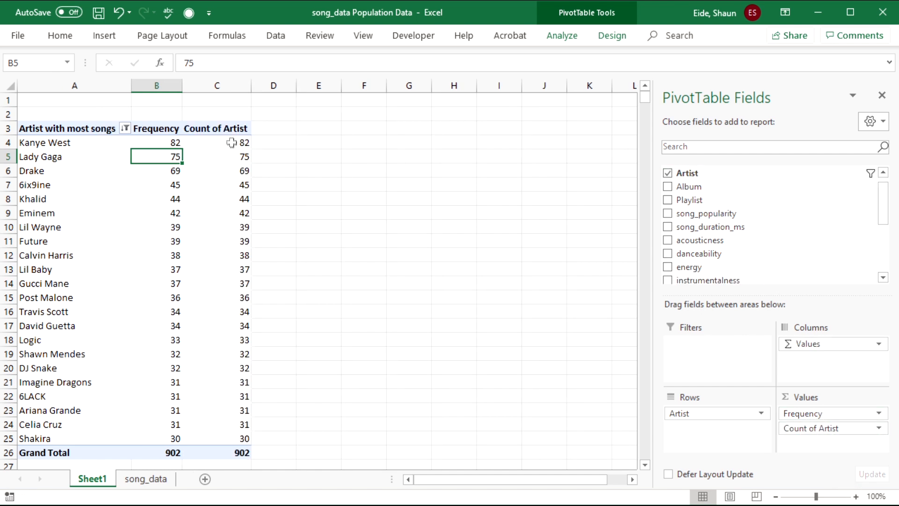
# - Show the new Count of Artist column as % of Grand Total, from 9.09% down to 3.33%
pyautogui.click(216, 128)
pyautogui.doubleClick(217, 128)
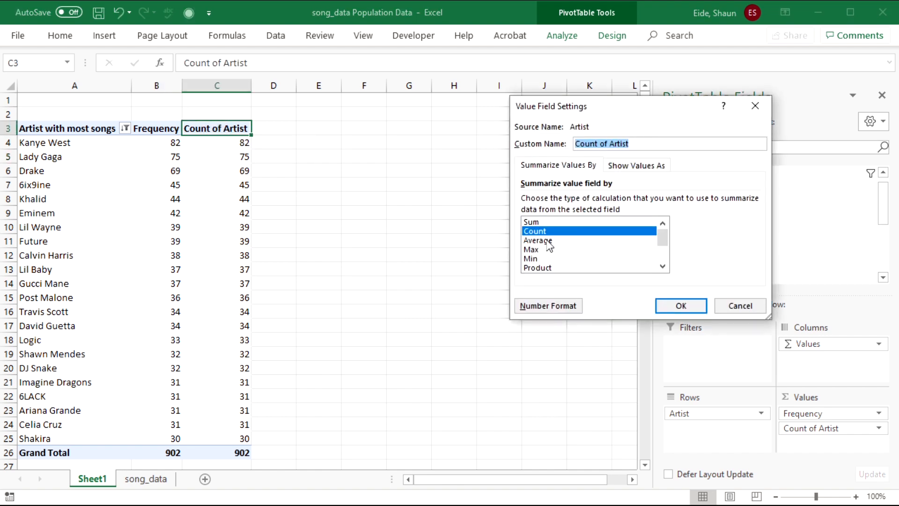
pyautogui.scroll(-2, 539, 263)
pyautogui.scroll(2, 546, 271)
pyautogui.click(632, 166)
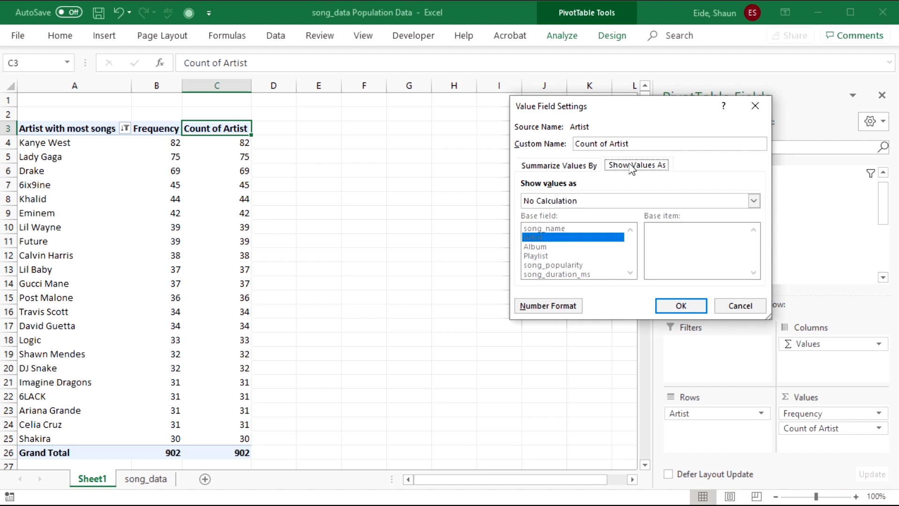
pyautogui.click(588, 201)
pyautogui.click(574, 223)
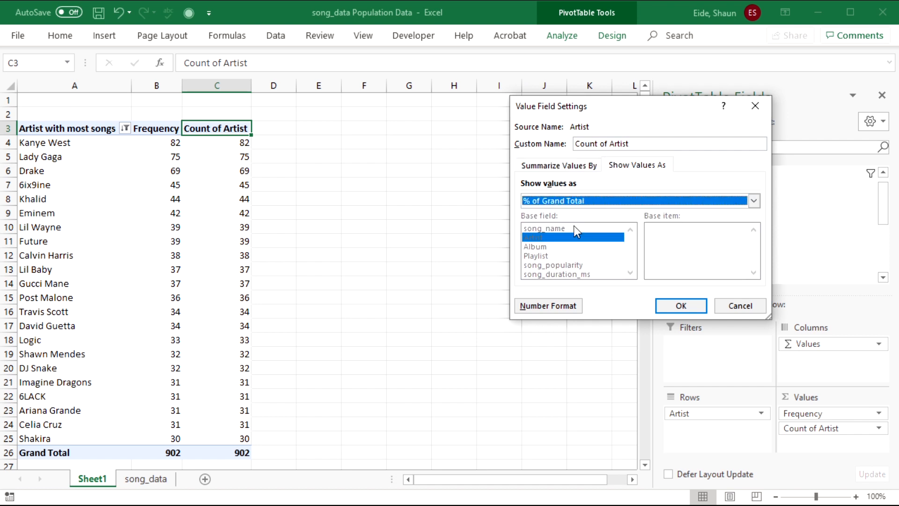
pyautogui.click(681, 305)
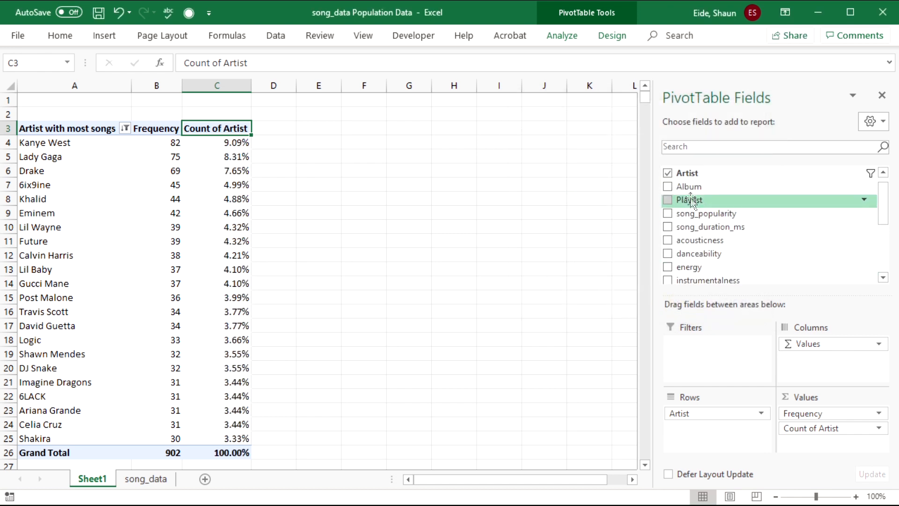
# - Add Artist to Values again as Count of Artist2, shown as % Running Total In
pyautogui.moveTo(687, 173); pyautogui.dragTo(831, 430)
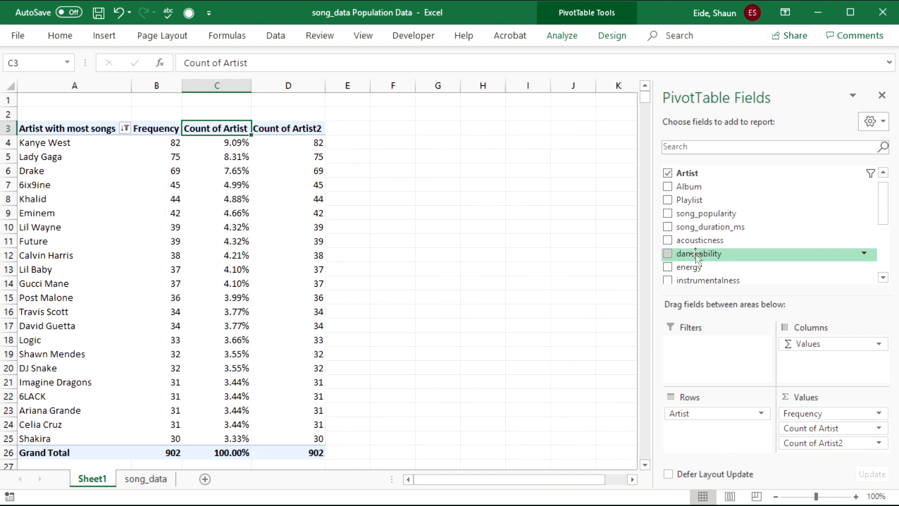
pyautogui.doubleClick(309, 127)
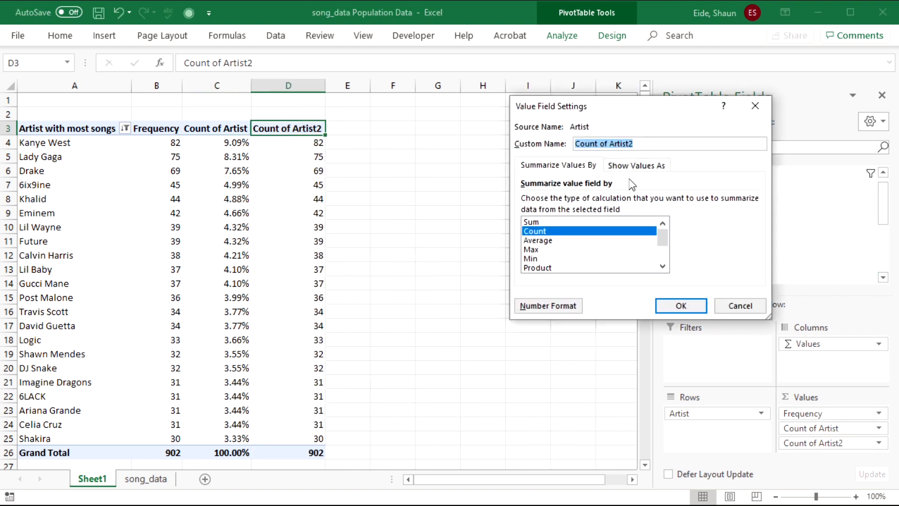
pyautogui.click(636, 165)
pyautogui.click(569, 201)
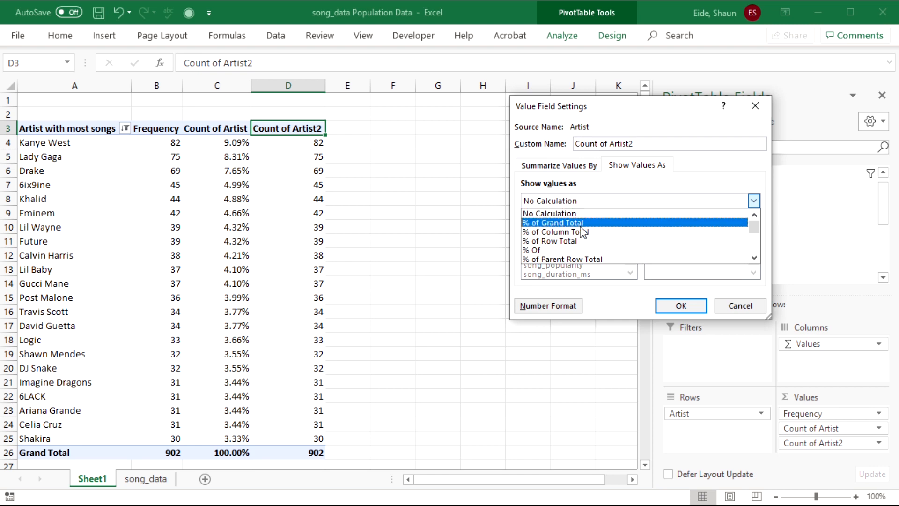
pyautogui.scroll(-3, 583, 232)
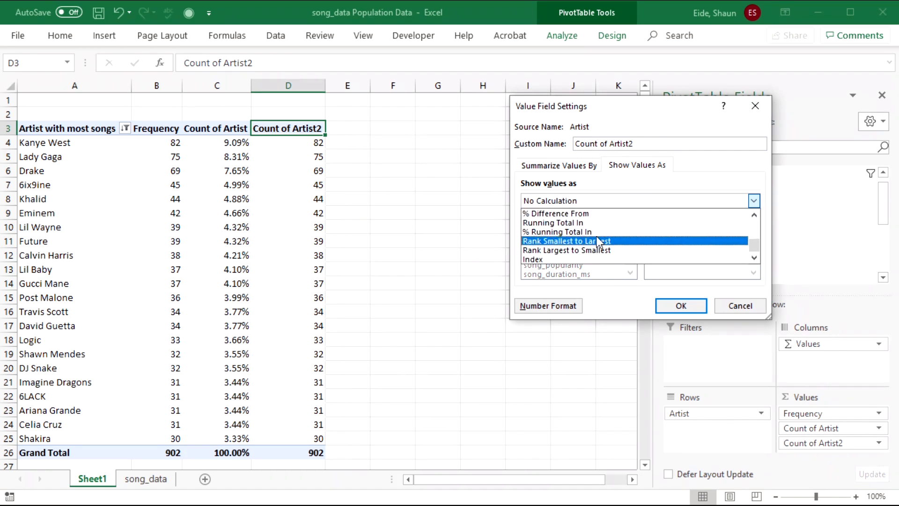
pyautogui.click(597, 232)
pyautogui.click(681, 306)
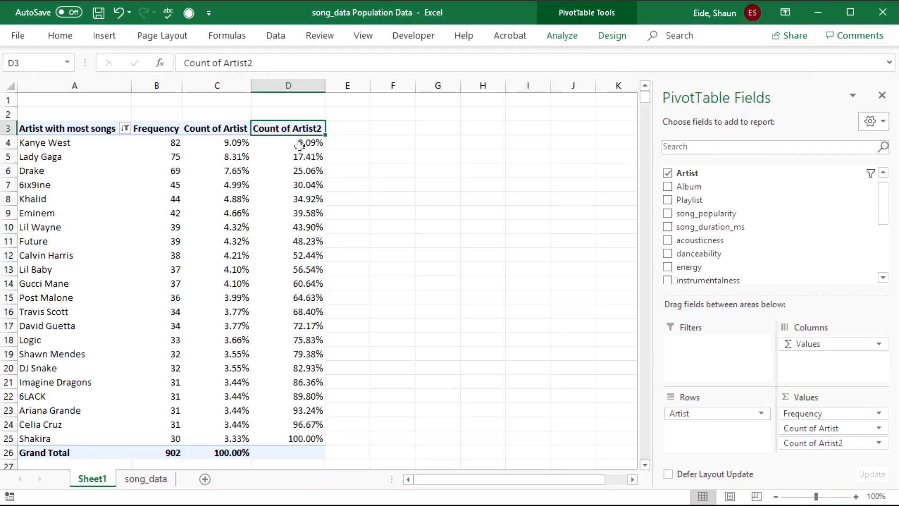
# - Select the artist names list and Lil Baby's frequency value in the pivot
pyautogui.moveTo(315, 346)
pyautogui.moveTo(315, 143)
pyautogui.click(112, 220)
pyautogui.click(165, 271)
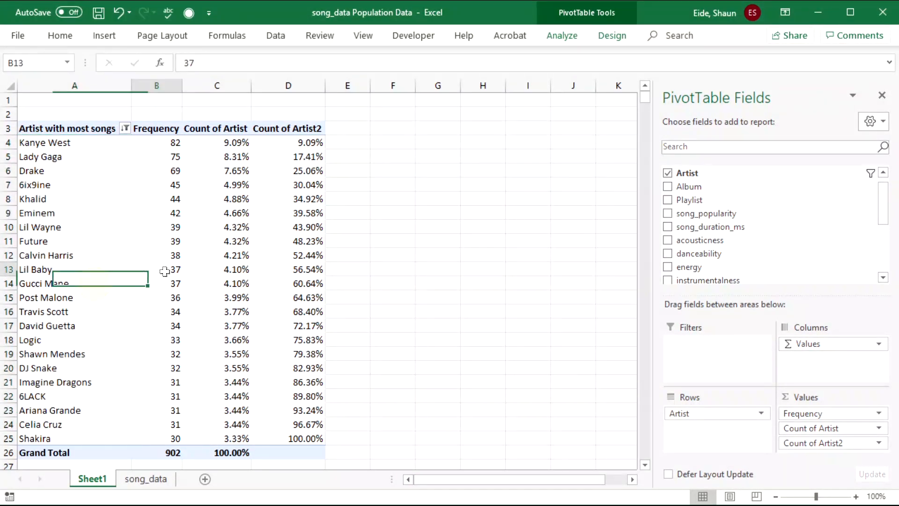
pyautogui.moveTo(173, 435)
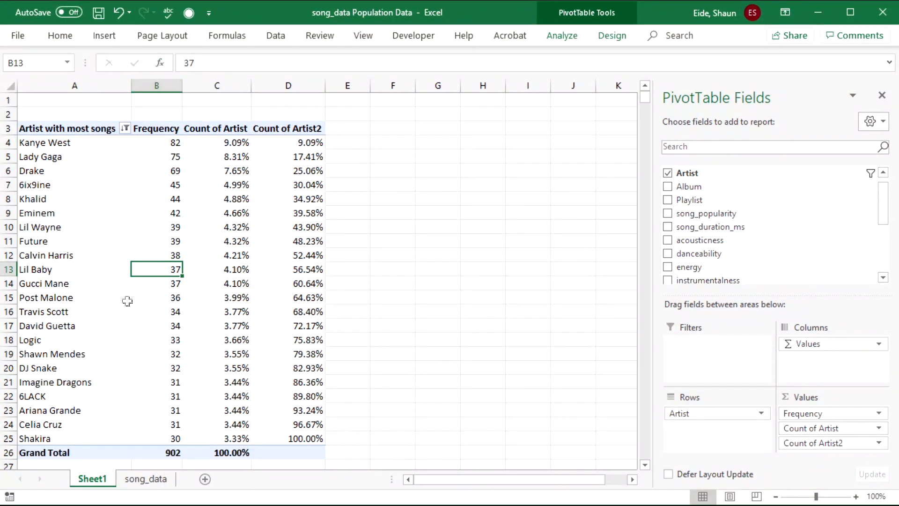
pyautogui.moveTo(127, 301)
# - Close the song_data workbook without saving and return to the survey data
pyautogui.click(892, 16)
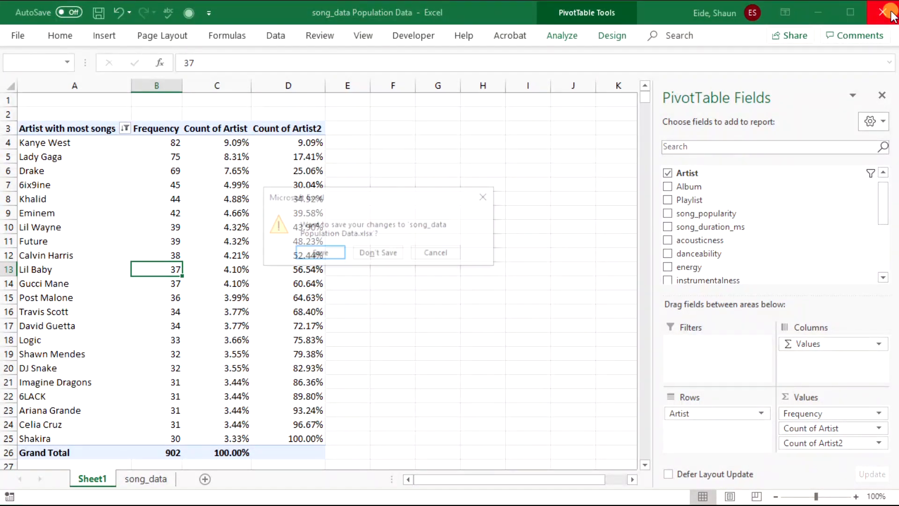
pyautogui.click(381, 253)
pyautogui.click(380, 252)
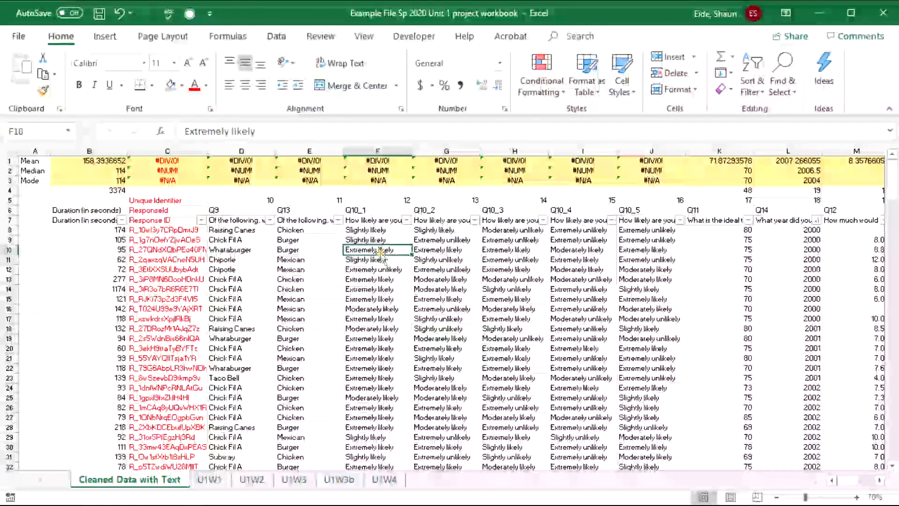
# - Review the mean, median, mode, range, variance and st dev headings on U1W3
pyautogui.click(293, 480)
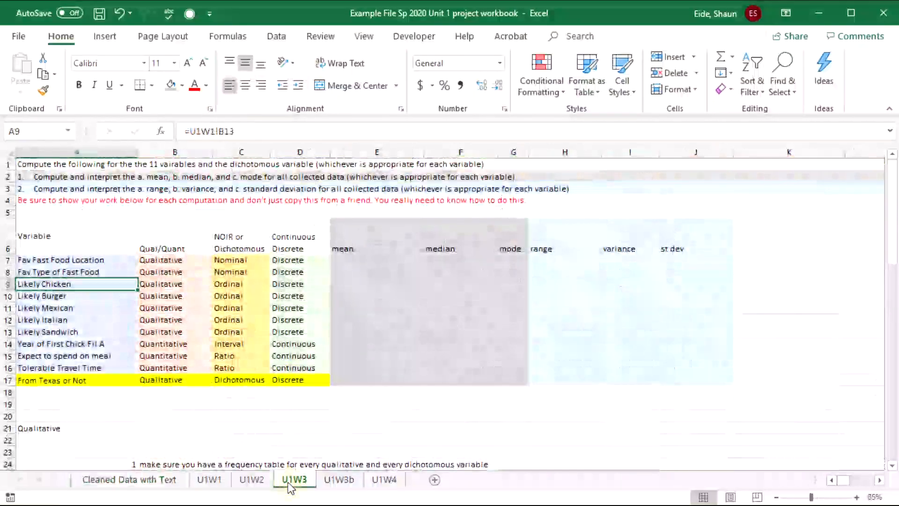
pyautogui.click(362, 244)
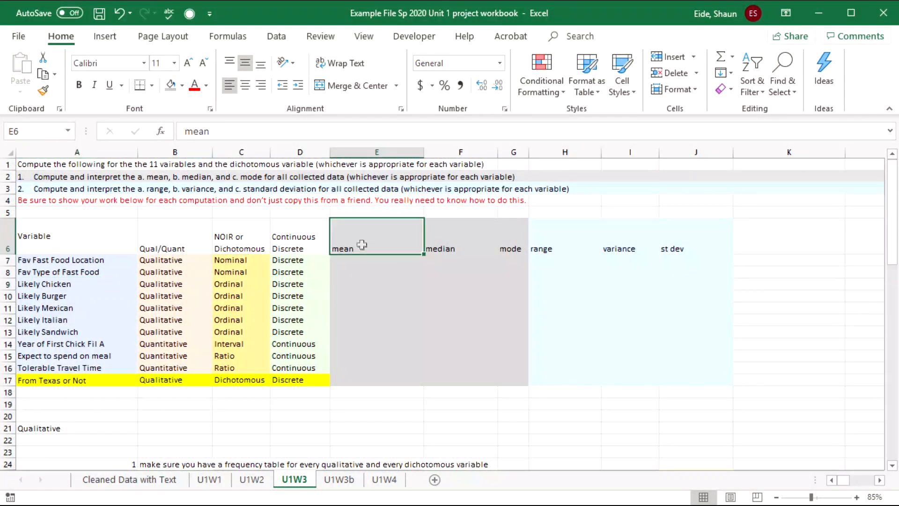
pyautogui.click(447, 244)
pyautogui.click(513, 249)
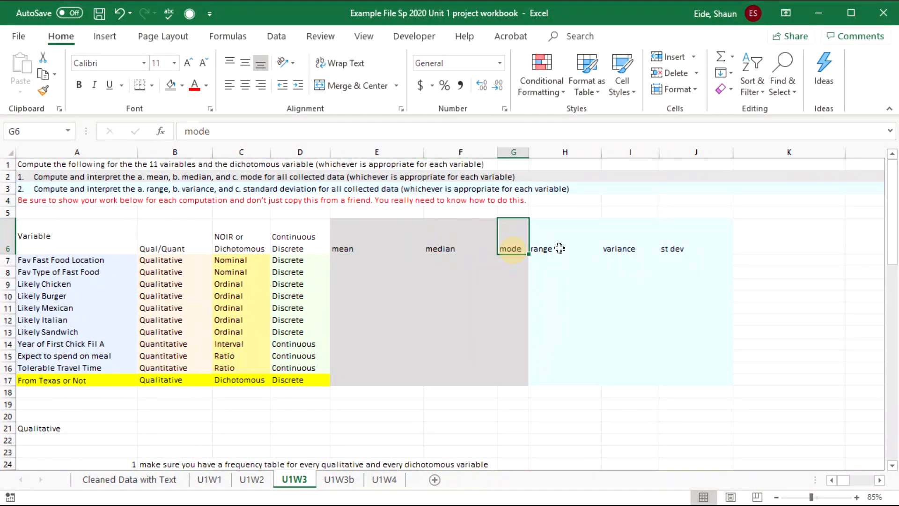
pyautogui.click(564, 247)
pyautogui.click(609, 246)
pyautogui.click(696, 245)
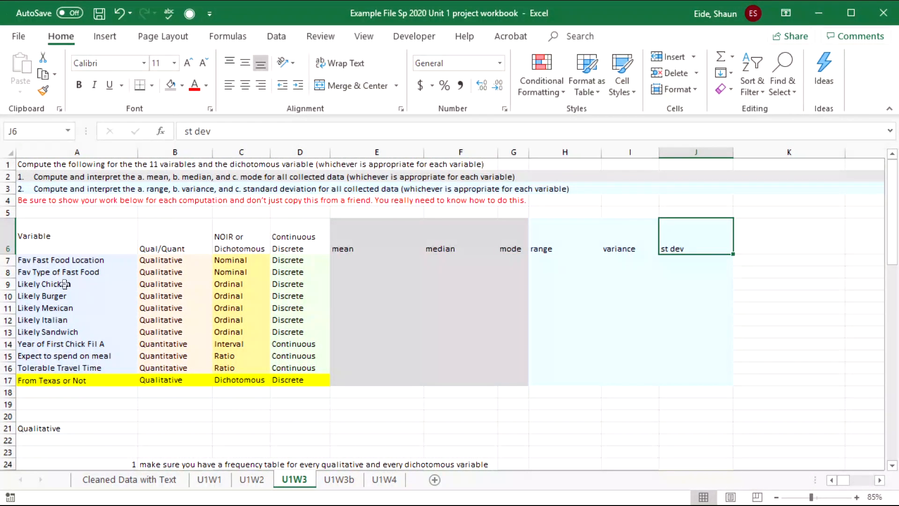
pyautogui.click(395, 300)
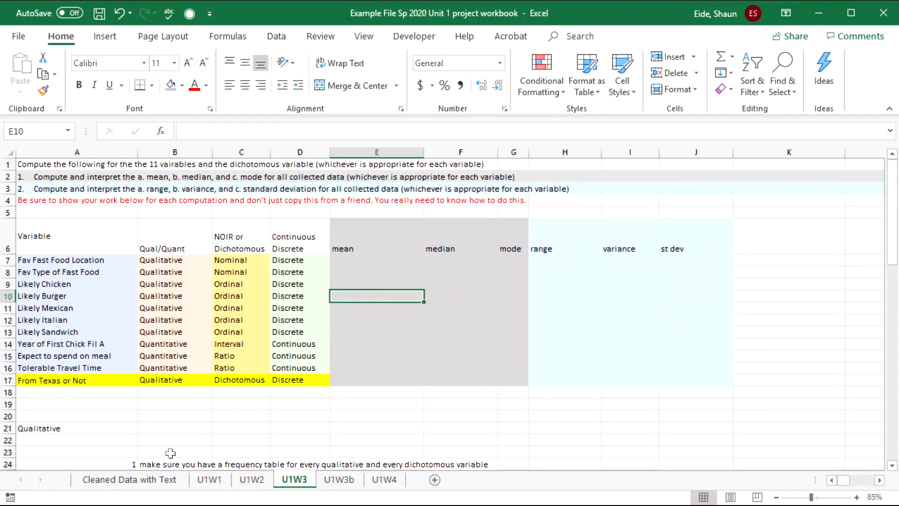
# - On Cleaned Data with Text, review the Mean, Median, Mode labels and select rows 4–6
pyautogui.click(150, 485)
pyautogui.click(195, 379)
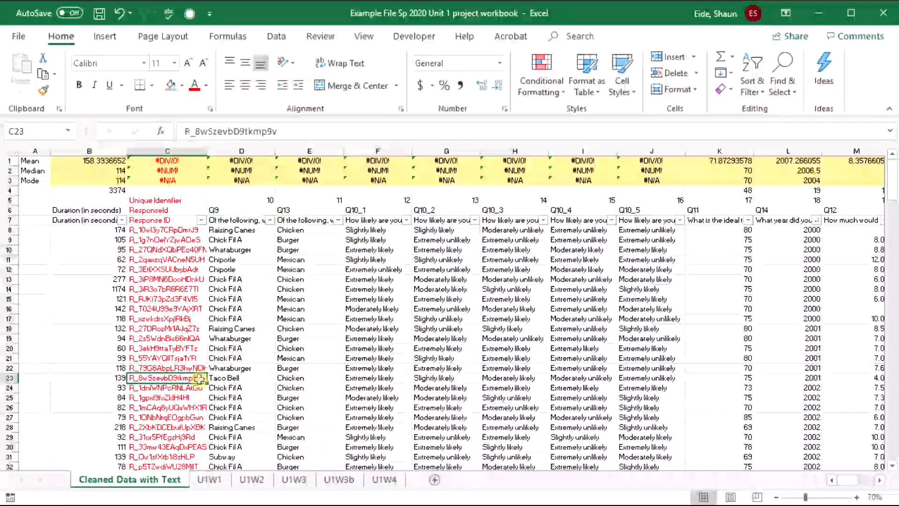
pyautogui.click(35, 161)
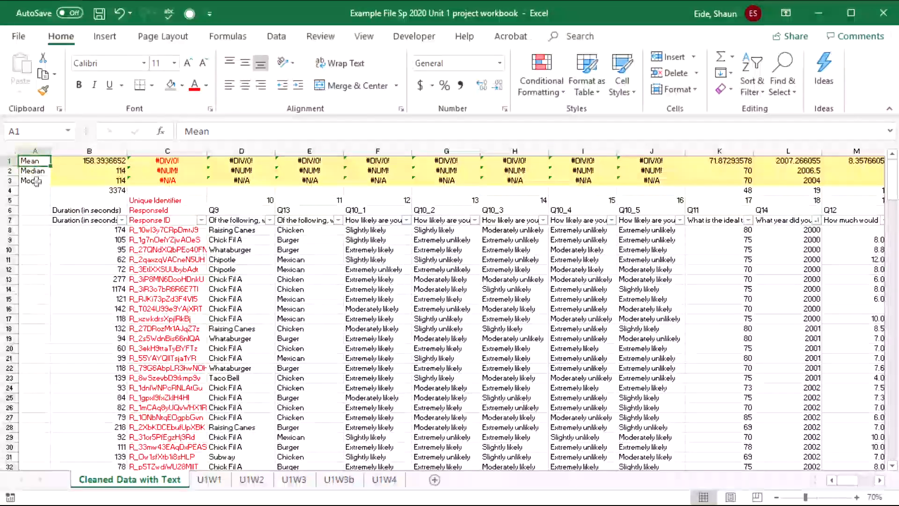
pyautogui.click(36, 181)
pyautogui.click(38, 163)
pyautogui.click(34, 170)
pyautogui.click(32, 181)
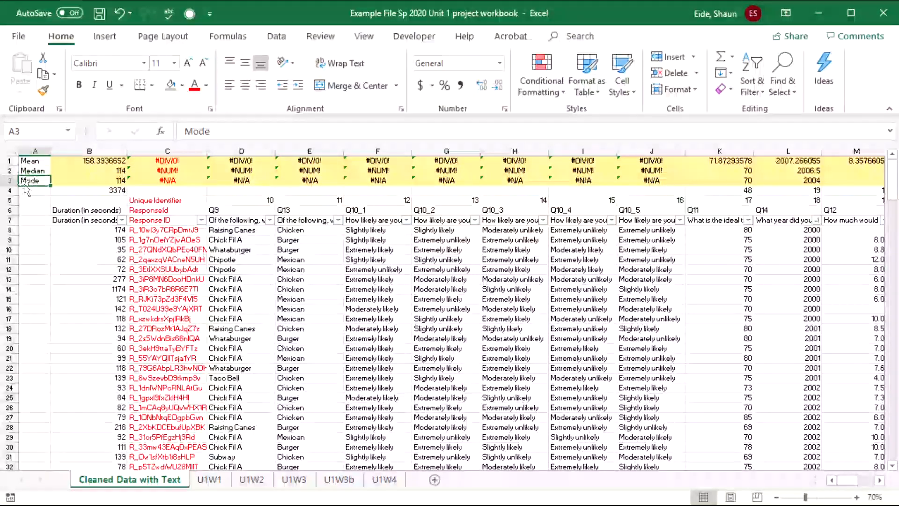
pyautogui.click(9, 190)
pyautogui.moveTo(10, 190); pyautogui.dragTo(10, 209)
# - Insert three blank rows below the Mean, Median and Mode labels
pyautogui.rightClick(9, 207)
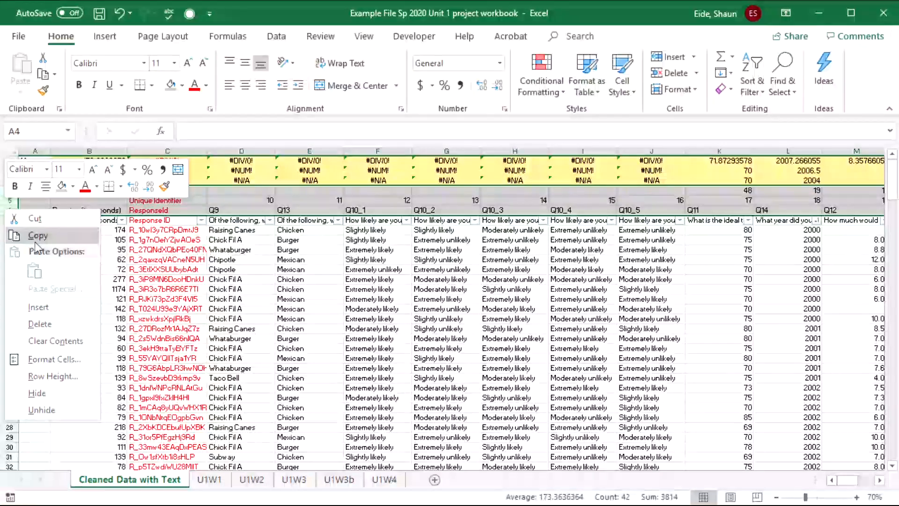
pyautogui.click(60, 302)
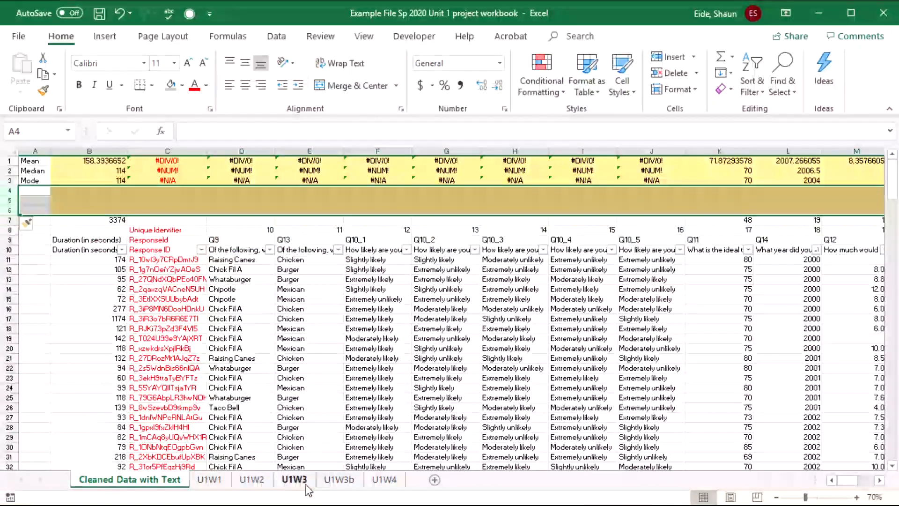
pyautogui.click(33, 170)
pyautogui.click(40, 161)
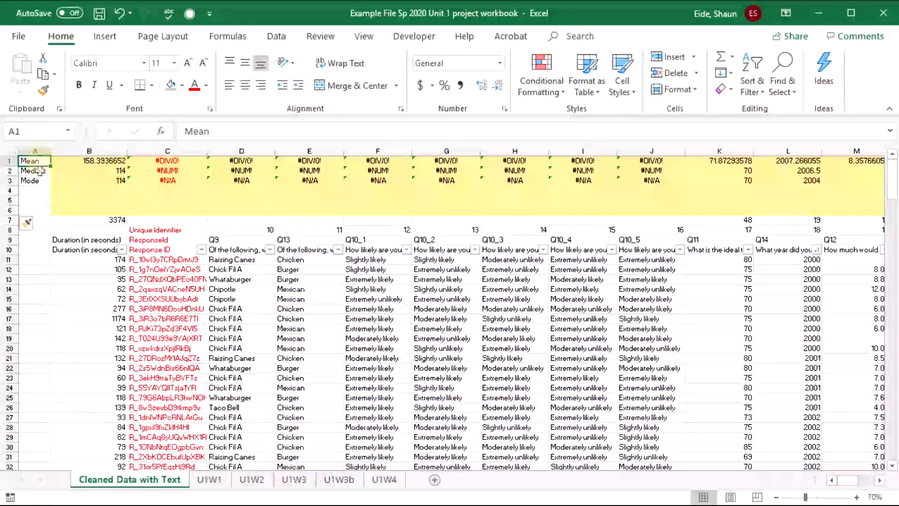
pyautogui.click(40, 171)
pyautogui.moveTo(41, 181); pyautogui.dragTo(41, 189)
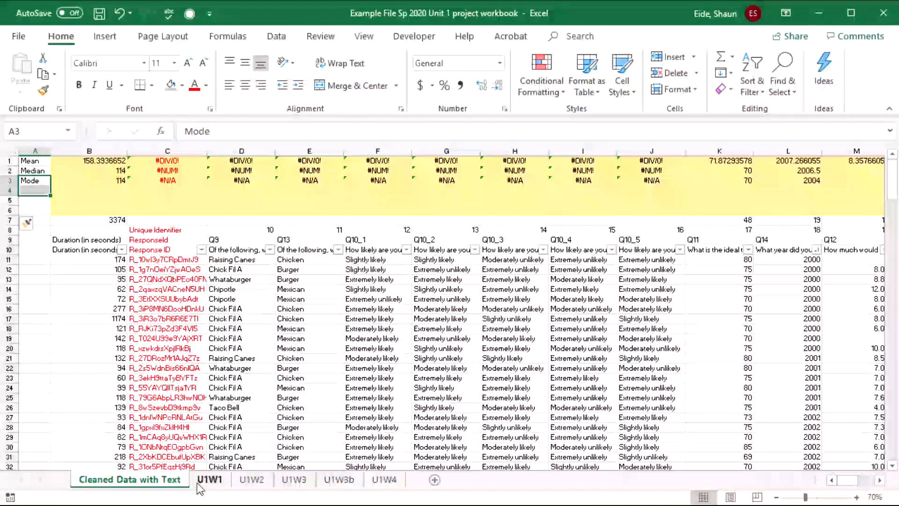
# - Copy the mean-to-st dev headings from U1W3 and paste them transposed into A1:A6
pyautogui.click(294, 480)
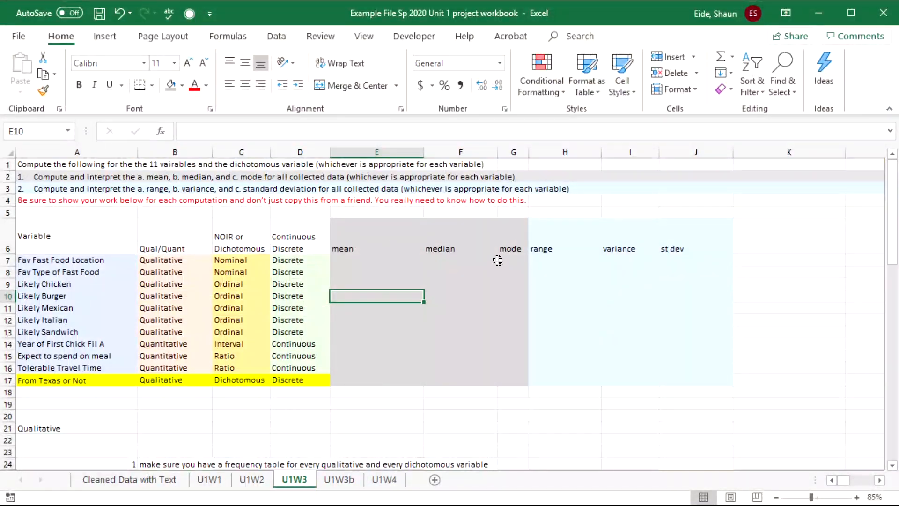
pyautogui.moveTo(328, 236); pyautogui.dragTo(337, 237)
pyautogui.moveTo(368, 235); pyautogui.dragTo(695, 247)
pyautogui.hotkey('ctrl', 'c')
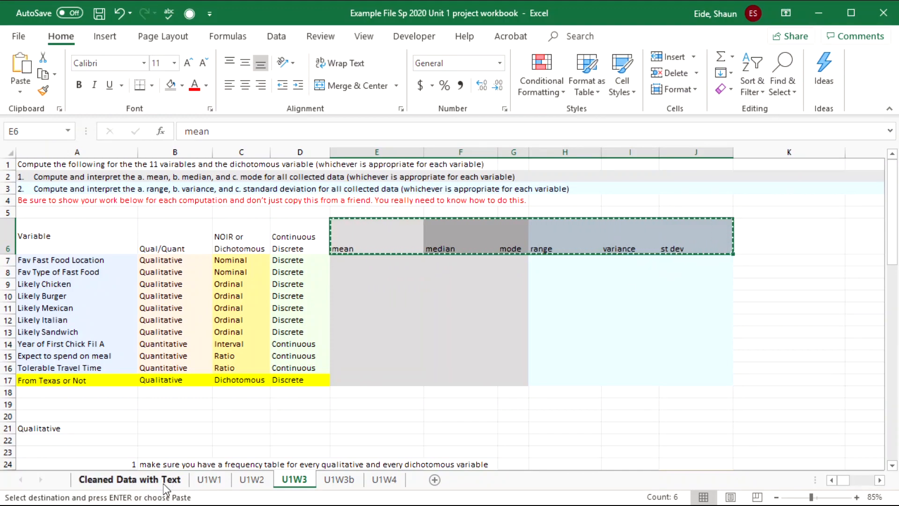
pyautogui.click(162, 482)
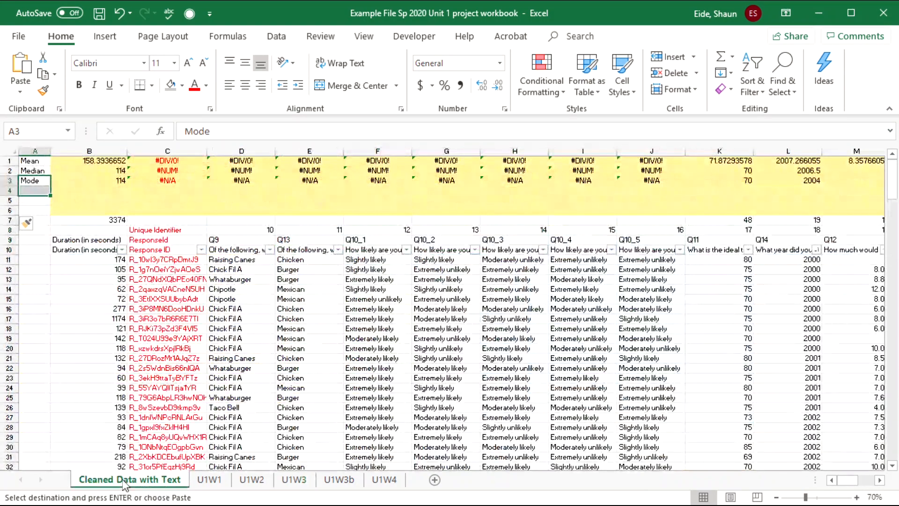
pyautogui.click(39, 161)
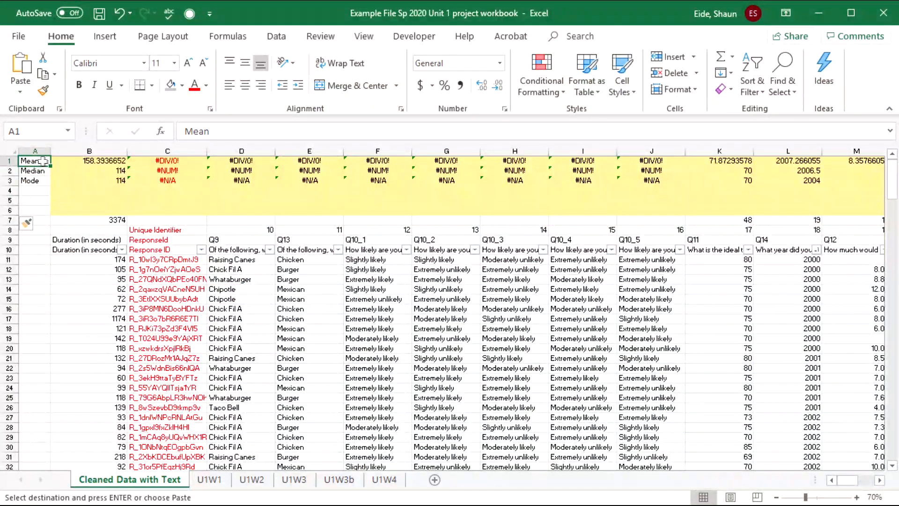
pyautogui.click(24, 92)
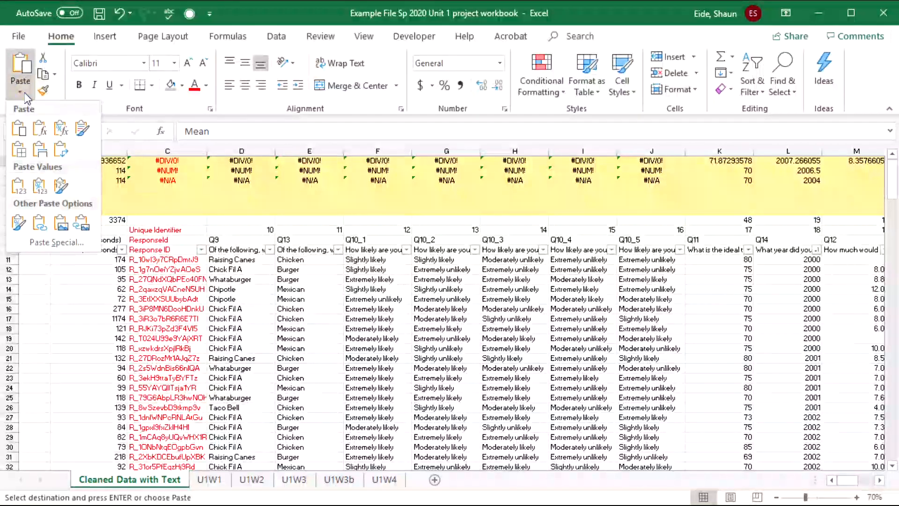
pyautogui.click(61, 149)
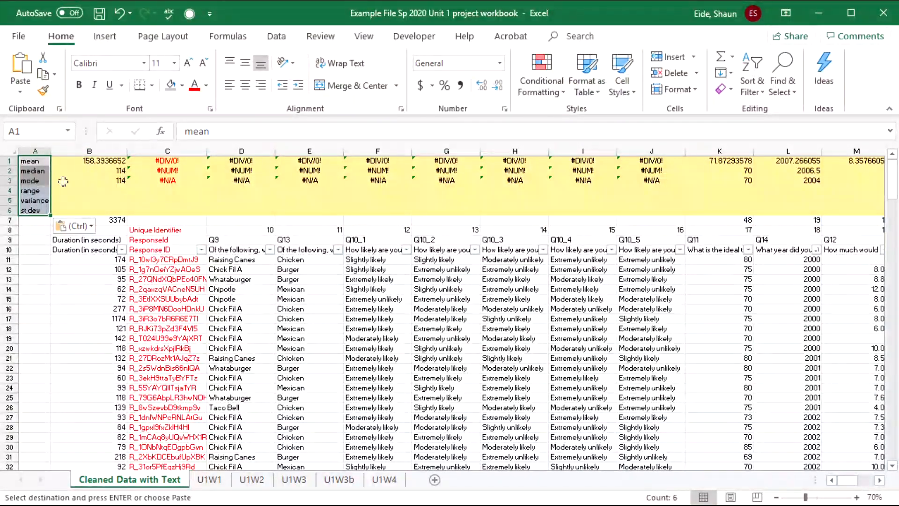
# - Clear the old statistics results from rows 1–3, columns B onward
pyautogui.click(66, 162)
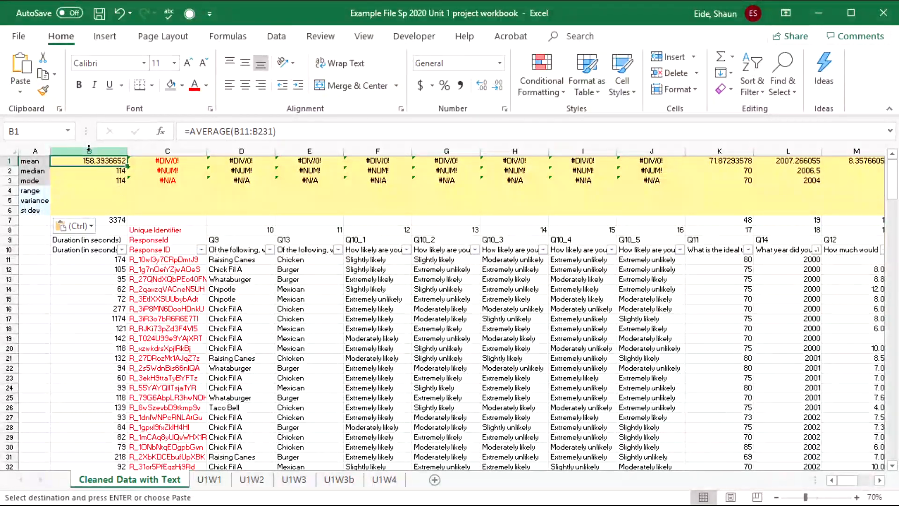
pyautogui.moveTo(89, 161); pyautogui.dragTo(870, 182)
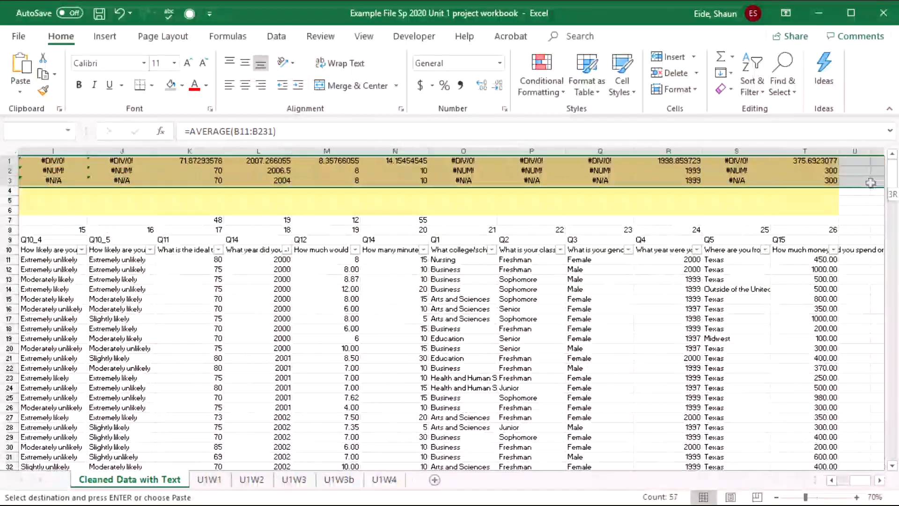
pyautogui.press('Delete')
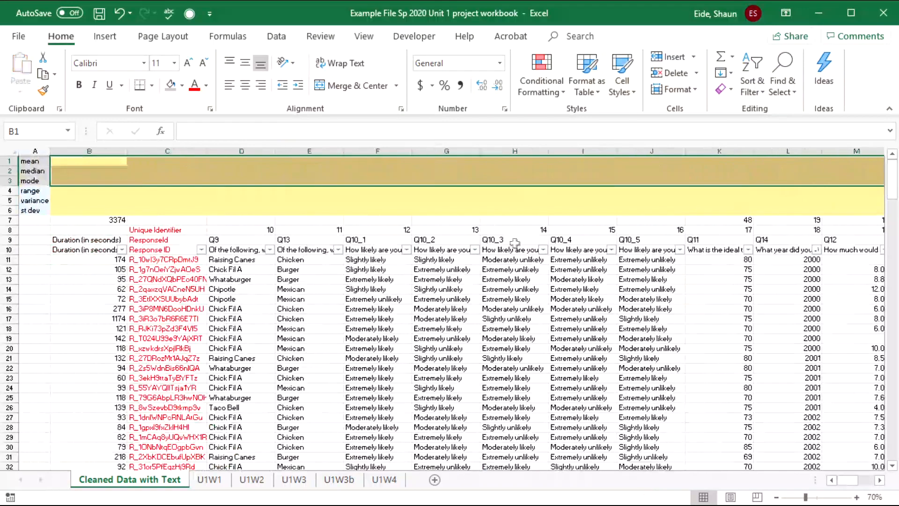
# - Delete the leftover 3374 value from cell B7
pyautogui.click(217, 220)
pyautogui.click(106, 223)
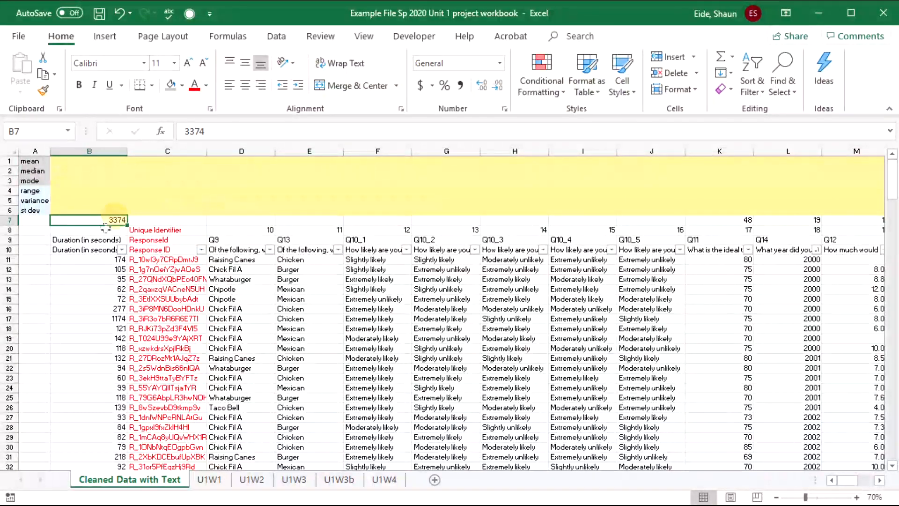
pyautogui.press('Delete')
pyautogui.click(98, 210)
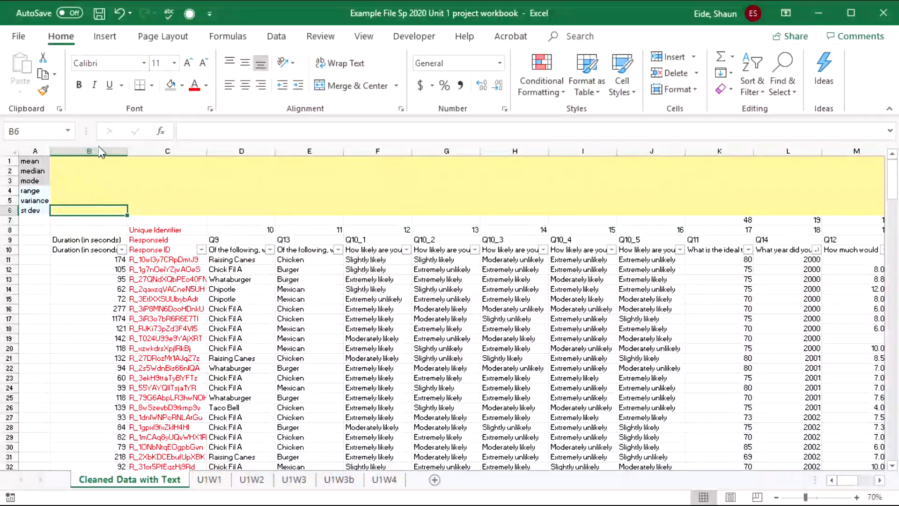
pyautogui.click(100, 161)
# - Enter =AVERAGE(B11:B231) in B1, giving a mean duration of 158.3936652
pyautogui.write('=')
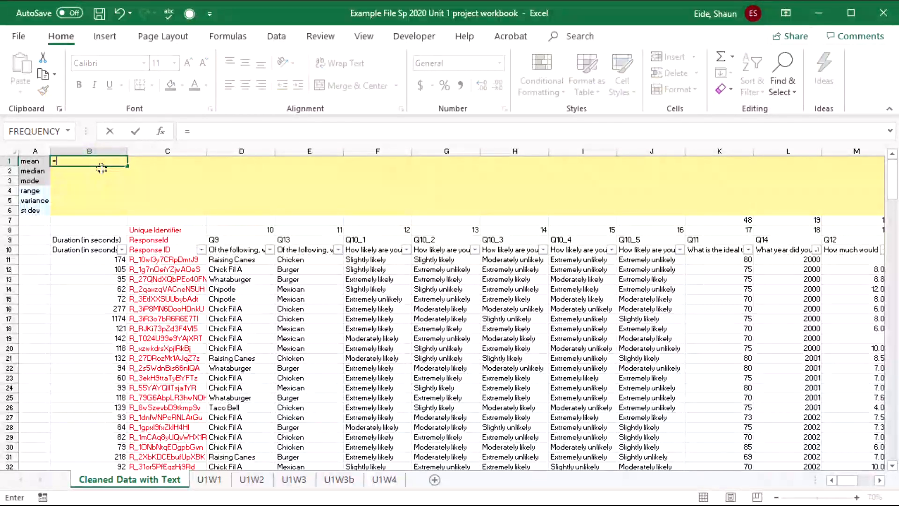
pyautogui.write('ave')
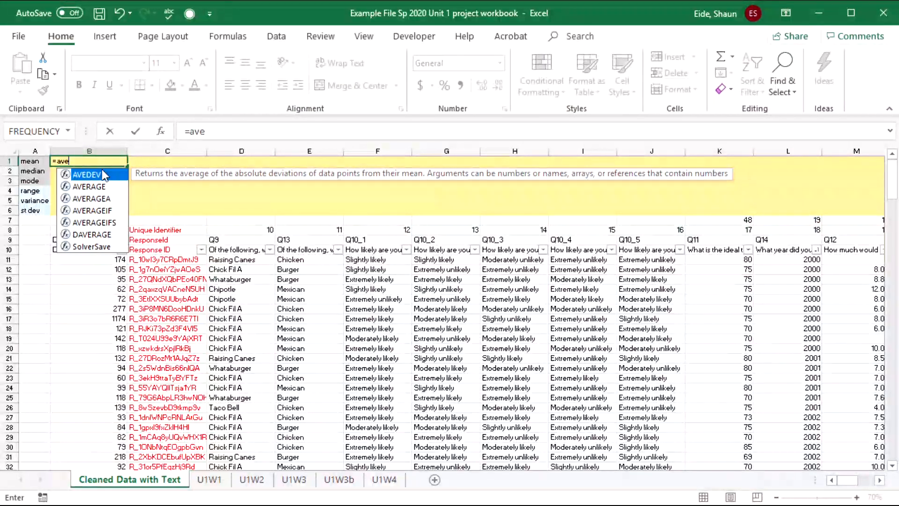
pyautogui.doubleClick(97, 187)
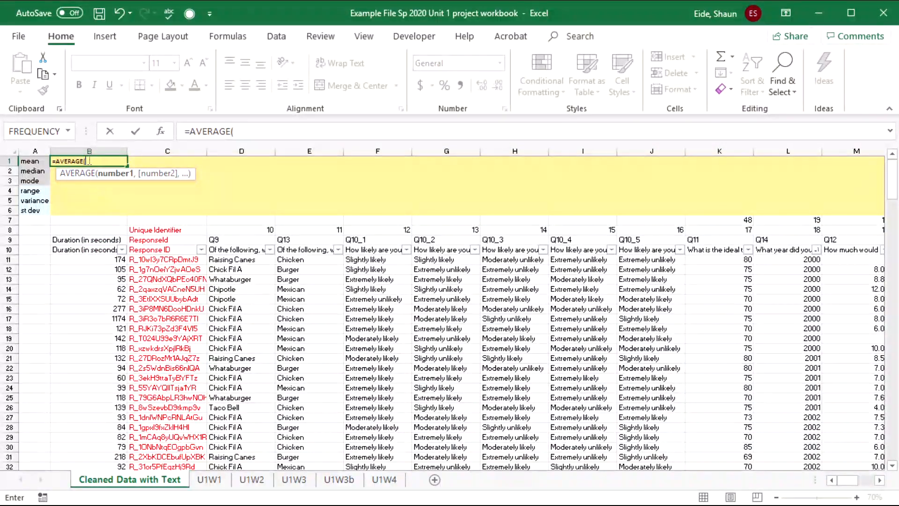
pyautogui.click(112, 259)
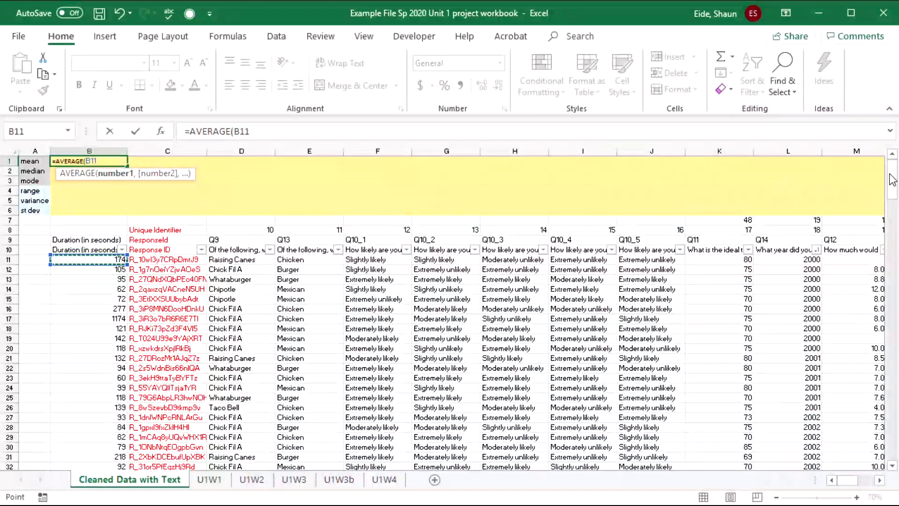
pyautogui.moveTo(892, 177); pyautogui.dragTo(843, 461)
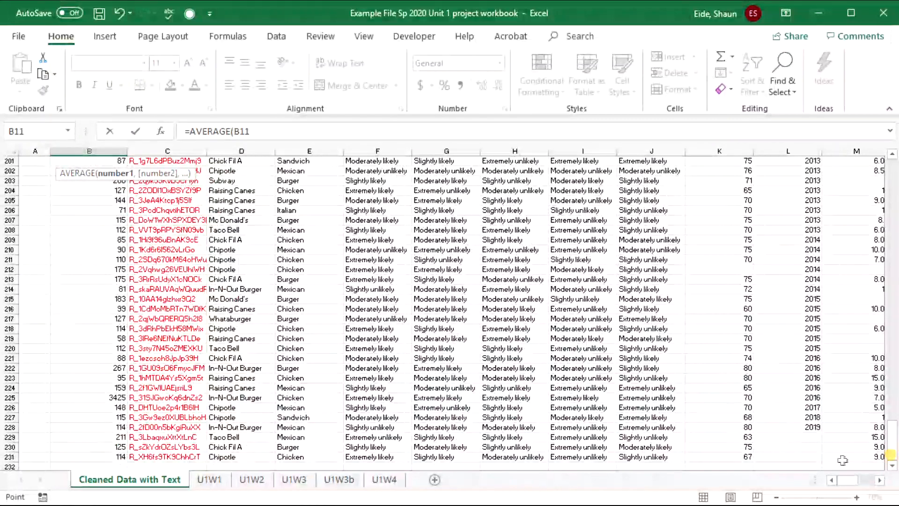
pyautogui.keyDown('shift'); pyautogui.click(93, 455); pyautogui.keyUp('shift')
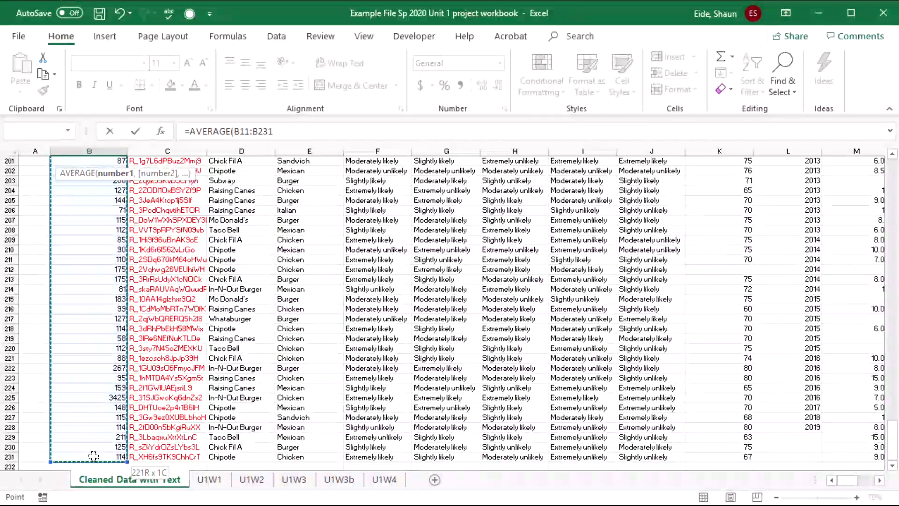
pyautogui.press('Return')
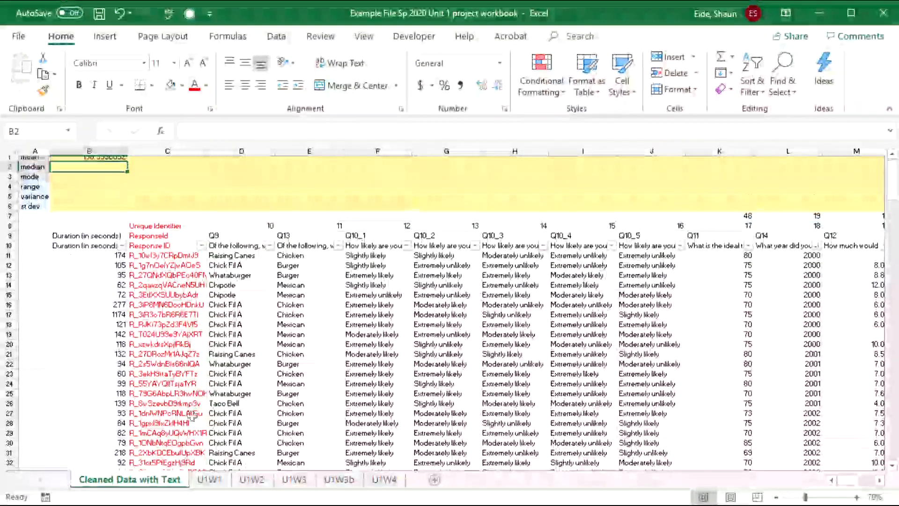
# - Select the B11:B231 range reference inside B1's formula
pyautogui.click(75, 162)
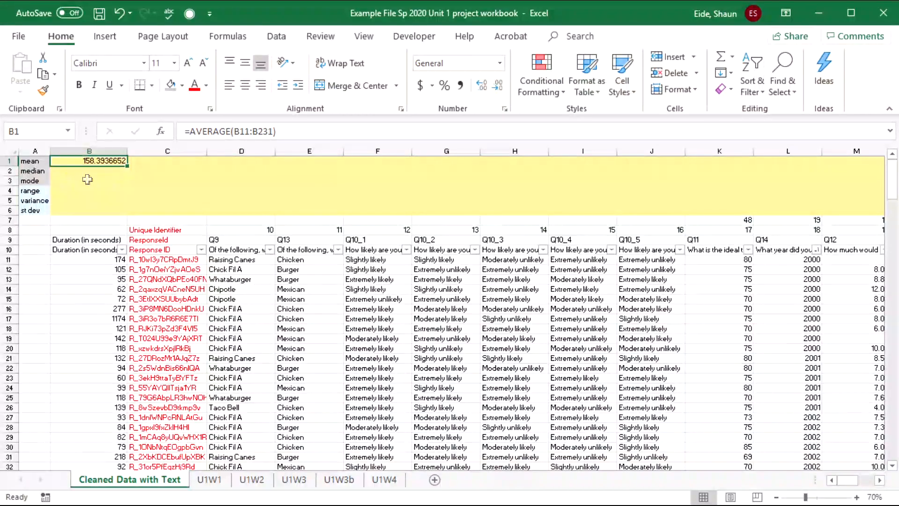
pyautogui.click(281, 132)
pyautogui.moveTo(243, 136); pyautogui.dragTo(235, 136)
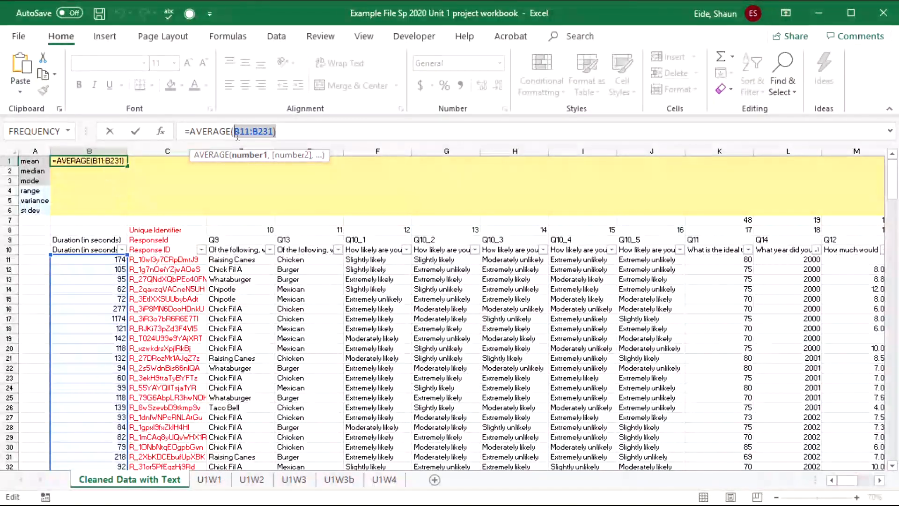
pyautogui.click(311, 131)
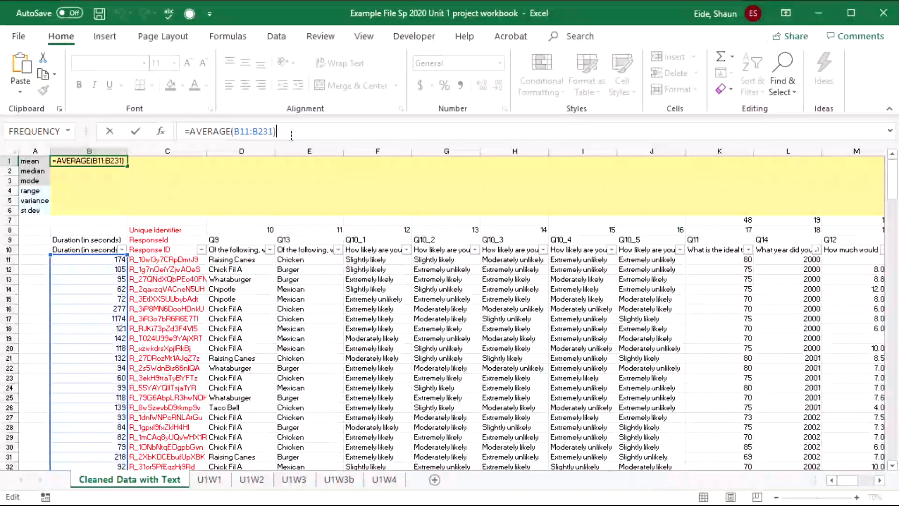
pyautogui.moveTo(257, 135); pyautogui.dragTo(234, 133)
pyautogui.hotkey('ctrl', 'c')
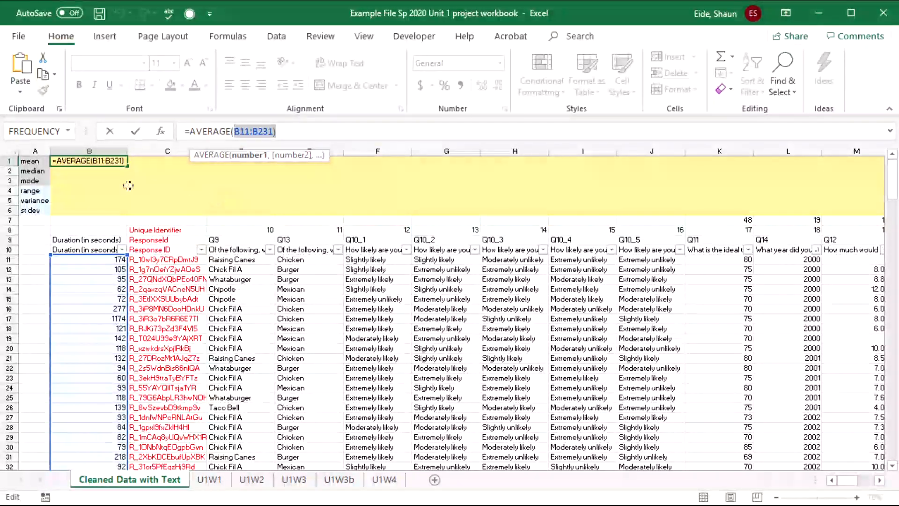
# - Enter =MEDIAN(B11:B231) in B2 and =MODE(B11:B231) in B3, both giving 114
pyautogui.press('Return')
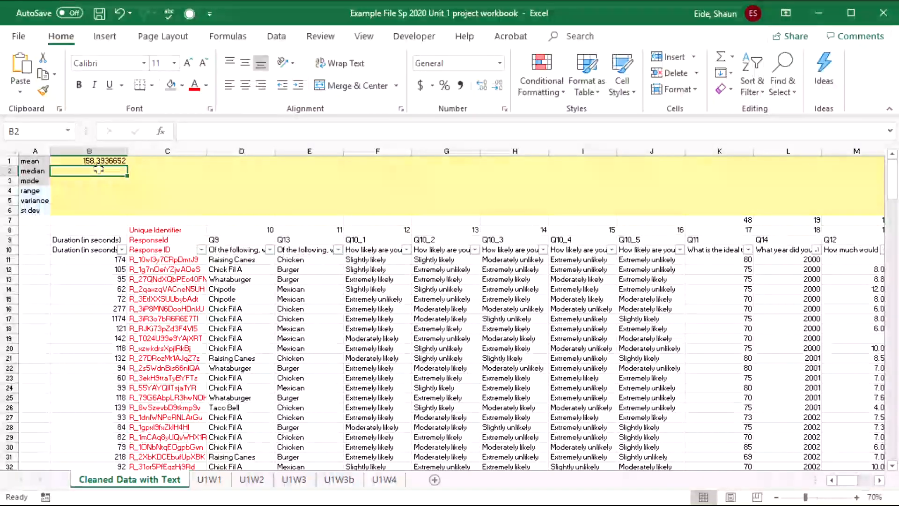
pyautogui.write('=med')
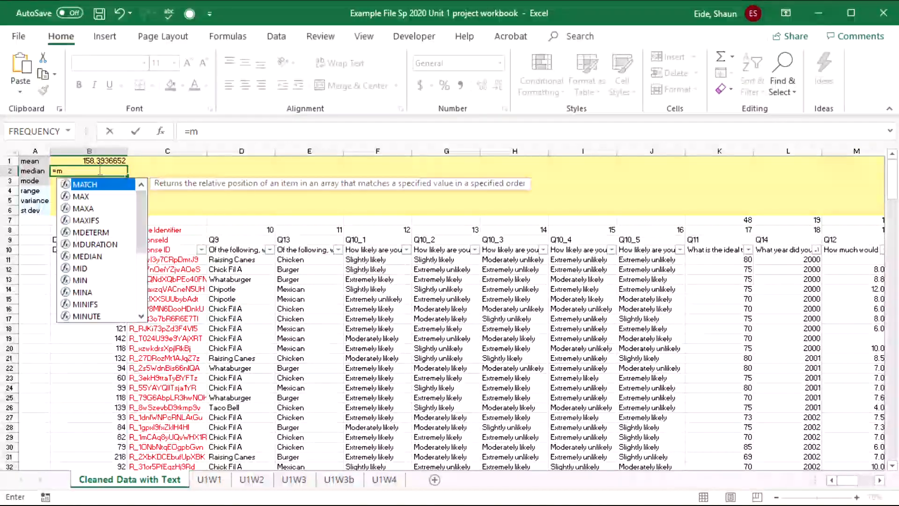
pyautogui.press('Tab')
pyautogui.write('B11:B231)')
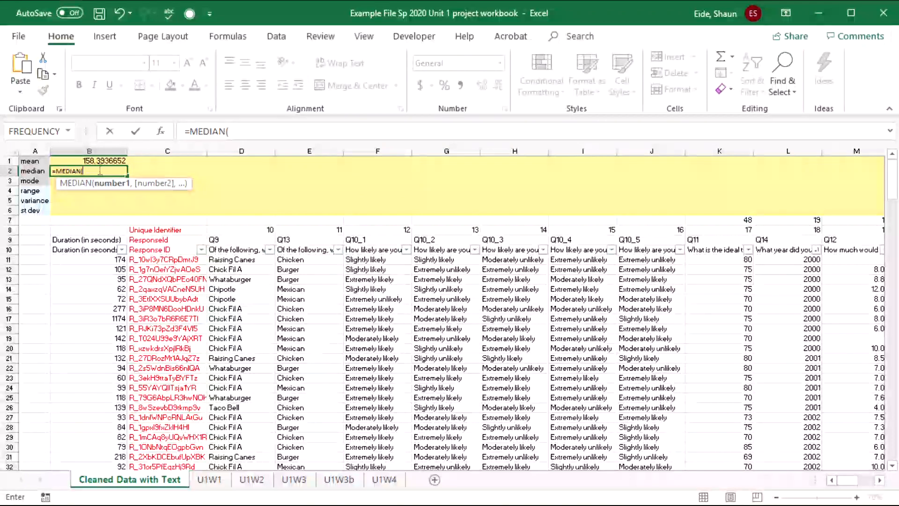
pyautogui.press('Return')
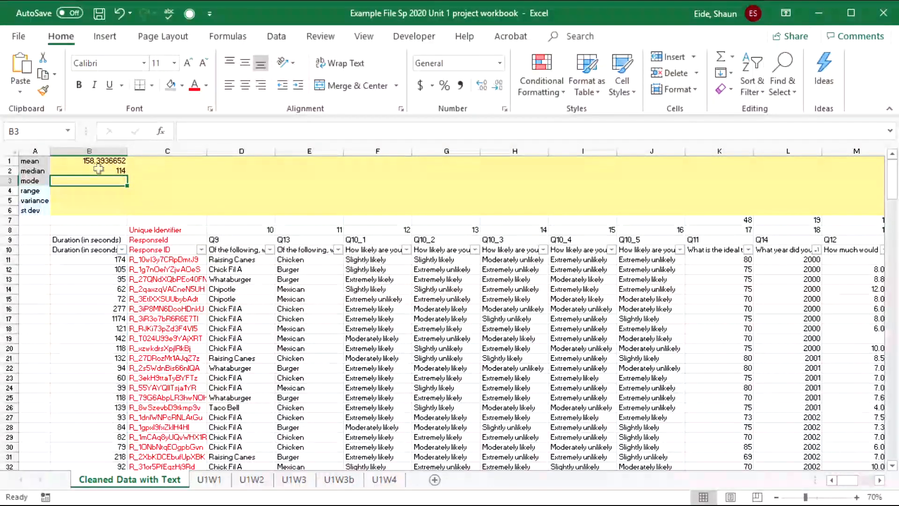
pyautogui.write('=mode')
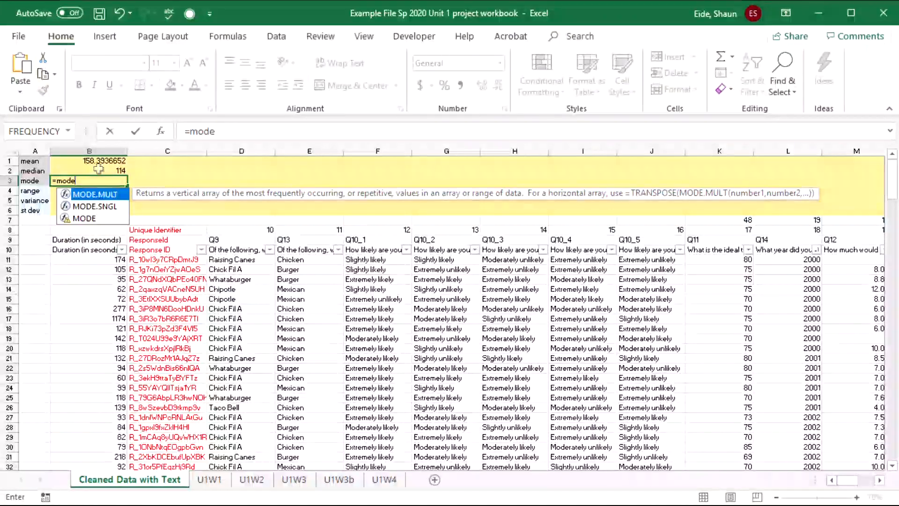
pyautogui.write('(')
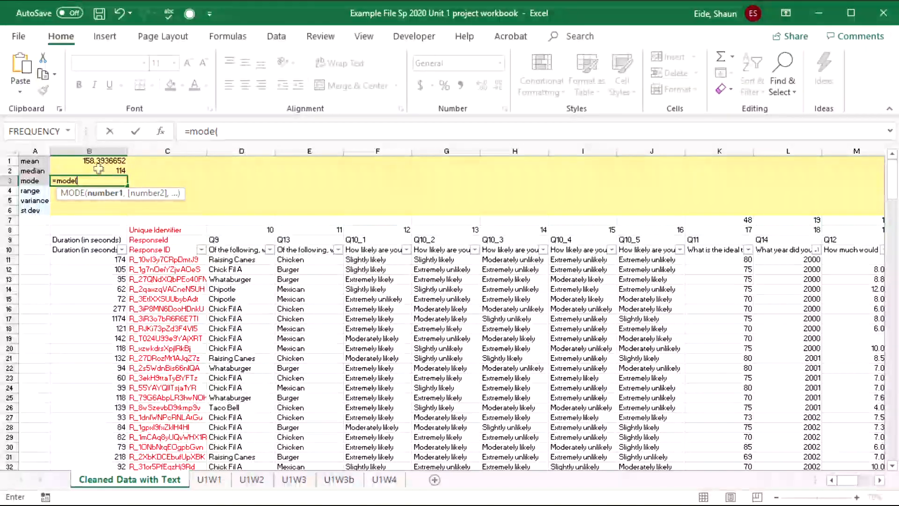
pyautogui.hotkey('ctrl', 'v')
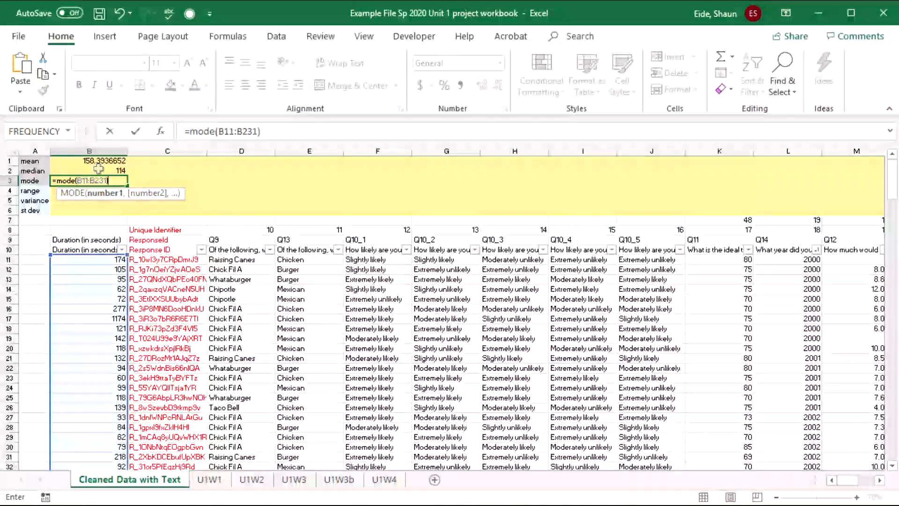
pyautogui.write(')')
pyautogui.press('Return')
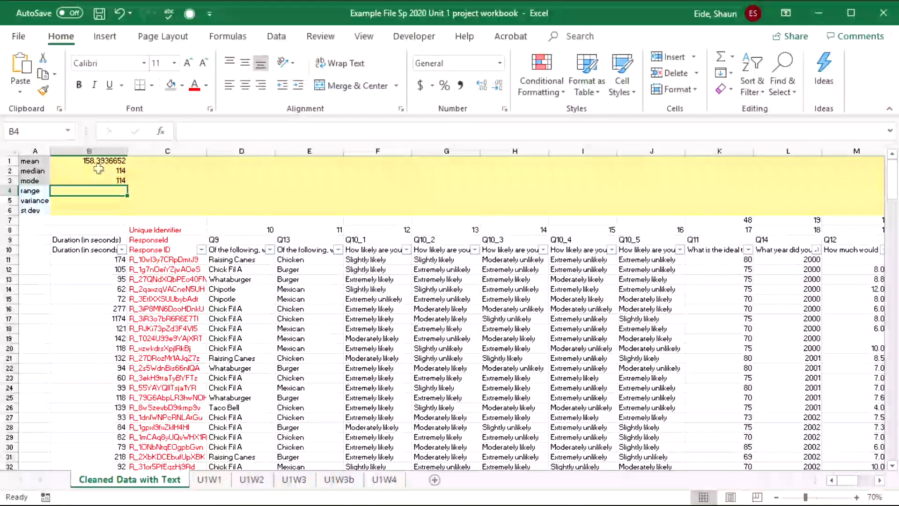
# - Enter =MAX(B11:B231)-MIN(B11:B231) in B4 for a range of 3374
pyautogui.write('=range')
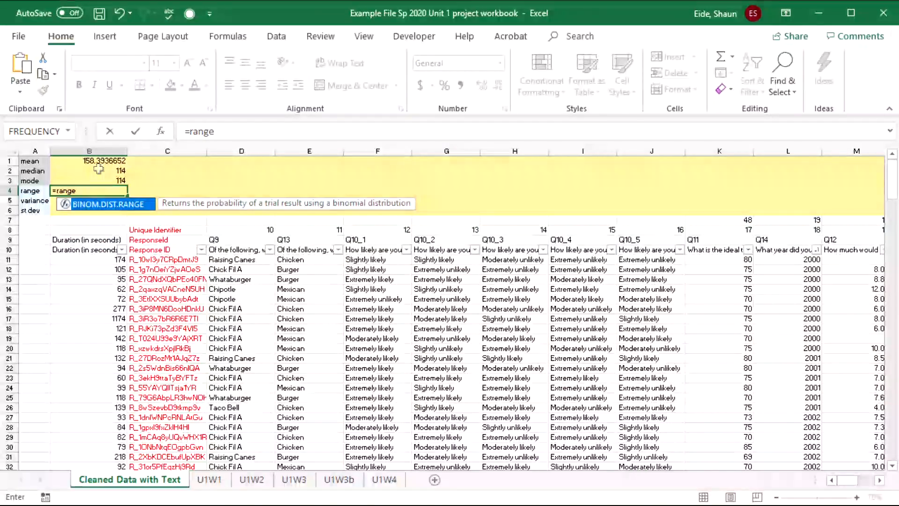
pyautogui.press('BackSpace')
pyautogui.press('BackSpace')
pyautogui.press('BackSpace')
pyautogui.press('BackSpace')
pyautogui.press('BackSpace')
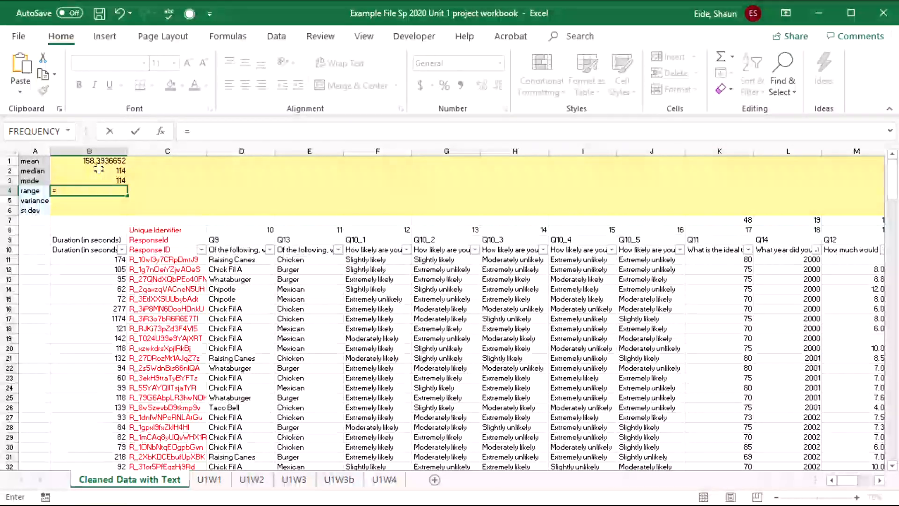
pyautogui.write('max(')
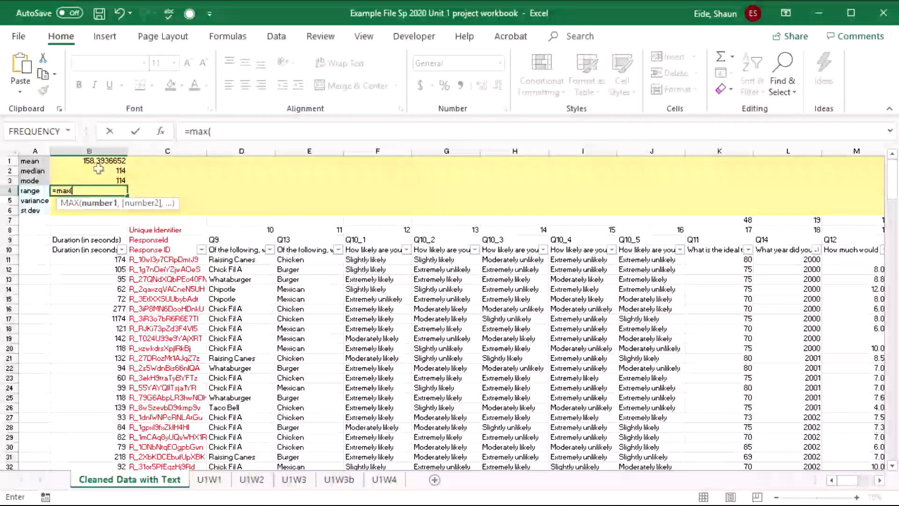
pyautogui.write('B11:B231)')
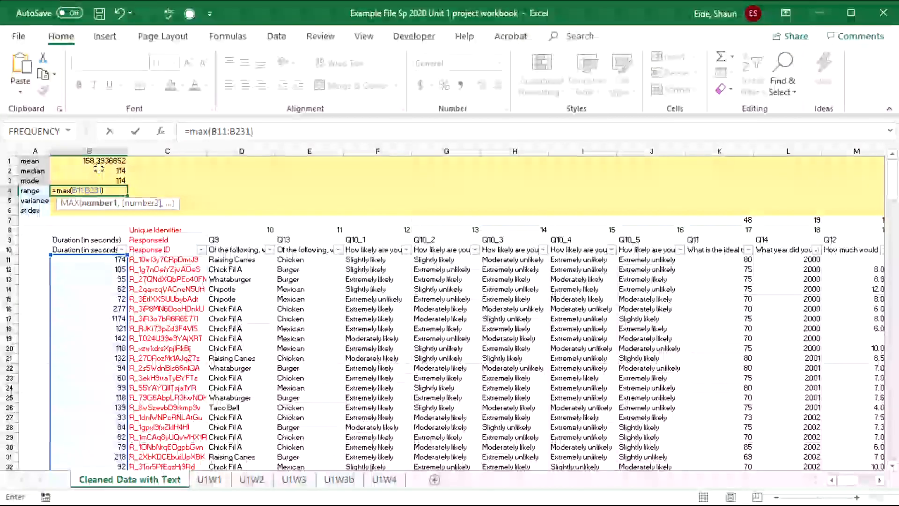
pyautogui.write('-')
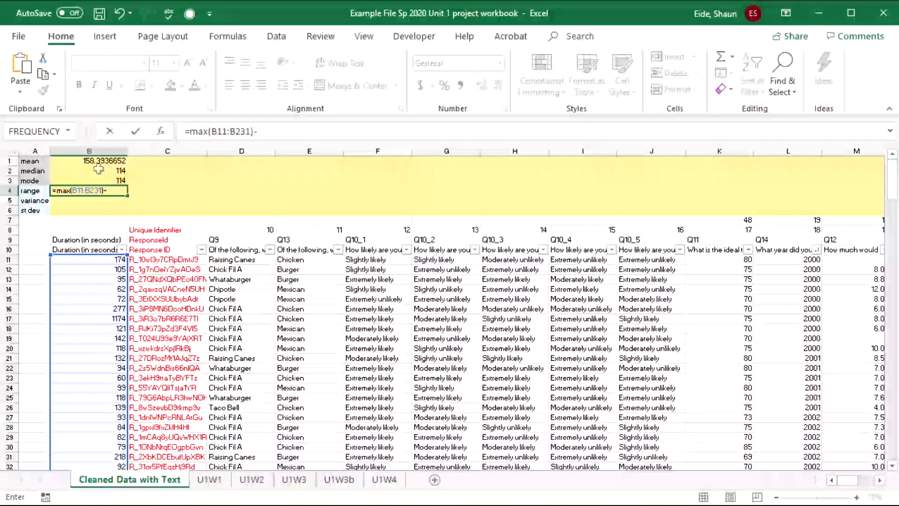
pyautogui.write('min(')
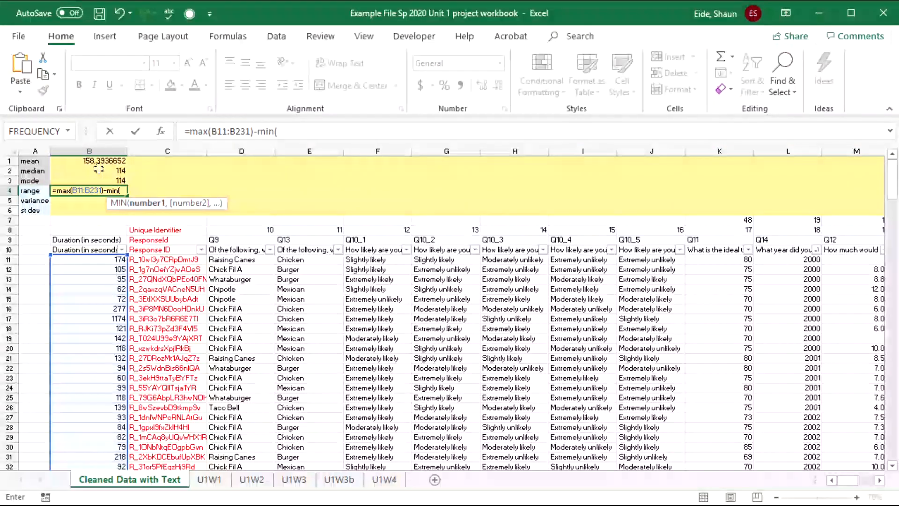
pyautogui.write('B11:B231)')
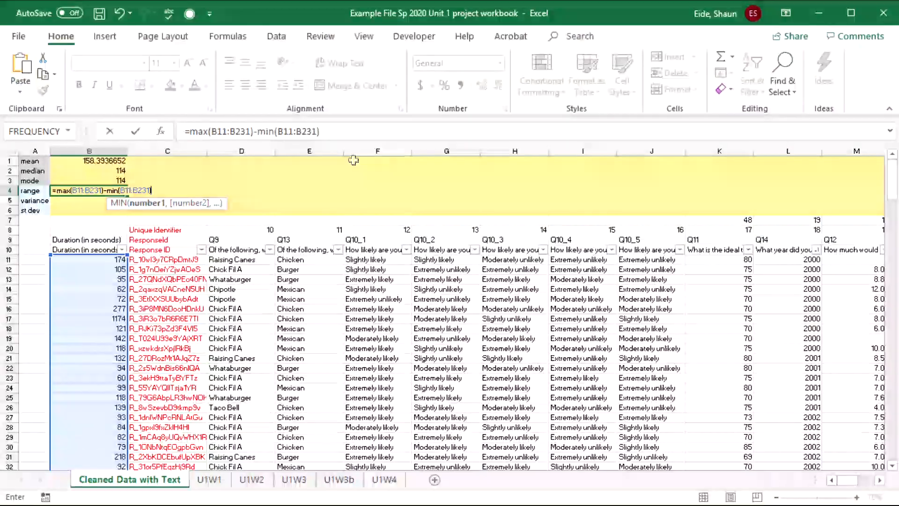
pyautogui.press('Return')
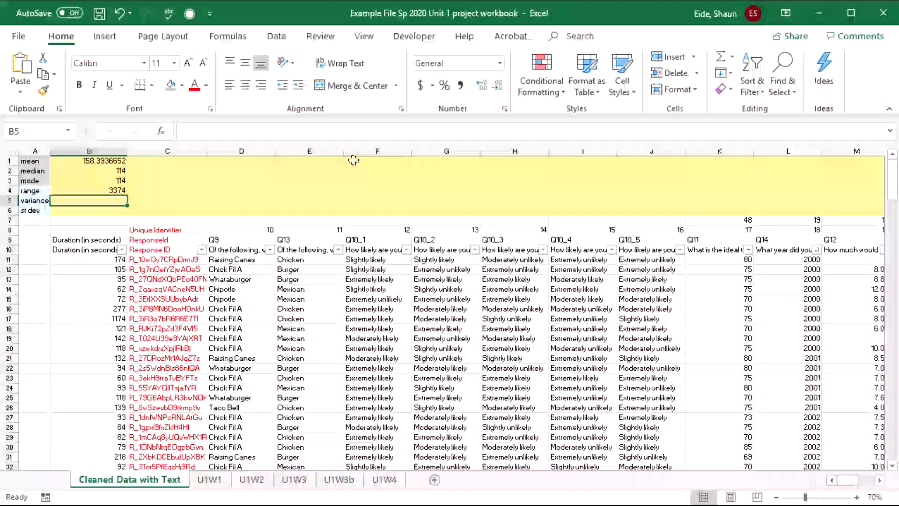
# - Enter =VAR.S(B11:B231) in B5, giving a variance of 78840.65796
pyautogui.write('=av')
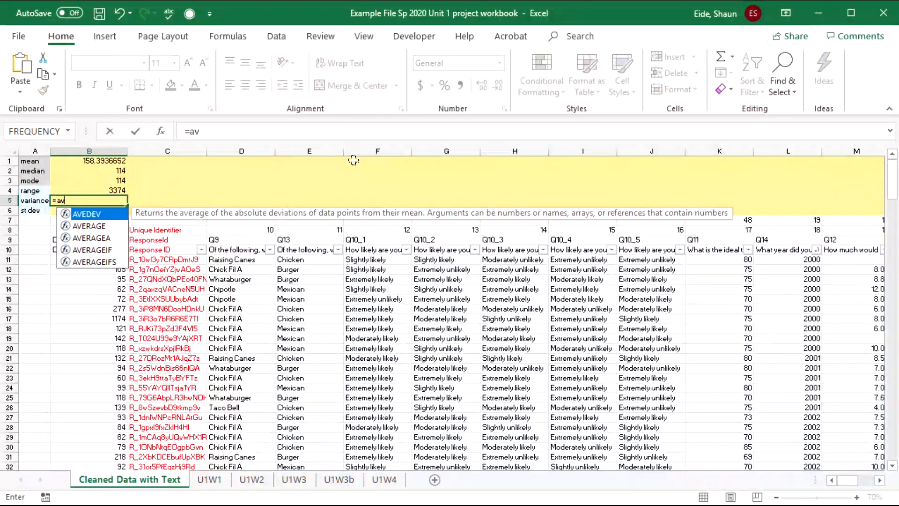
pyautogui.press('BackSpace')
pyautogui.press('BackSpace')
pyautogui.write('var')
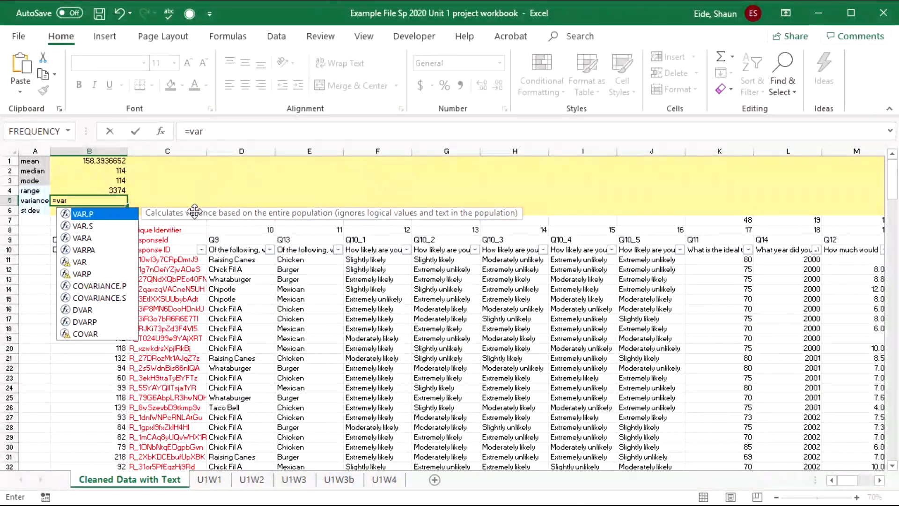
pyautogui.doubleClick(92, 225)
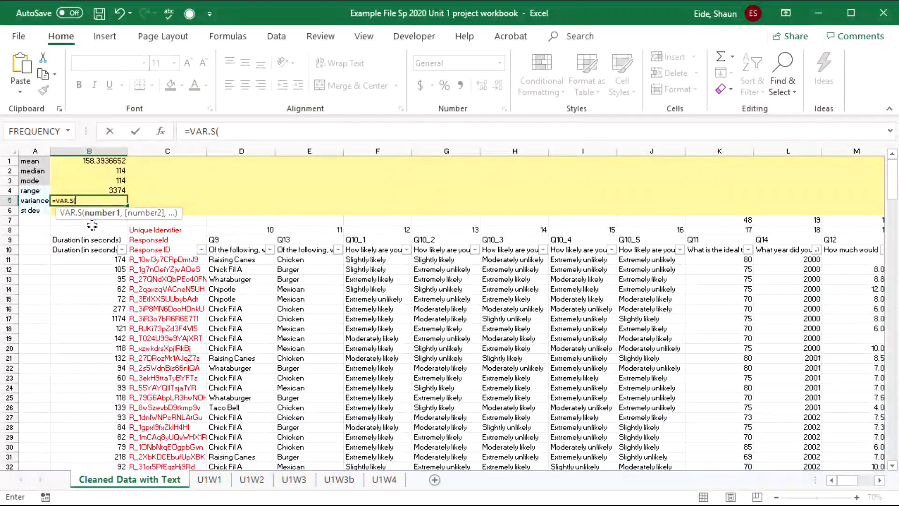
pyautogui.write('B11:B231)')
pyautogui.press('Return')
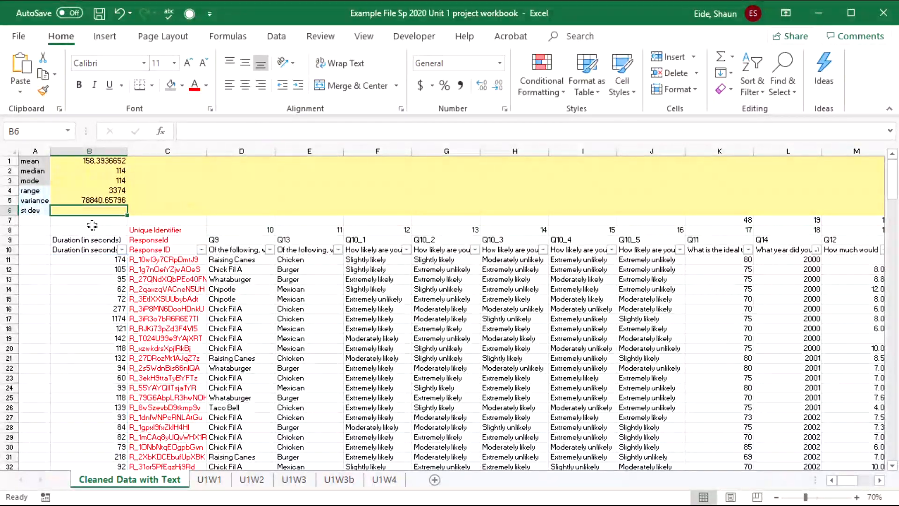
# - Enter =STDEV.S(B11:B231) in B6, giving a standard deviation of 280.7857866
pyautogui.write('=s')
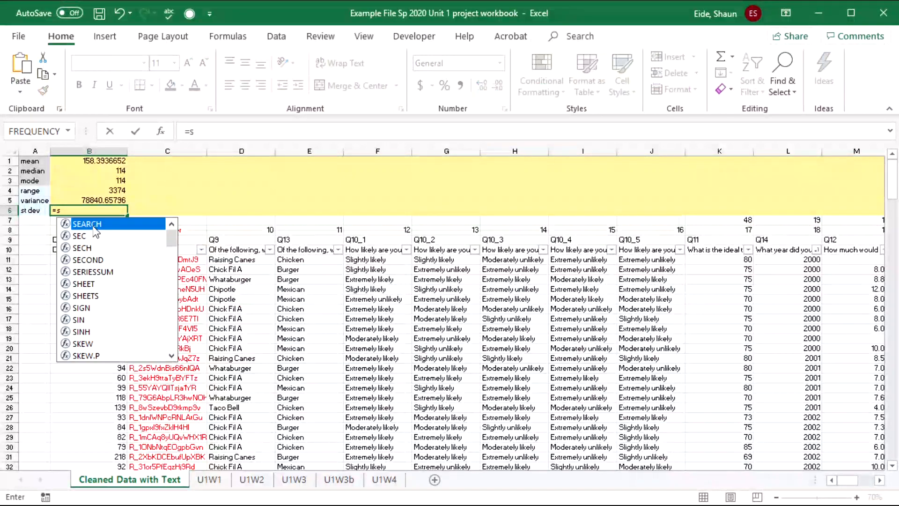
pyautogui.write('t')
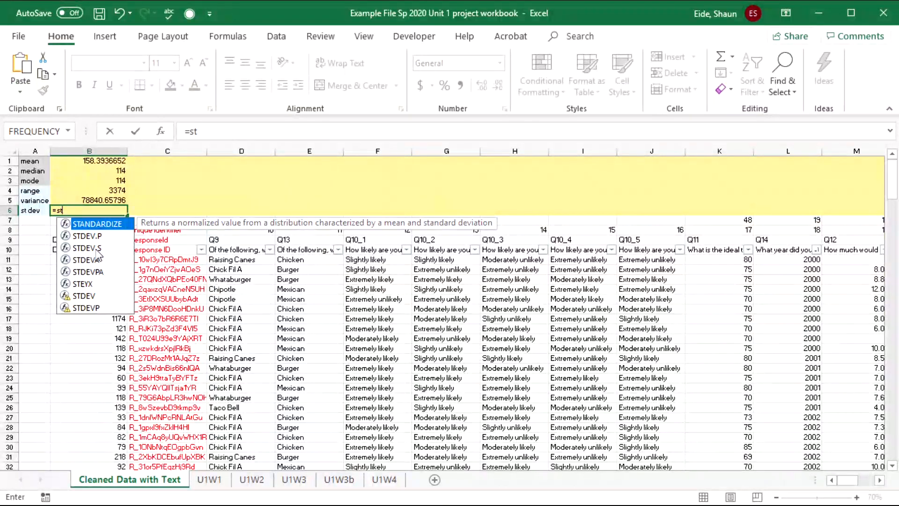
pyautogui.click(96, 249)
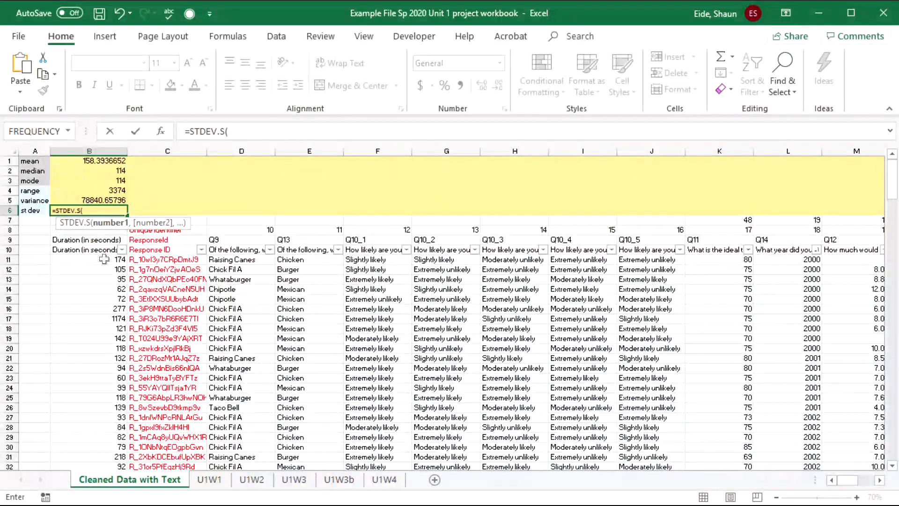
pyautogui.click(104, 259)
pyautogui.hotkey('ctrl', 'shift', 'Down')
pyautogui.press('Return')
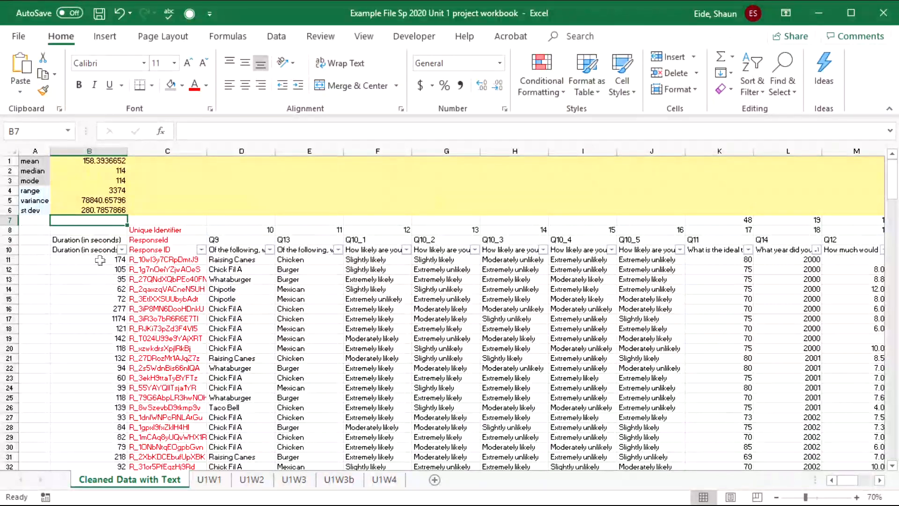
pyautogui.click(102, 162)
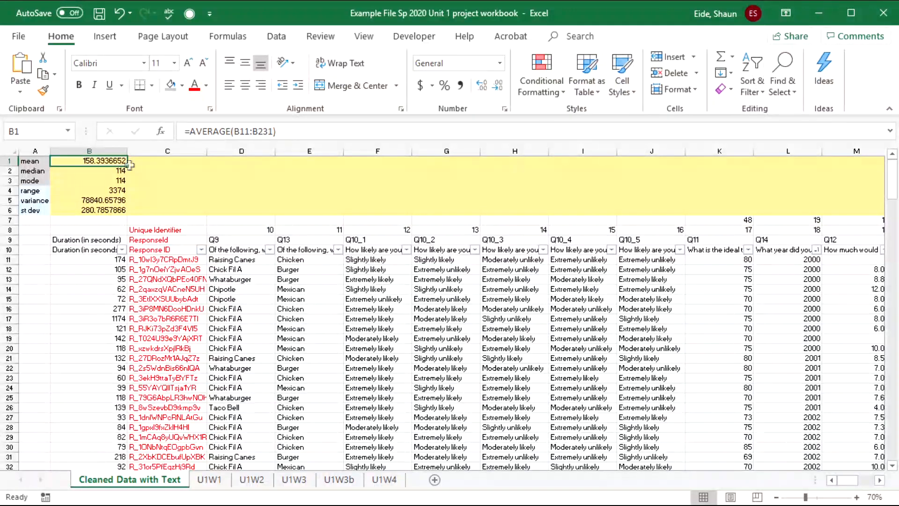
# - Fill the six statistics formulas from B1:B6 right to column T and check row 4
pyautogui.moveTo(111, 161); pyautogui.dragTo(124, 216)
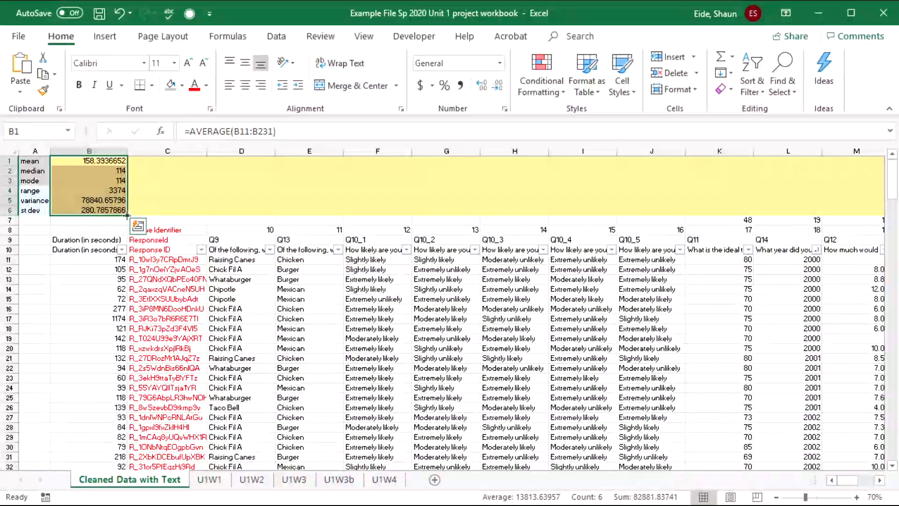
pyautogui.moveTo(127, 215); pyautogui.dragTo(778, 223)
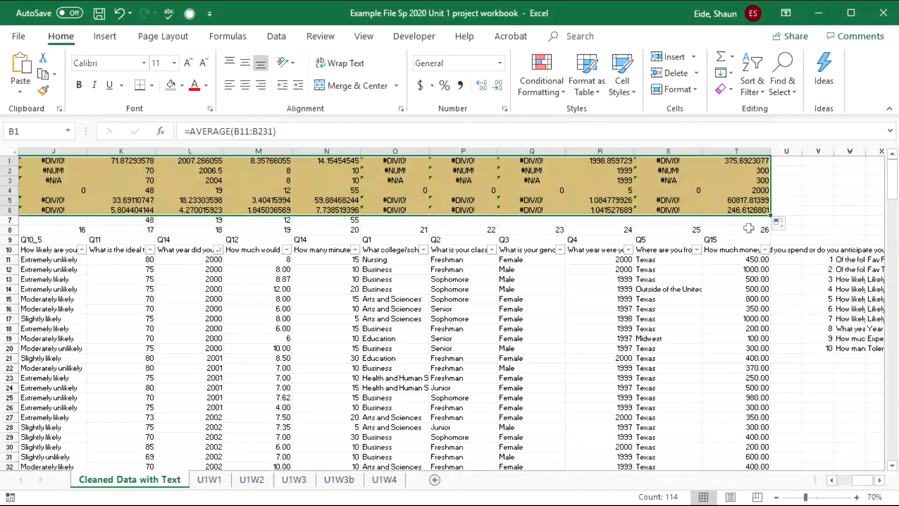
pyautogui.moveTo(724, 282); pyautogui.dragTo(7, 258)
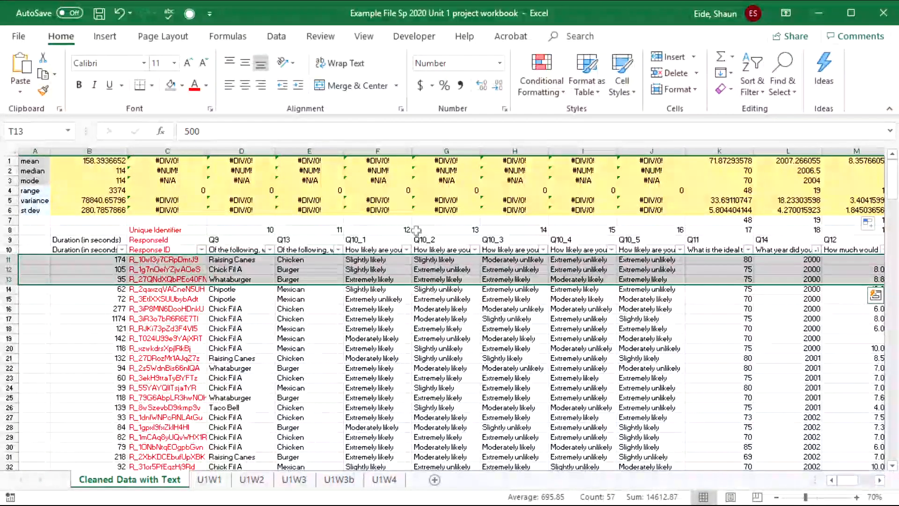
pyautogui.click(89, 194)
pyautogui.press('Right')
pyautogui.press('Right')
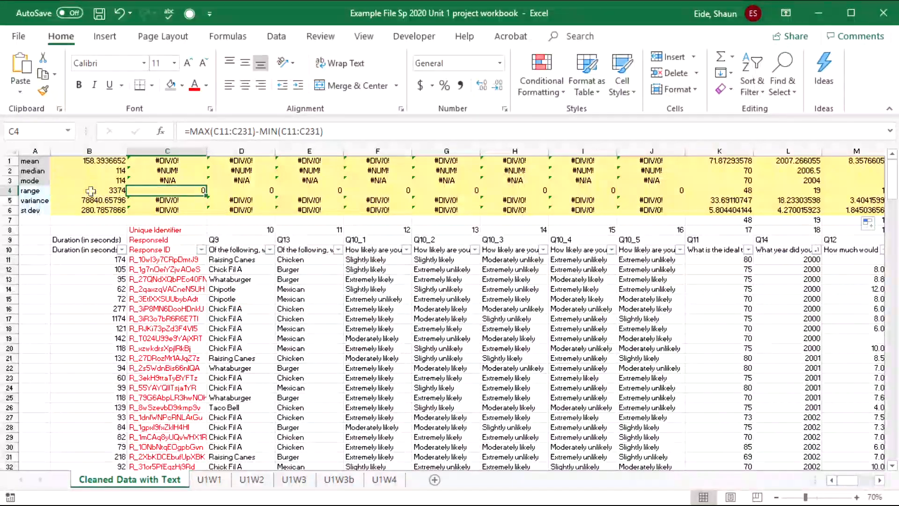
# - Review the error results in columns C–J and the mode formulas along row 3
pyautogui.moveTo(136, 210); pyautogui.dragTo(653, 164)
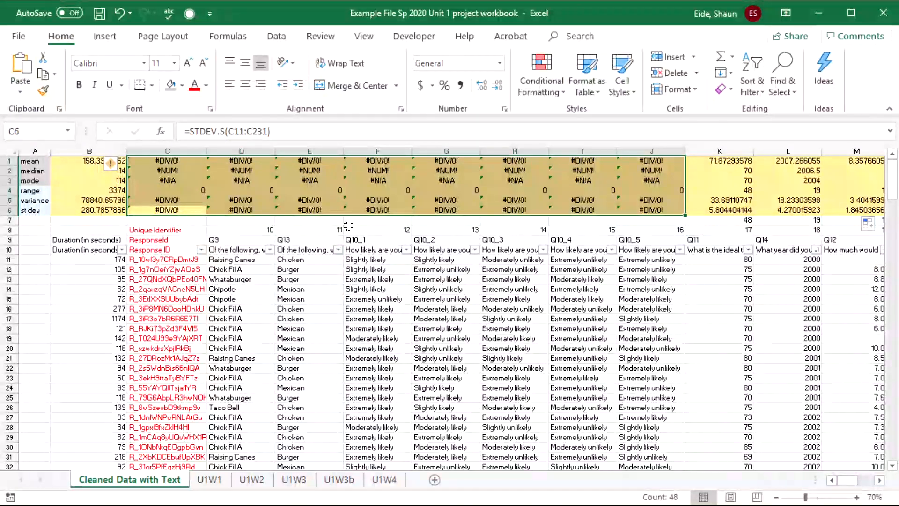
pyautogui.click(316, 182)
pyautogui.press('Right')
pyautogui.press('Right')
pyautogui.press('Right')
pyautogui.press('Right')
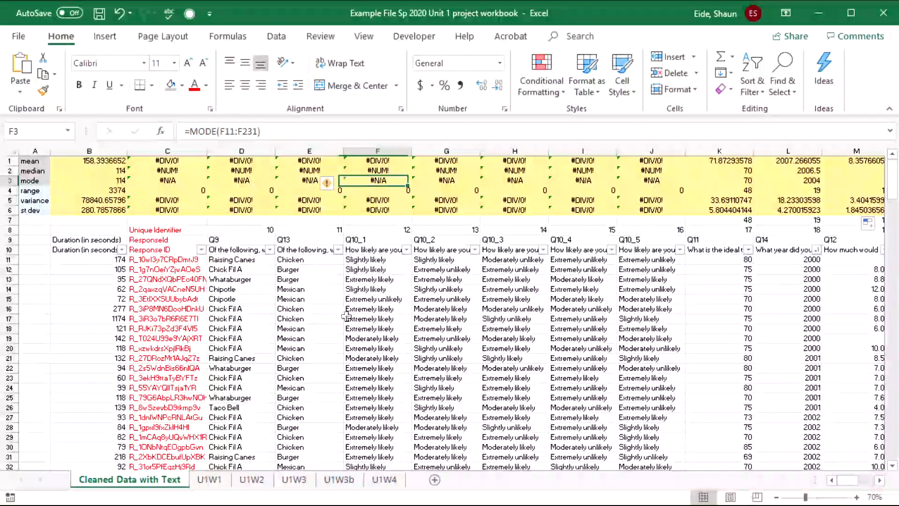
pyautogui.press('Right')
pyautogui.press('Right')
pyautogui.press('Right')
pyautogui.press('Right')
pyautogui.press('Right')
pyautogui.press('Right')
pyautogui.press('Right')
pyautogui.press('Right')
pyautogui.press('Right')
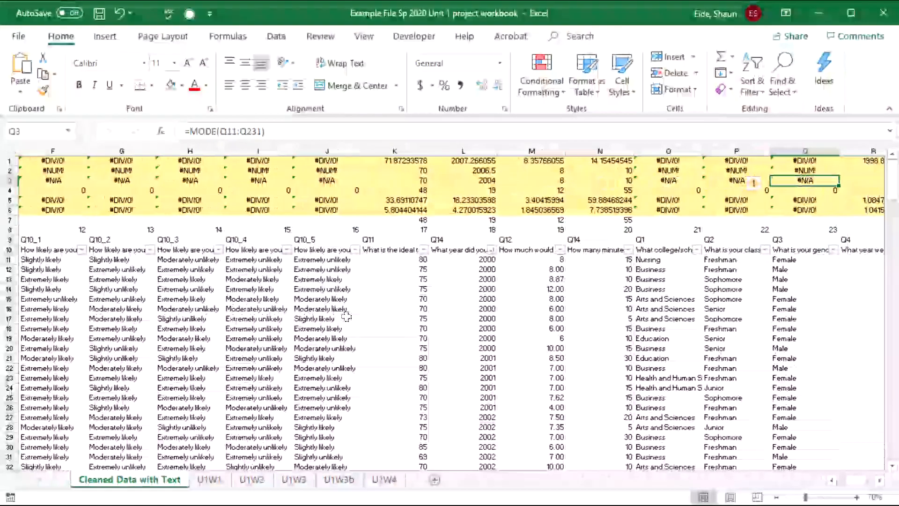
pyautogui.press('Right')
pyautogui.press('Right')
pyautogui.press('Right')
pyautogui.press('Right')
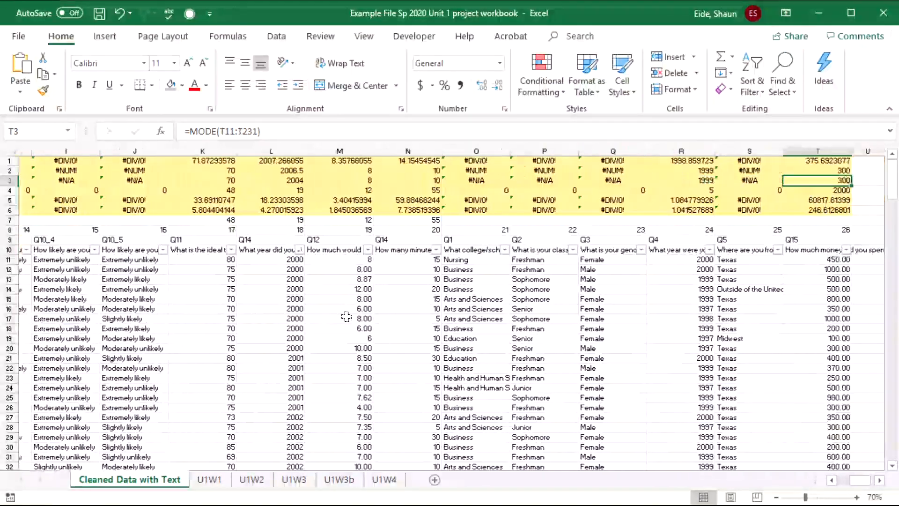
# - Clear the statistics from column S, columns O–Q and columns C–J
pyautogui.moveTo(661, 161); pyautogui.dragTo(660, 211)
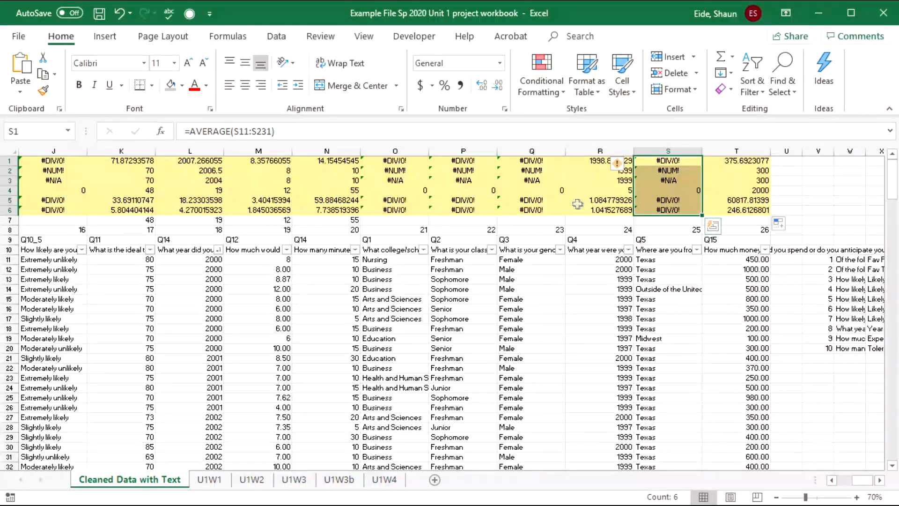
pyautogui.press('Delete')
pyautogui.moveTo(532, 160); pyautogui.dragTo(375, 210)
pyautogui.press('Delete')
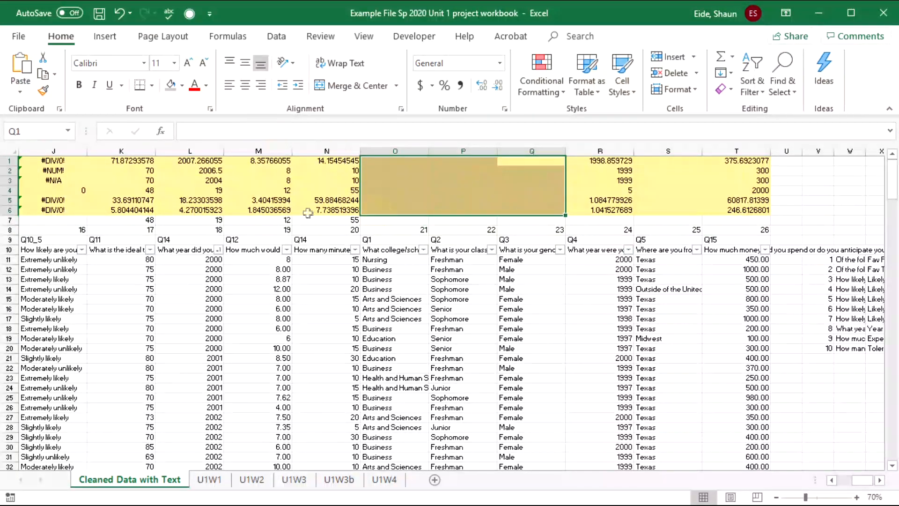
pyautogui.moveTo(74, 164); pyautogui.dragTo(119, 200)
pyautogui.moveTo(170, 225); pyautogui.dragTo(184, 211)
pyautogui.press('Delete')
pyautogui.moveTo(77, 181); pyautogui.dragTo(28, 183)
pyautogui.click(309, 200)
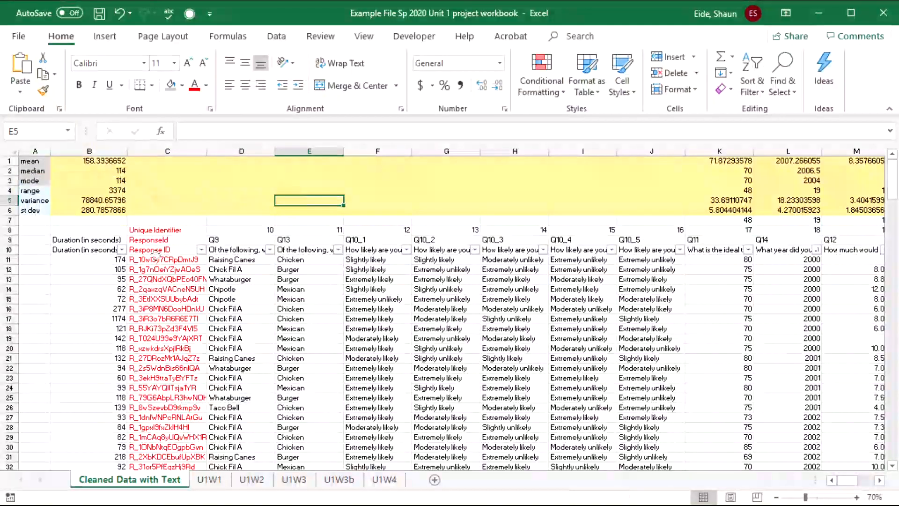
pyautogui.click(295, 480)
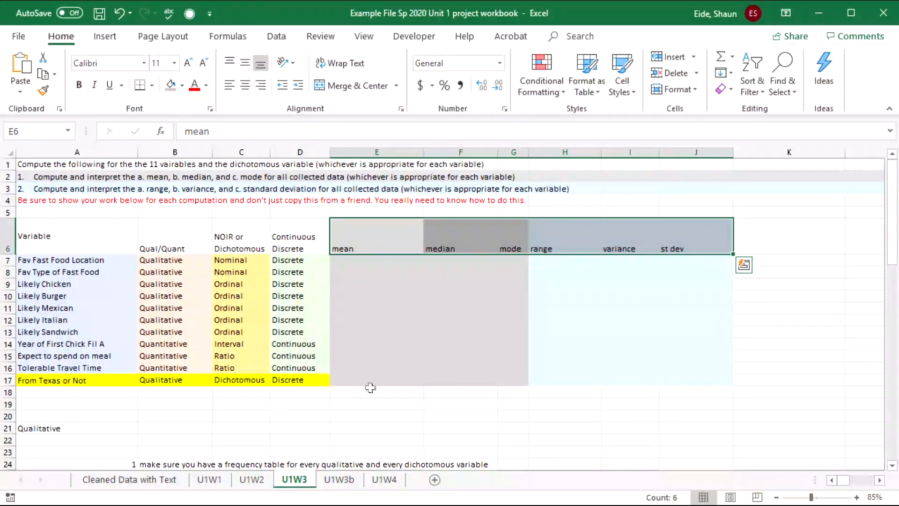
pyautogui.click(356, 344)
pyautogui.click(63, 309)
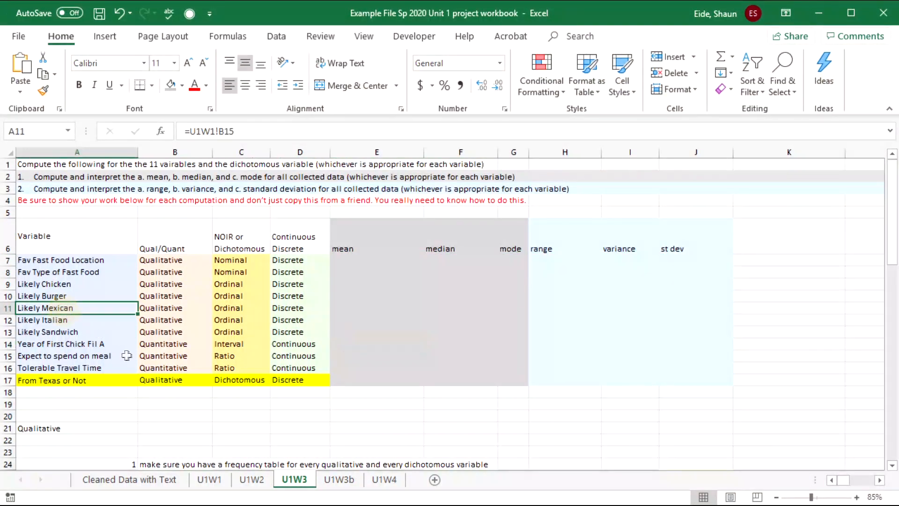
pyautogui.moveTo(148, 346); pyautogui.dragTo(307, 374)
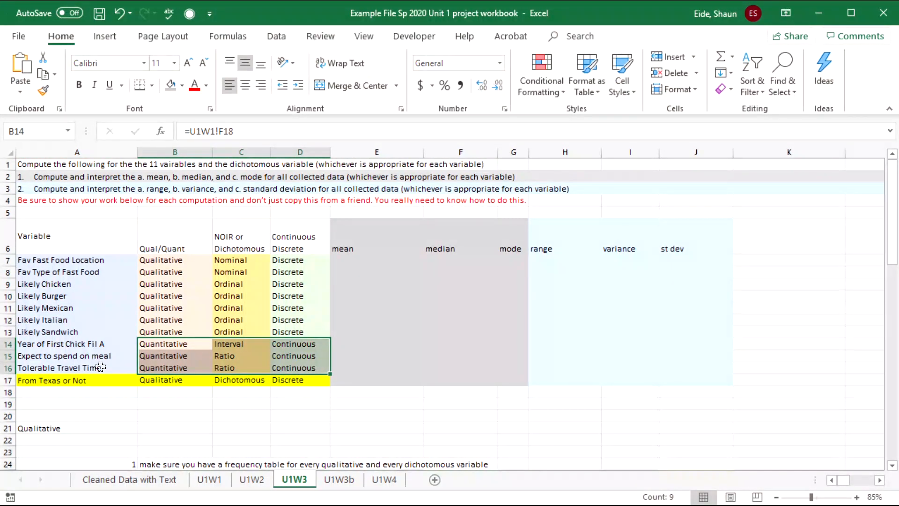
pyautogui.click(174, 480)
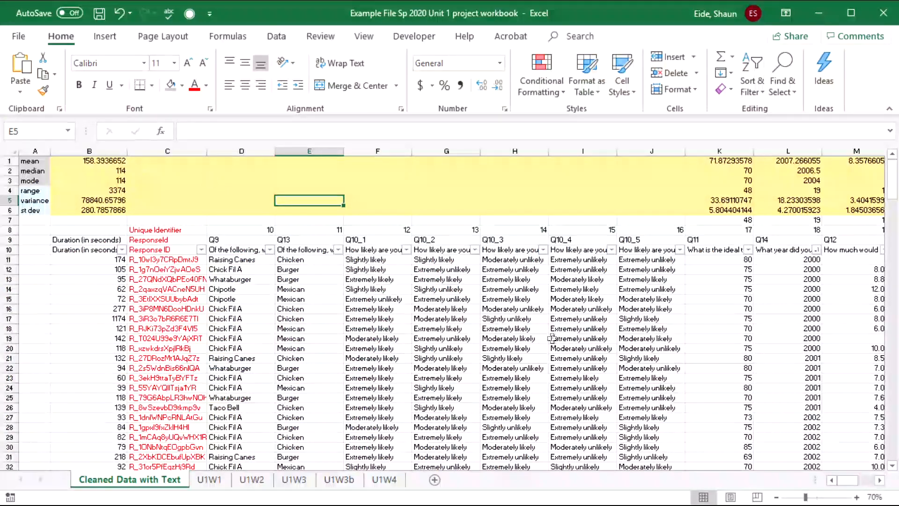
pyautogui.click(690, 251)
pyautogui.press('Right')
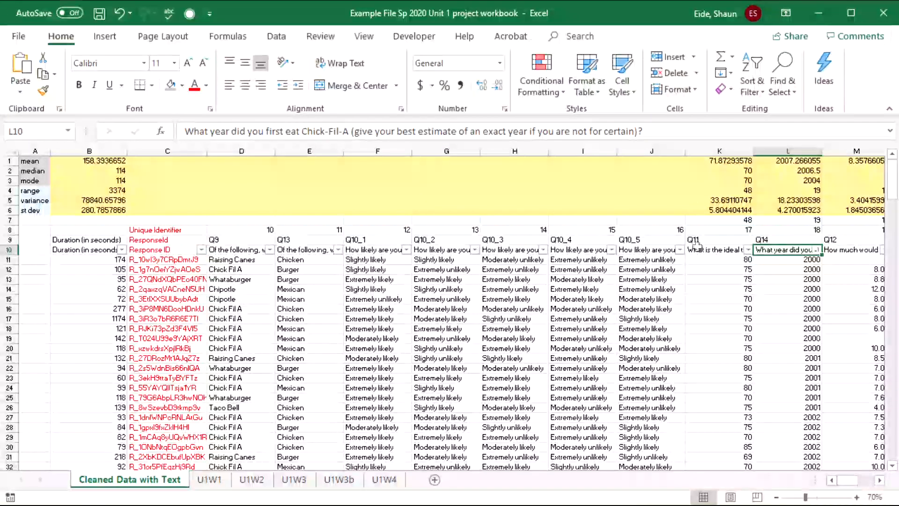
pyautogui.moveTo(778, 161); pyautogui.dragTo(787, 210)
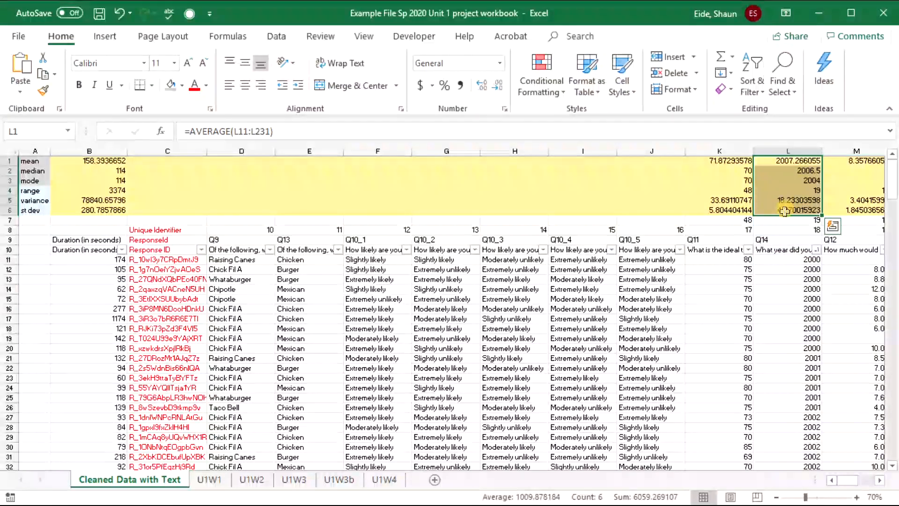
pyautogui.hotkey('ctrl', 'c')
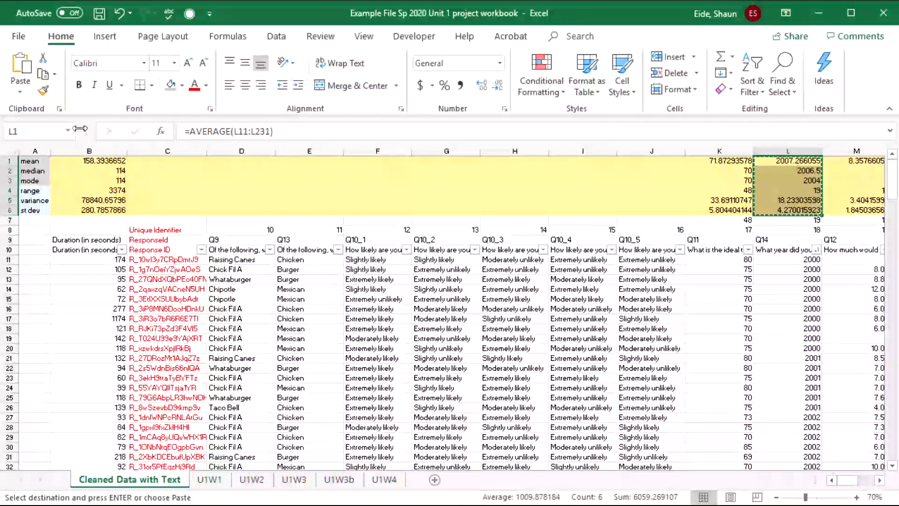
pyautogui.moveTo(94, 160); pyautogui.dragTo(817, 210)
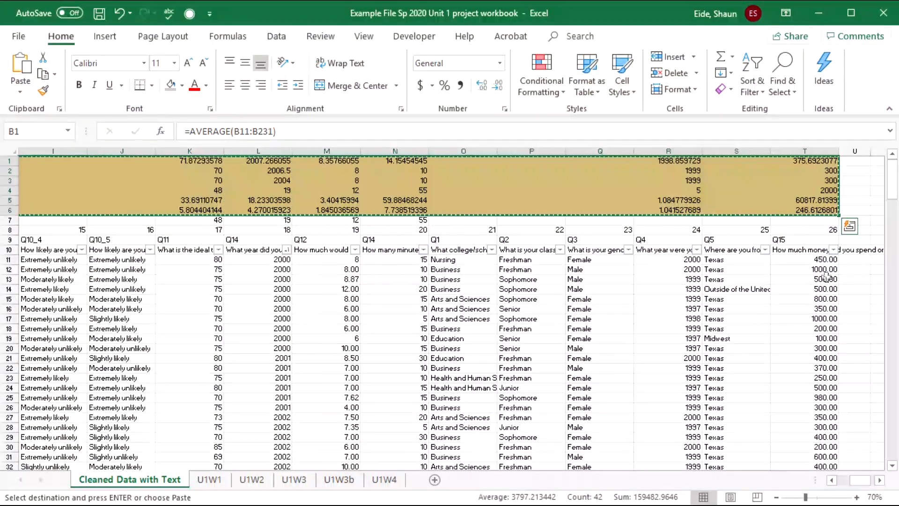
pyautogui.click(18, 90)
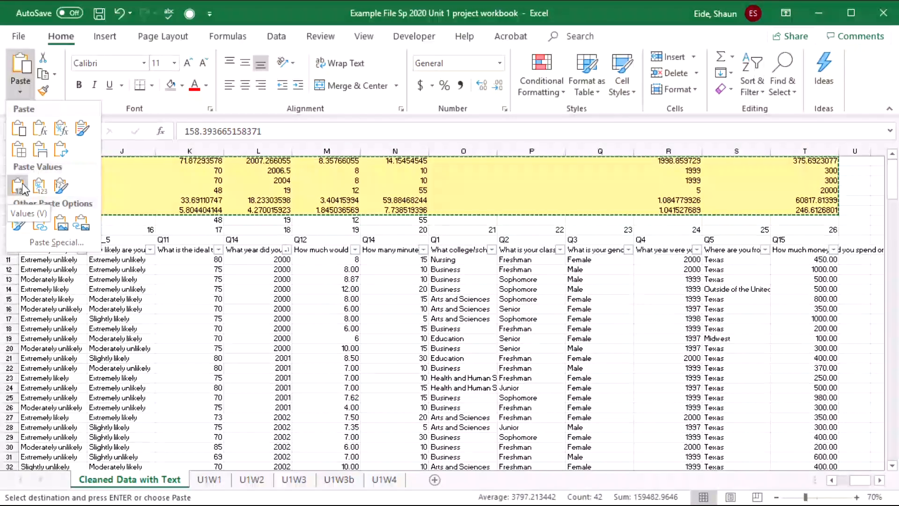
pyautogui.click(18, 186)
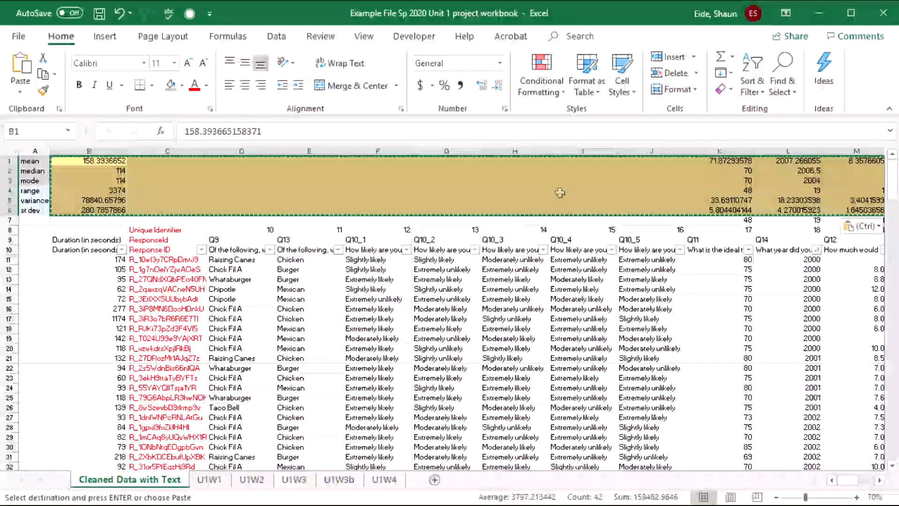
pyautogui.click(589, 178)
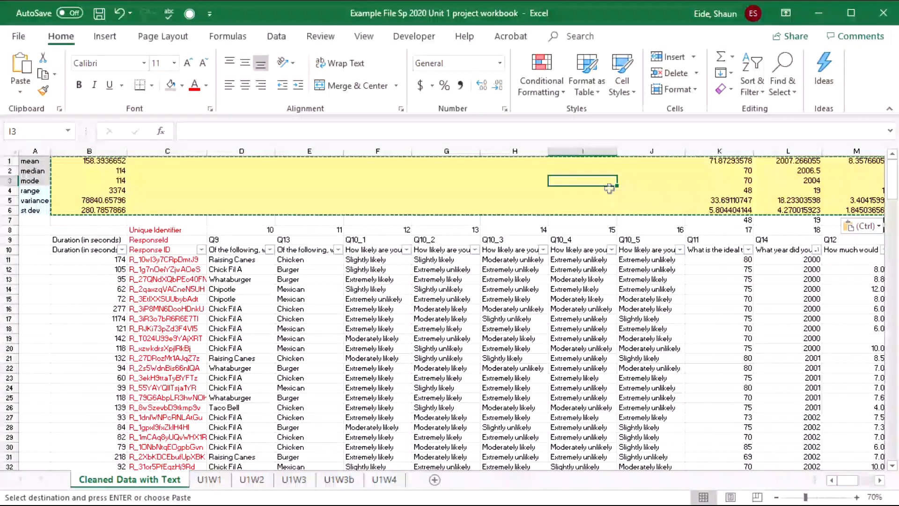
pyautogui.click(697, 181)
pyautogui.click(698, 200)
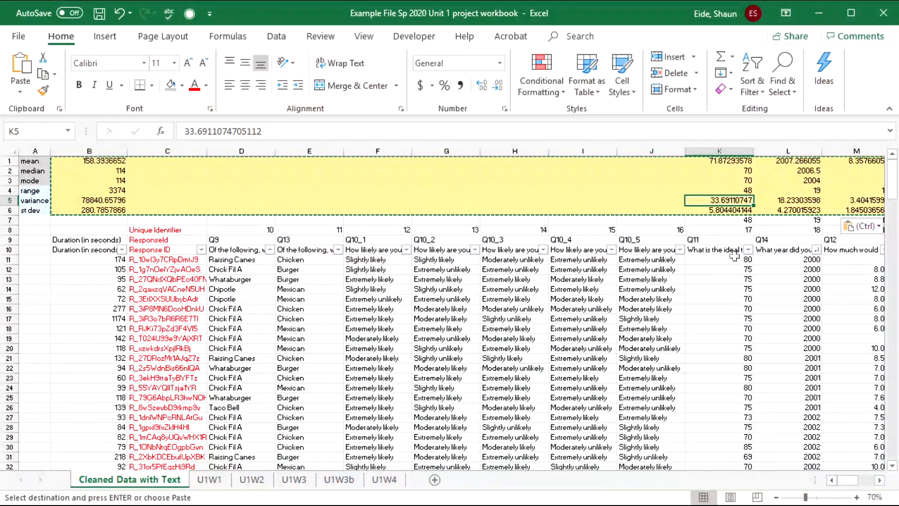
pyautogui.hotkey('ctrl', 'z')
pyautogui.click(776, 170)
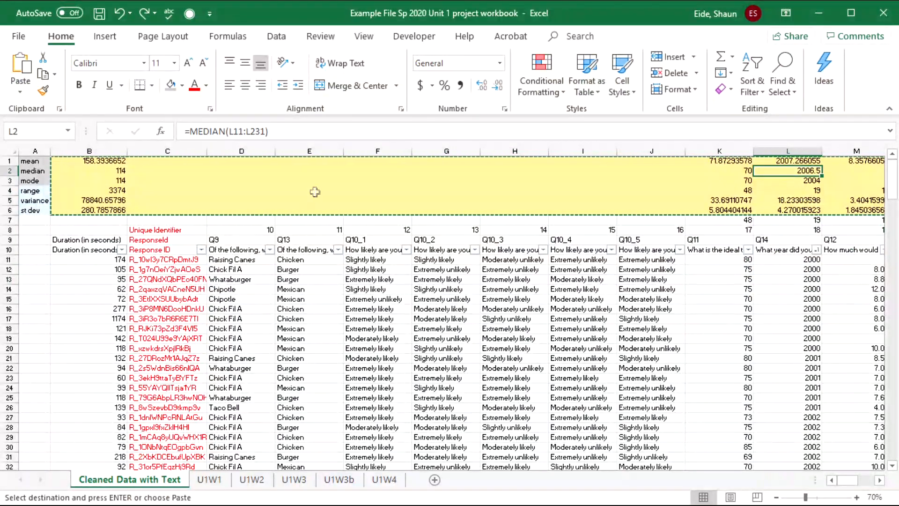
pyautogui.click(788, 249)
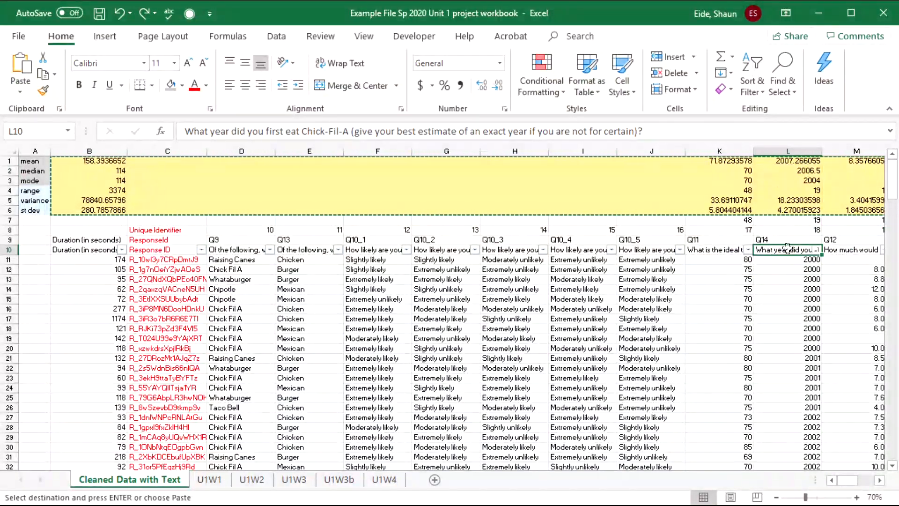
# - Copy the year statistics in L1:L6, paste at U1W3's E14, then undo the error-filled paste
pyautogui.moveTo(788, 160); pyautogui.dragTo(784, 210)
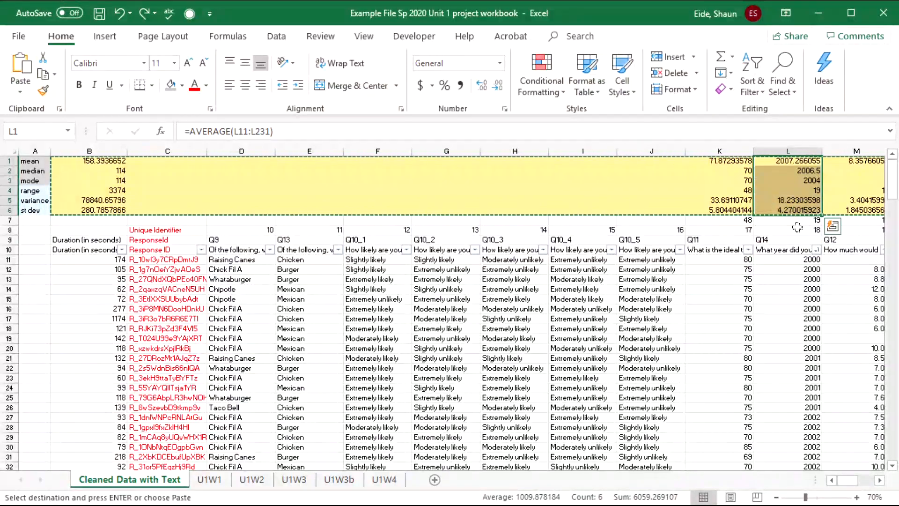
pyautogui.hotkey('ctrl', 'c')
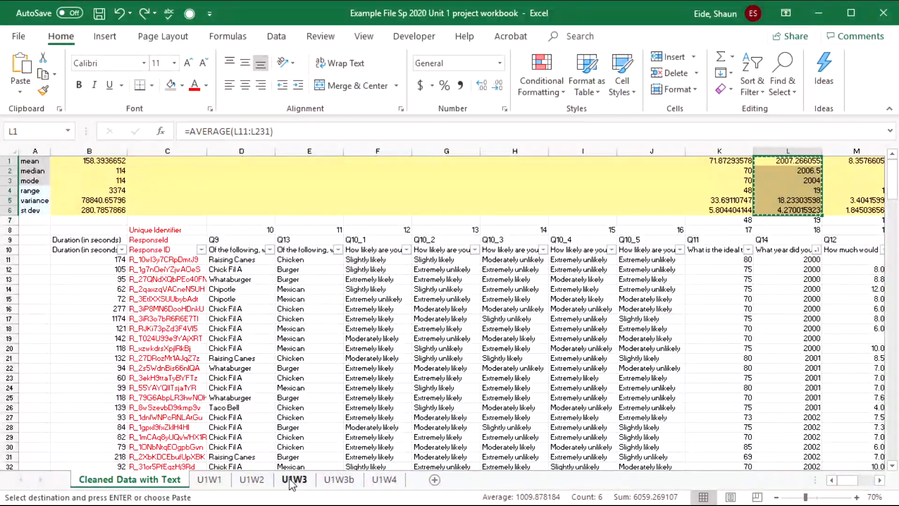
pyautogui.click(294, 480)
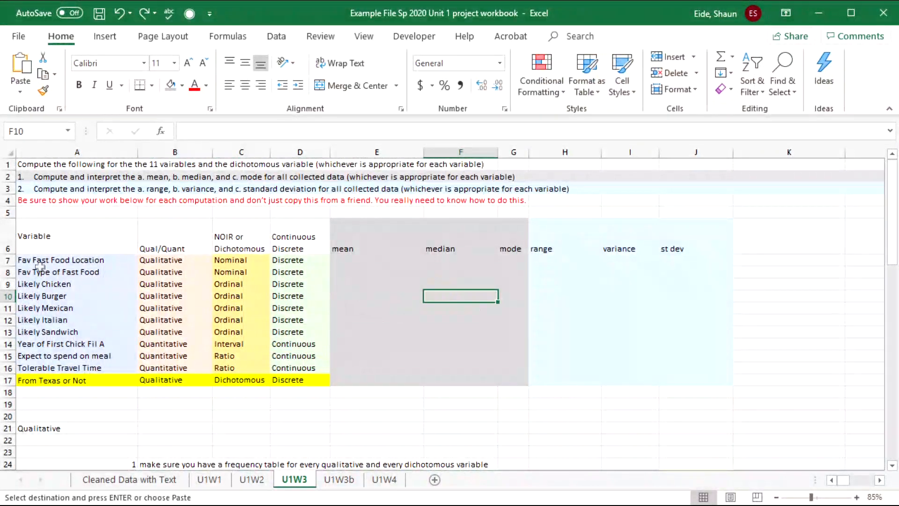
pyautogui.click(75, 345)
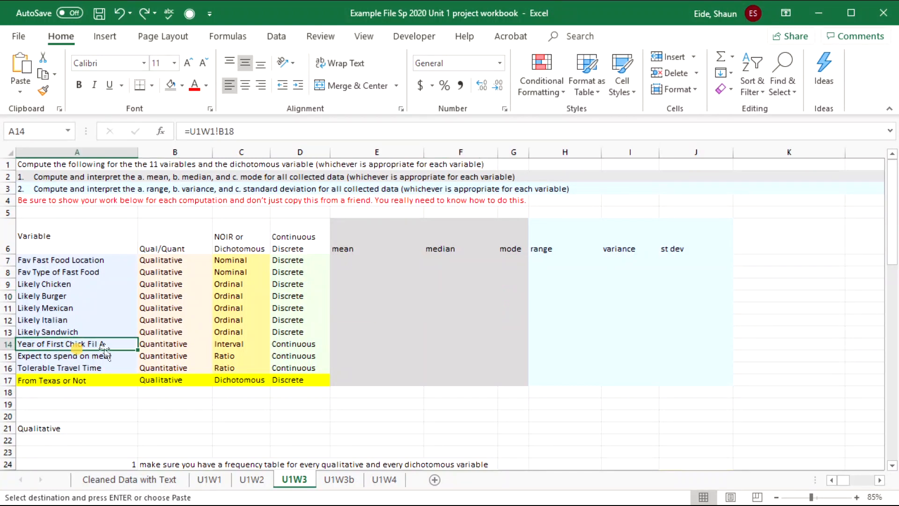
pyautogui.click(350, 344)
pyautogui.hotkey('ctrl', 'v')
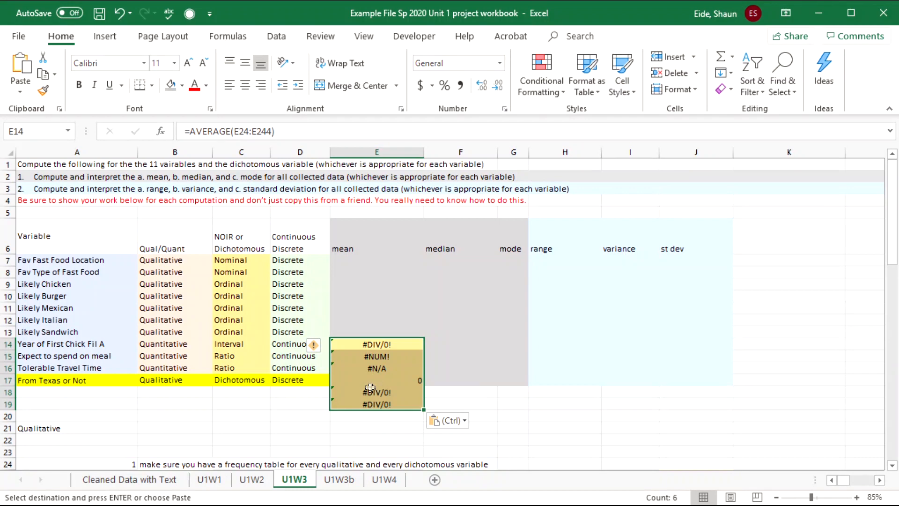
pyautogui.press('ctrl')
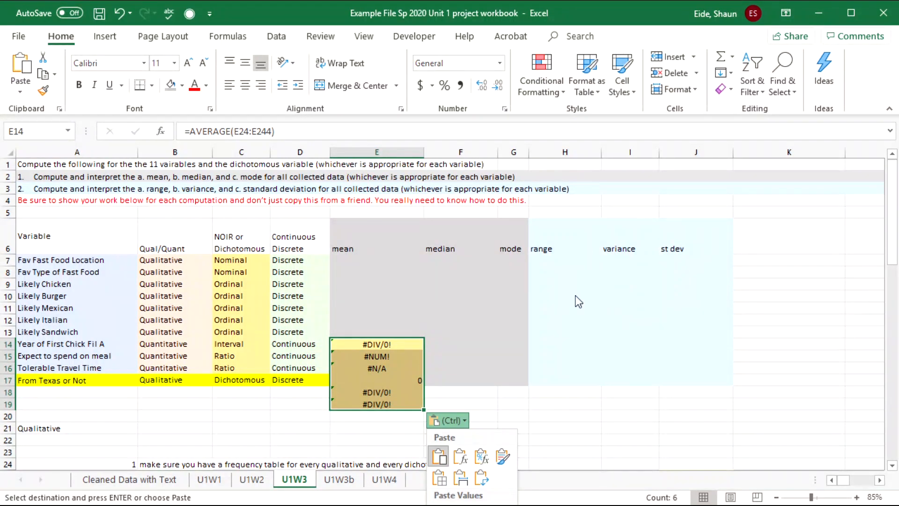
pyautogui.press('Escape')
pyautogui.hotkey('ctrl', 'z')
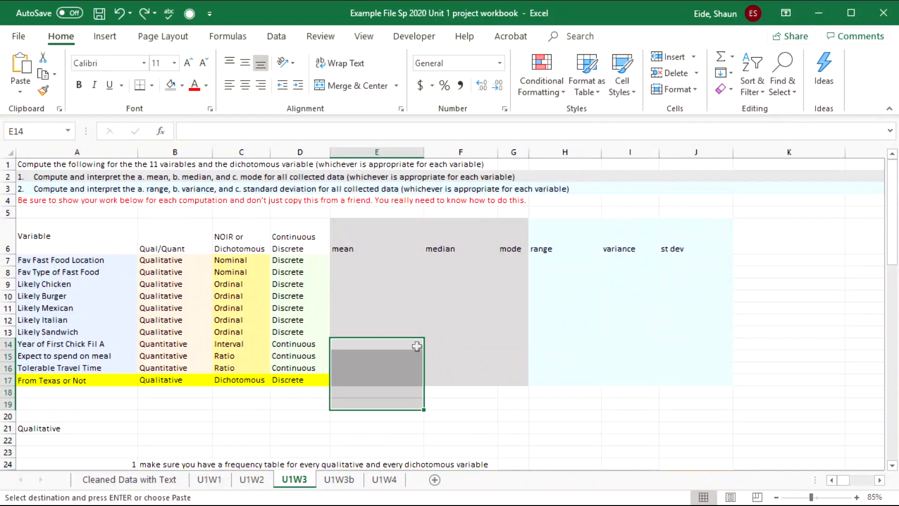
# - Try a transposed paste at E14, undo it, and return to Cleaned Data with Text
pyautogui.click(392, 349)
pyautogui.click(20, 92)
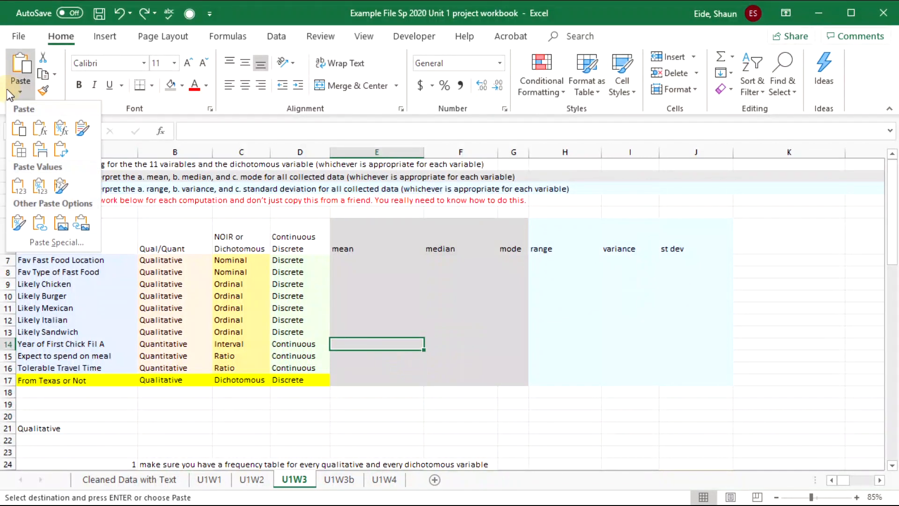
pyautogui.click(59, 157)
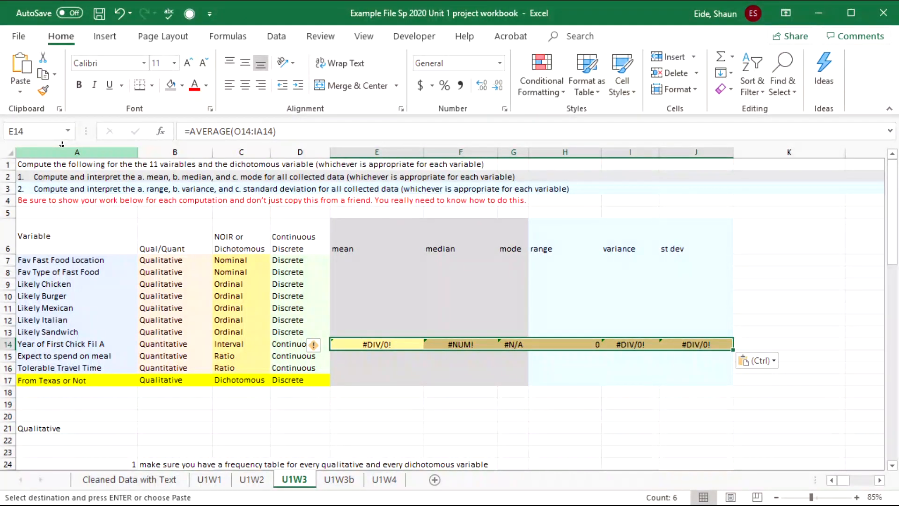
pyautogui.click(418, 251)
pyautogui.hotkey('ctrl', 'z')
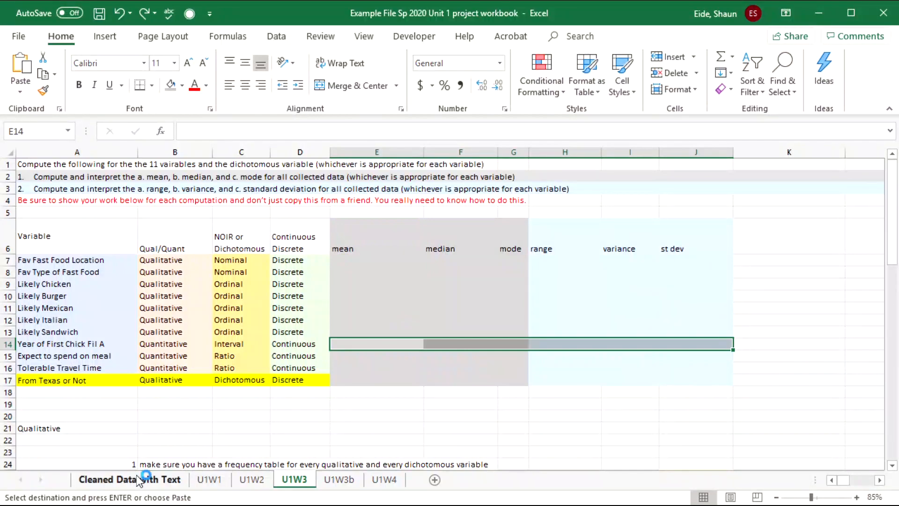
pyautogui.click(147, 485)
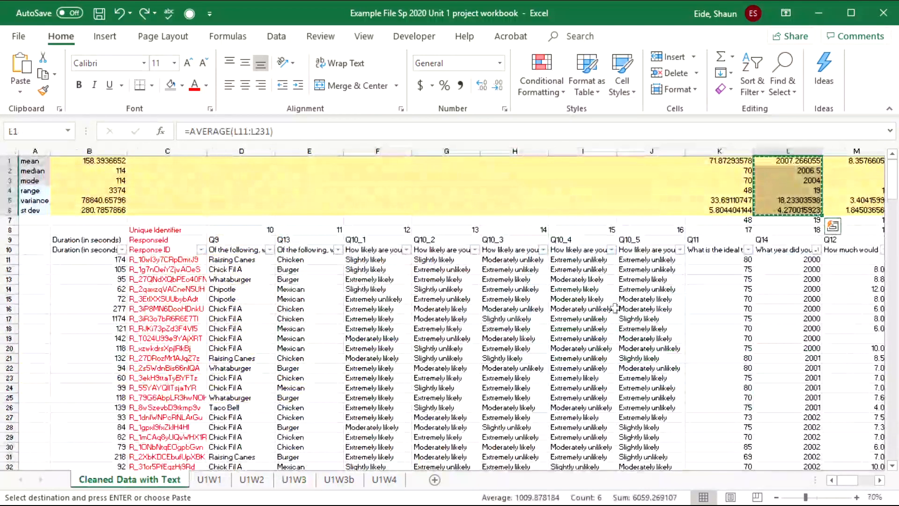
# - Copy the statistics block in rows 1–6 and paste it back as plain values
pyautogui.click(582, 299)
pyautogui.moveTo(79, 210); pyautogui.dragTo(704, 167)
pyautogui.hotkey('ctrl', 'c')
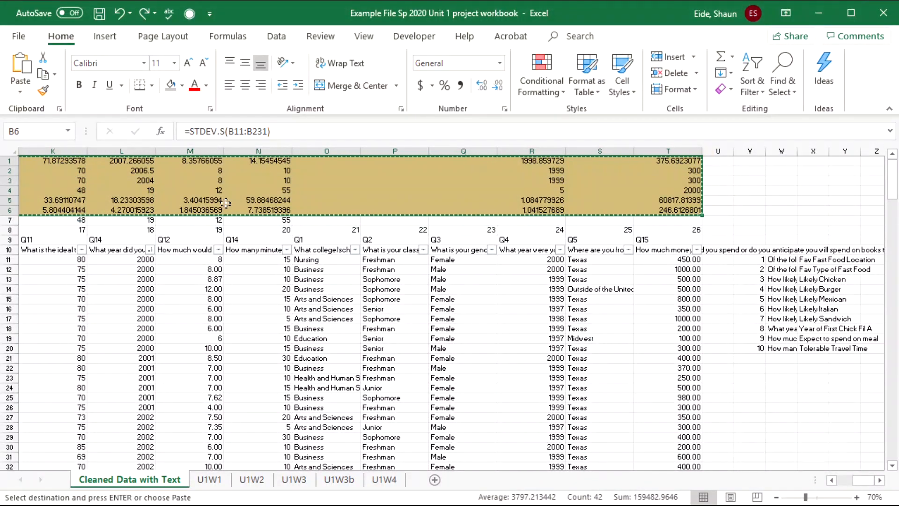
pyautogui.click(20, 92)
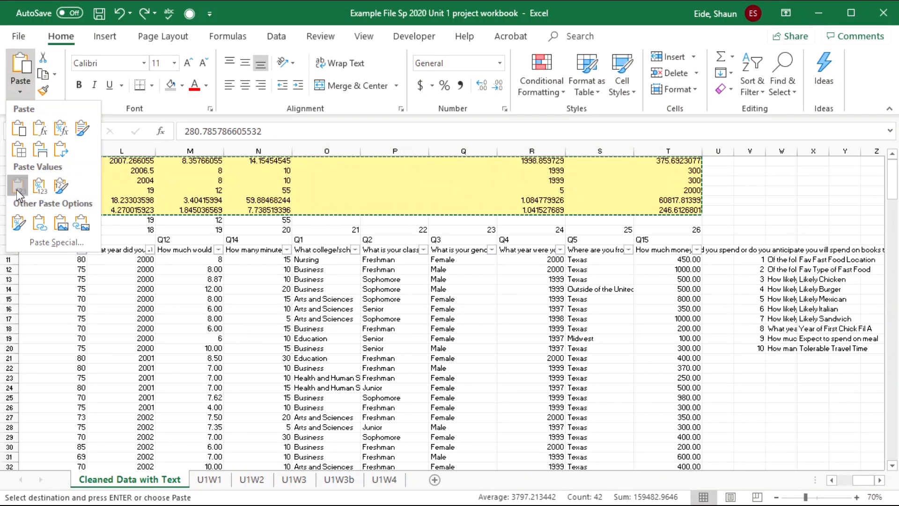
pyautogui.click(16, 190)
# - Step through cells L3 to M6 to confirm they now hold plain values
pyautogui.moveTo(693, 191); pyautogui.dragTo(609, 211)
pyautogui.click(659, 327)
pyautogui.click(628, 178)
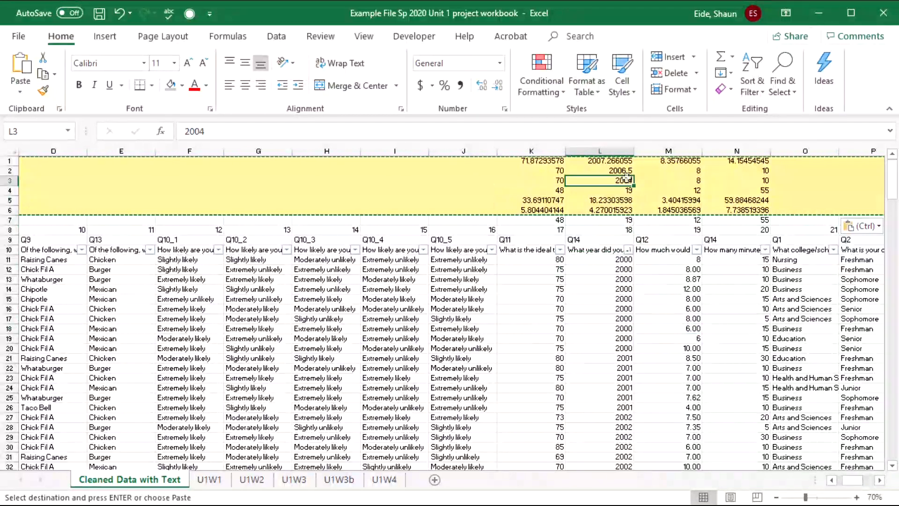
pyautogui.press('Right')
pyautogui.press('Right')
pyautogui.press('Down')
pyautogui.press('Down')
pyautogui.press('Left')
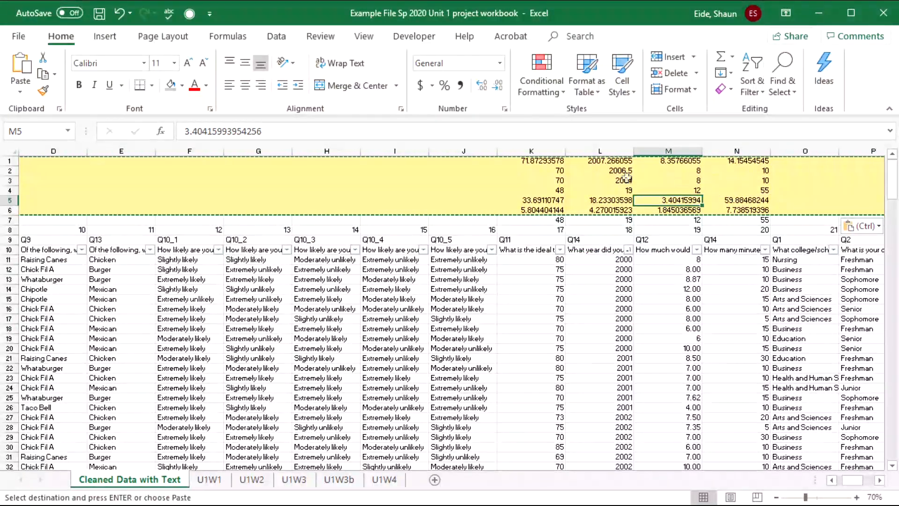
pyautogui.press('Down')
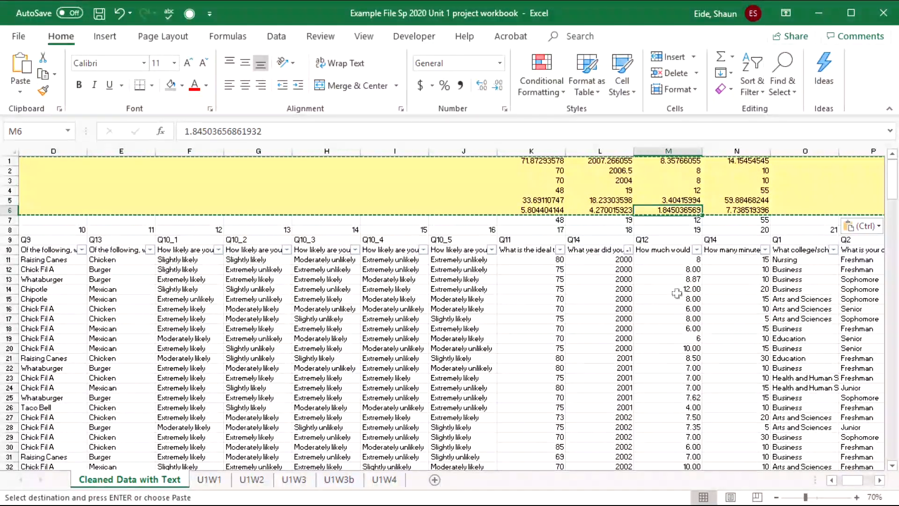
pyautogui.press('Down')
pyautogui.press('Down')
pyautogui.press('Down')
pyautogui.press('Down')
pyautogui.press('Right')
# - Copy the Q14 year statistics in L1:L6, including variance 18.23303598 and st dev 4.270015923
pyautogui.click(604, 250)
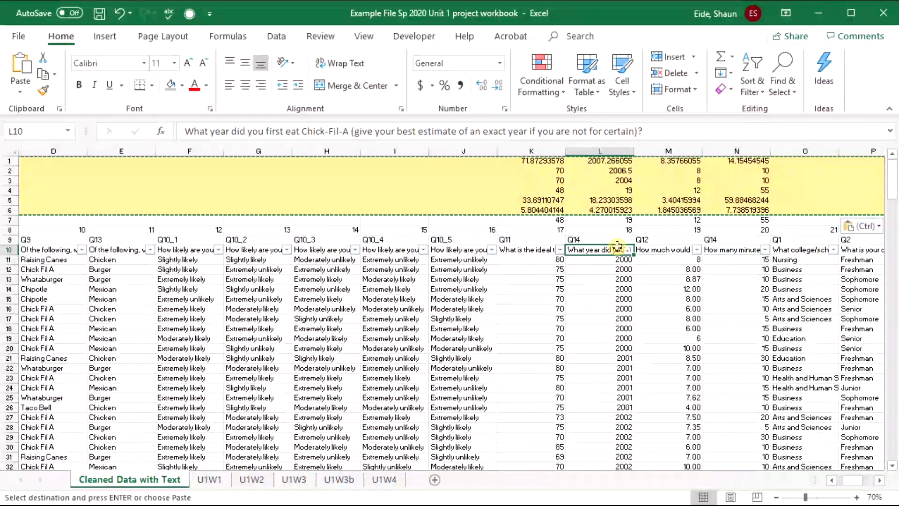
pyautogui.moveTo(609, 160); pyautogui.dragTo(621, 210)
pyautogui.hotkey('ctrl', 'c')
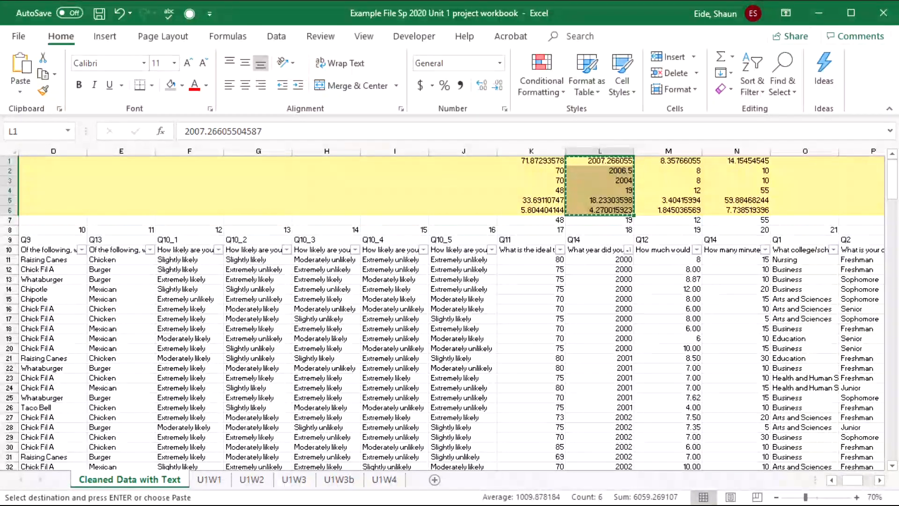
# - On U1W3, paste the year statistics as values across row 14, starting at E14
pyautogui.click(307, 483)
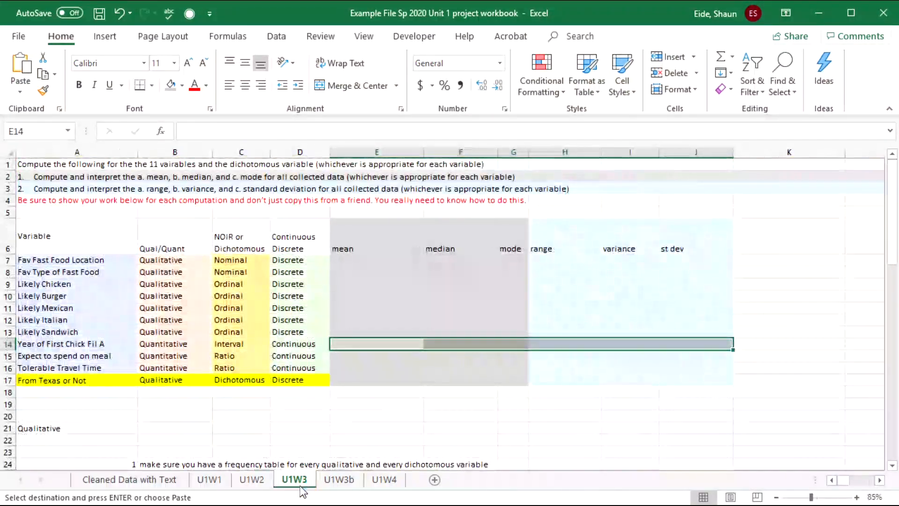
pyautogui.click(365, 344)
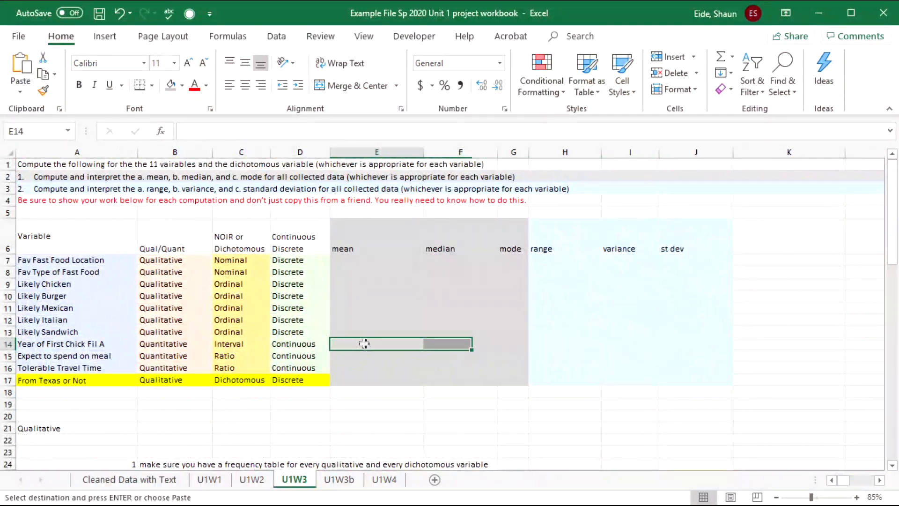
pyautogui.click(34, 92)
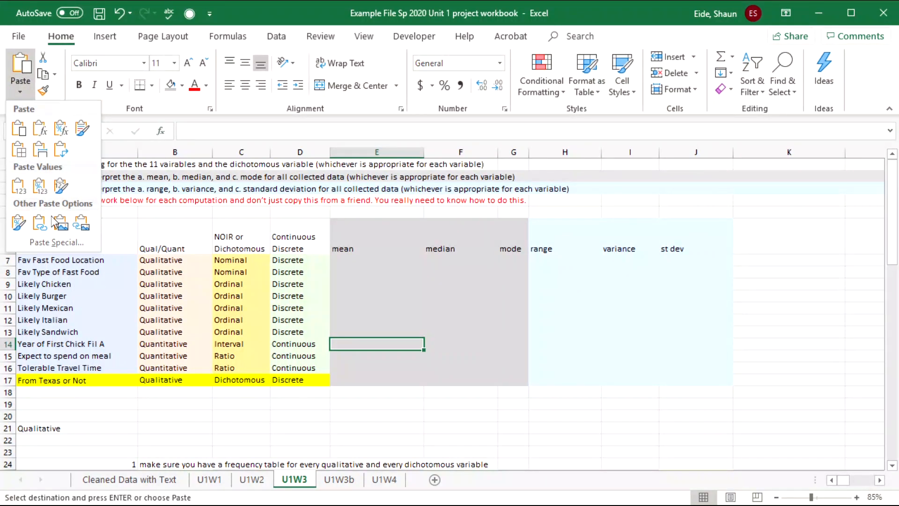
pyautogui.click(59, 149)
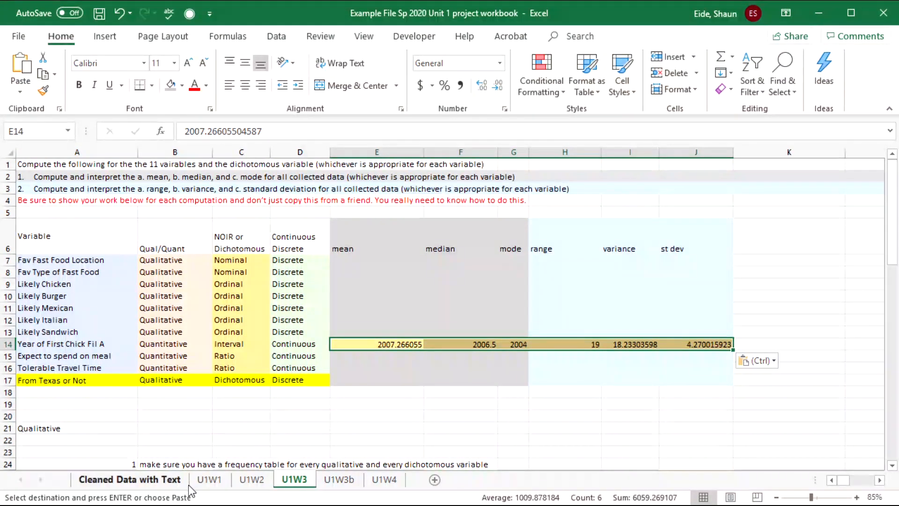
# - Copy the Q12 meal-spending statistics M1:M6 from the Cleaned Data with Text sheet
pyautogui.click(158, 482)
pyautogui.click(669, 250)
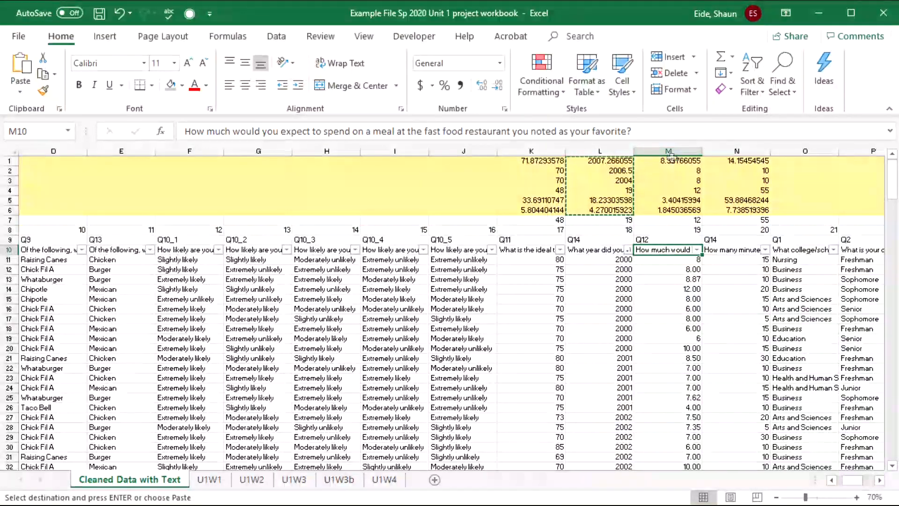
pyautogui.moveTo(668, 160); pyautogui.dragTo(666, 211)
pyautogui.hotkey('ctrl', 'c')
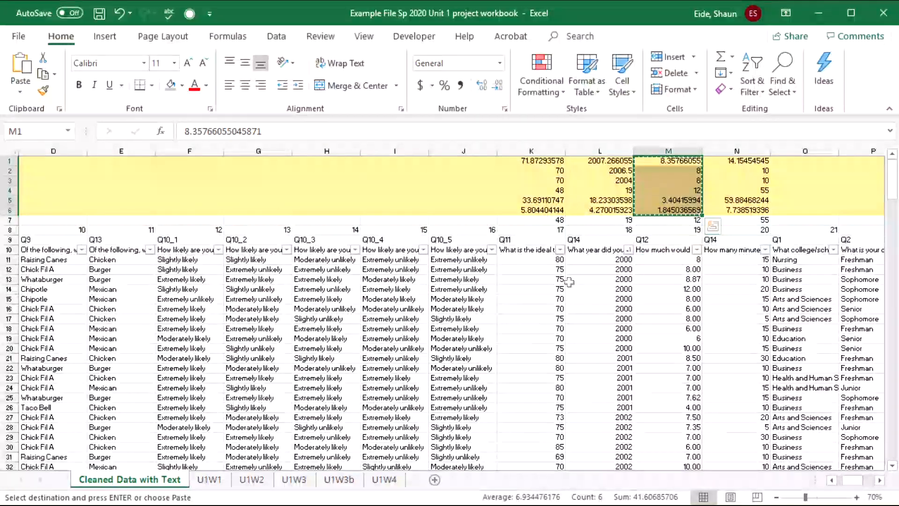
# - Paste the meal-spending statistics transposed into U1W3 row 15 from E15, with mean 8.35766055
pyautogui.click(295, 479)
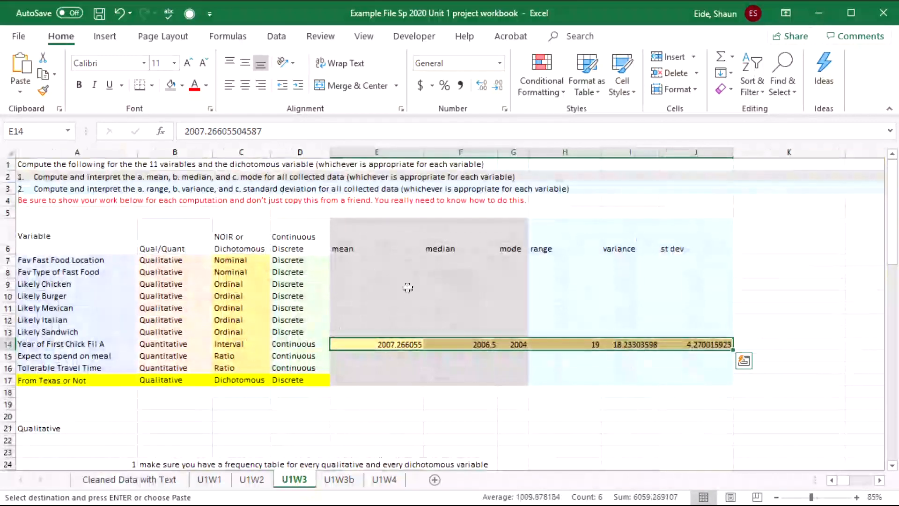
pyautogui.click(369, 366)
pyautogui.click(369, 356)
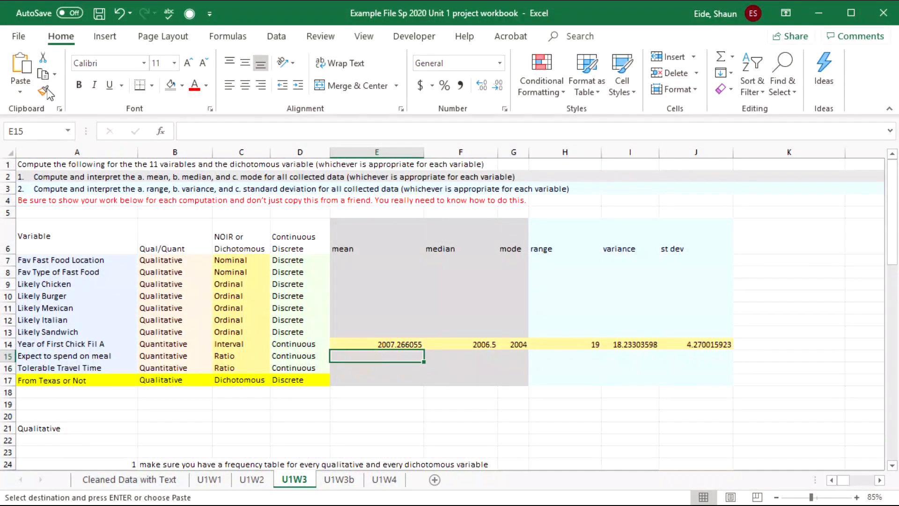
pyautogui.click(20, 92)
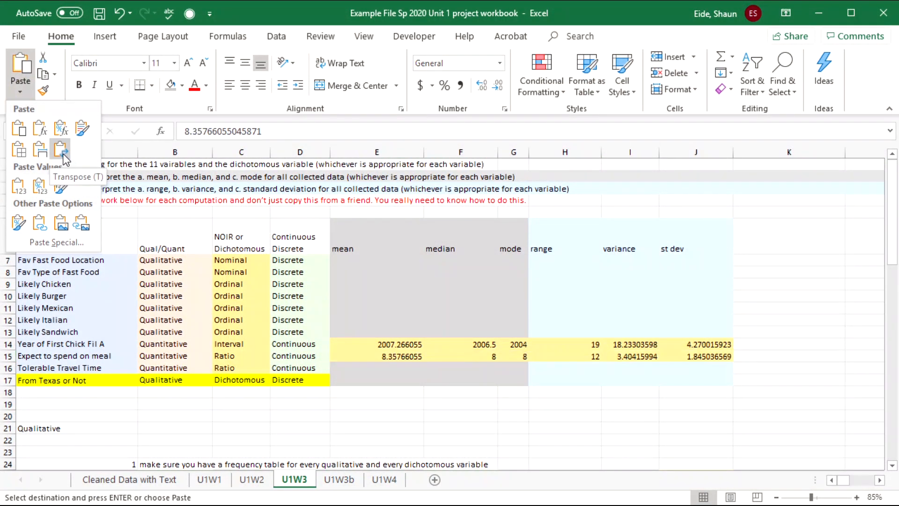
pyautogui.click(62, 151)
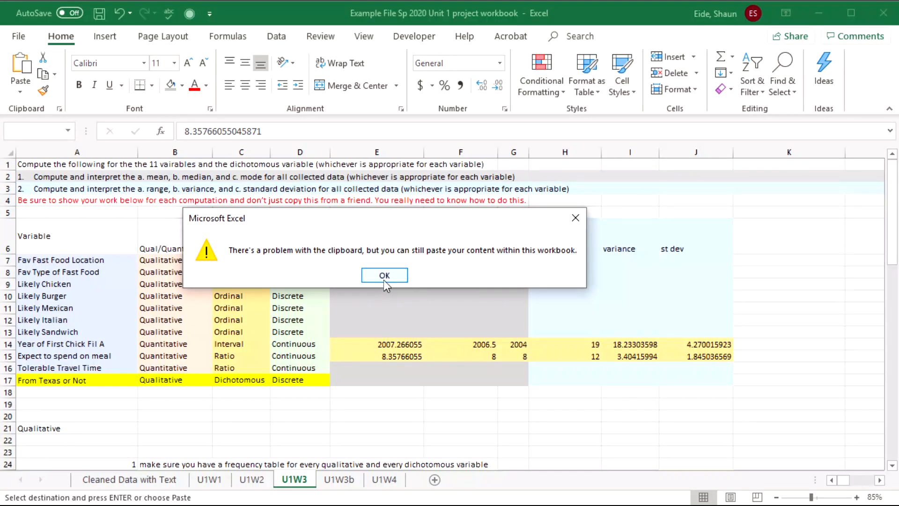
pyautogui.click(384, 276)
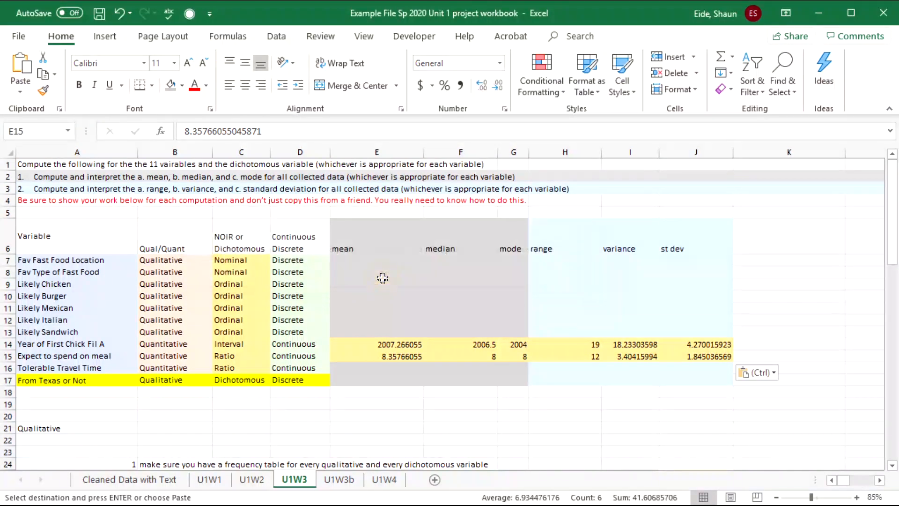
pyautogui.click(377, 368)
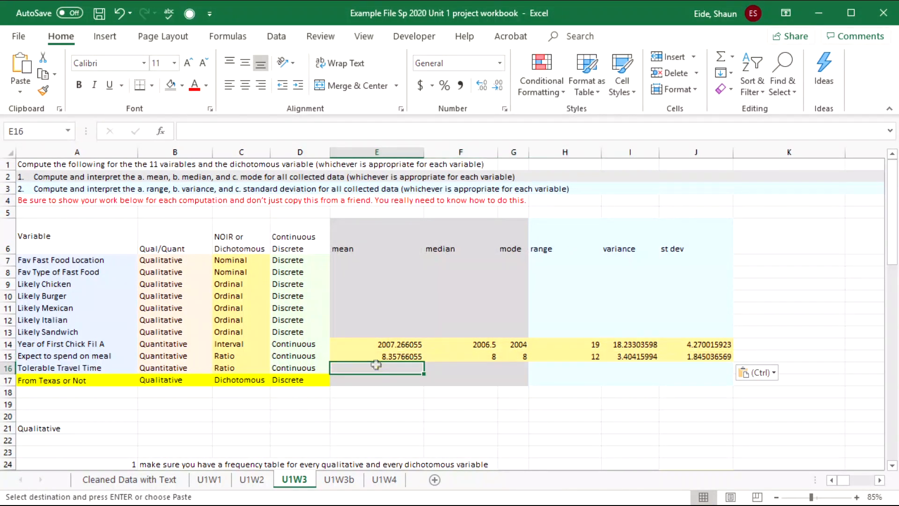
pyautogui.click(129, 479)
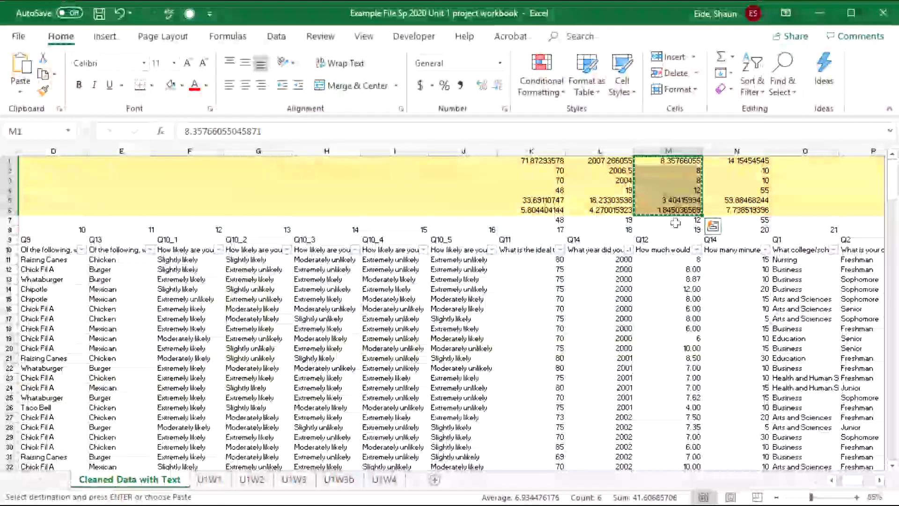
# - Select the travel-time statistics N1:N6 on Cleaned Data with Text
pyautogui.click(722, 247)
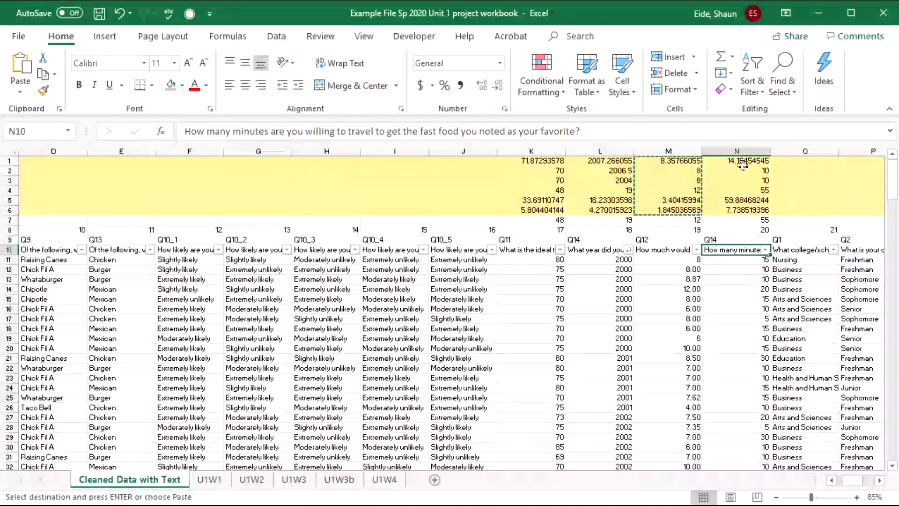
pyautogui.moveTo(745, 160); pyautogui.dragTo(744, 210)
pyautogui.click(782, 225)
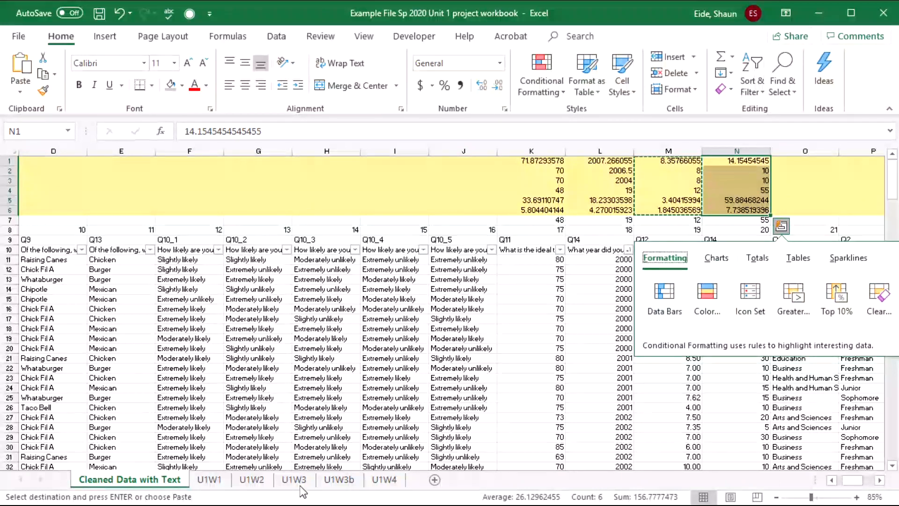
pyautogui.click(718, 183)
pyautogui.moveTo(745, 163); pyautogui.dragTo(743, 210)
pyautogui.hotkey('ctrl', 'c')
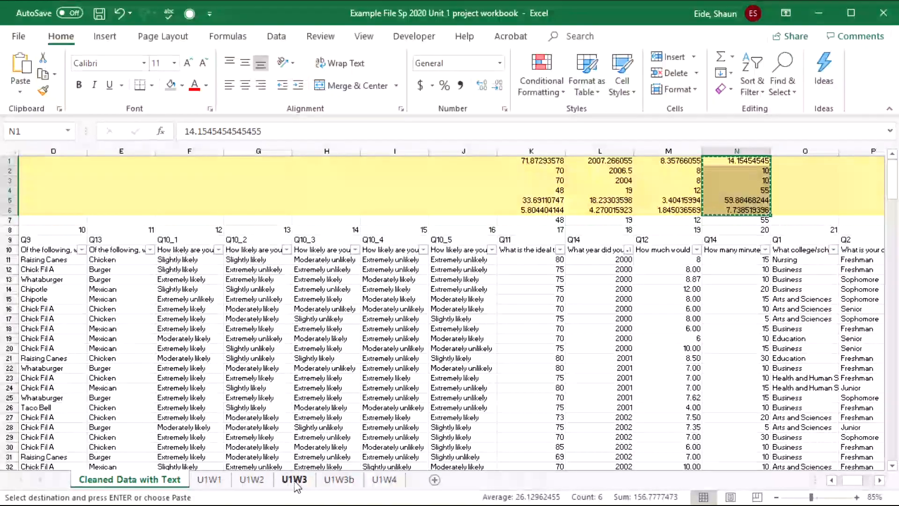
# - Paste the travel-time statistics transposed into U1W3 row 16 from E16, with mean 14.15454545
pyautogui.click(294, 480)
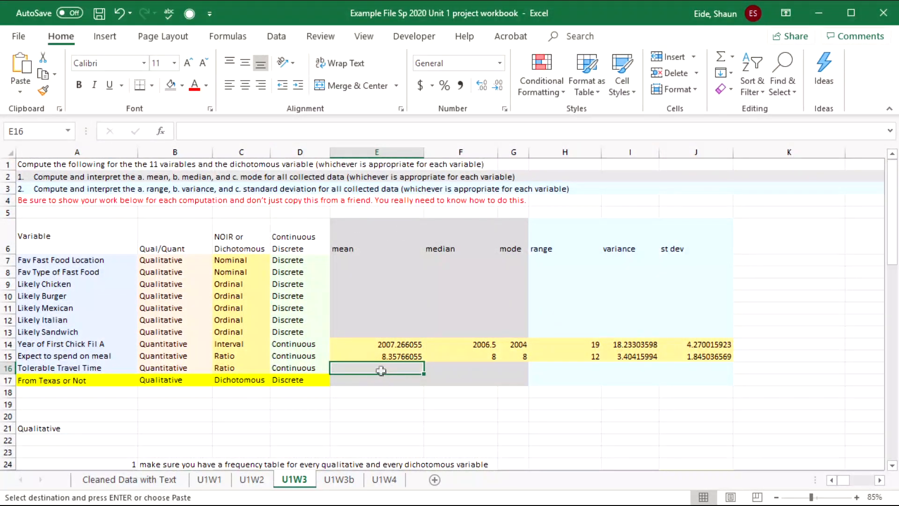
pyautogui.hotkey('ctrl', 'v')
pyautogui.click(449, 443)
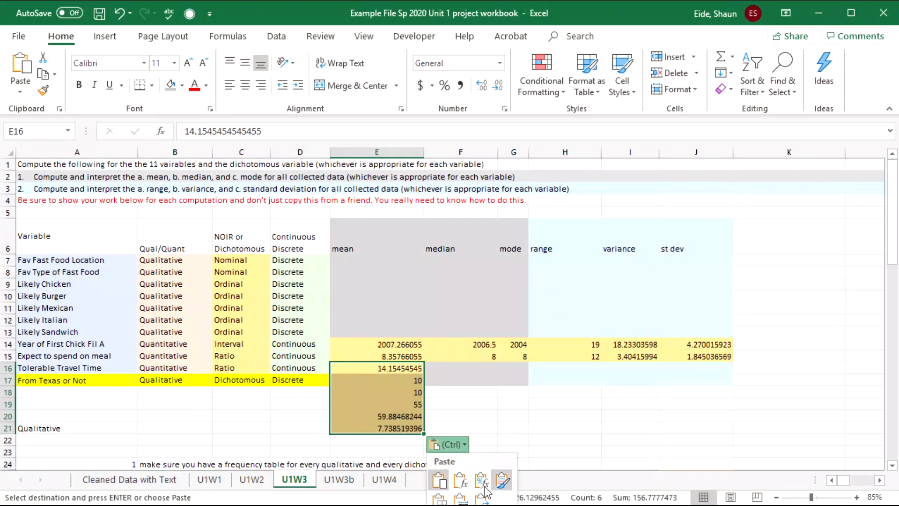
pyautogui.click(485, 414)
pyautogui.hotkey('ctrl', 'z')
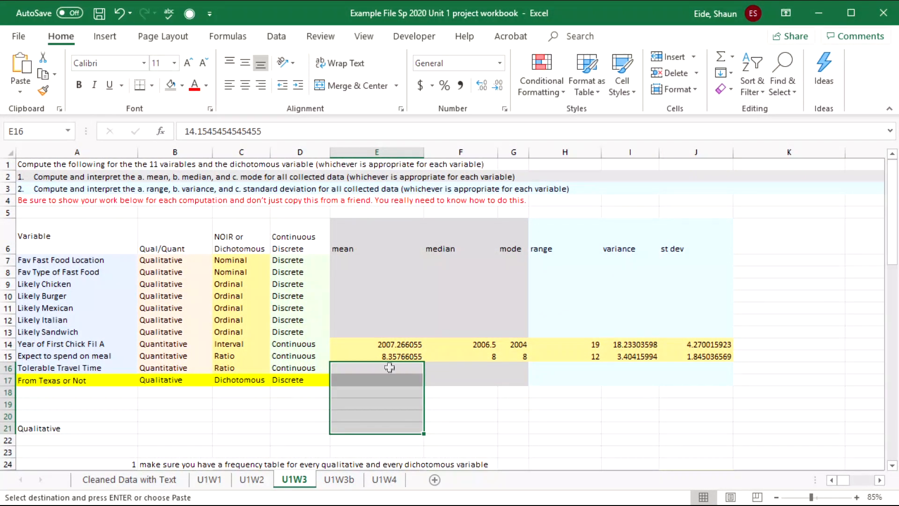
pyautogui.click(390, 367)
pyautogui.click(20, 89)
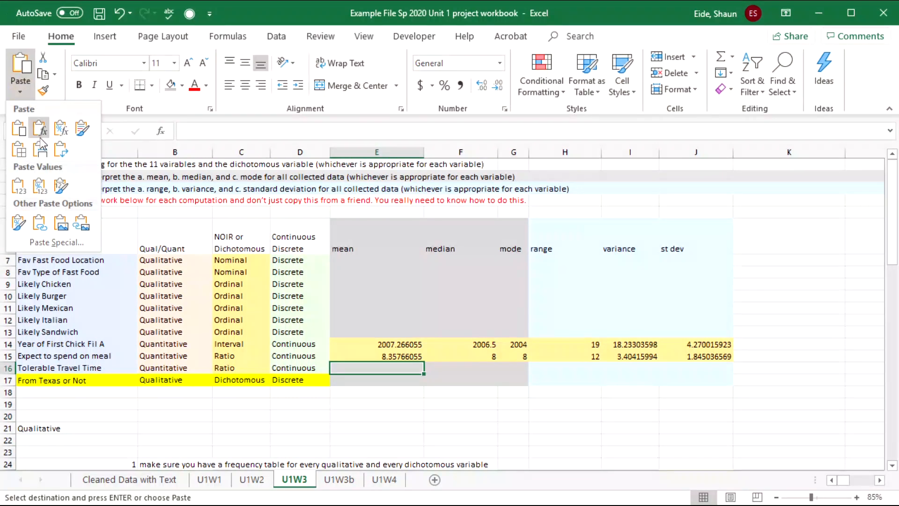
pyautogui.click(19, 186)
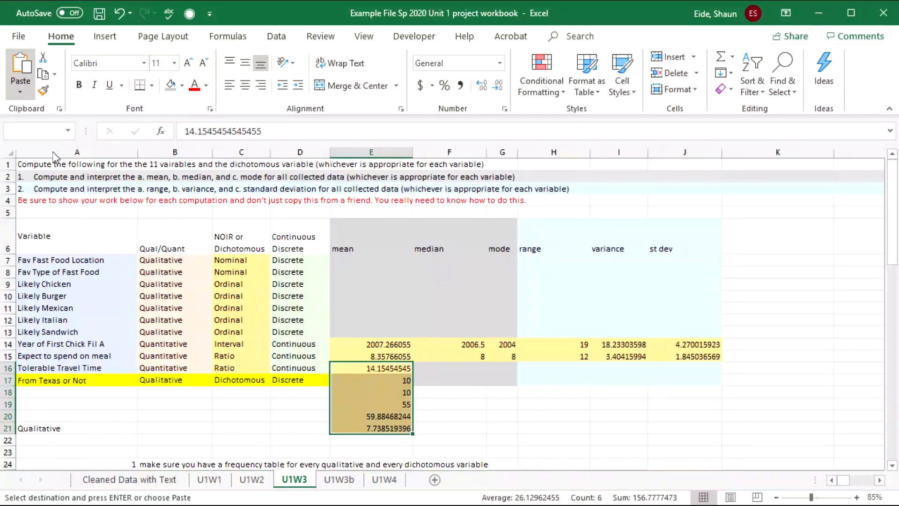
pyautogui.click(384, 275)
pyautogui.hotkey('ctrl', 'z')
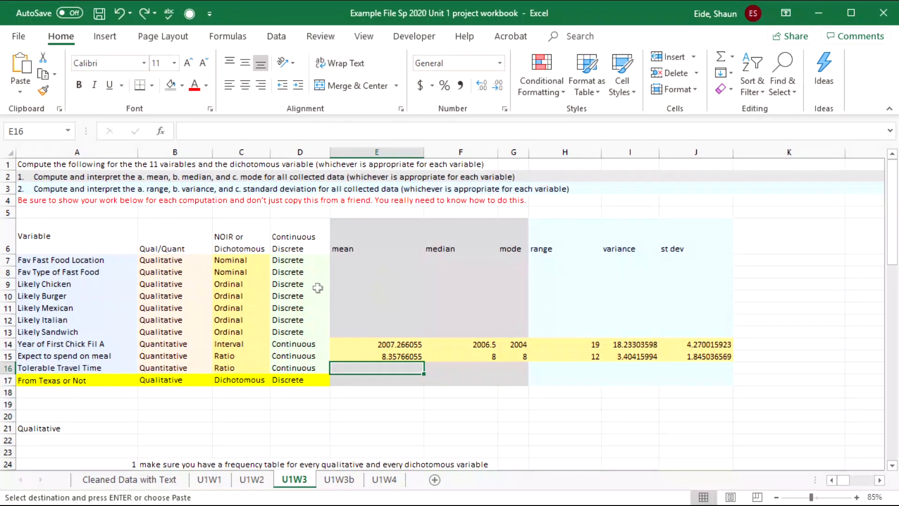
pyautogui.click(20, 92)
pyautogui.click(19, 186)
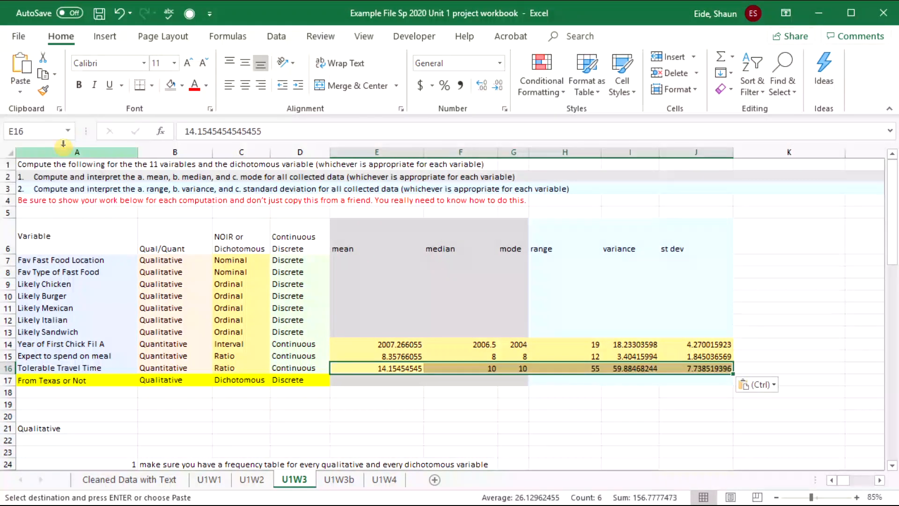
pyautogui.click(441, 335)
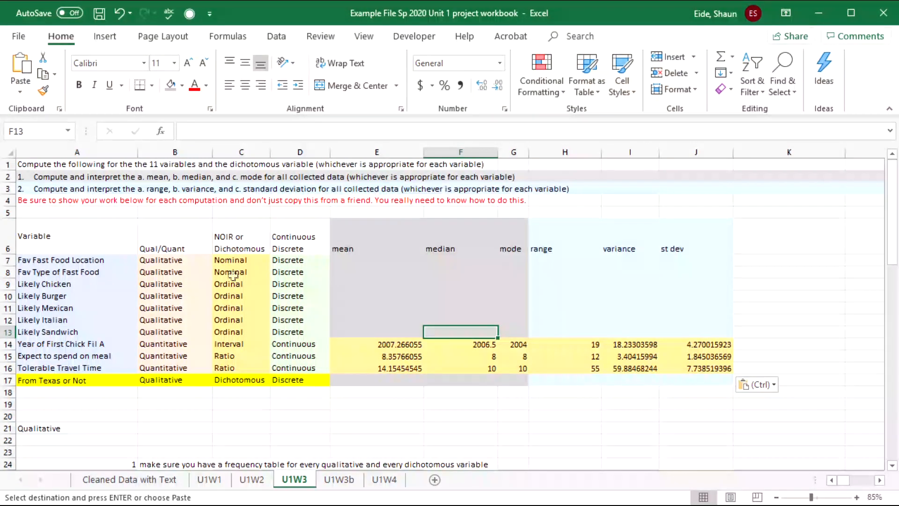
# - Select the qualitative variable rows A7 to D13
pyautogui.click(167, 309)
pyautogui.moveTo(39, 261); pyautogui.dragTo(39, 272)
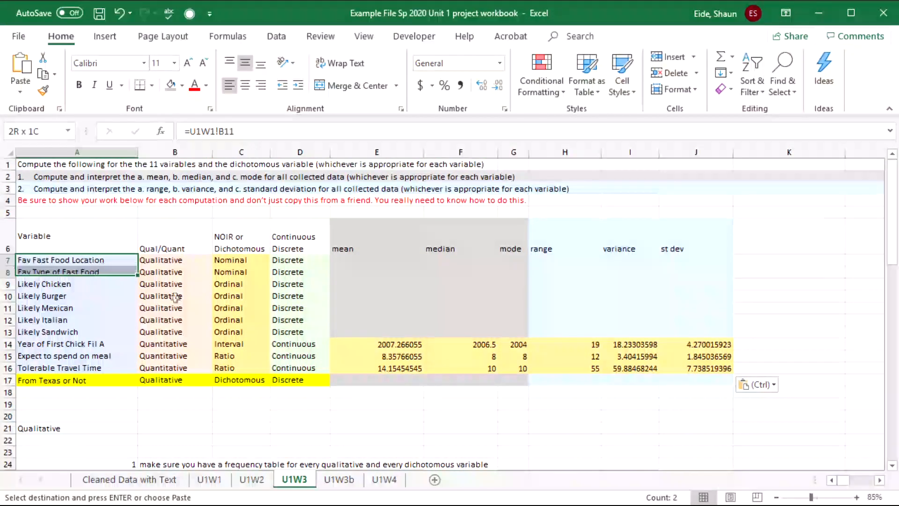
pyautogui.moveTo(176, 297); pyautogui.dragTo(299, 330)
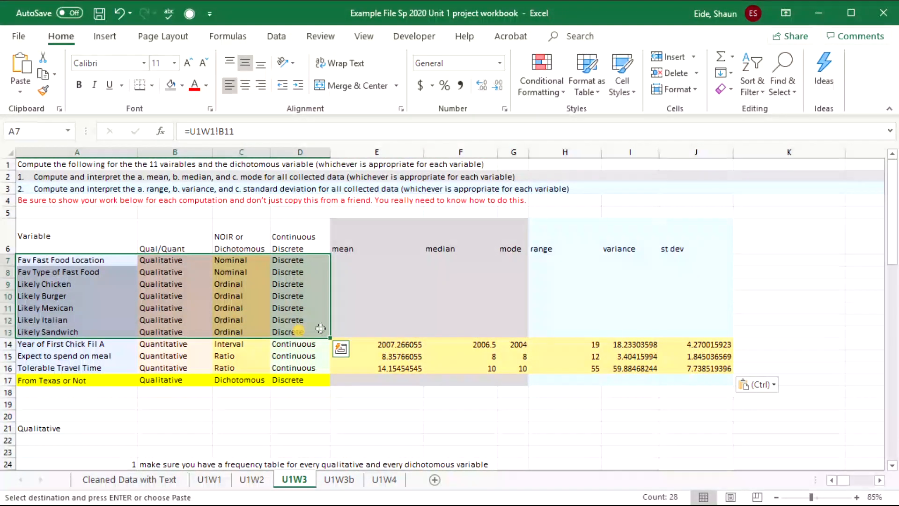
# - Select and copy the row of pivot frequency tables on U1W2, then return to U1W3
pyautogui.click(435, 313)
pyautogui.click(251, 479)
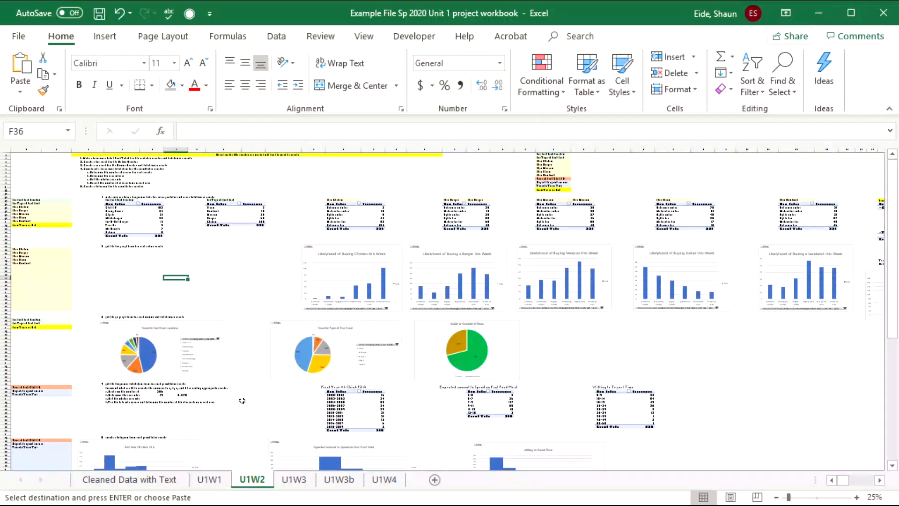
pyautogui.click(245, 295)
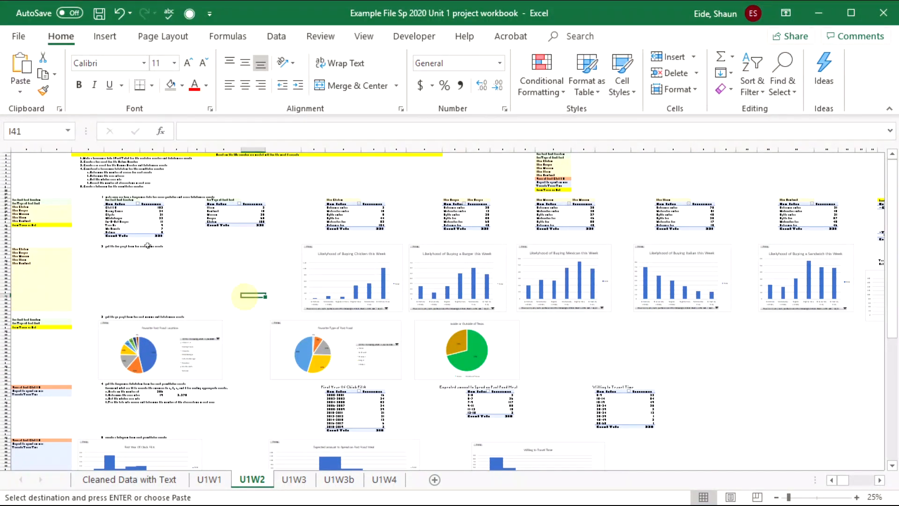
pyautogui.moveTo(165, 281); pyautogui.dragTo(16, 271)
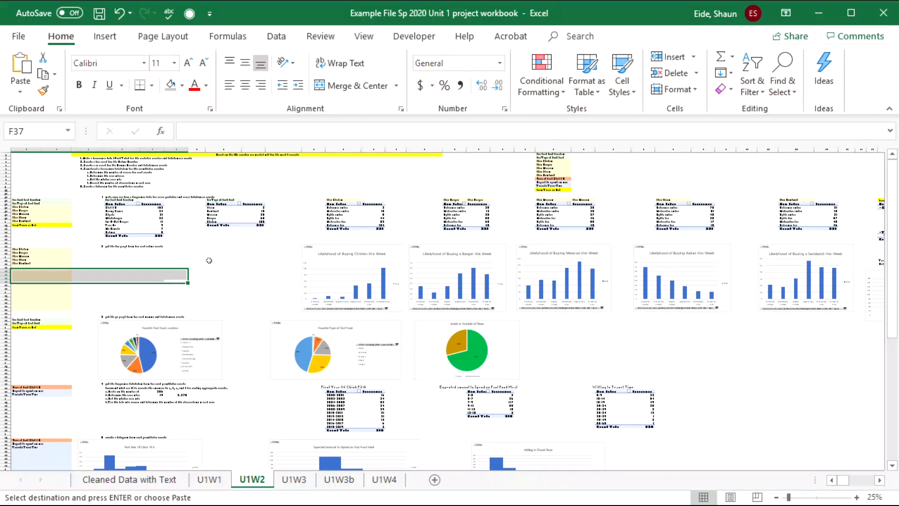
pyautogui.click(238, 253)
pyautogui.moveTo(100, 202); pyautogui.dragTo(806, 247)
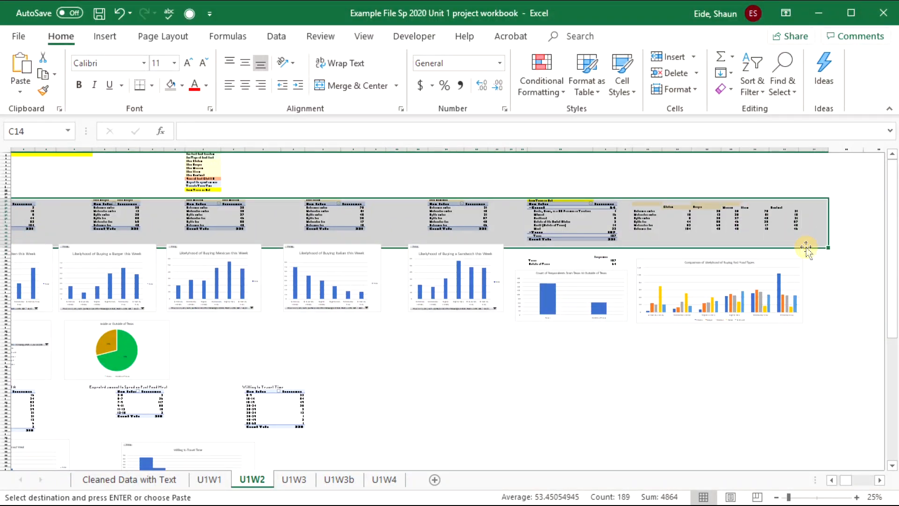
pyautogui.click(286, 482)
# - Paste the frequency tables into rows 25–38 from A25 and delete the leftover instruction text
pyautogui.scroll(-8, 221, 383)
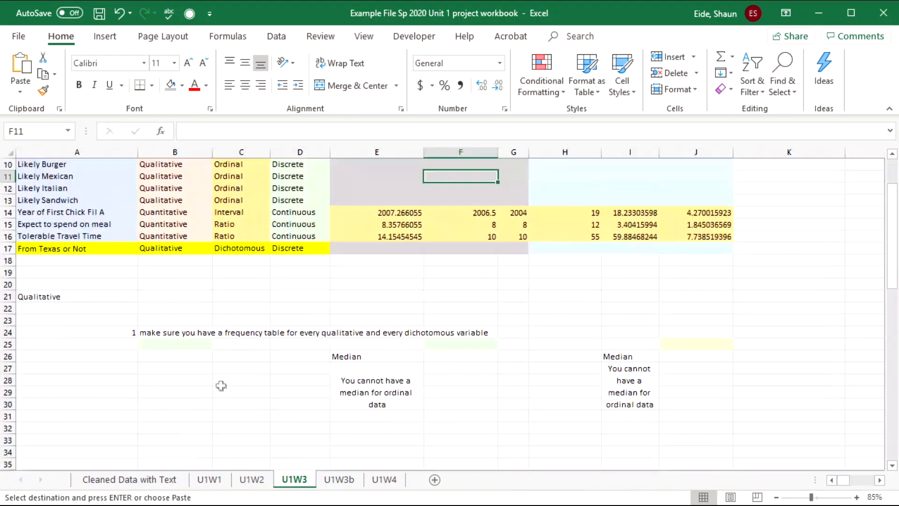
pyautogui.scroll(3, 183, 377)
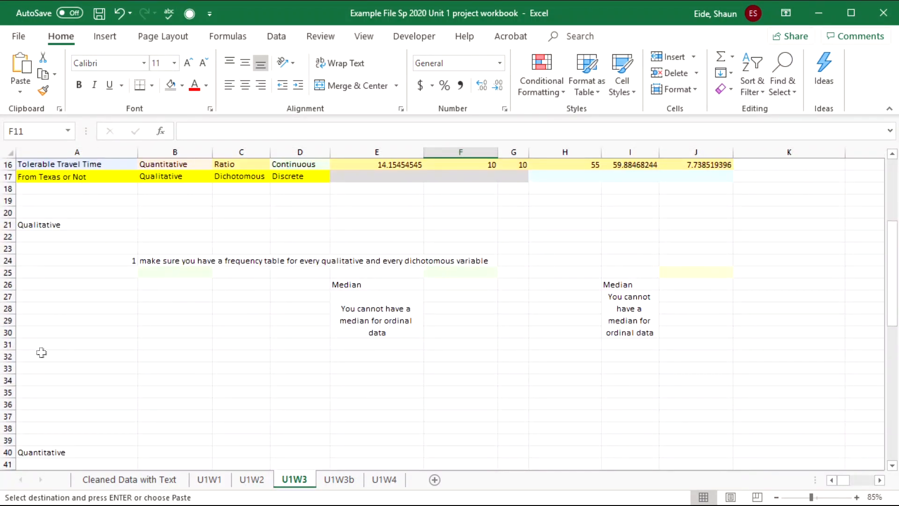
pyautogui.moveTo(41, 352); pyautogui.dragTo(42, 321)
pyautogui.click(195, 281)
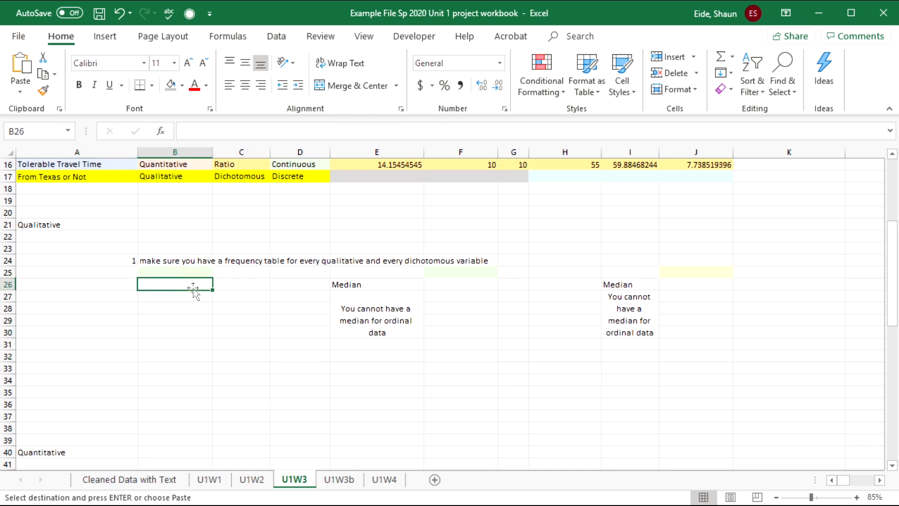
pyautogui.hotkey('ctrl', 'v')
pyautogui.hotkey('ctrl', 'z')
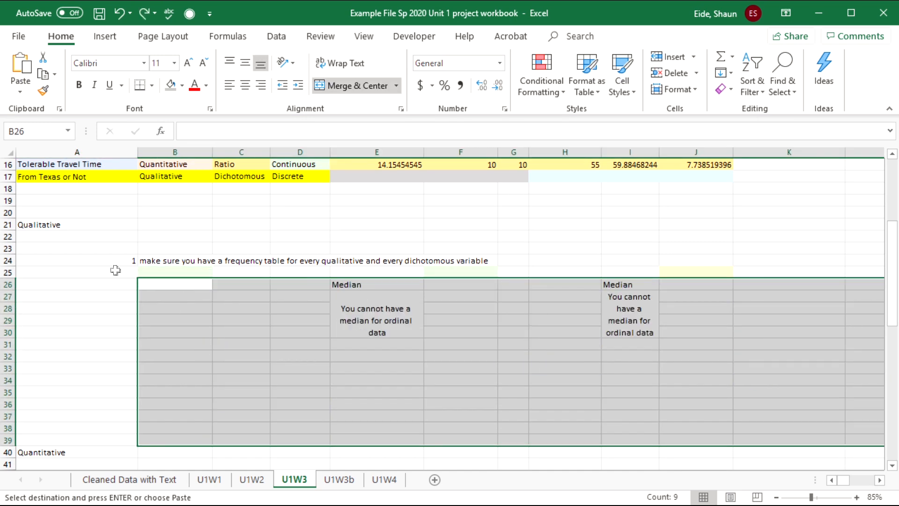
pyautogui.hotkey('ctrl', 'z')
pyautogui.click(107, 273)
pyautogui.hotkey('ctrl', 'v')
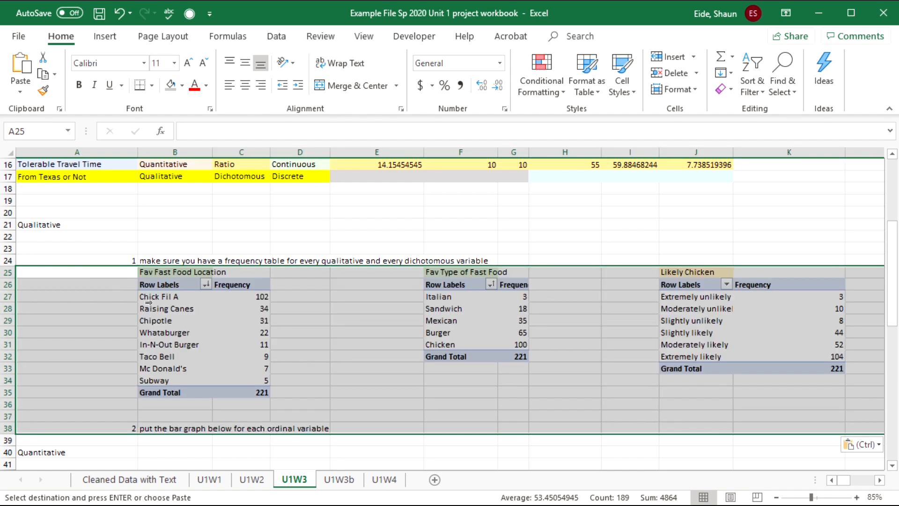
pyautogui.click(168, 429)
pyautogui.moveTo(125, 428); pyautogui.dragTo(206, 440)
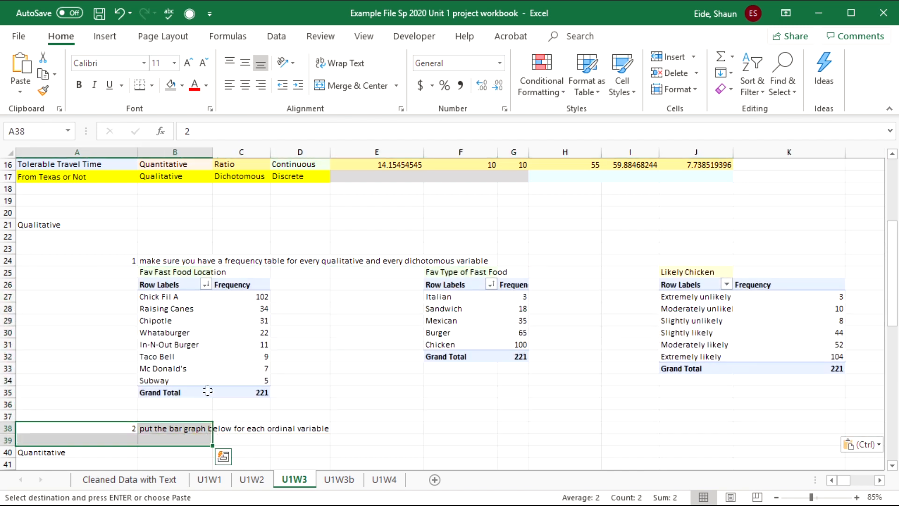
pyautogui.press('Delete')
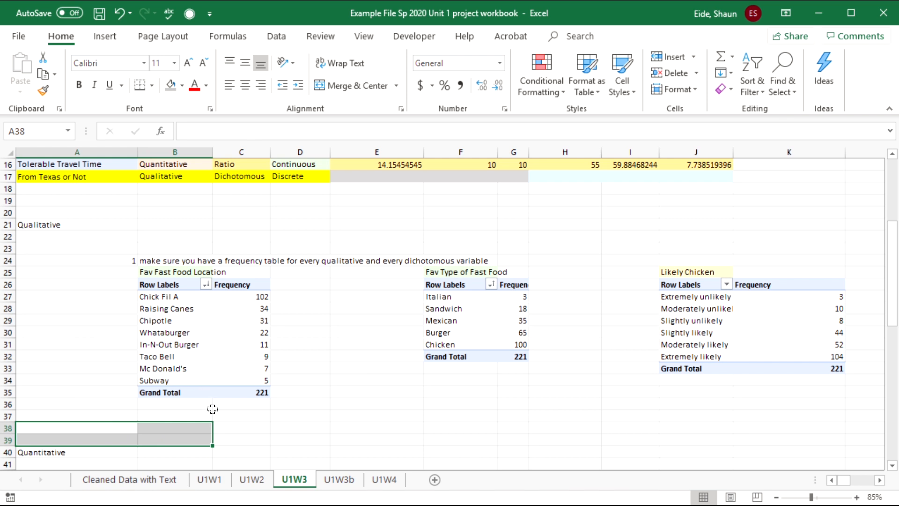
# - Review the fast food table and the Qual/Quant classifications in B7:D13
pyautogui.click(201, 346)
pyautogui.click(246, 344)
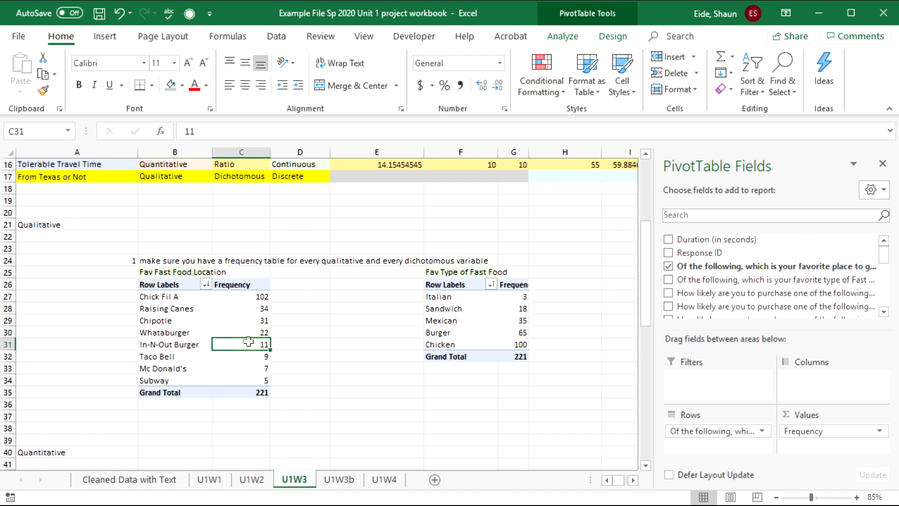
pyautogui.click(341, 344)
pyautogui.click(190, 322)
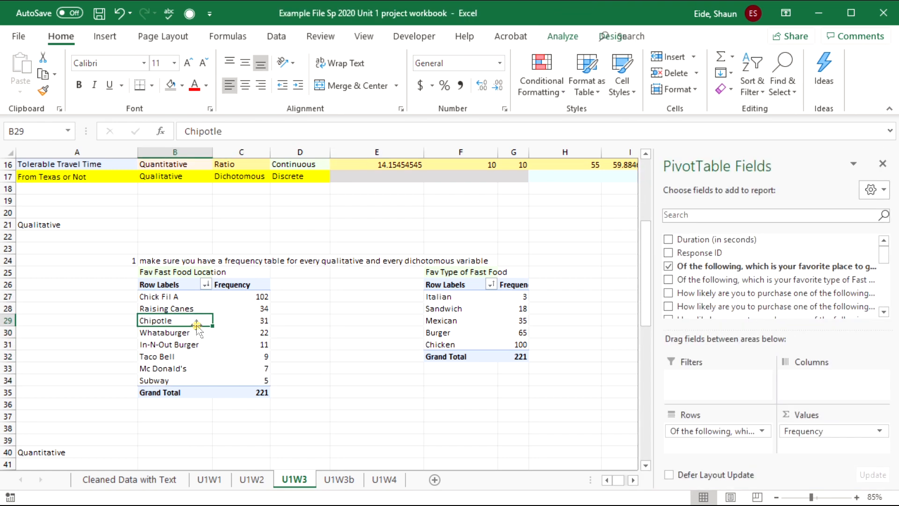
pyautogui.scroll(5, 193, 335)
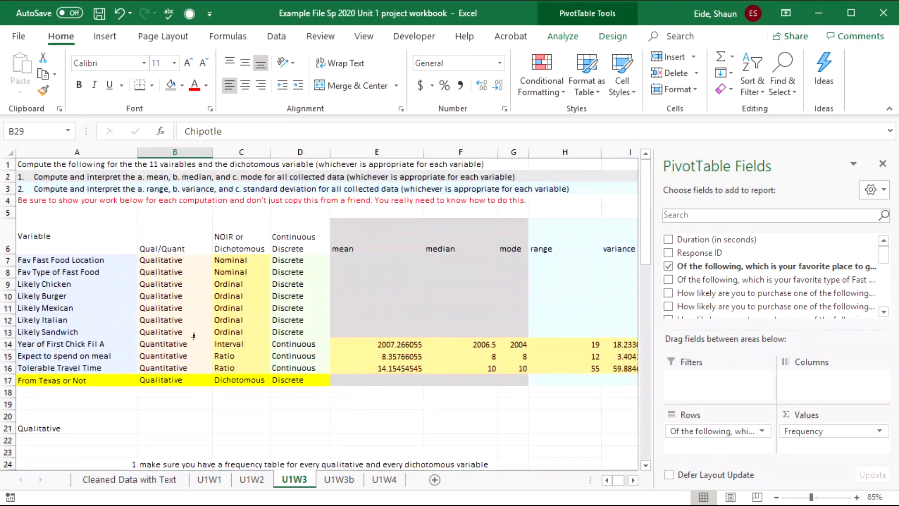
pyautogui.click(200, 271)
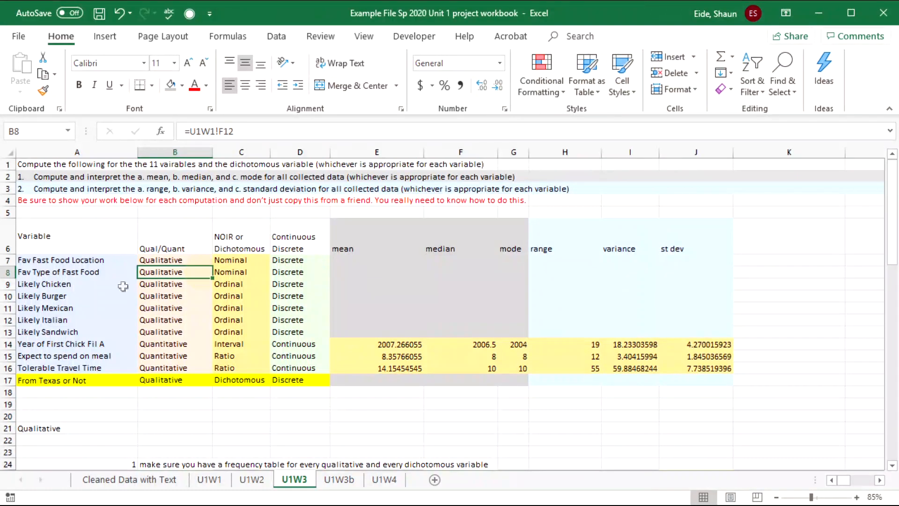
pyautogui.click(569, 270)
pyautogui.click(554, 252)
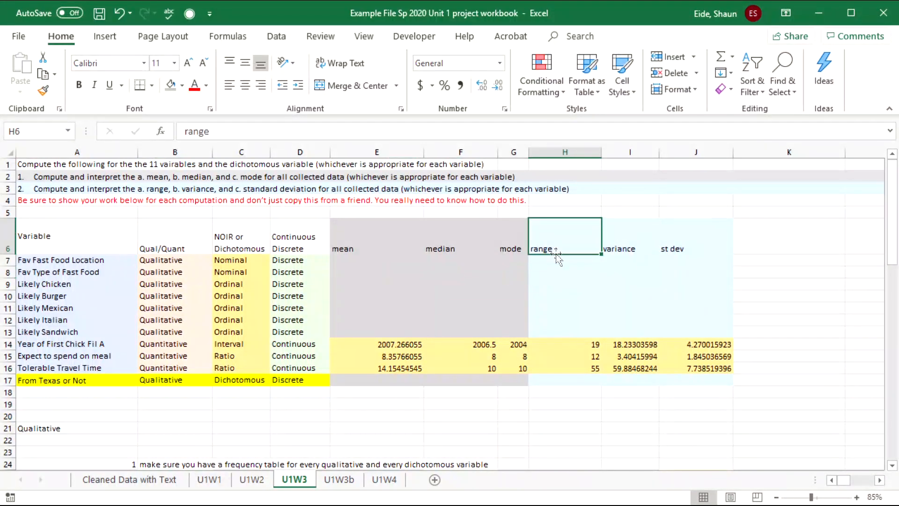
pyautogui.click(160, 259)
pyautogui.moveTo(196, 287); pyautogui.dragTo(295, 326)
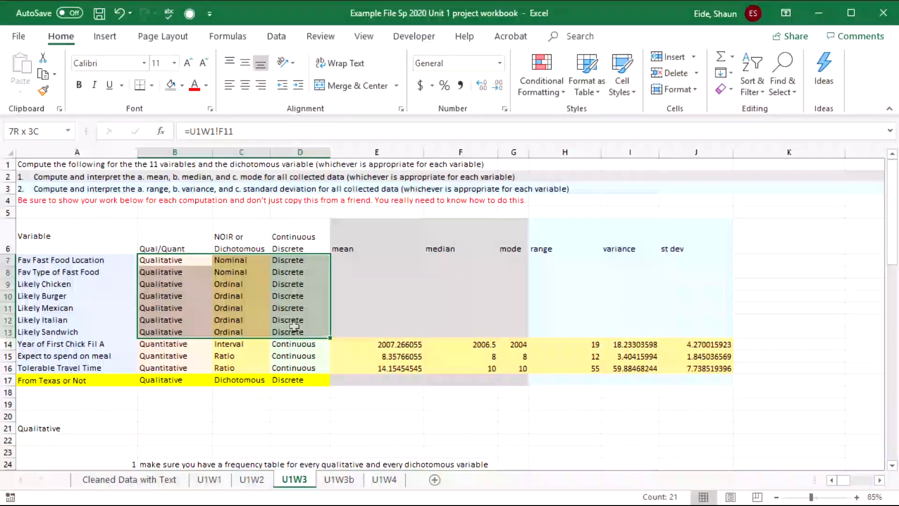
pyautogui.click(445, 293)
pyautogui.click(386, 260)
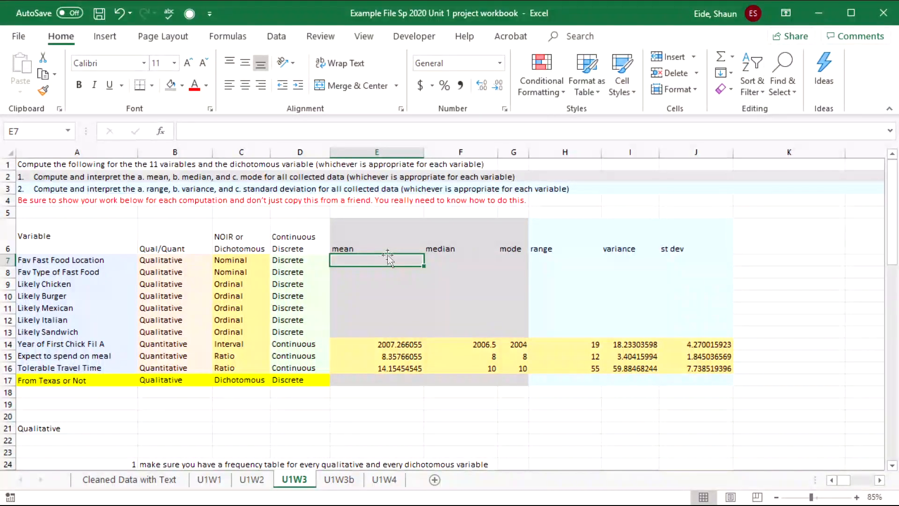
# - Enter NA as the mean in E7 and fill it down to E13
pyautogui.write('NA')
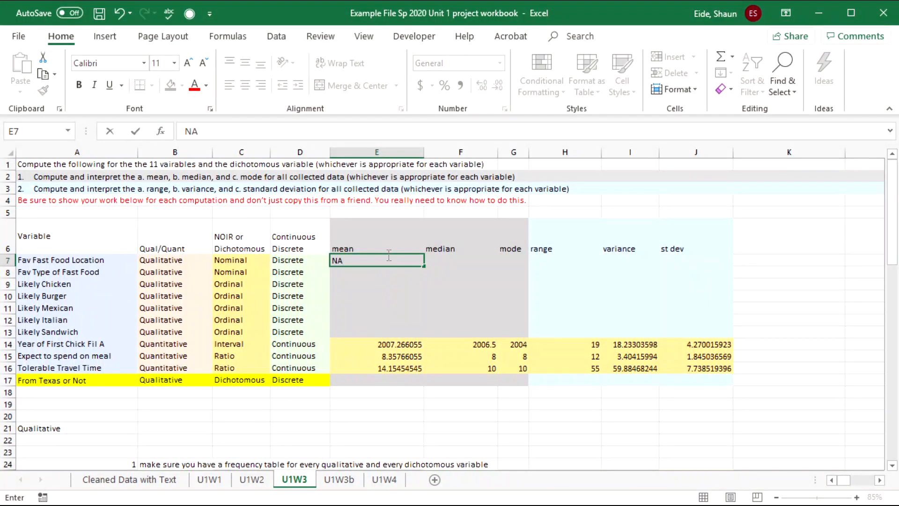
pyautogui.press('Return')
pyautogui.click(391, 256)
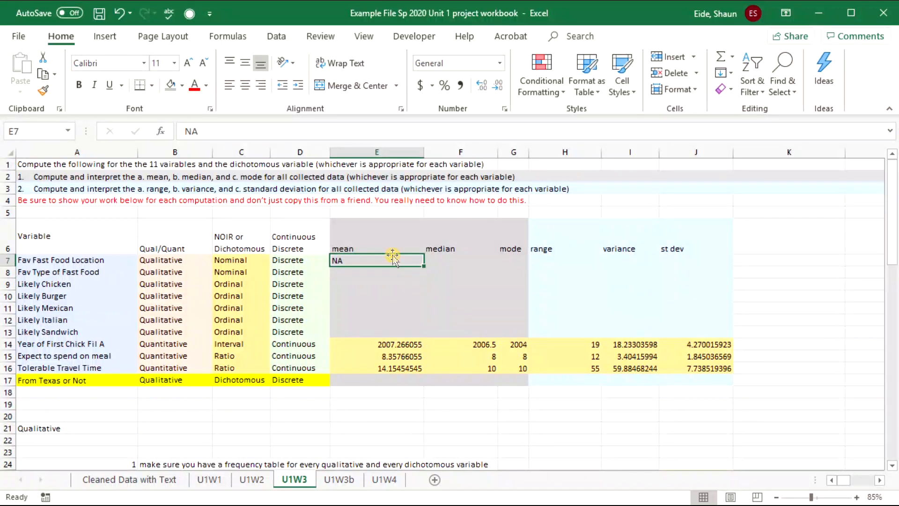
pyautogui.moveTo(424, 268); pyautogui.dragTo(424, 337)
pyautogui.click(452, 258)
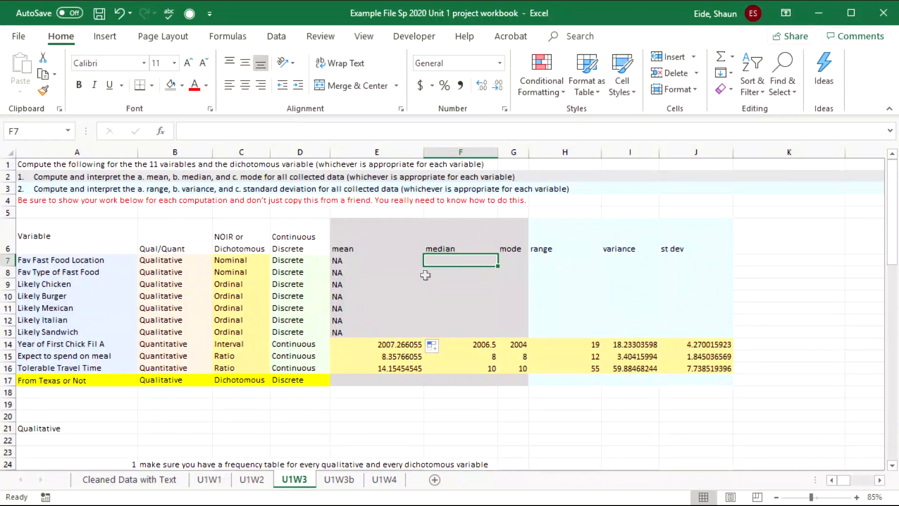
# - Enter NA as the median for the two Nominal rows, F7 and F8
pyautogui.moveTo(252, 264); pyautogui.dragTo(254, 272)
pyautogui.hotkey('ctrl', 'c')
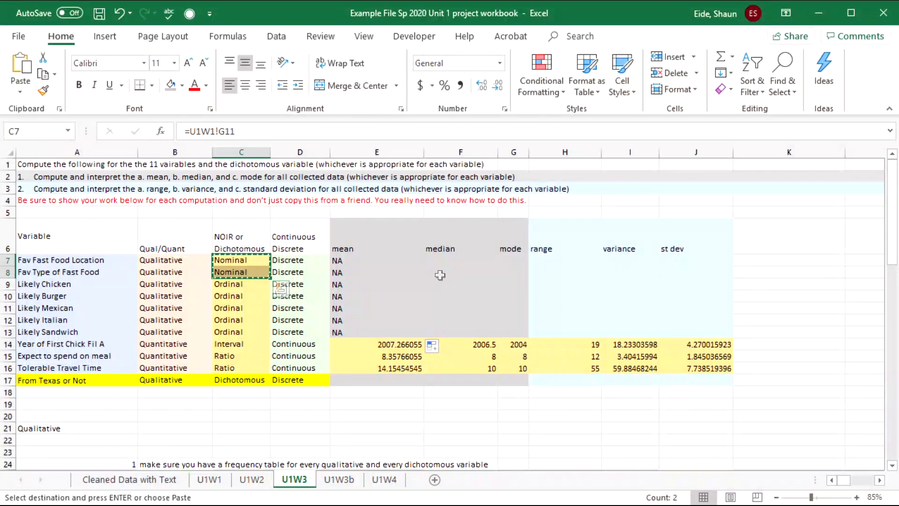
pyautogui.hotkey('ctrl', 'q')
pyautogui.click(523, 307)
pyautogui.click(455, 252)
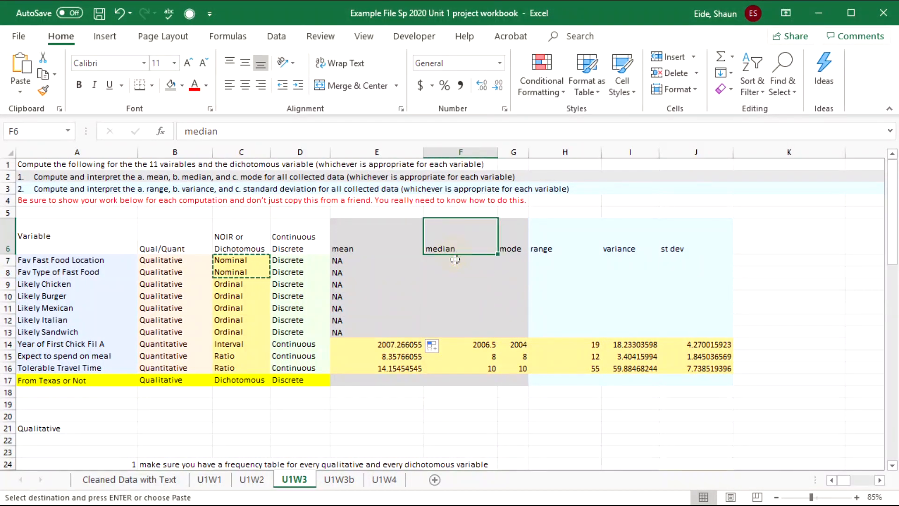
pyautogui.click(455, 260)
pyautogui.write('NA')
pyautogui.press('Return')
pyautogui.write('NA')
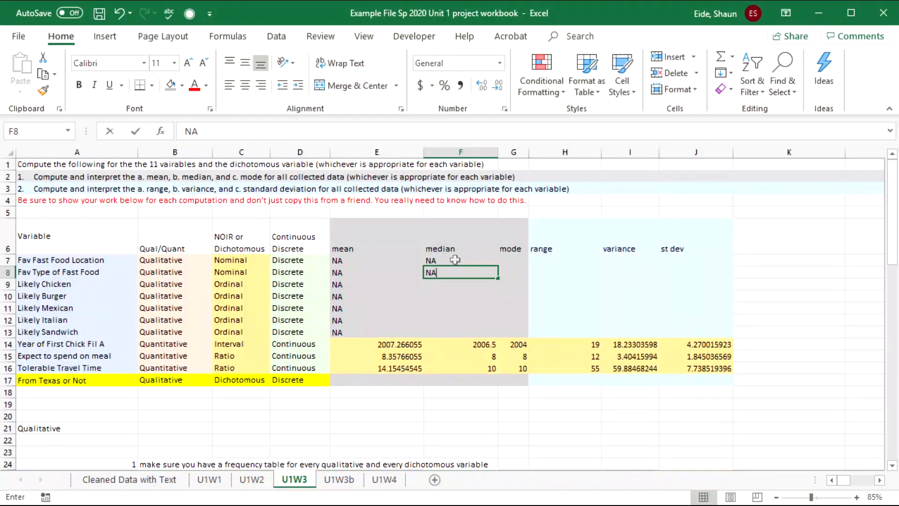
pyautogui.press('Return')
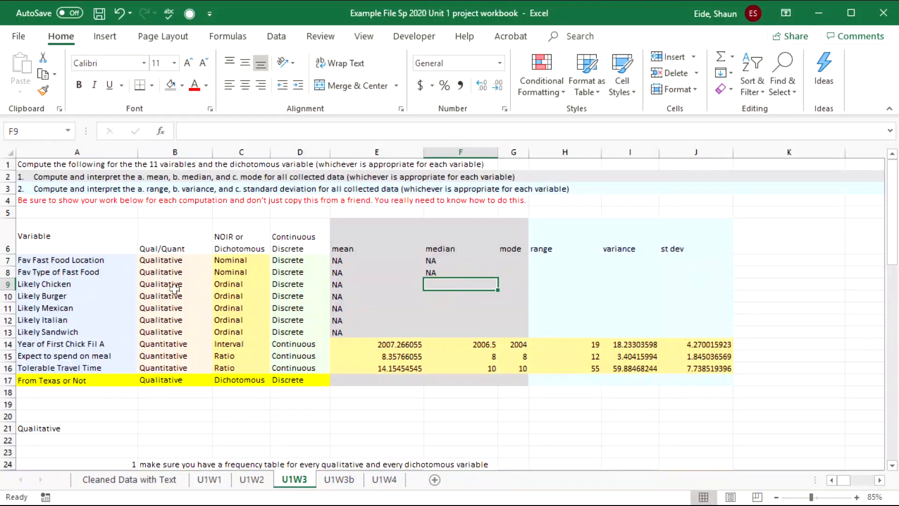
# - Enter NA for range, variance and st dev in H7:J7 and fill down to row 13
pyautogui.moveTo(215, 286); pyautogui.dragTo(222, 334)
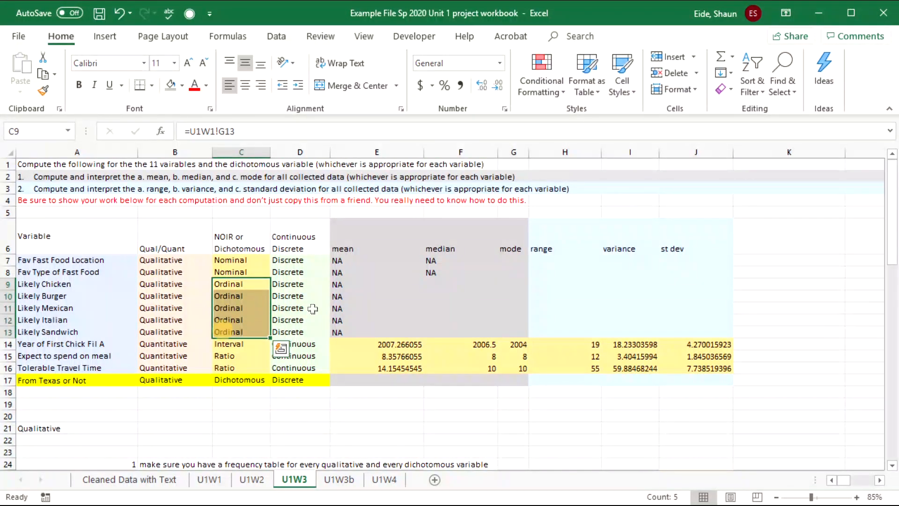
pyautogui.click(514, 263)
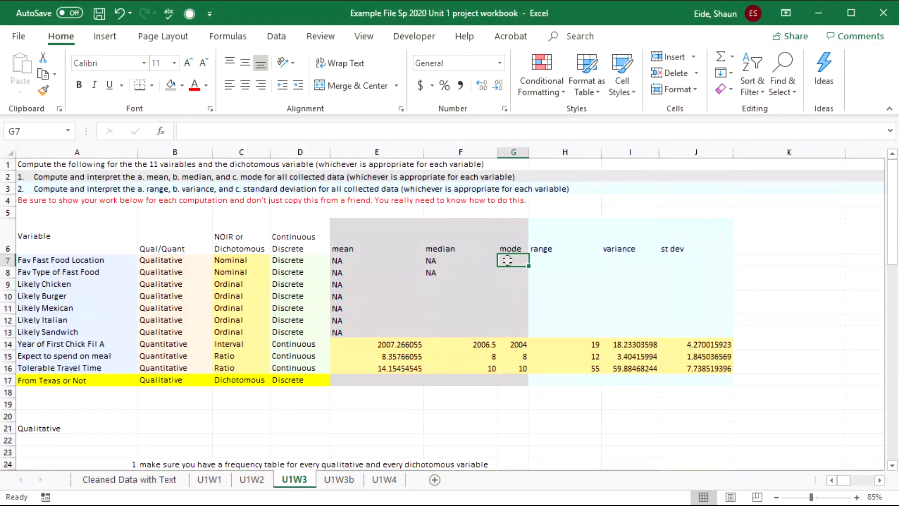
pyautogui.moveTo(508, 261); pyautogui.dragTo(502, 330)
pyautogui.click(564, 256)
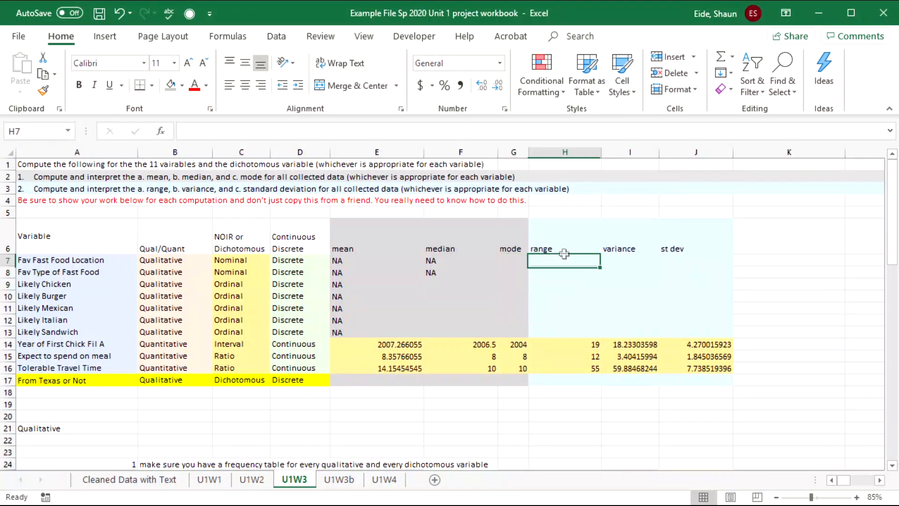
pyautogui.write('NA')
pyautogui.click(631, 267)
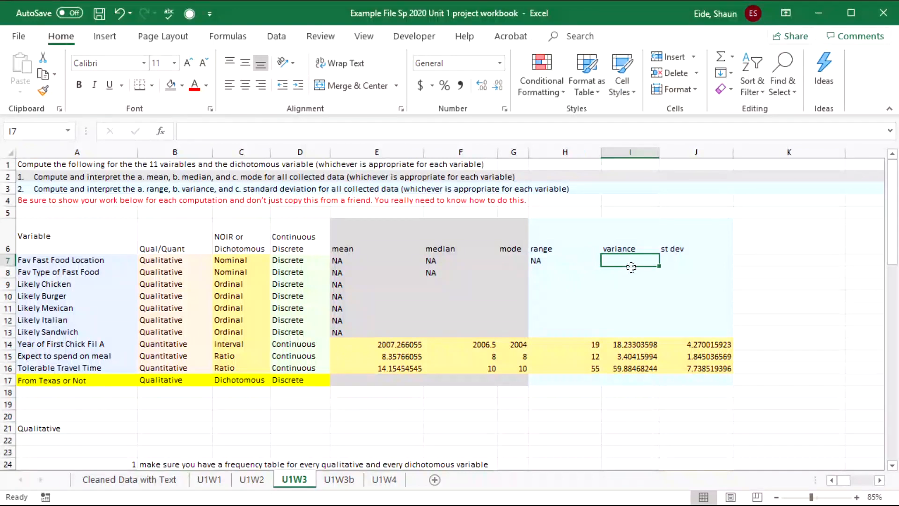
pyautogui.write('NA')
pyautogui.press('Tab')
pyautogui.write('N')
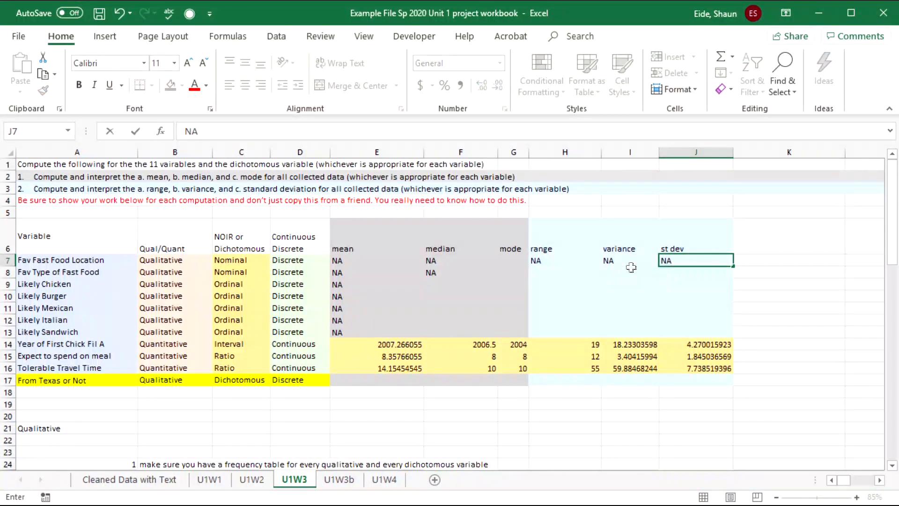
pyautogui.write('A')
pyautogui.press('Tab')
pyautogui.moveTo(538, 261); pyautogui.dragTo(724, 334)
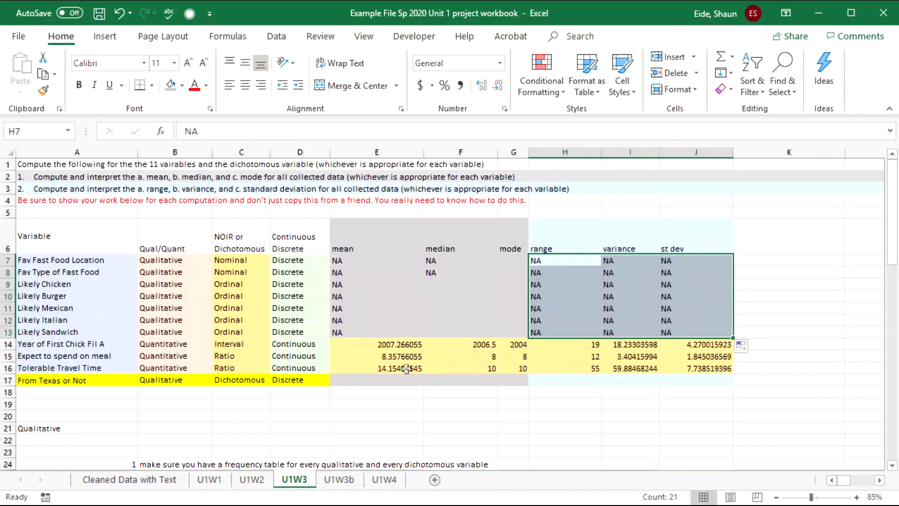
# - Copy a row of NA statistics and paste it into the From Texas or Not row 17
pyautogui.moveTo(443, 285); pyautogui.dragTo(427, 331)
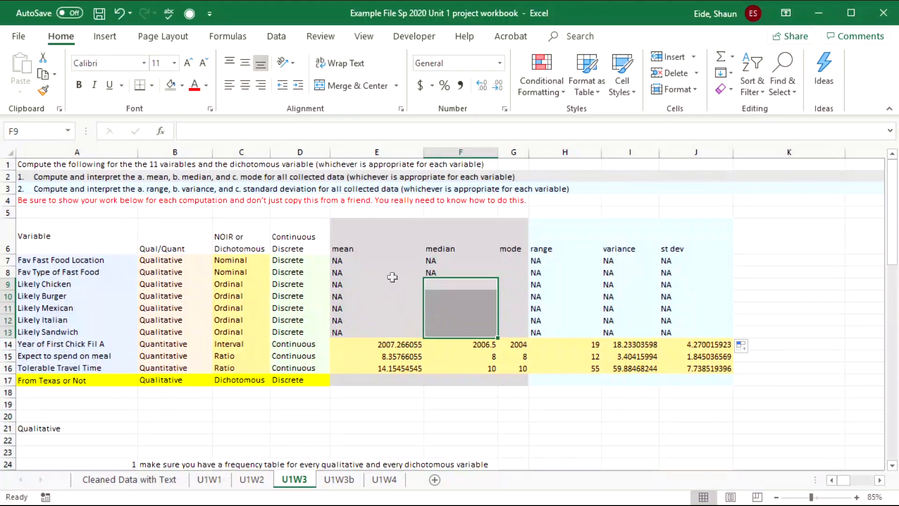
pyautogui.moveTo(510, 260); pyautogui.dragTo(514, 333)
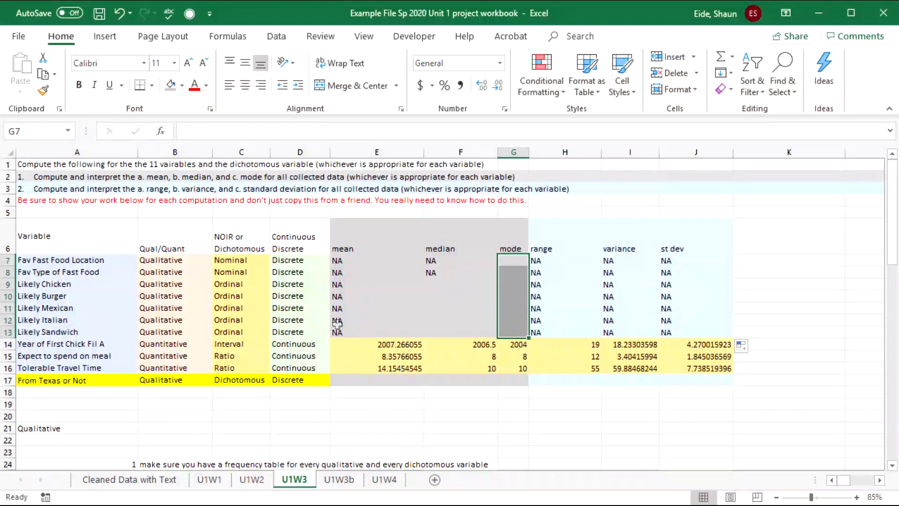
pyautogui.moveTo(340, 273); pyautogui.dragTo(680, 269)
pyautogui.hotkey('ctrl', 'c')
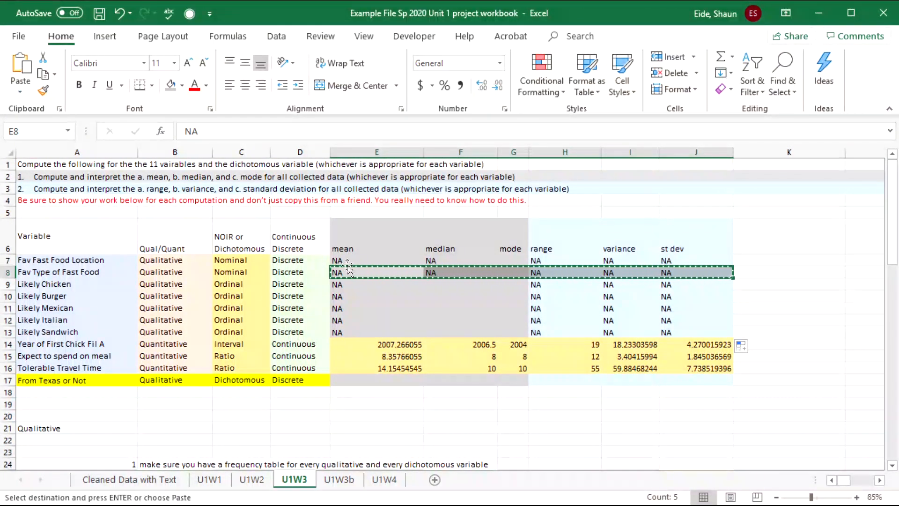
pyautogui.click(350, 382)
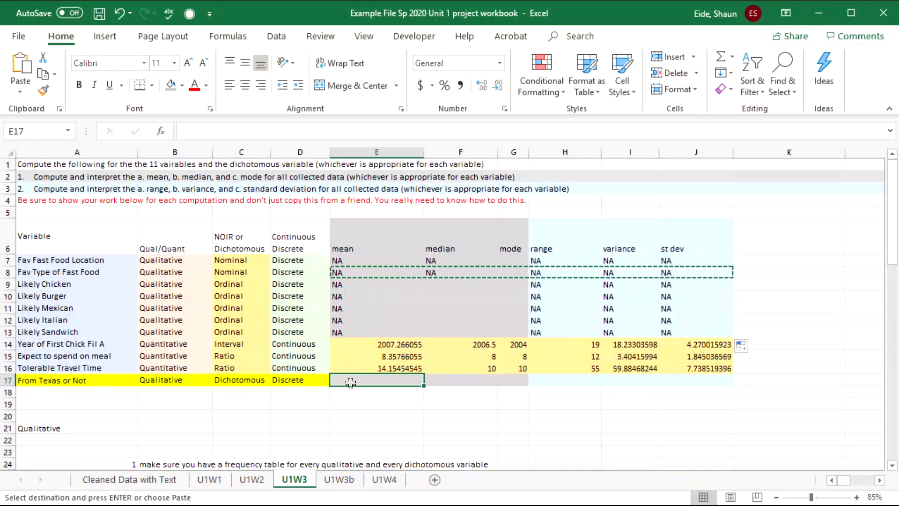
pyautogui.hotkey('ctrl', 'v')
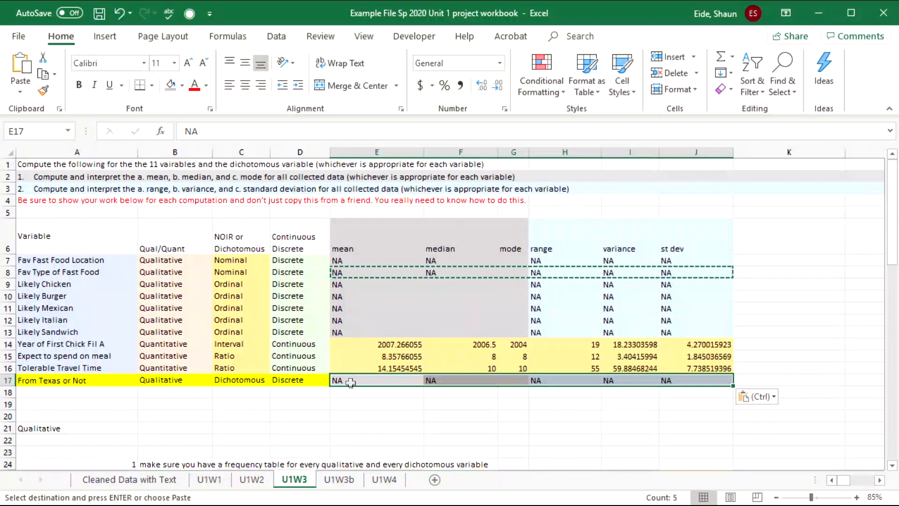
# - Inspect the ordinal rows' empty median and mode cells and the Fav Fast Food Location frequency table
pyautogui.click(395, 311)
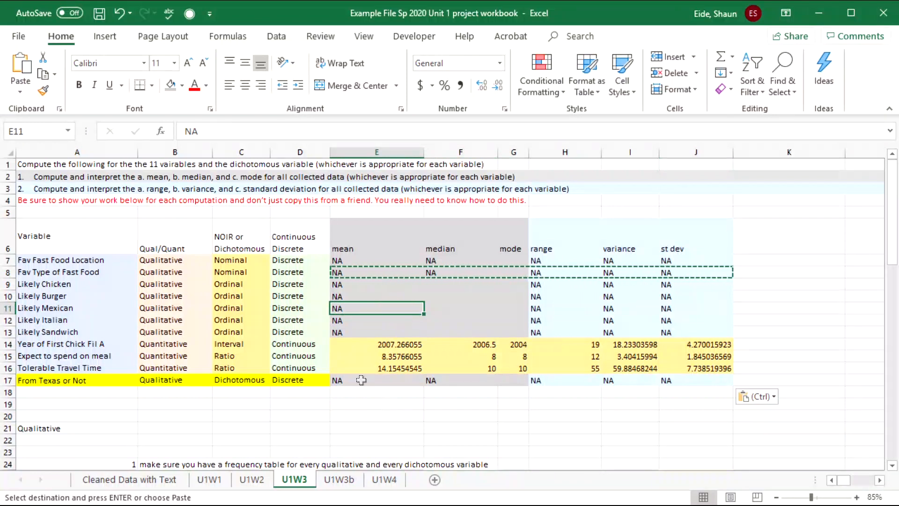
pyautogui.click(227, 276)
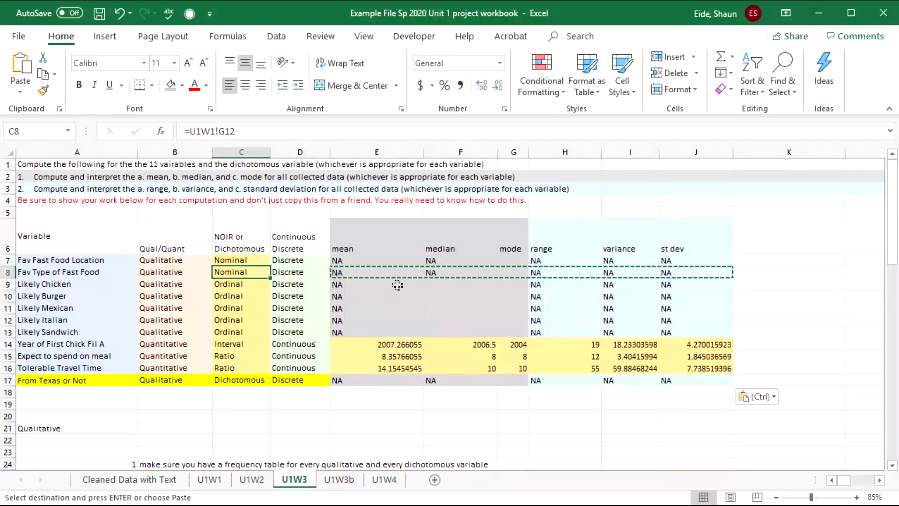
pyautogui.click(370, 282)
pyautogui.click(434, 294)
pyautogui.click(428, 285)
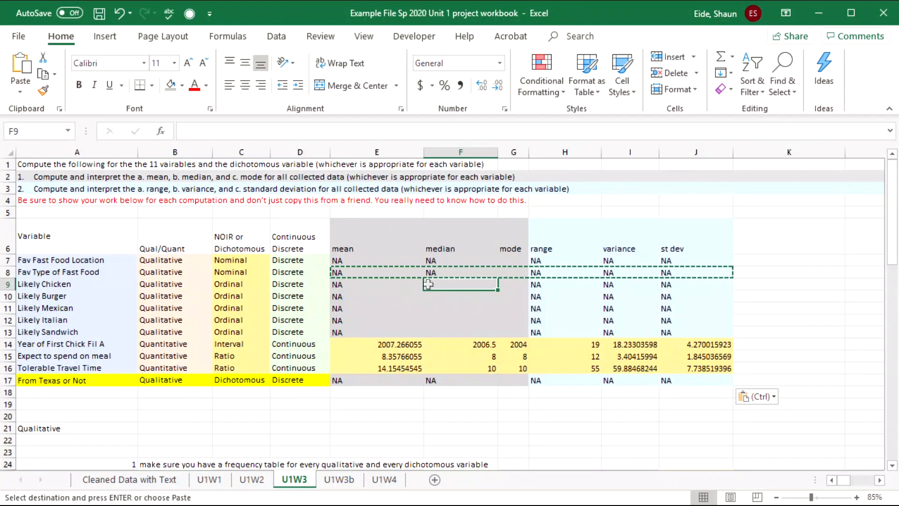
pyautogui.scroll(-3, 375, 285)
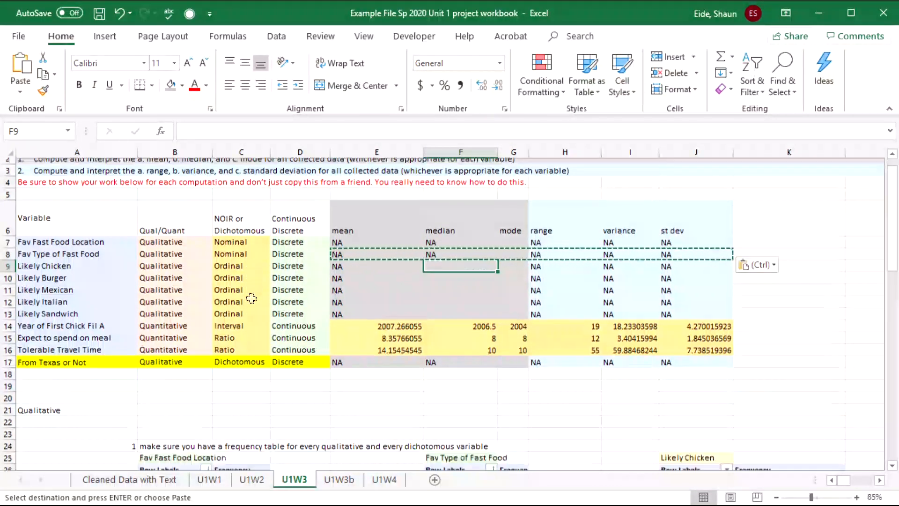
pyautogui.scroll(3, 507, 289)
pyautogui.click(507, 260)
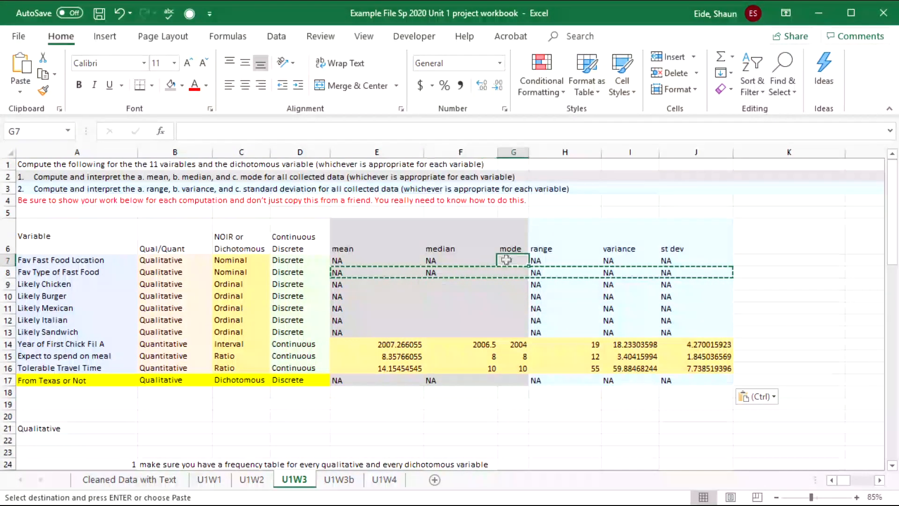
pyautogui.click(123, 262)
pyautogui.scroll(-5, 167, 309)
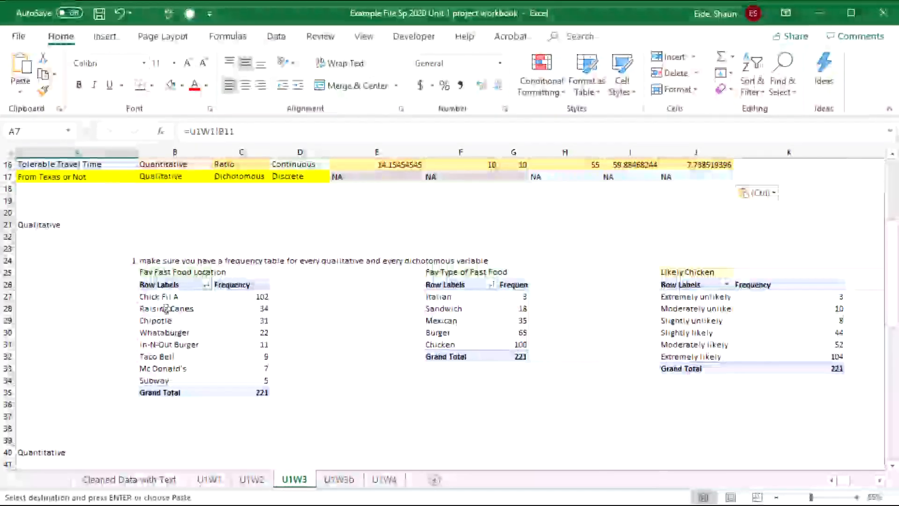
pyautogui.click(163, 273)
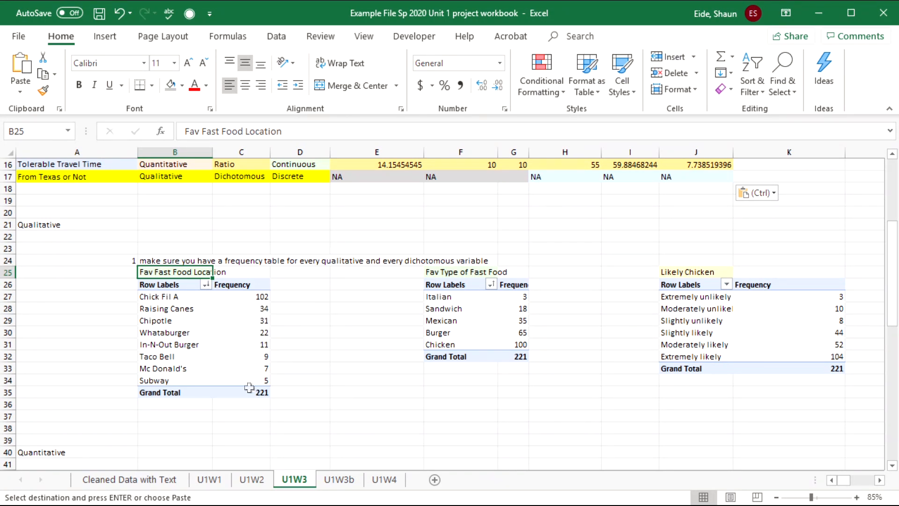
# - Find Chick Fil A as the most frequent location in the Fav Fast Food Location frequency table
pyautogui.click(243, 369)
pyautogui.click(246, 358)
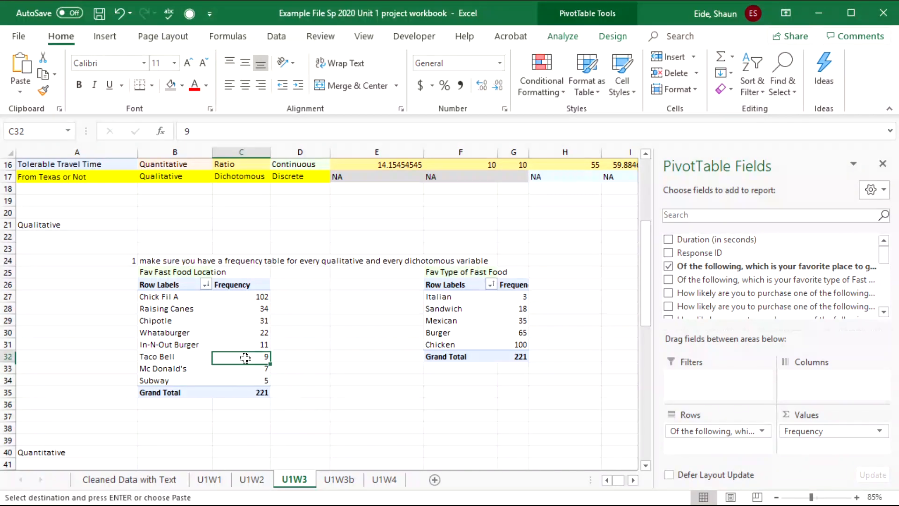
pyautogui.click(249, 343)
pyautogui.click(256, 331)
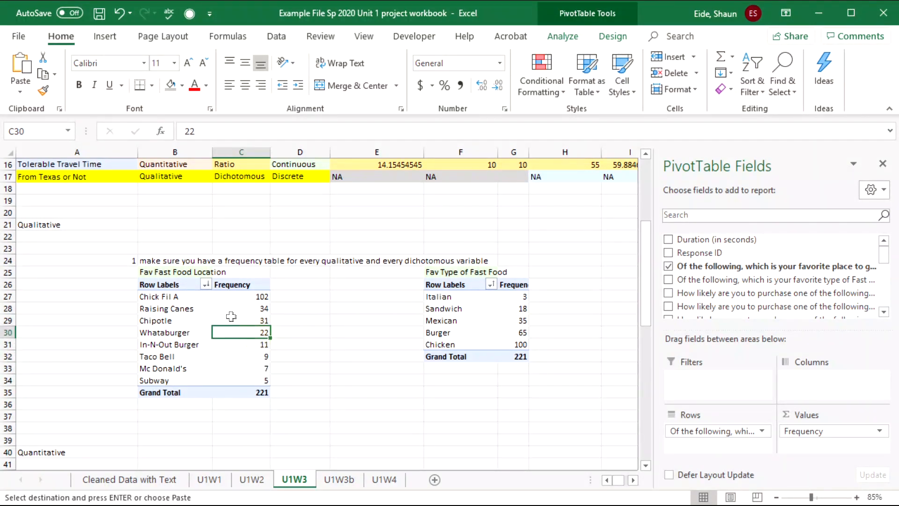
pyautogui.click(256, 321)
pyautogui.click(253, 296)
pyautogui.click(181, 296)
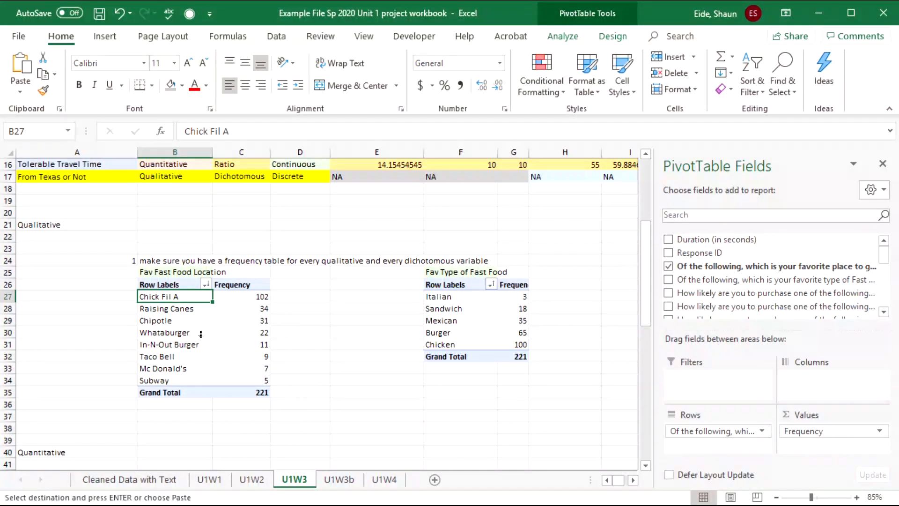
# - Paste Chick Fil A into G7 as the location mode and autofit column G to fit it
pyautogui.scroll(5, 201, 334)
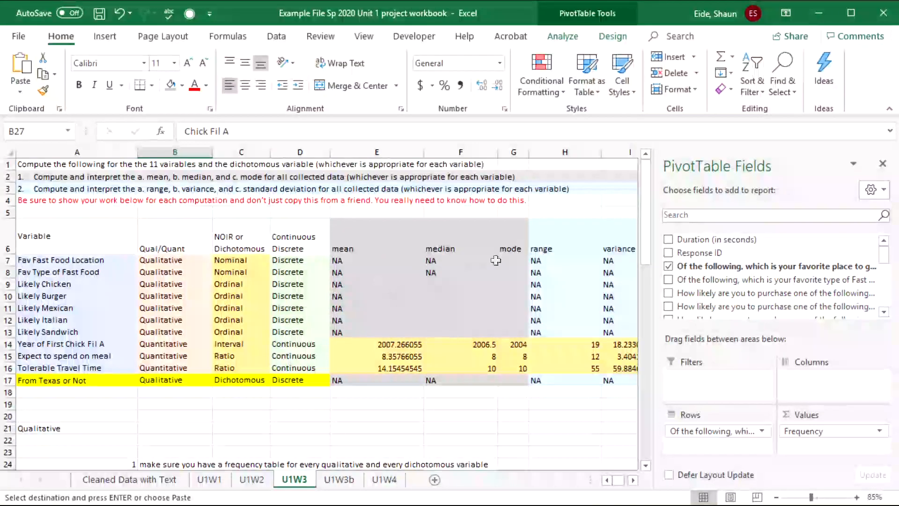
pyautogui.click(517, 259)
pyautogui.write('Chick Fil A')
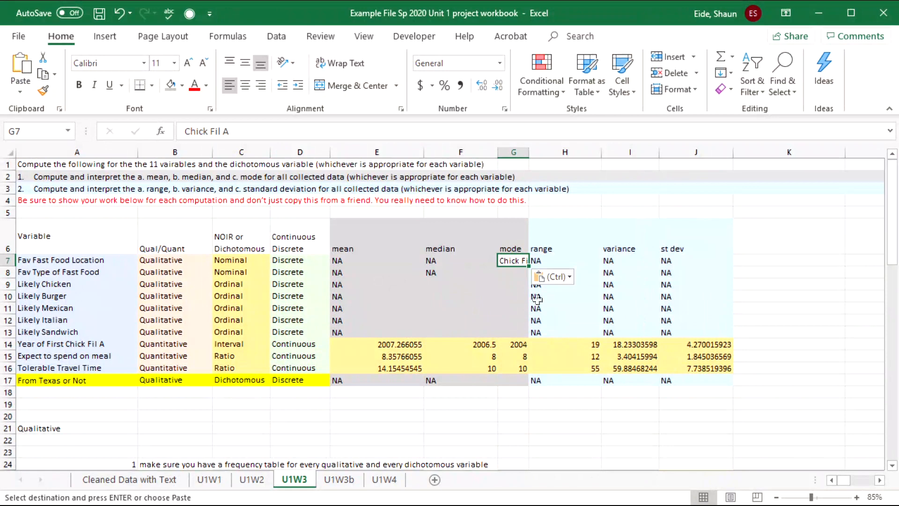
pyautogui.click(552, 276)
pyautogui.press('Escape')
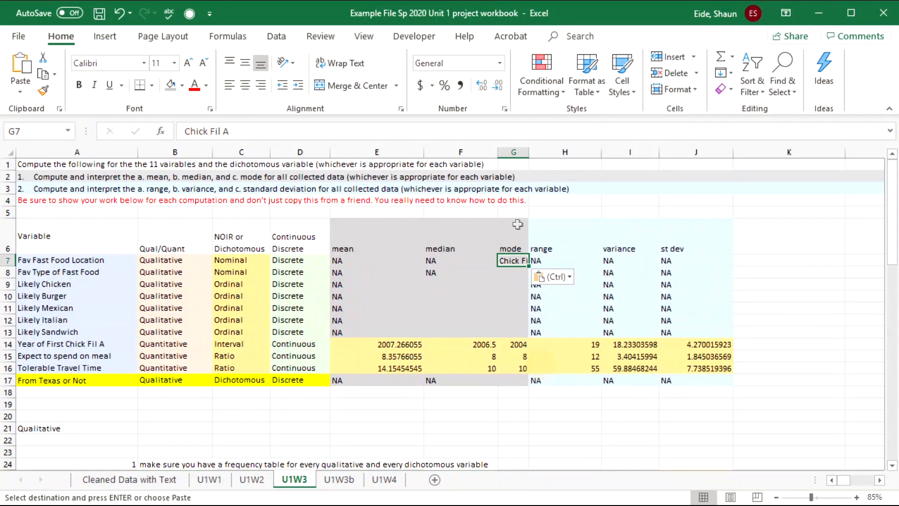
pyautogui.doubleClick(530, 152)
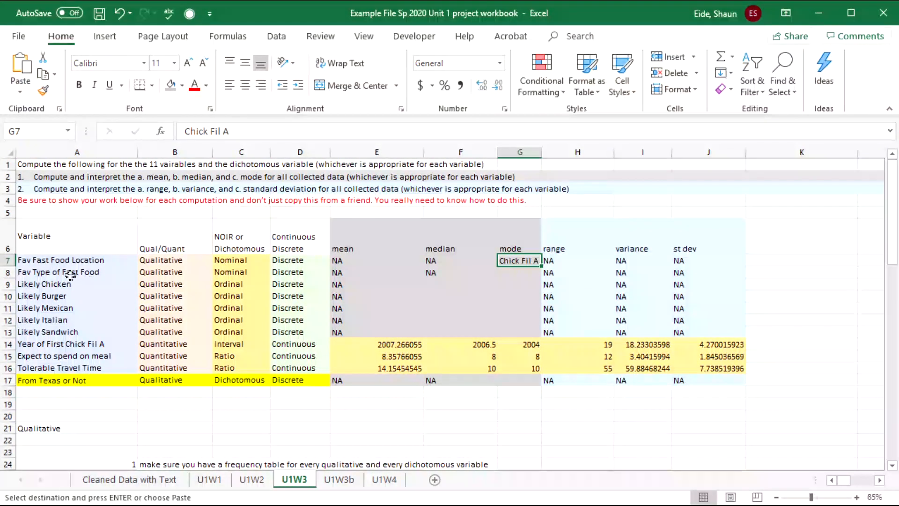
pyautogui.click(515, 275)
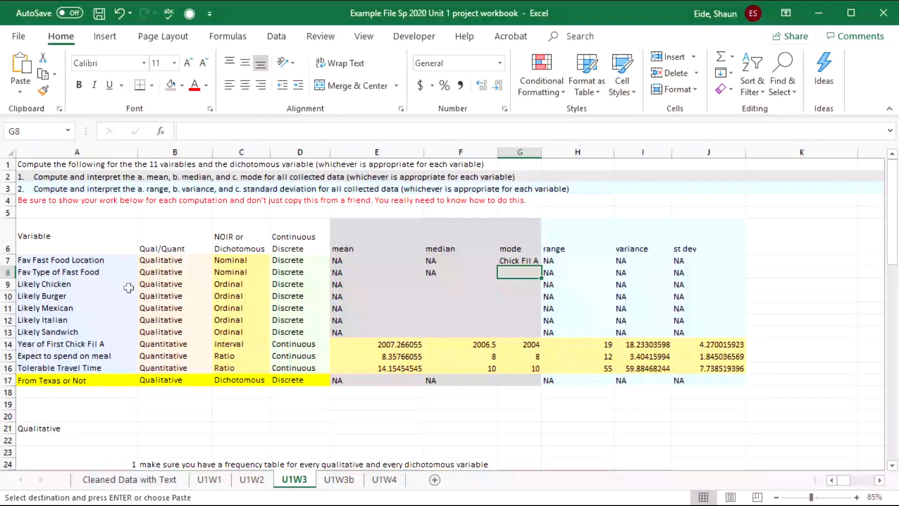
pyautogui.scroll(-5, 99, 268)
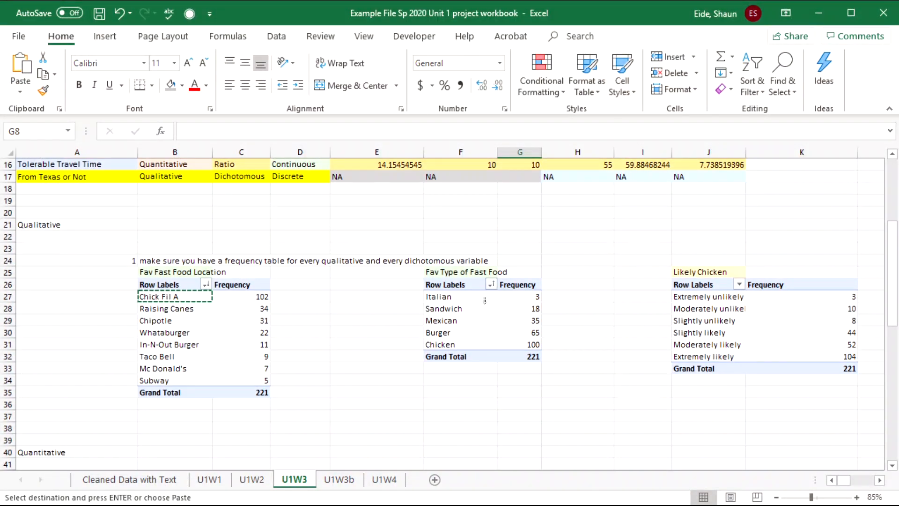
# - Copy Chicken, the food type with the top count of 100, into G8 as the mode
pyautogui.click(518, 320)
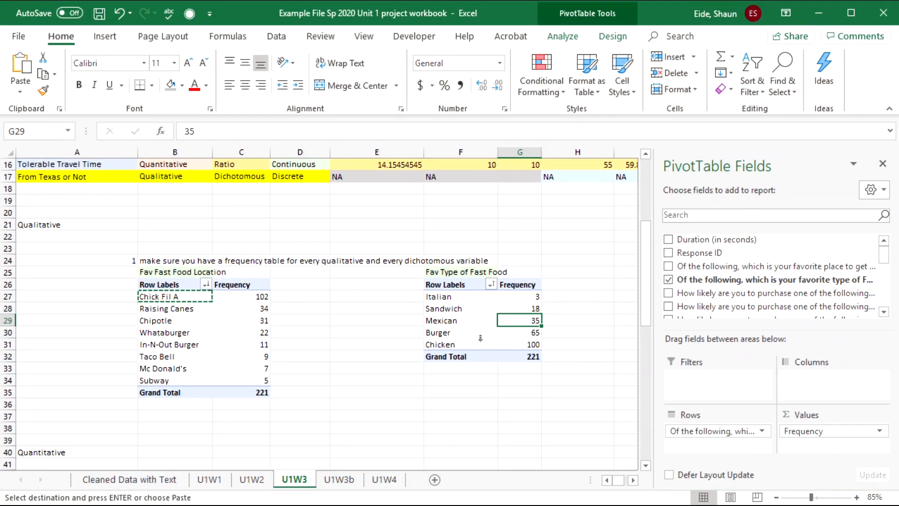
pyautogui.moveTo(481, 344); pyautogui.dragTo(481, 297)
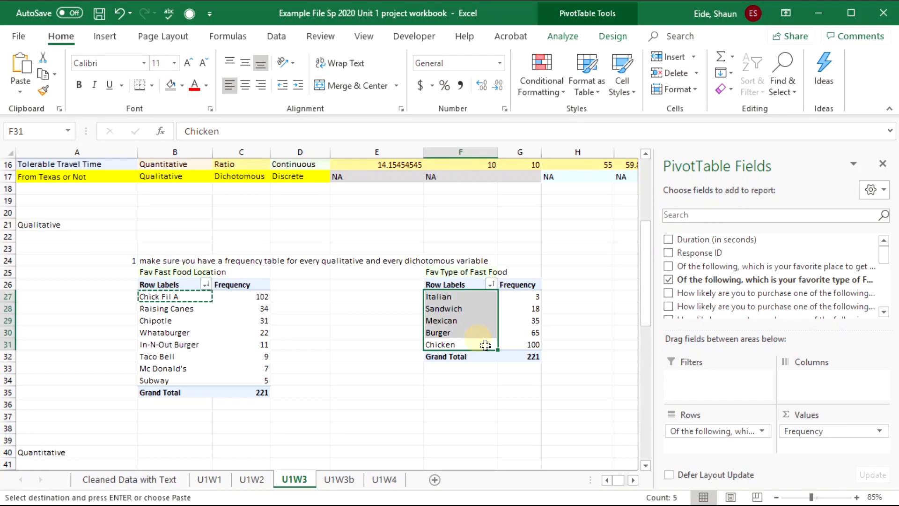
pyautogui.click(532, 346)
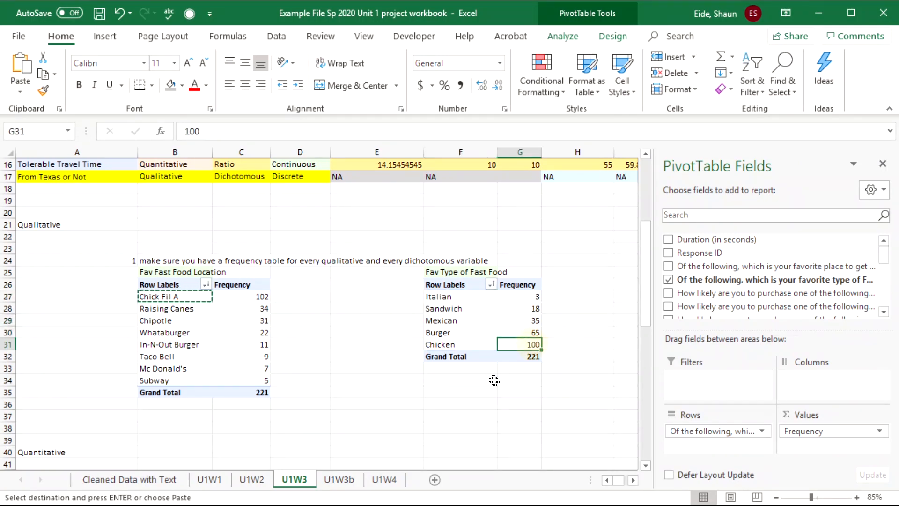
pyautogui.click(436, 344)
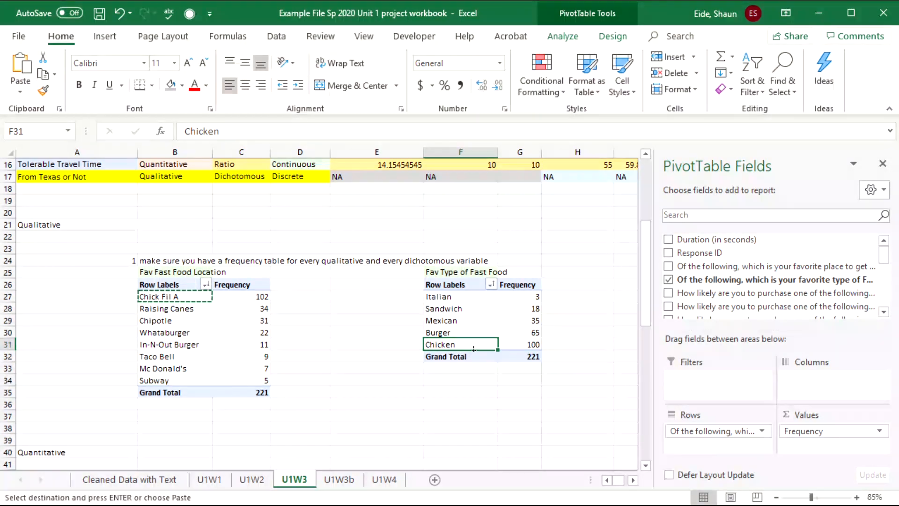
pyautogui.scroll(5, 502, 302)
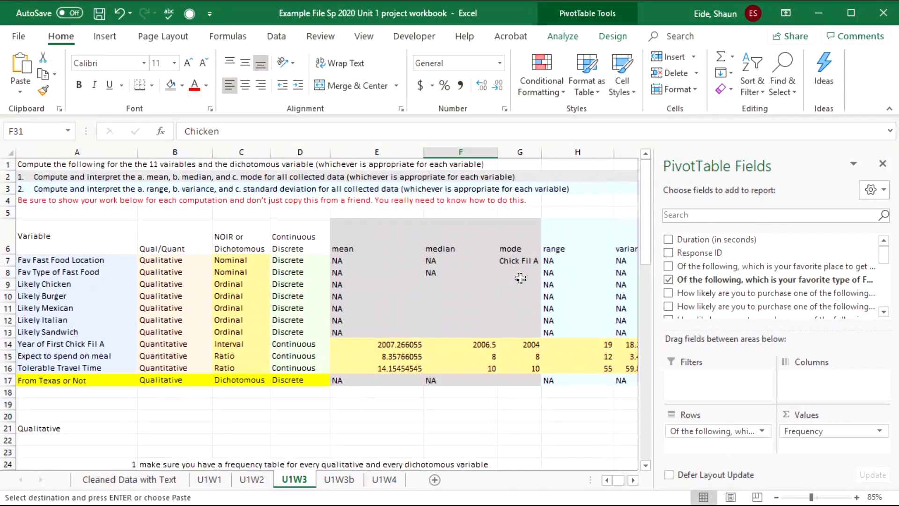
pyautogui.click(520, 278)
pyautogui.write('Chicken')
pyautogui.click(567, 288)
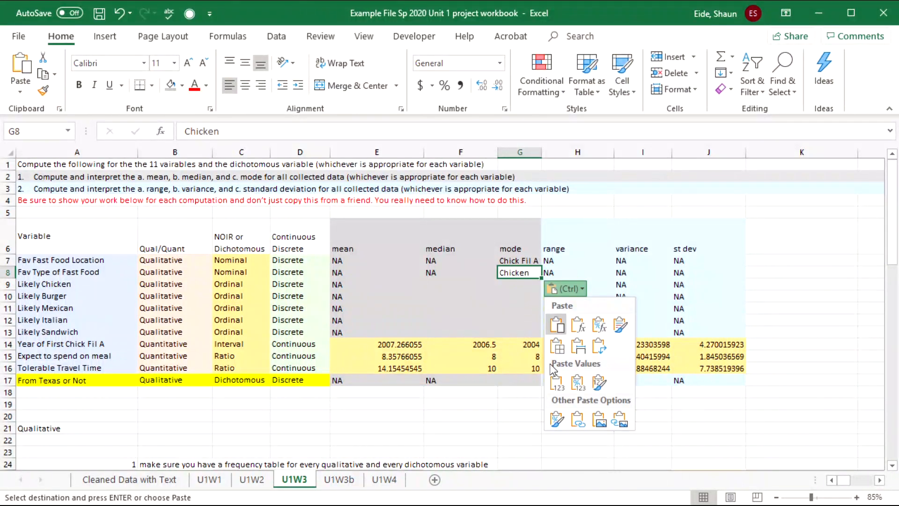
pyautogui.press('Escape')
pyautogui.scroll(-4, 544, 377)
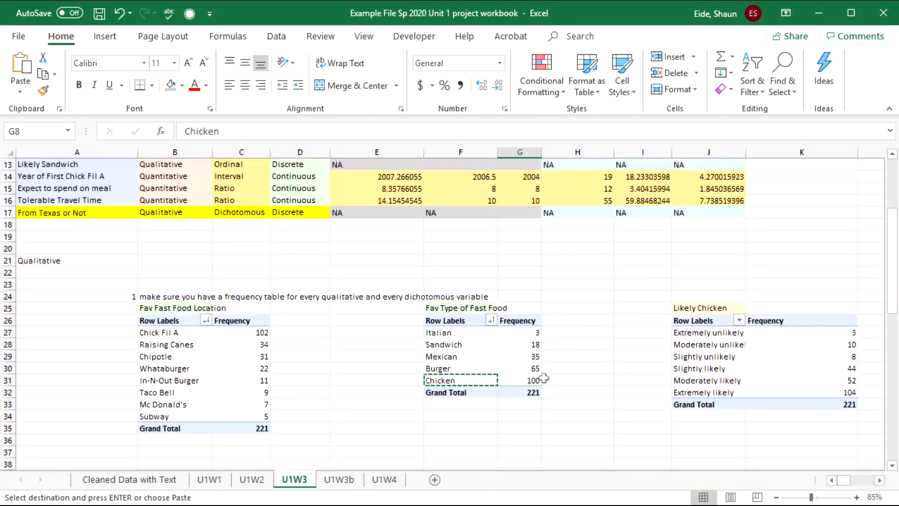
pyautogui.click(692, 368)
pyautogui.click(613, 333)
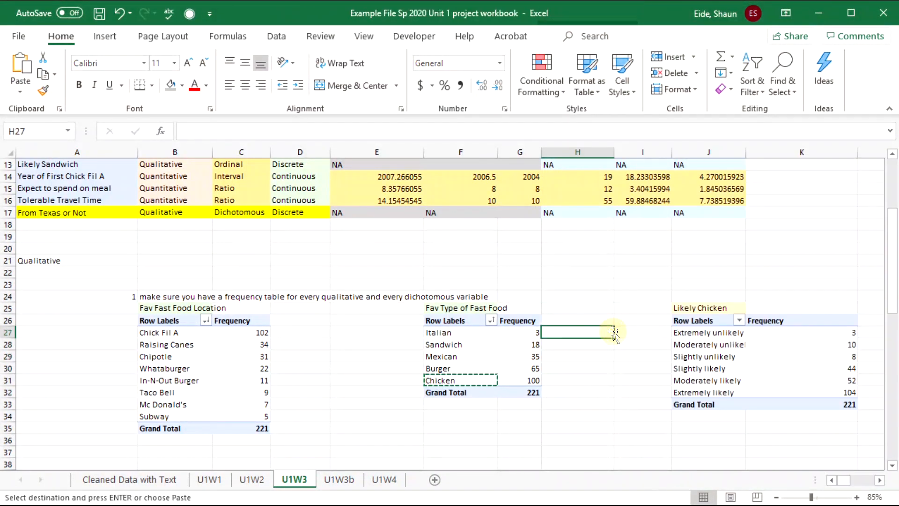
pyautogui.press('Right')
pyautogui.press('Right')
pyautogui.press('Right')
pyautogui.press('Right')
pyautogui.press('Right')
pyautogui.press('Right')
pyautogui.press('Right')
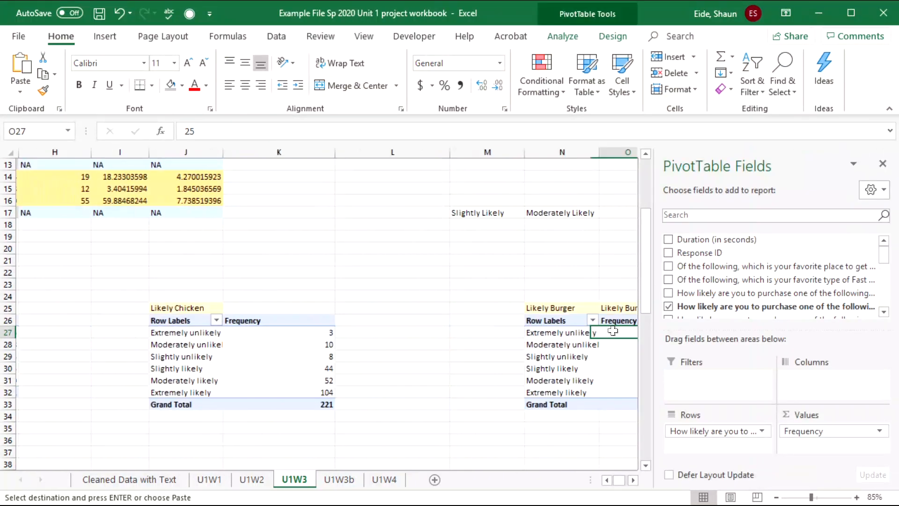
pyautogui.click(411, 309)
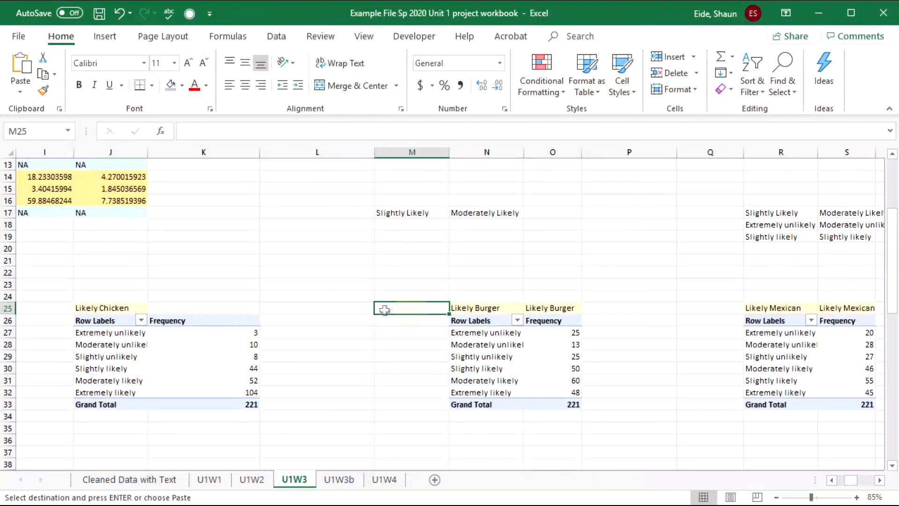
pyautogui.click(255, 401)
pyautogui.click(117, 391)
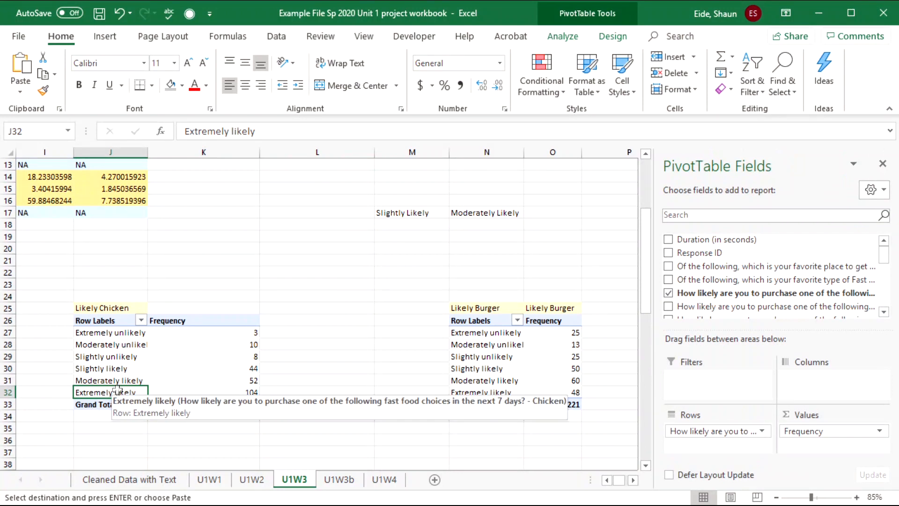
pyautogui.click(177, 388)
pyautogui.click(107, 390)
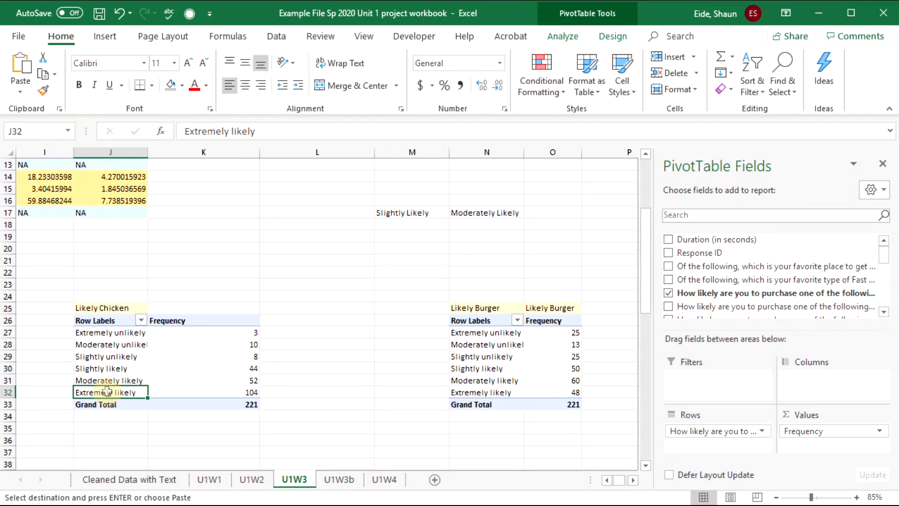
pyautogui.click(234, 391)
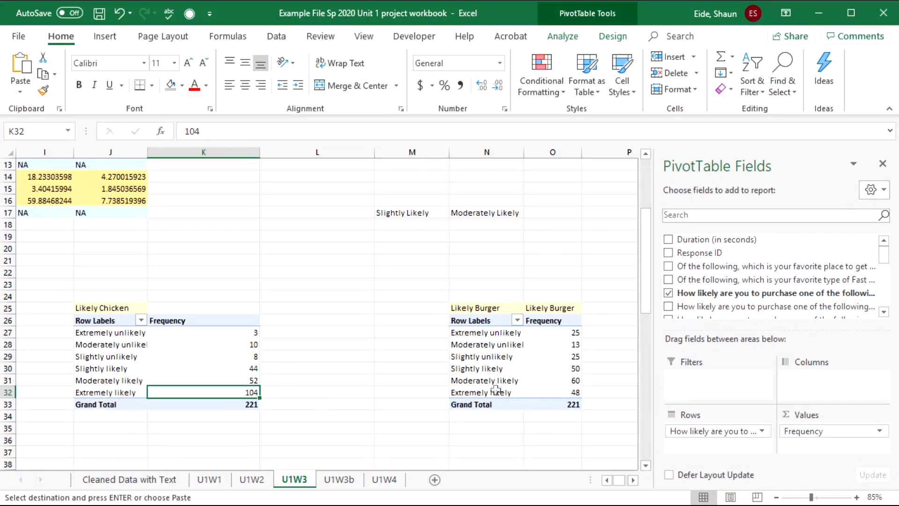
pyautogui.moveTo(568, 332); pyautogui.dragTo(564, 392)
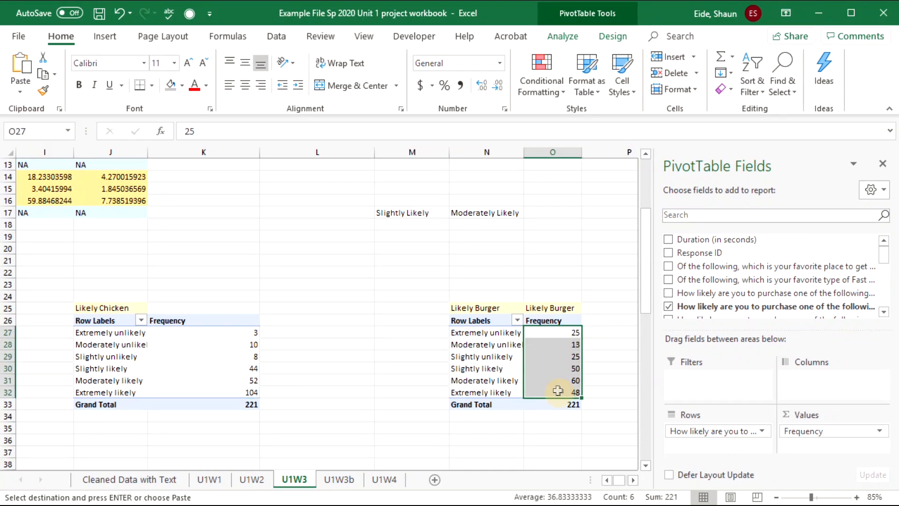
pyautogui.click(537, 380)
pyautogui.click(518, 383)
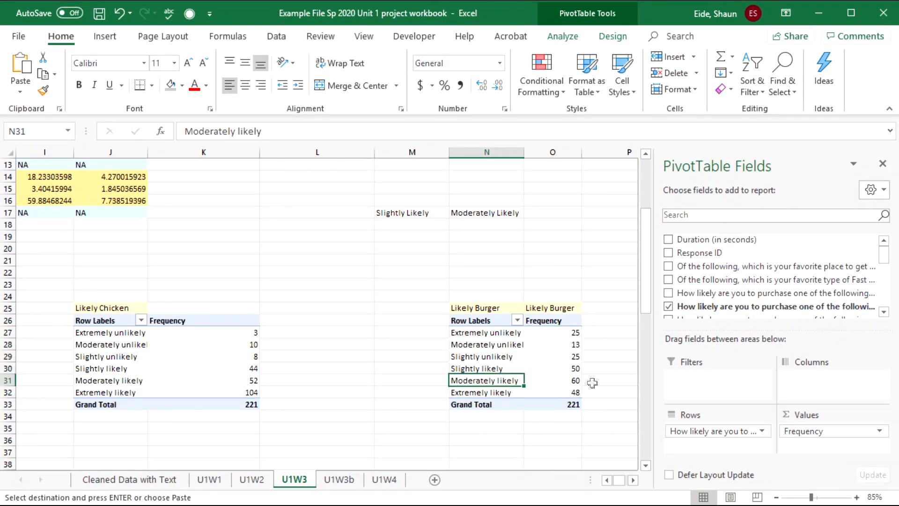
pyautogui.press('Right')
pyautogui.press('Right')
pyautogui.press('Right')
pyautogui.press('Right')
pyautogui.press('Right')
pyautogui.press('Right')
pyautogui.press('Right')
pyautogui.press('Right')
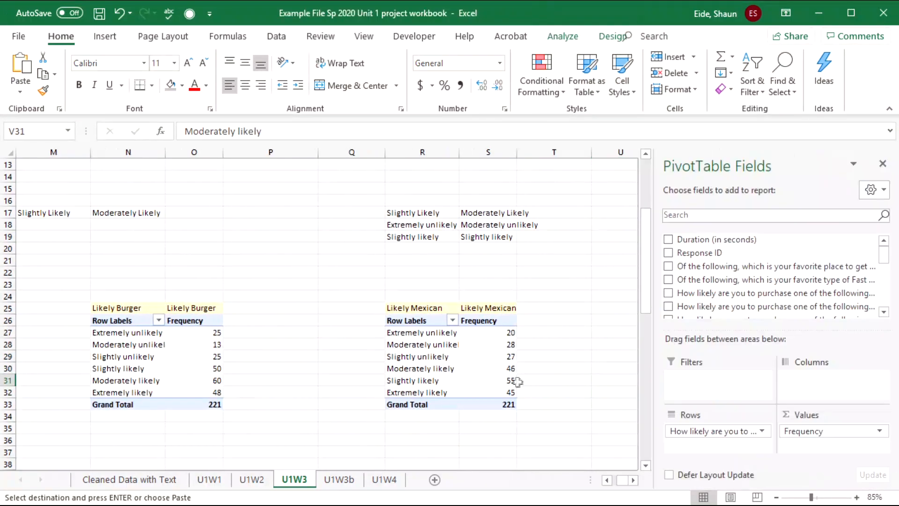
pyautogui.moveTo(507, 333); pyautogui.dragTo(513, 395)
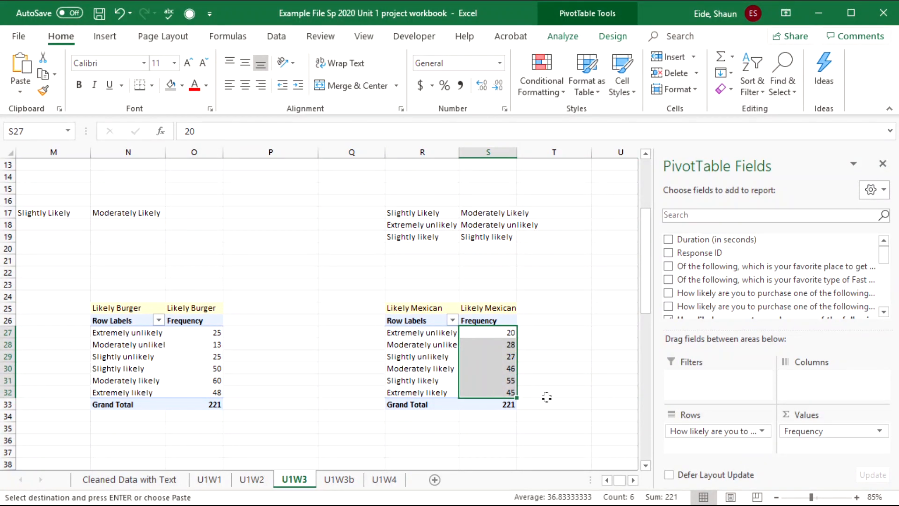
pyautogui.click(448, 379)
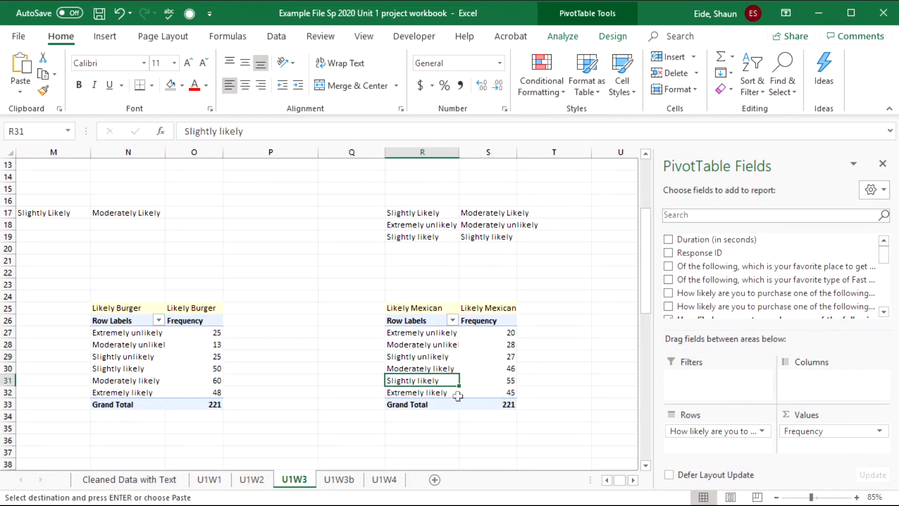
pyautogui.press('Right')
pyautogui.press('Right')
pyautogui.press('Right')
pyautogui.press('Right')
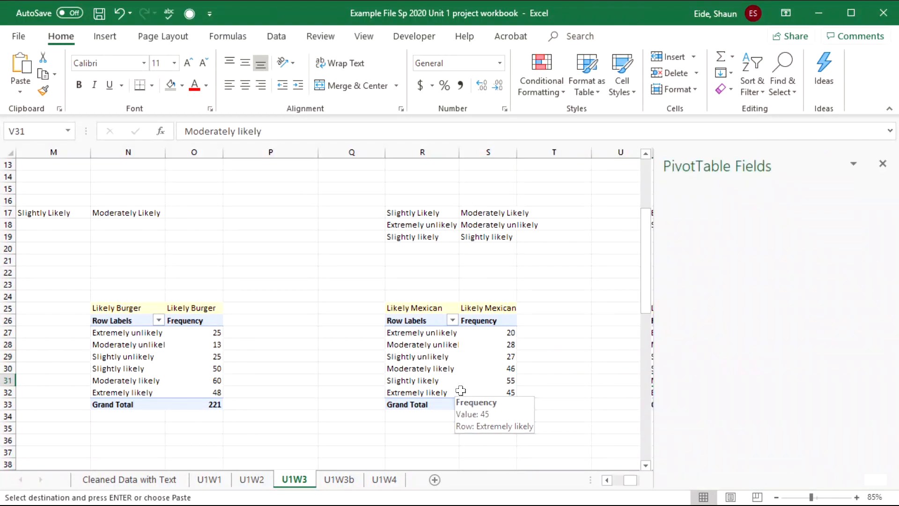
pyautogui.click(396, 369)
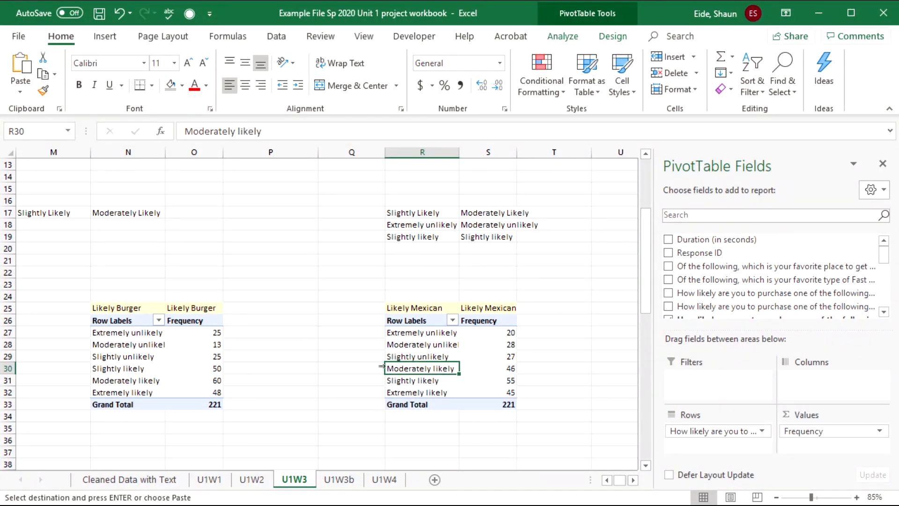
pyautogui.moveTo(459, 369)
pyautogui.mouseDown()
pyautogui.moveTo(461, 381)
pyautogui.moveTo(450, 383)
pyautogui.mouseUp()
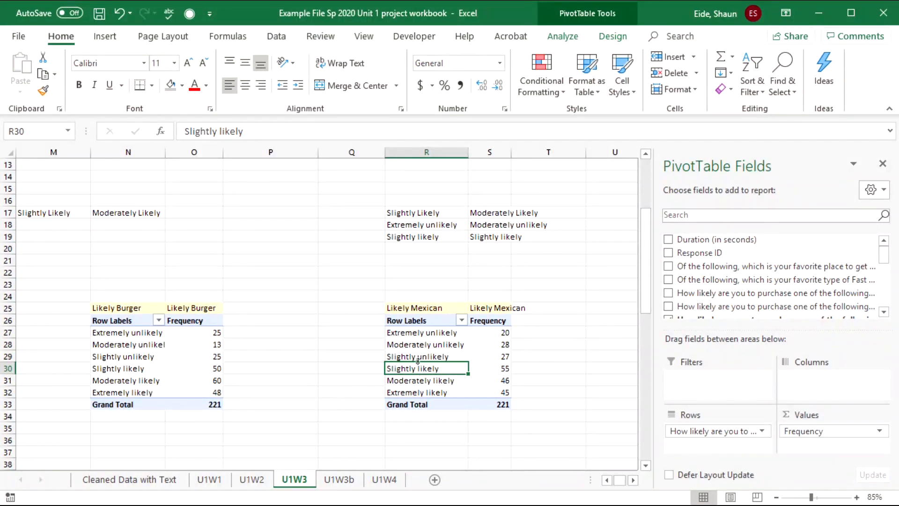
pyautogui.click(582, 357)
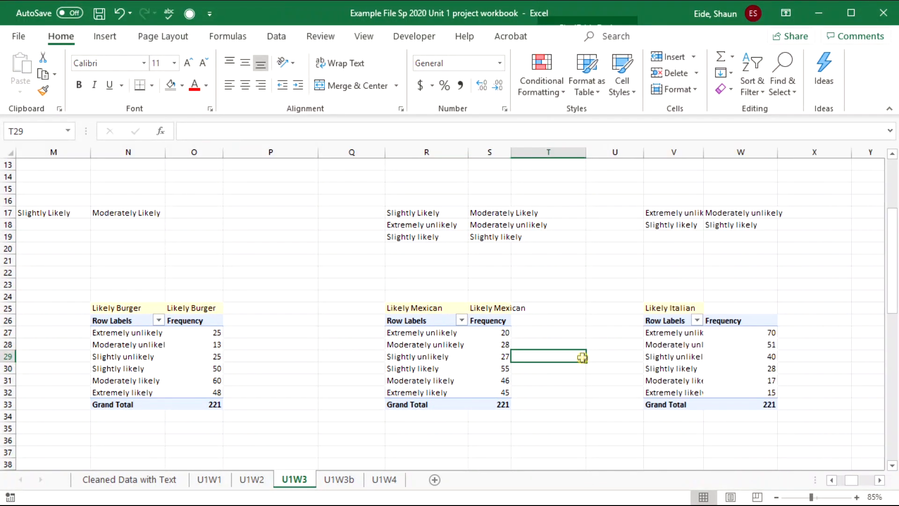
pyautogui.press('Right')
pyautogui.press('Right')
pyautogui.press('Right')
pyautogui.press('Right')
pyautogui.press('Right')
pyautogui.press('Right')
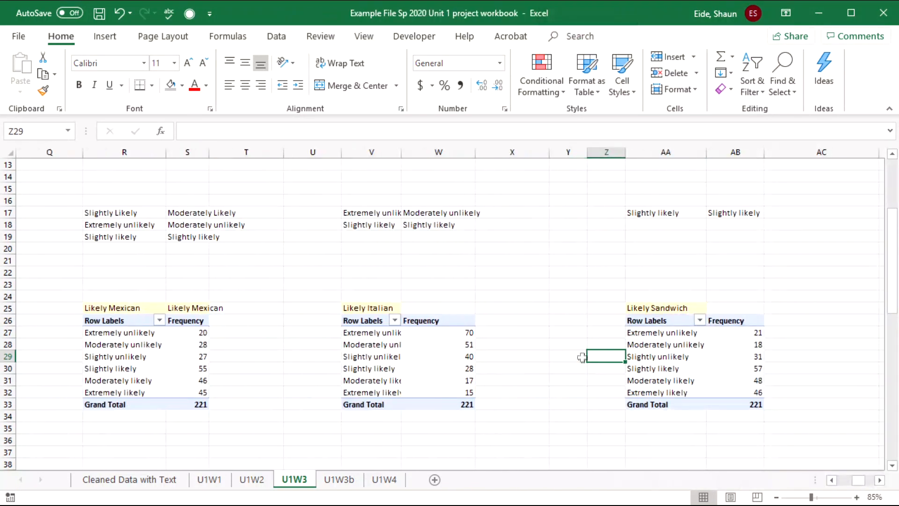
pyautogui.click(459, 365)
pyautogui.click(463, 332)
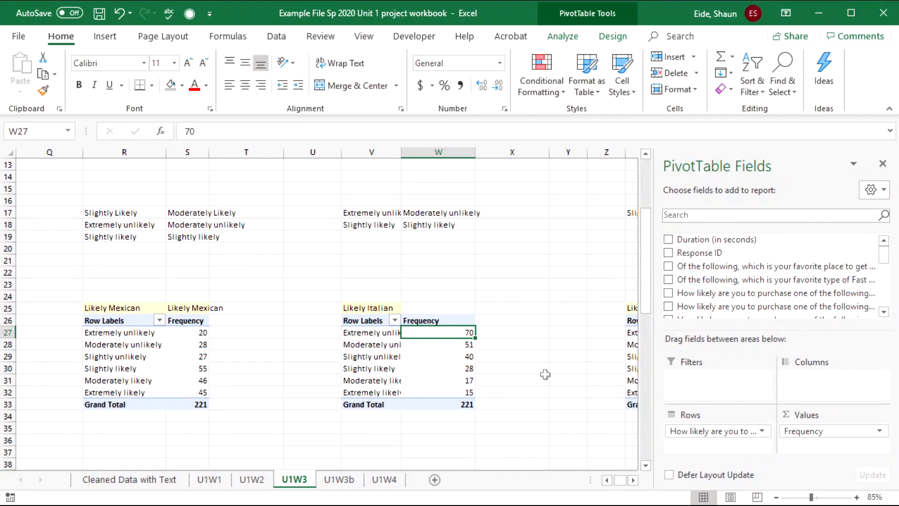
pyautogui.press('Right')
pyautogui.press('Right')
pyautogui.press('Right')
pyautogui.press('Right')
pyautogui.press('Right')
pyautogui.press('Right')
pyautogui.press('Right')
pyautogui.press('Right')
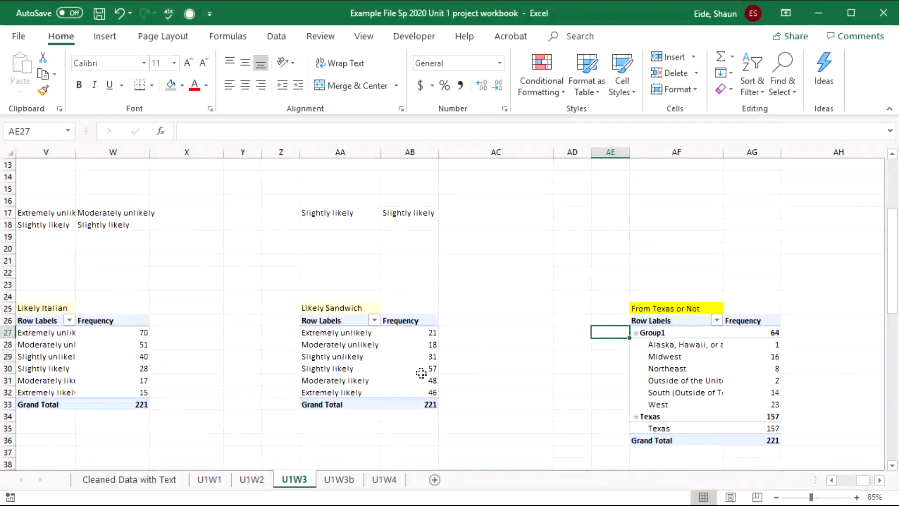
pyautogui.click(574, 357)
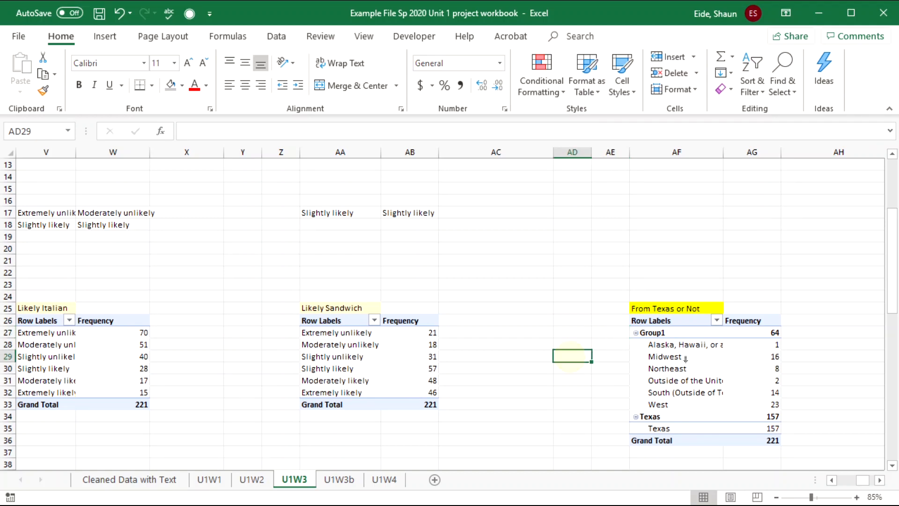
pyautogui.click(655, 368)
pyautogui.click(575, 353)
pyautogui.press('Right')
pyautogui.press('Right')
pyautogui.press('Right')
pyautogui.press('Right')
pyautogui.press('Right')
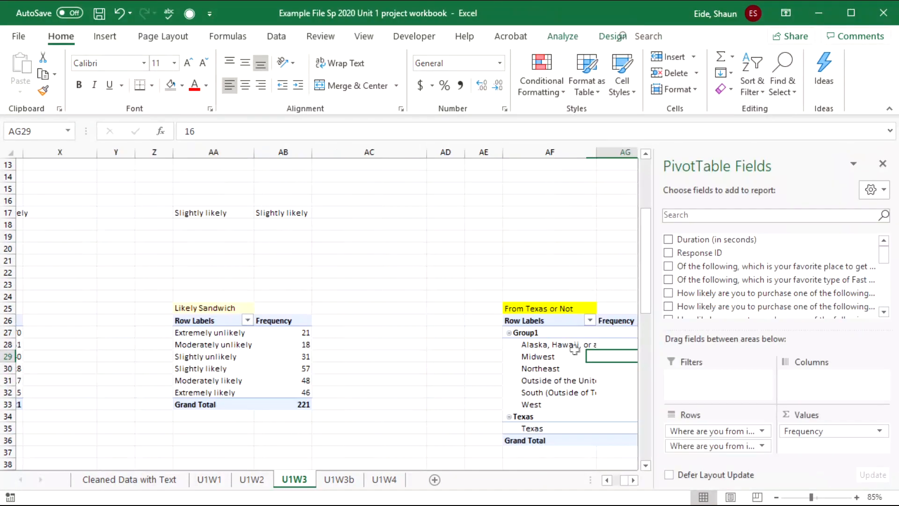
# - Collapse the Group1 and Texas groups in the From Texas or Not pivot
pyautogui.click(330, 392)
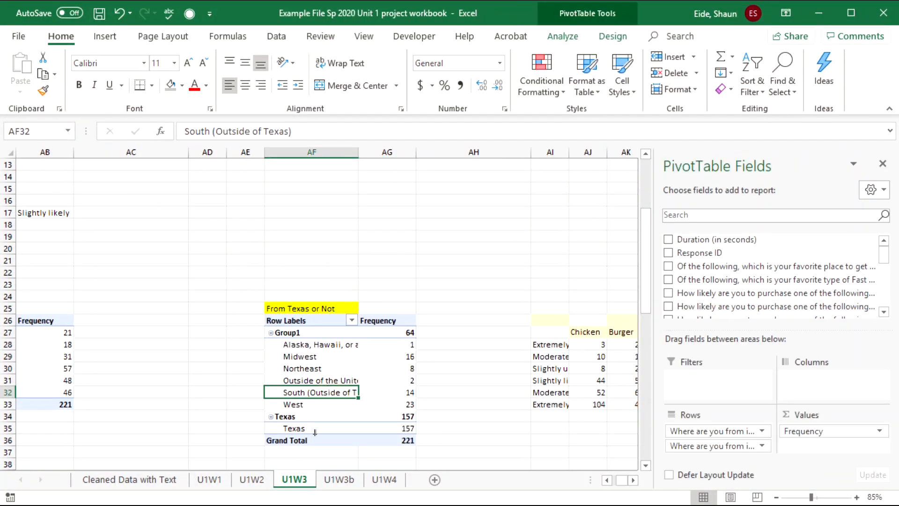
pyautogui.click(270, 331)
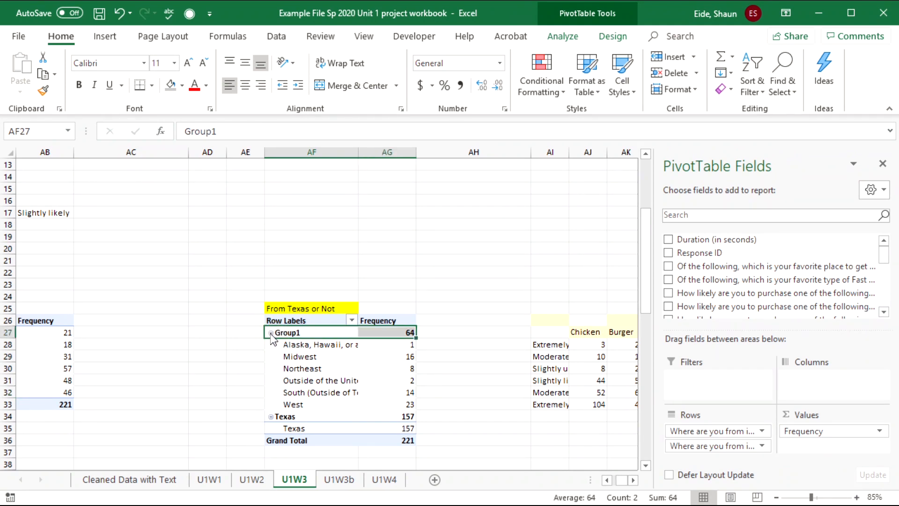
pyautogui.click(270, 332)
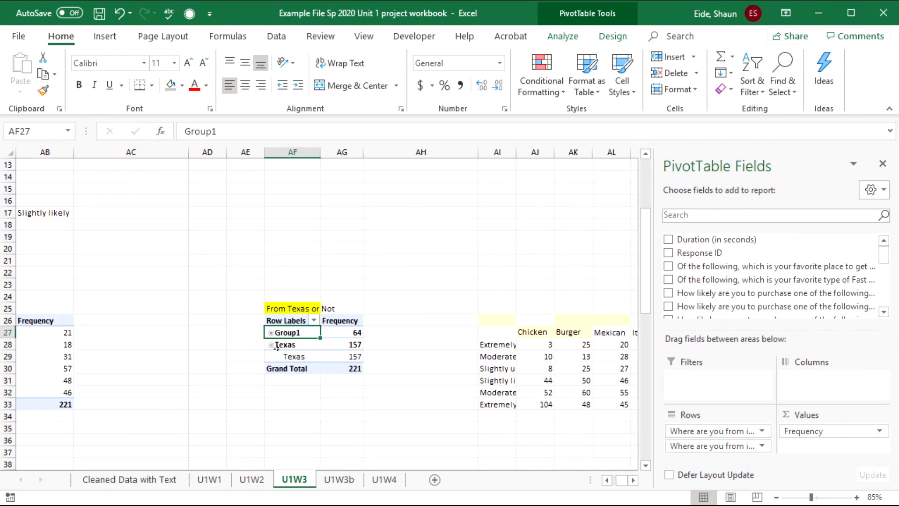
pyautogui.click(270, 345)
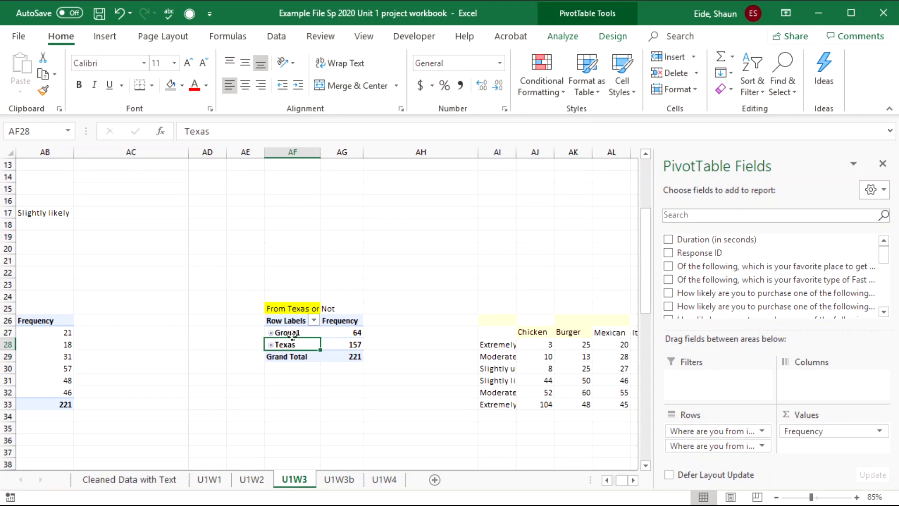
# - Rename Group1 to 'Not From Texas' and autofit column AF to the longer label
pyautogui.click(291, 333)
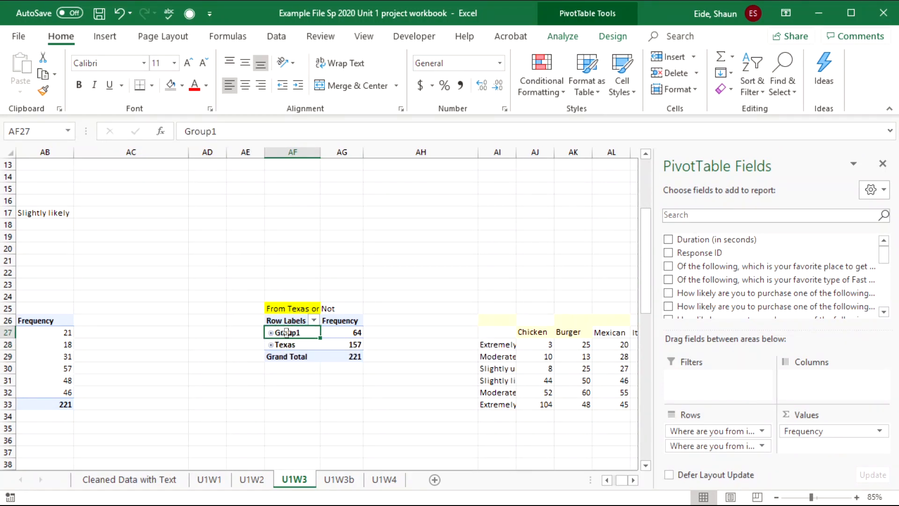
pyautogui.doubleClick(220, 132)
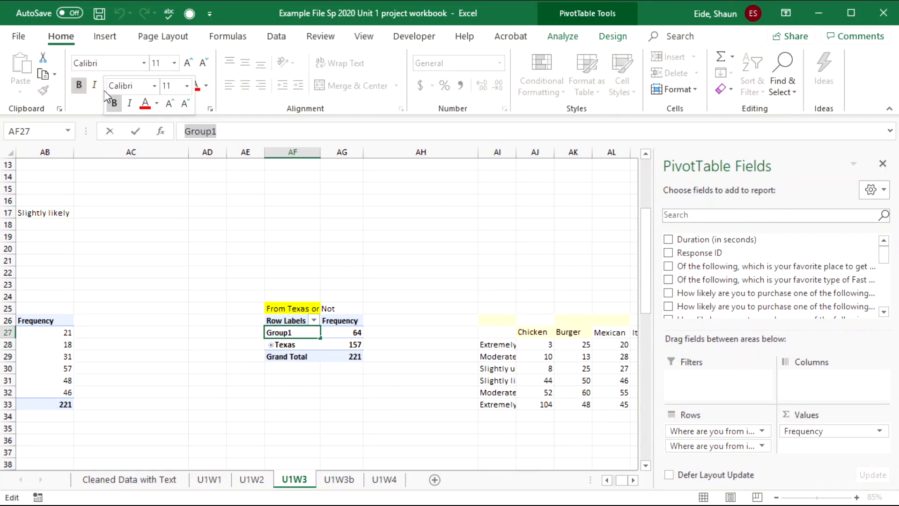
pyautogui.write('Not From Texas')
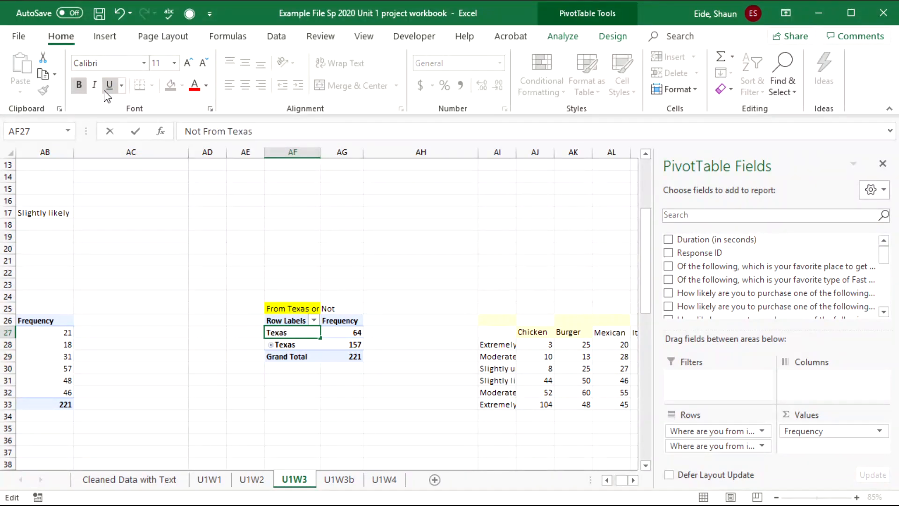
pyautogui.press('Tab')
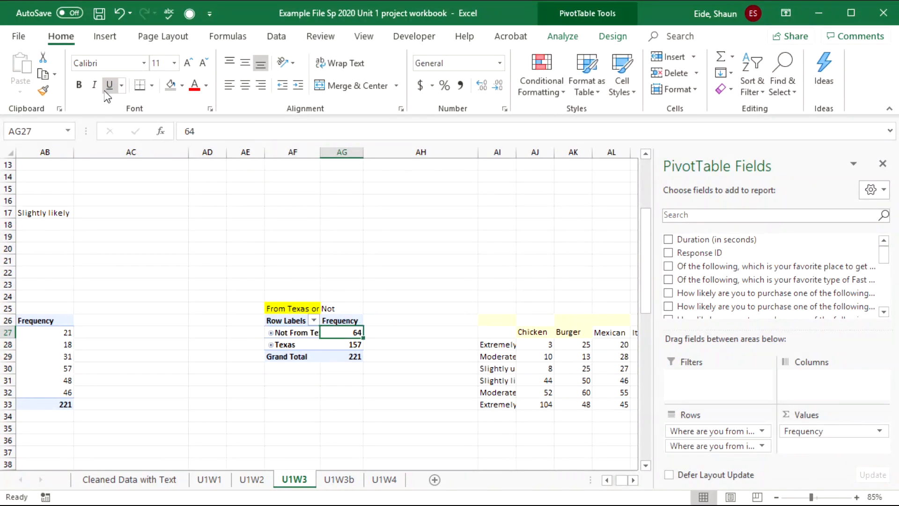
pyautogui.doubleClick(320, 152)
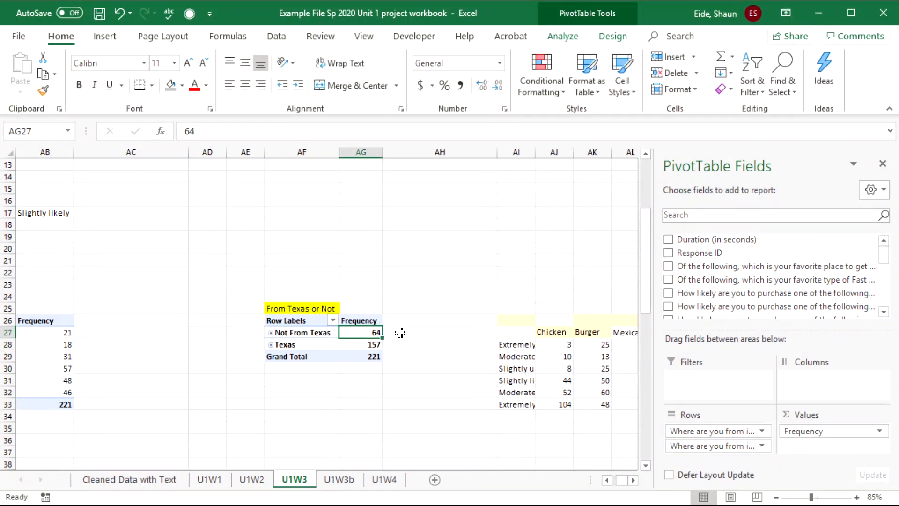
pyautogui.click(312, 345)
pyautogui.click(357, 344)
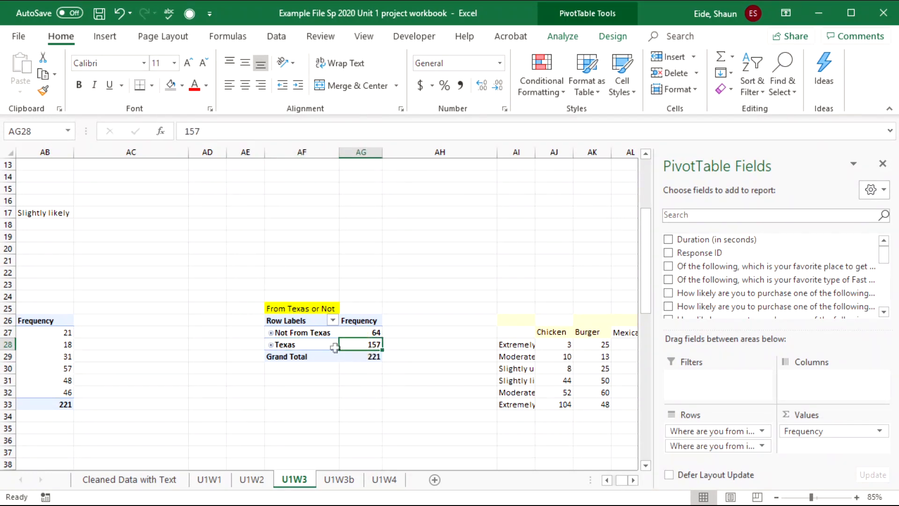
pyautogui.moveTo(319, 342); pyautogui.dragTo(303, 336)
pyautogui.click(9, 188)
pyautogui.moveTo(131, 225); pyautogui.dragTo(11, 164)
# - Enter Texas in G17 as the mode for From Texas or Not
pyautogui.click(492, 368)
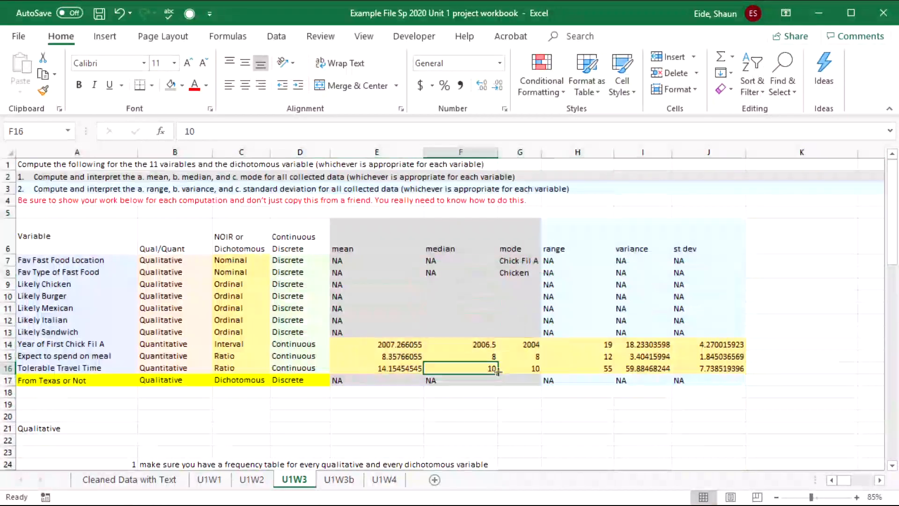
pyautogui.click(515, 381)
pyautogui.write('Texas')
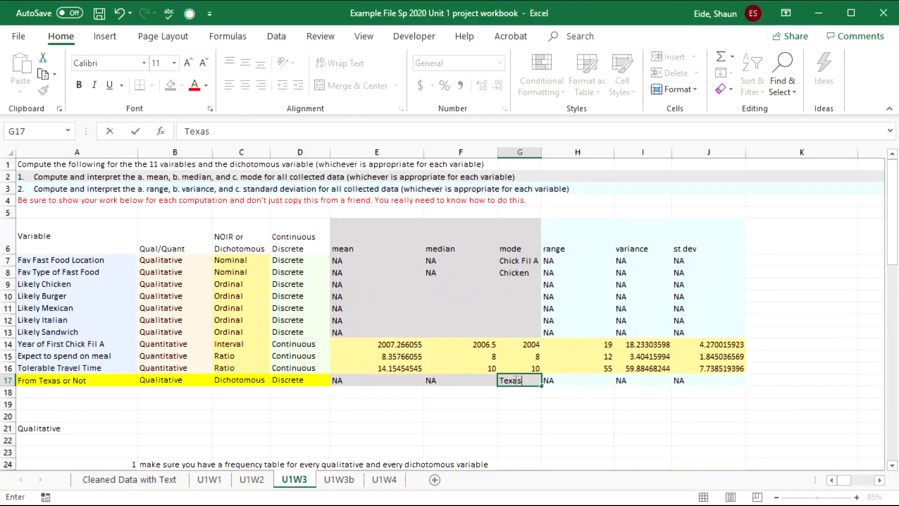
pyautogui.click(516, 307)
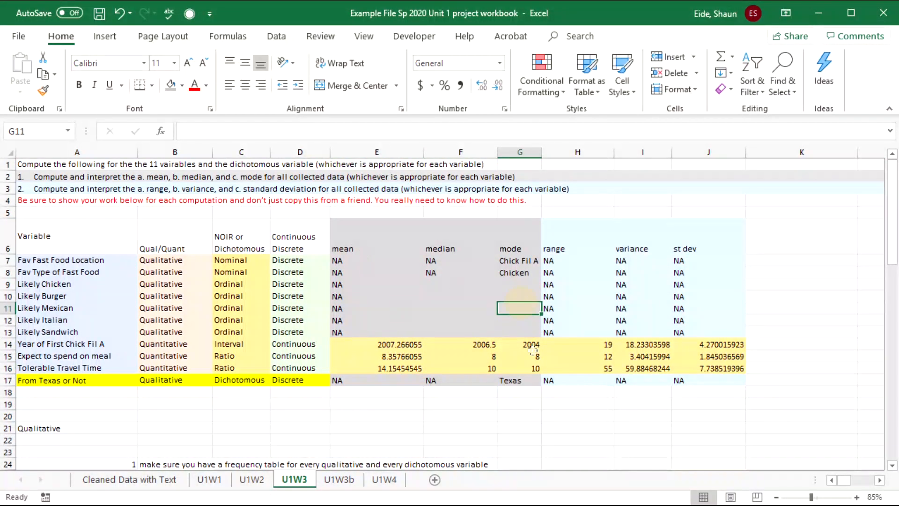
# - Bring the Likely Chicken pivot into view and review its likelihood rows and counts
pyautogui.scroll(-3, 529, 335)
pyautogui.scroll(-2, 529, 335)
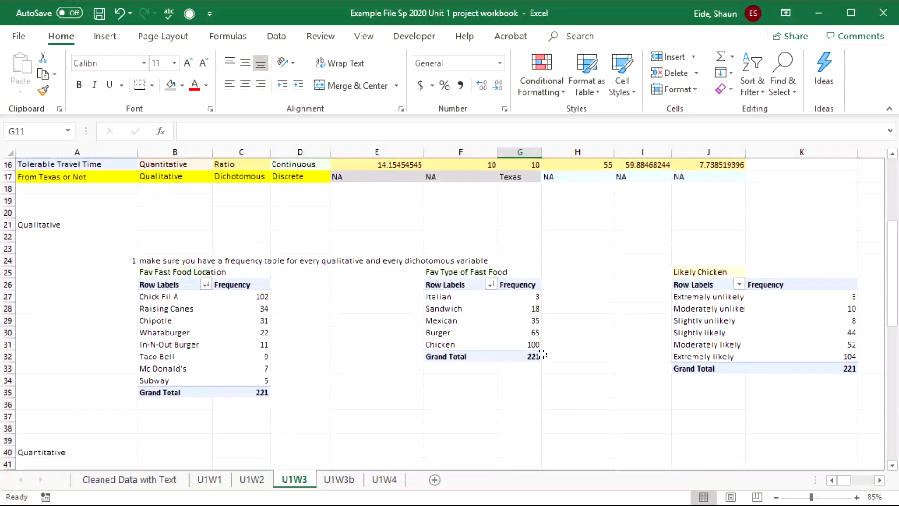
pyautogui.press('Right')
pyautogui.click(596, 335)
pyautogui.click(645, 358)
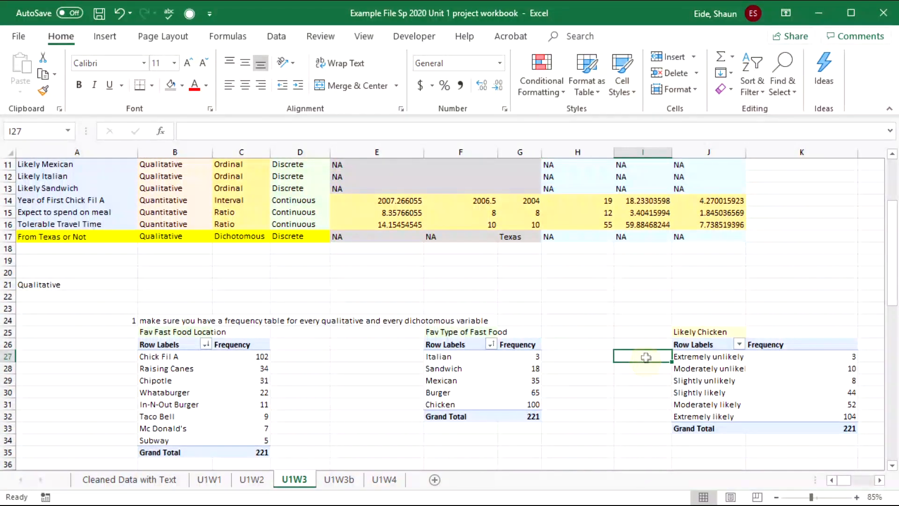
pyautogui.press('Right')
pyautogui.press('Right')
pyautogui.press('Right')
pyautogui.click(422, 368)
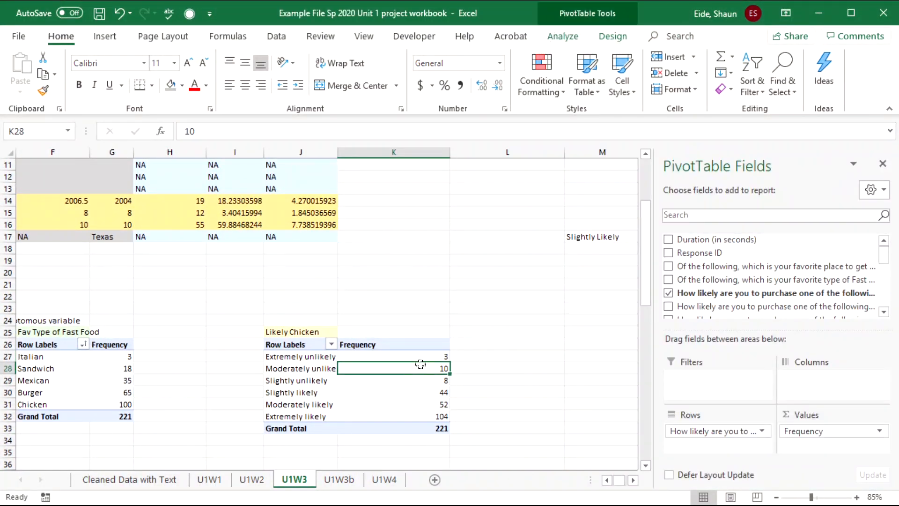
pyautogui.click(501, 359)
pyautogui.click(444, 368)
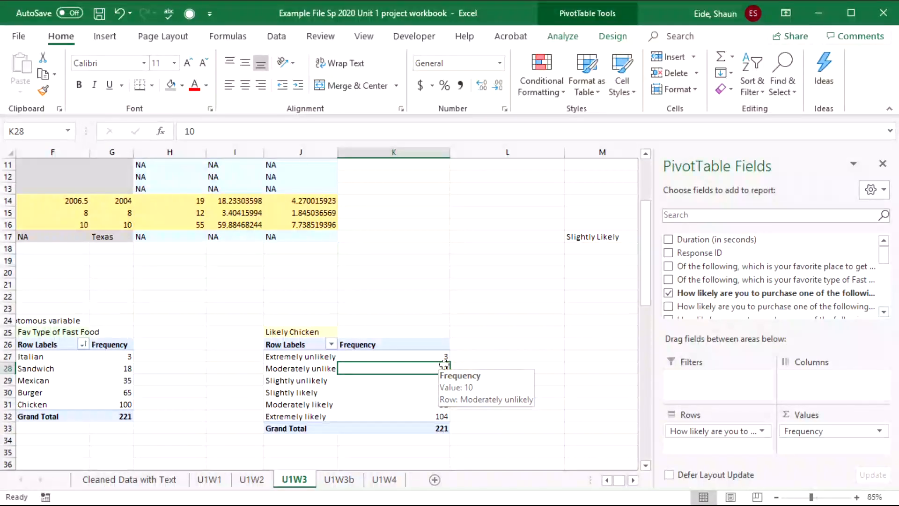
pyautogui.click(506, 323)
pyautogui.click(279, 358)
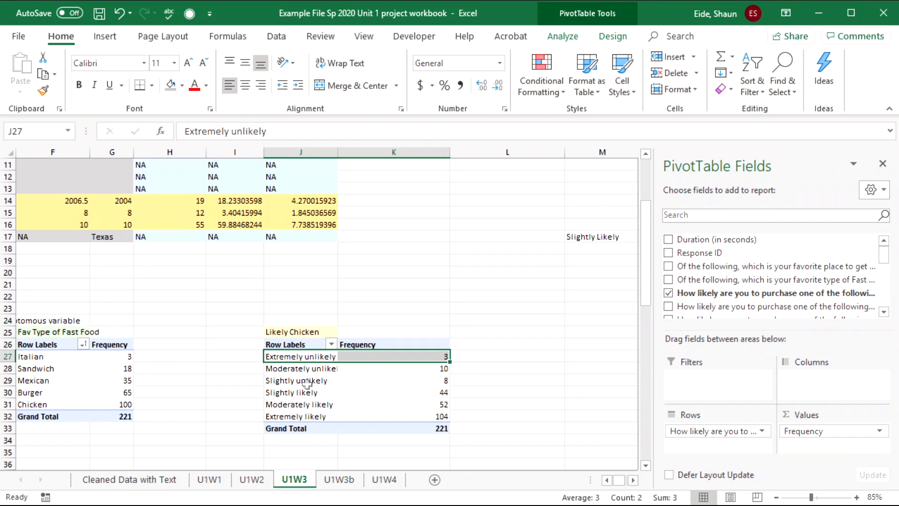
pyautogui.click(313, 418)
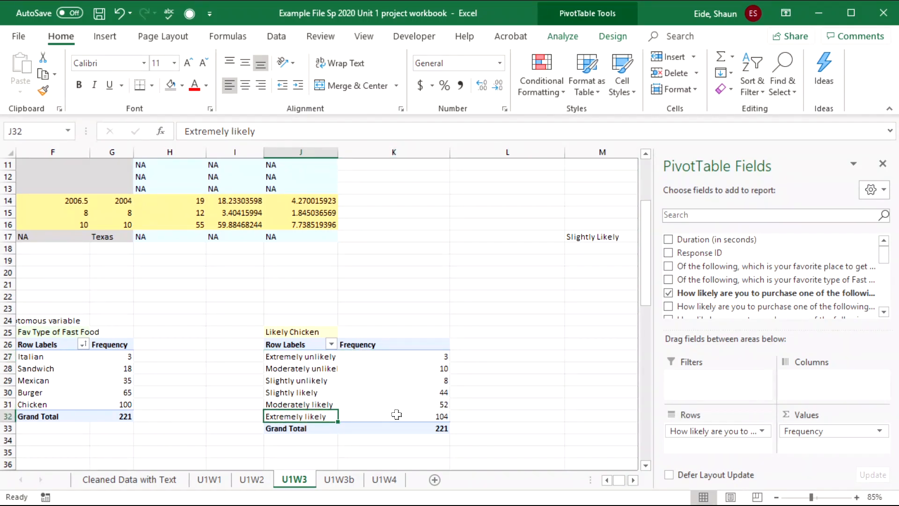
pyautogui.click(392, 392)
pyautogui.click(291, 330)
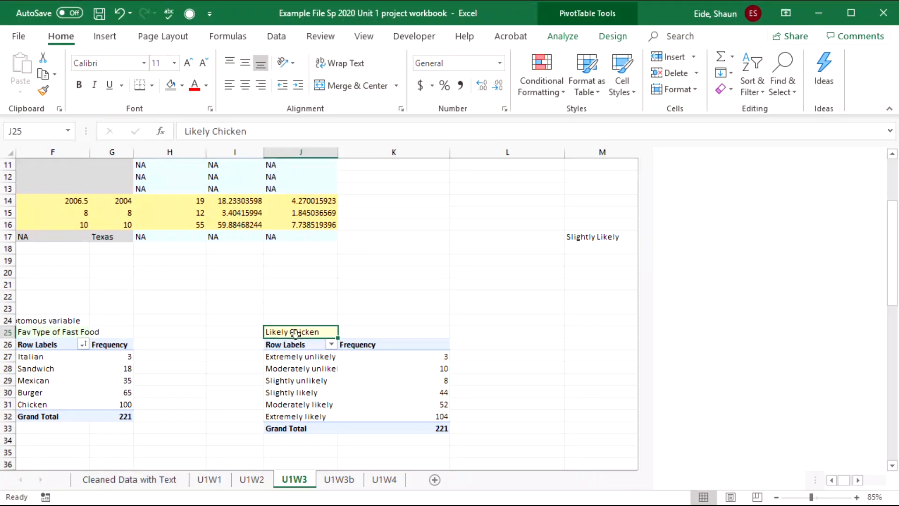
# - Rename the Likely Chicken pivot's Row Labels header to 'Chicken'
pyautogui.press('Down')
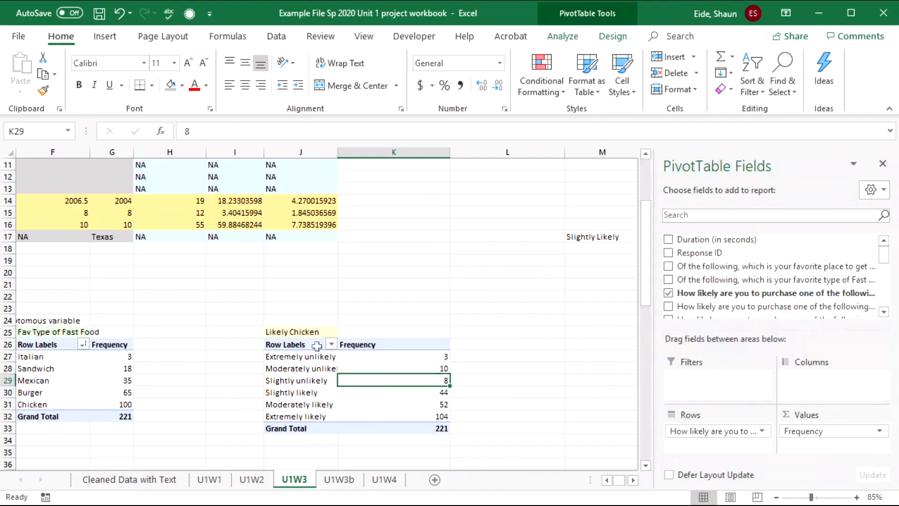
pyautogui.write('Ch')
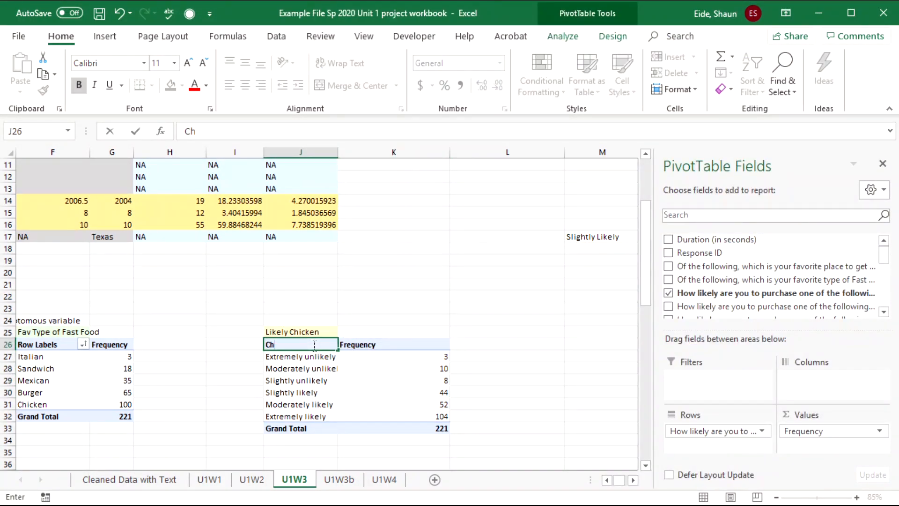
pyautogui.write('icken')
pyautogui.press('BackSpace')
pyautogui.write('en')
pyautogui.press('Tab')
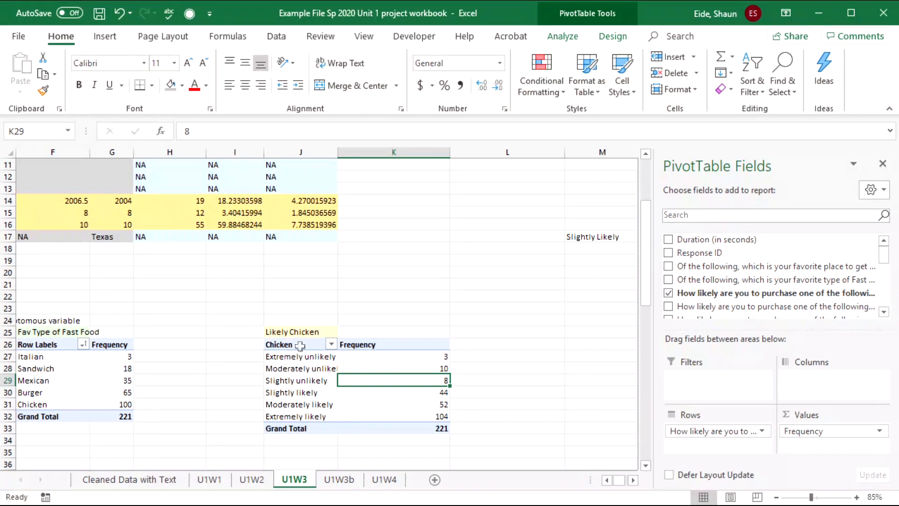
pyautogui.click(301, 347)
pyautogui.click(414, 388)
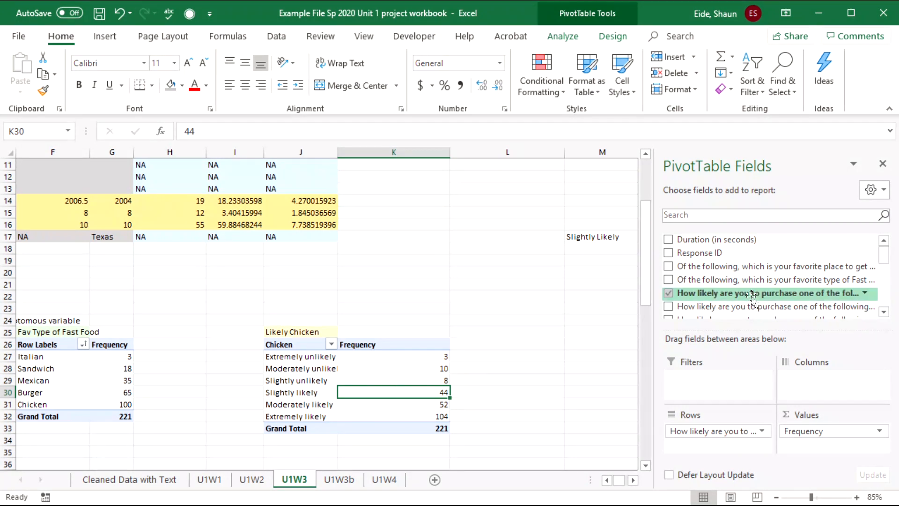
# - Add a second likelihood count and show it as % Running Total In, base field Chicken
pyautogui.moveTo(753, 299); pyautogui.dragTo(847, 447)
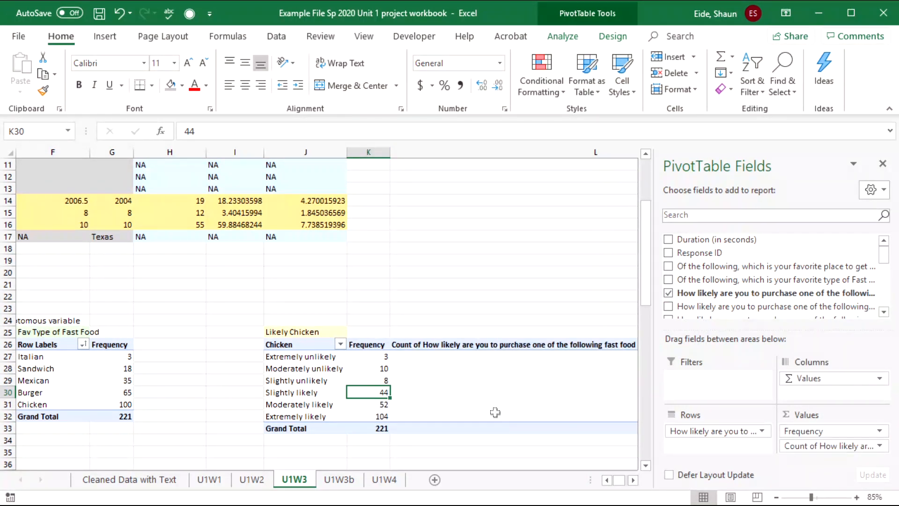
pyautogui.click(486, 382)
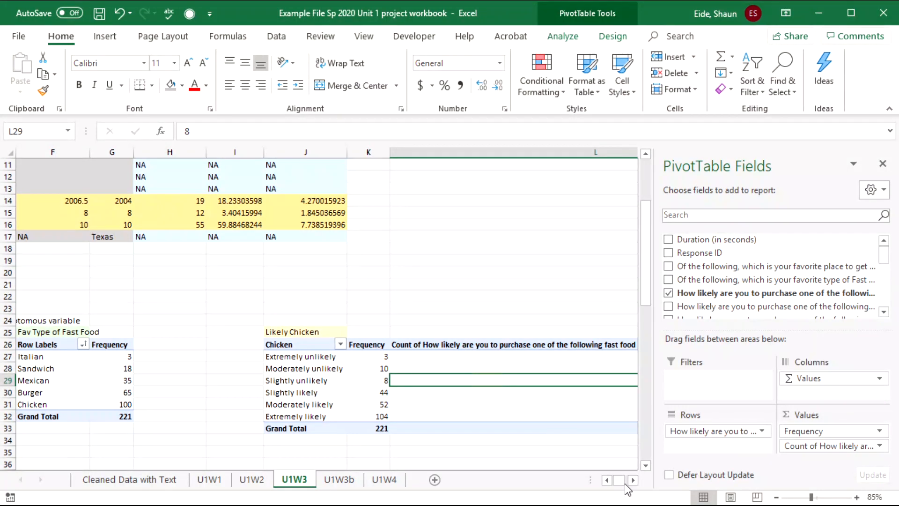
pyautogui.click(633, 480)
pyautogui.click(634, 481)
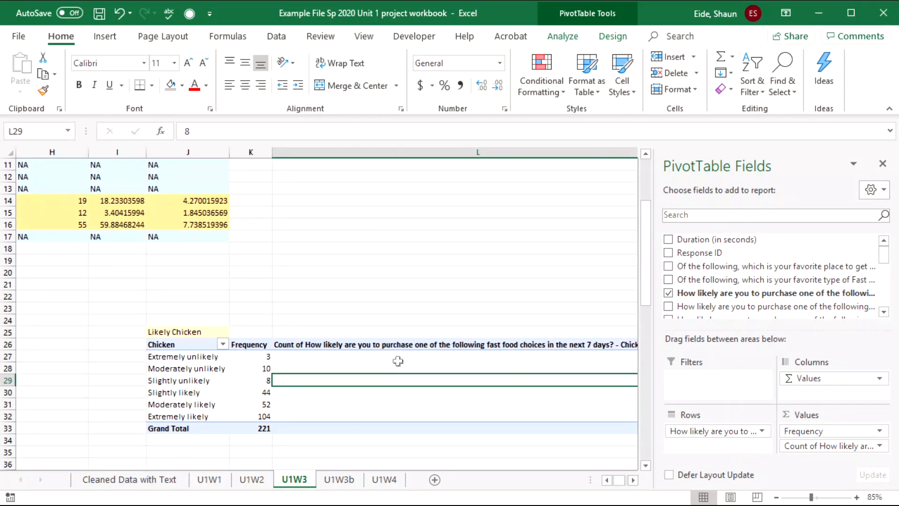
pyautogui.click(633, 480)
pyautogui.rightClick(494, 378)
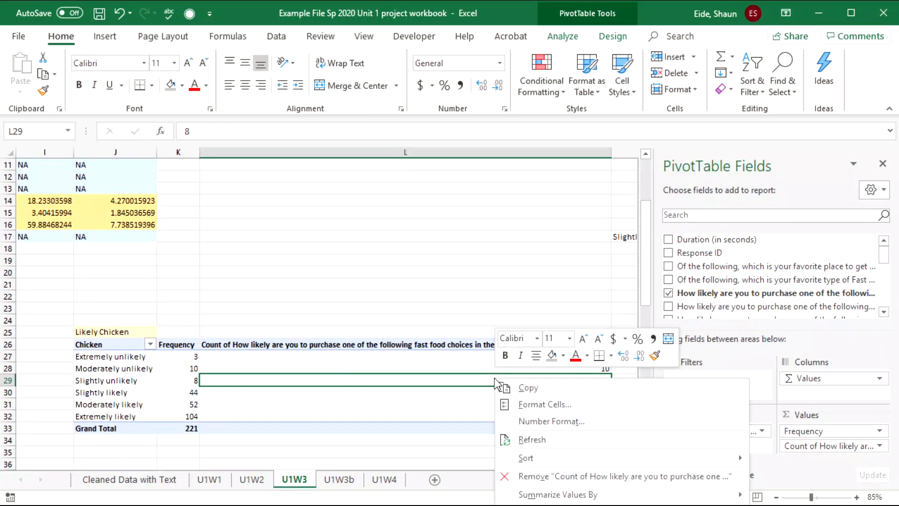
pyautogui.moveTo(548, 504)
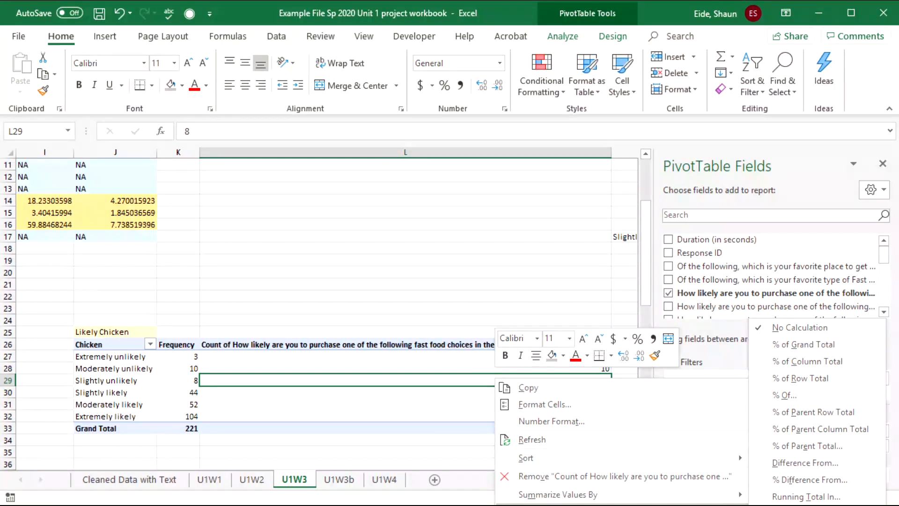
pyautogui.click(806, 496)
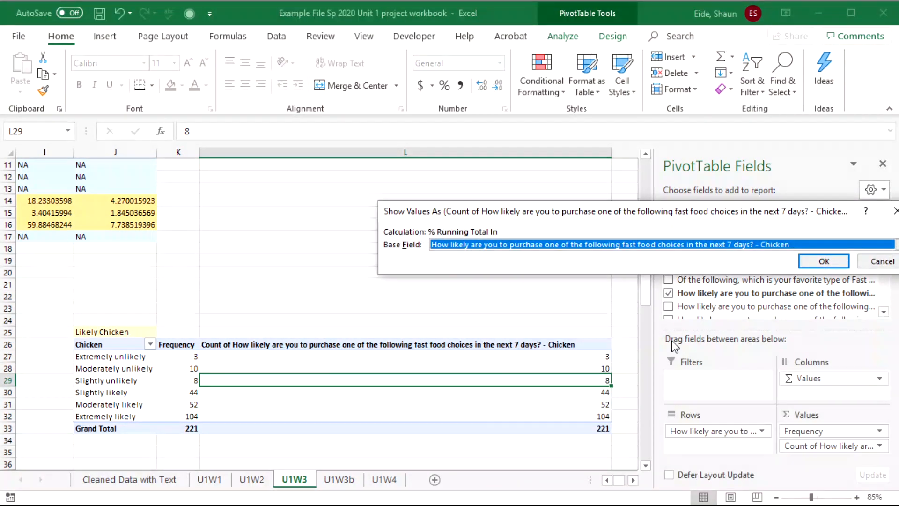
pyautogui.click(823, 260)
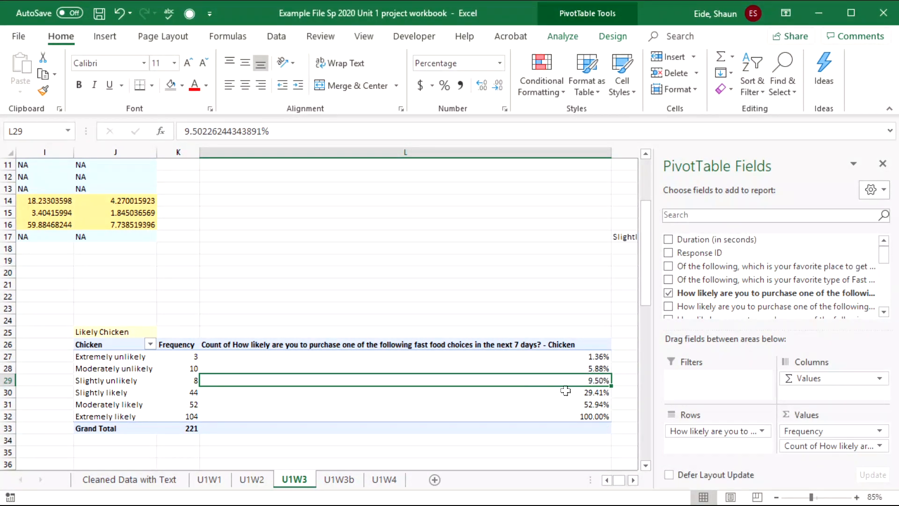
pyautogui.click(515, 347)
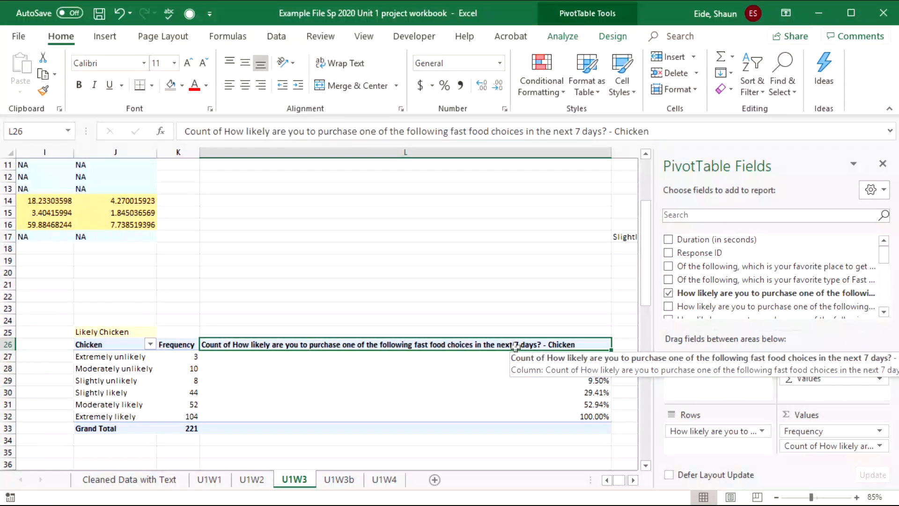
# - Title the running-total column 'Cumulative Frequency', then rename it 'Cumulative Relative Frequency'
pyautogui.write('Cumulative Frequency')
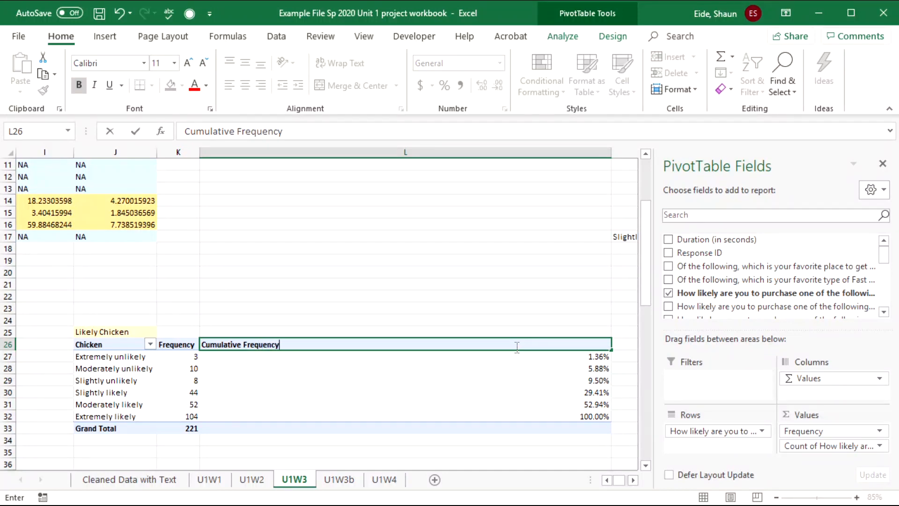
pyautogui.press('Return')
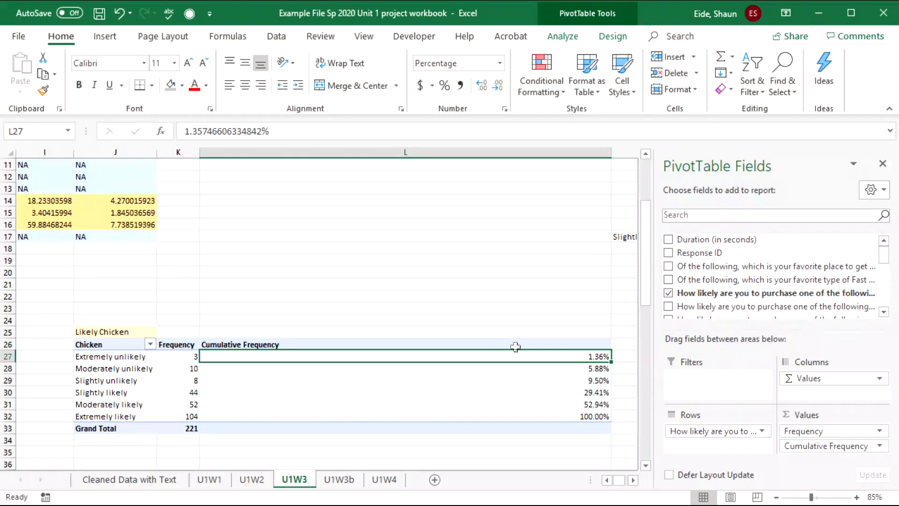
pyautogui.doubleClick(253, 345)
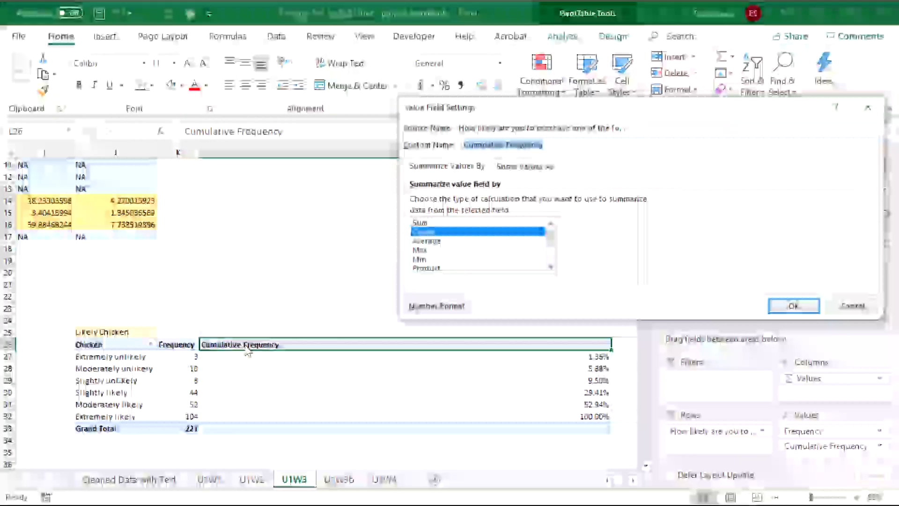
pyautogui.click(500, 143)
pyautogui.write('Relativ')
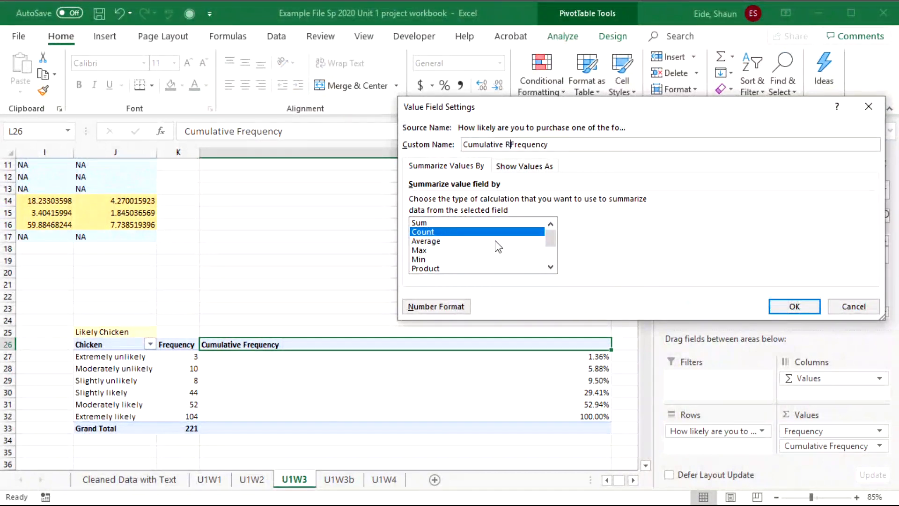
pyautogui.write('e')
pyautogui.click(795, 307)
pyautogui.click(379, 328)
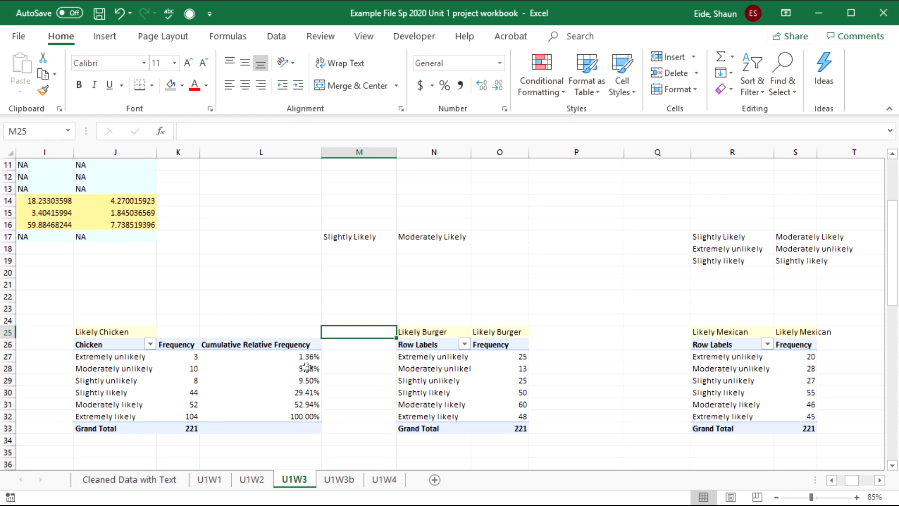
pyautogui.click(351, 359)
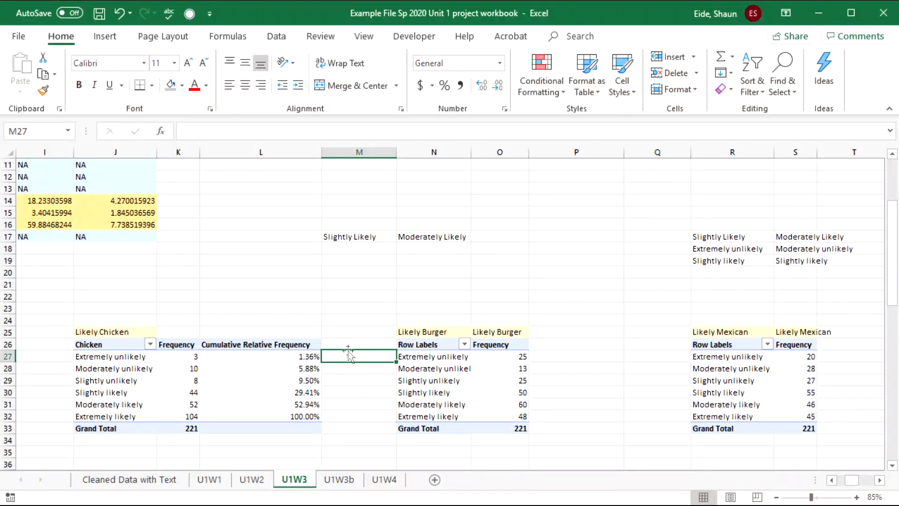
# - Move from the summary table back to the Chicken, Burger and Mexican frequency pivots
pyautogui.moveTo(263, 293); pyautogui.dragTo(19, 169)
pyautogui.scroll(4, 428, 317)
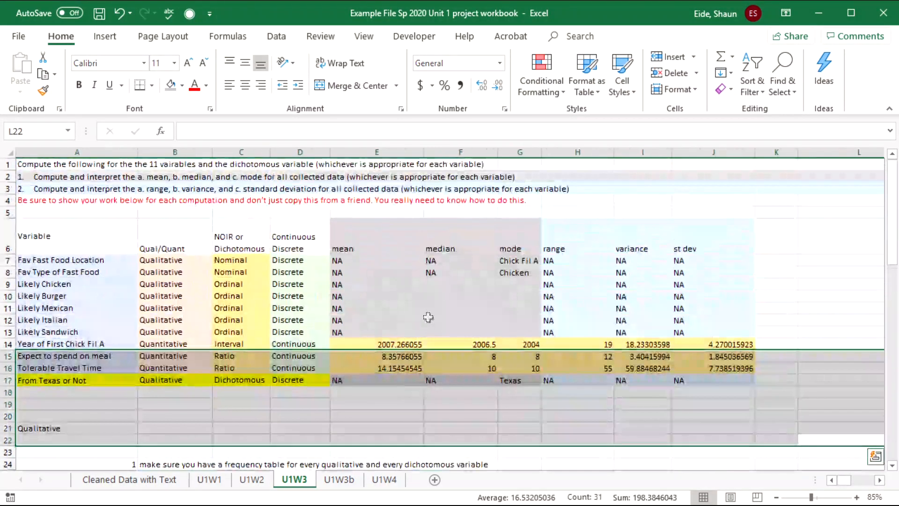
pyautogui.click(447, 273)
pyautogui.scroll(-4, 608, 440)
pyautogui.click(606, 367)
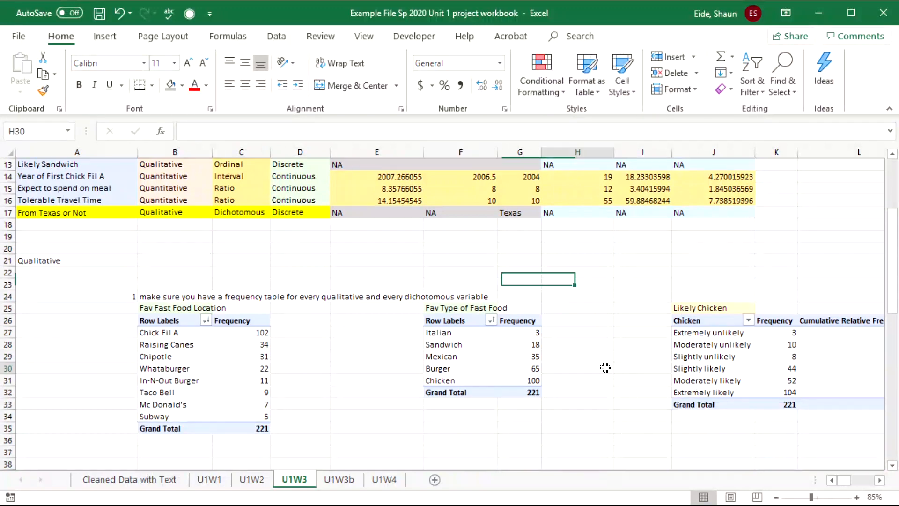
pyautogui.moveTo(606, 367); pyautogui.dragTo(347, 358)
pyautogui.click(273, 357)
pyautogui.click(276, 400)
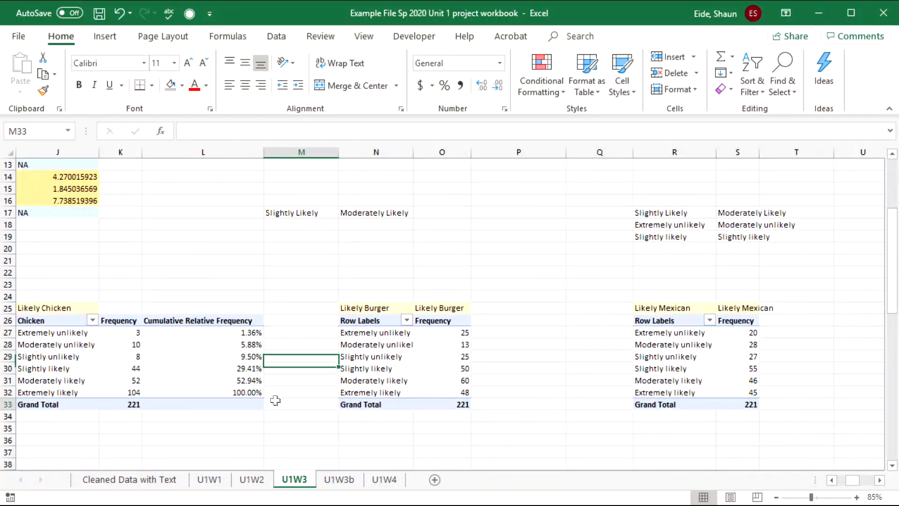
pyautogui.click(102, 425)
pyautogui.hscroll(-3, 100, 409)
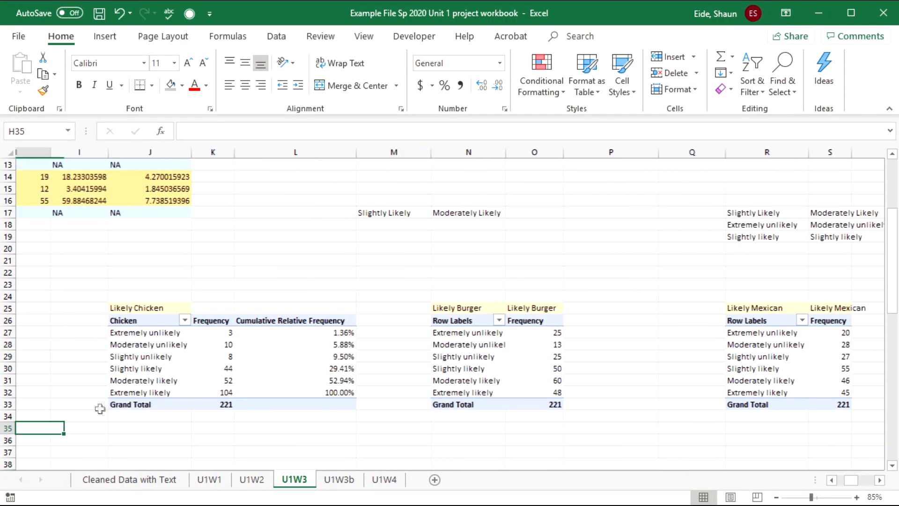
# - Type the note 'Extremely Likely' above the Chicken pivot and check Moderately likely's frequency of 52
pyautogui.click(312, 274)
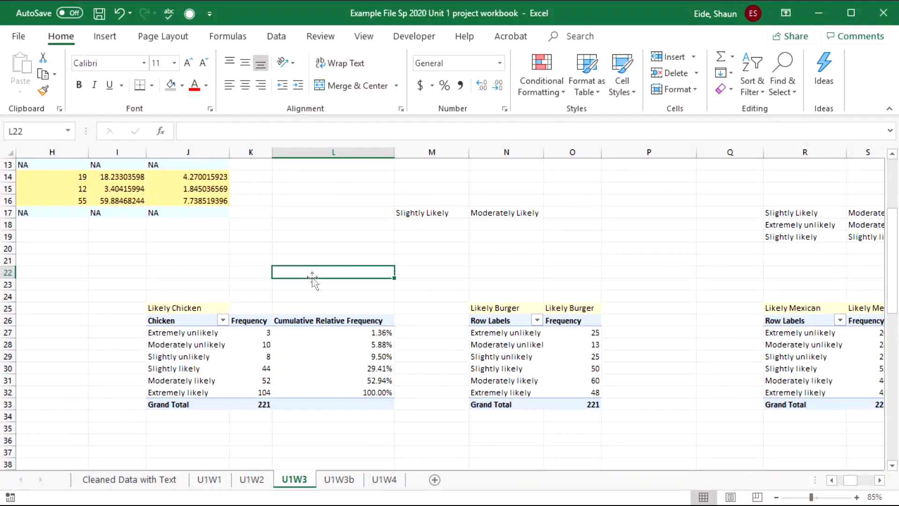
pyautogui.write('Extremely L')
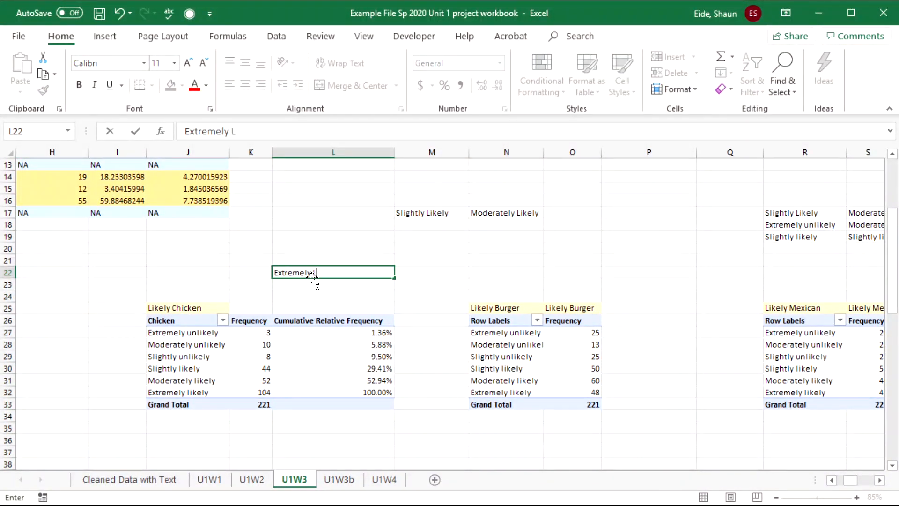
pyautogui.write('ikely')
pyautogui.press('Tab')
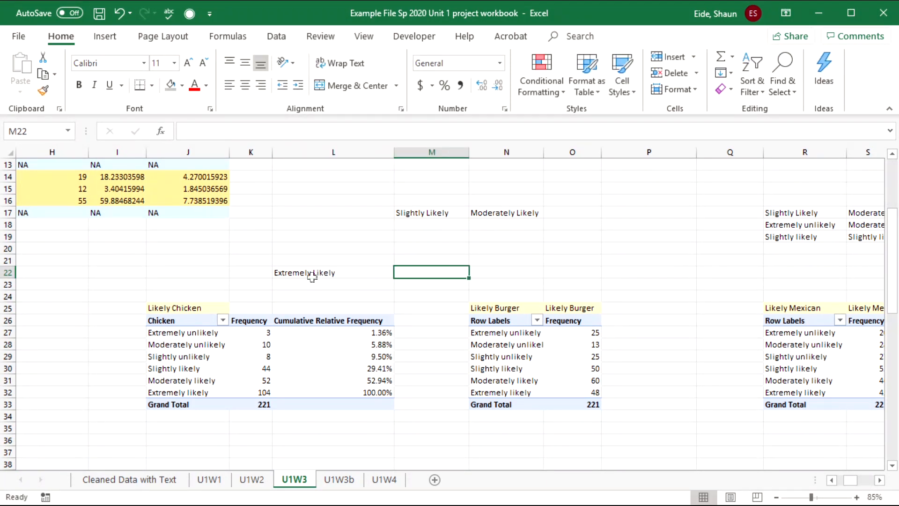
pyautogui.click(409, 379)
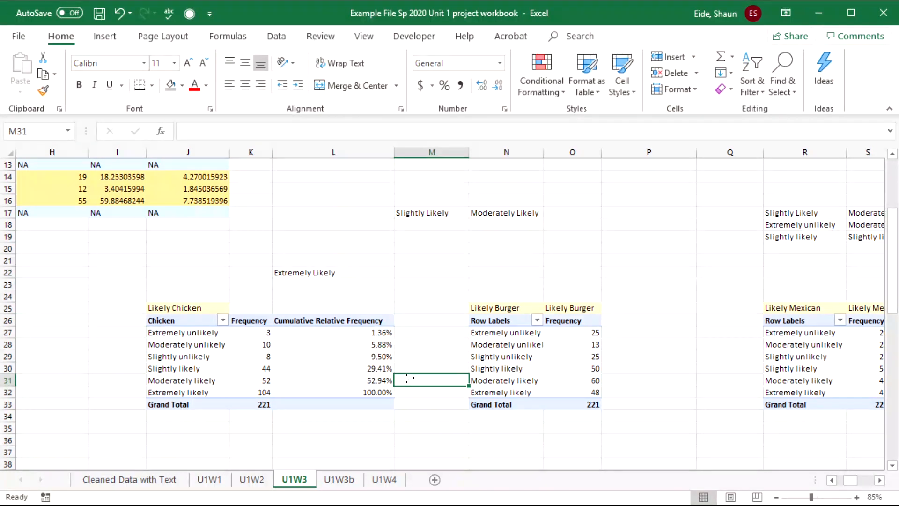
pyautogui.click(204, 382)
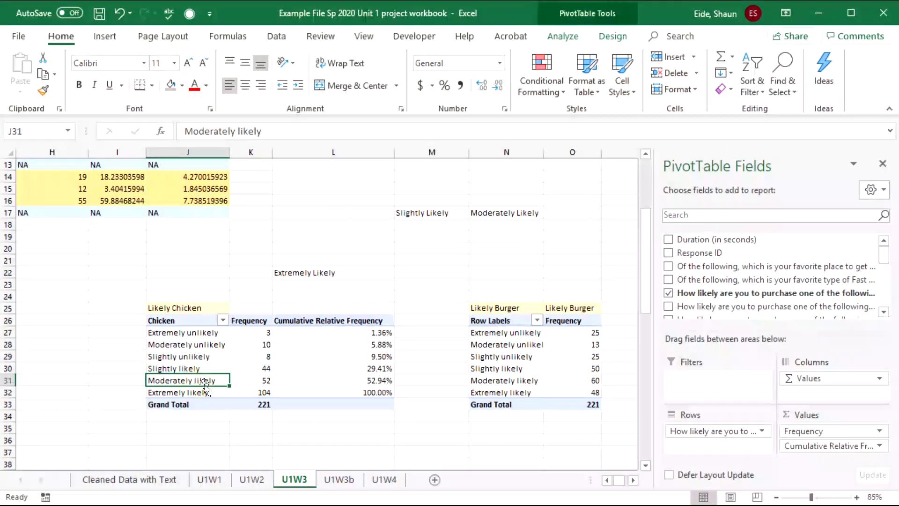
pyautogui.click(264, 385)
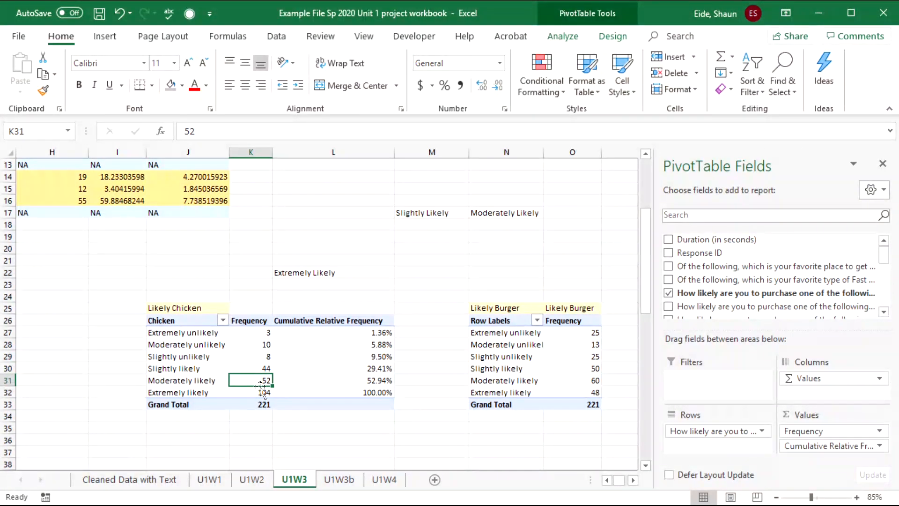
pyautogui.press('Right')
pyautogui.press('Right')
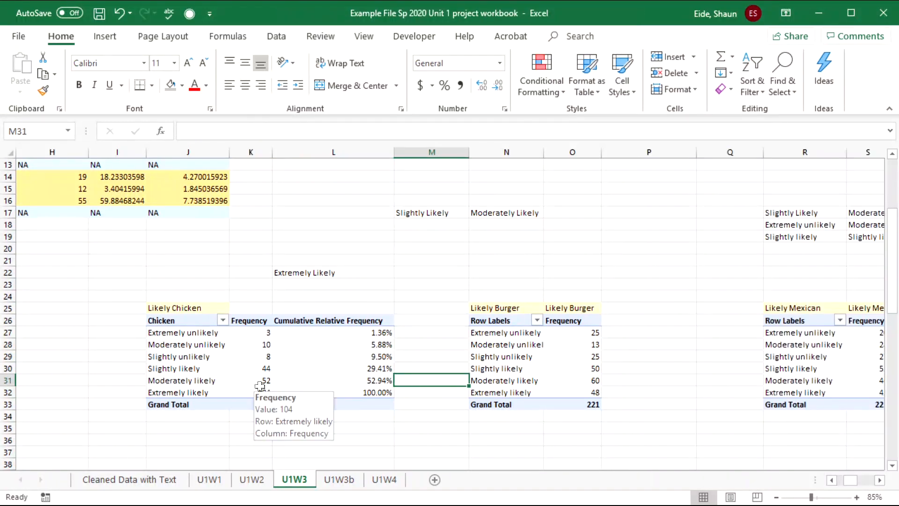
# - Review the Chicken pivot's cumulative percentages, noting 52.94% at Moderately likely
pyautogui.click(382, 381)
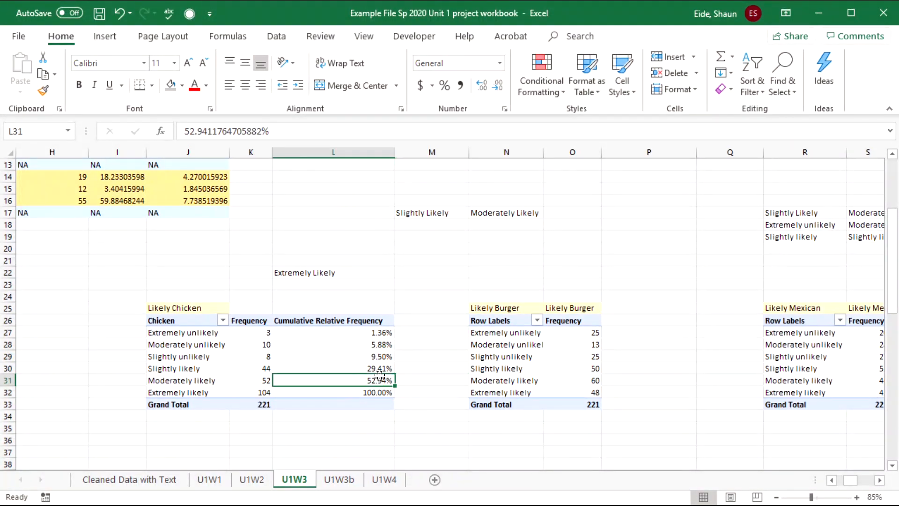
pyautogui.click(212, 381)
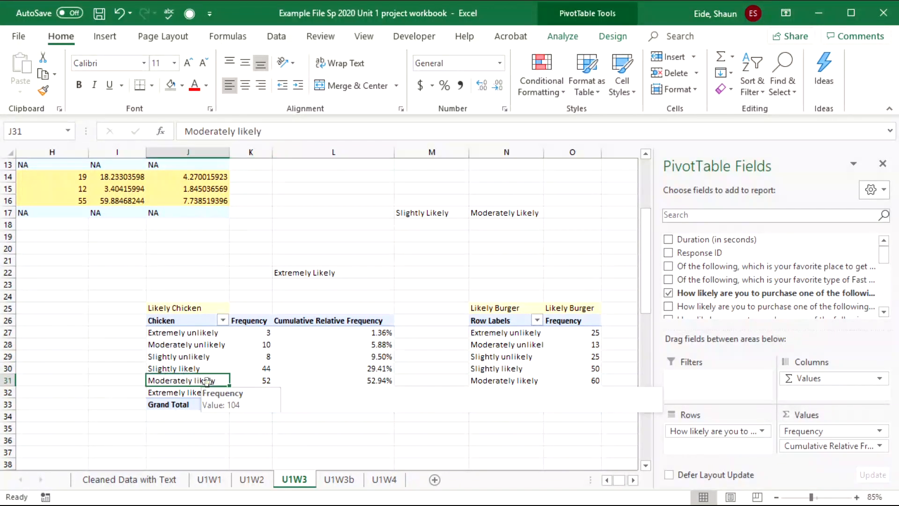
pyautogui.click(372, 382)
pyautogui.click(414, 382)
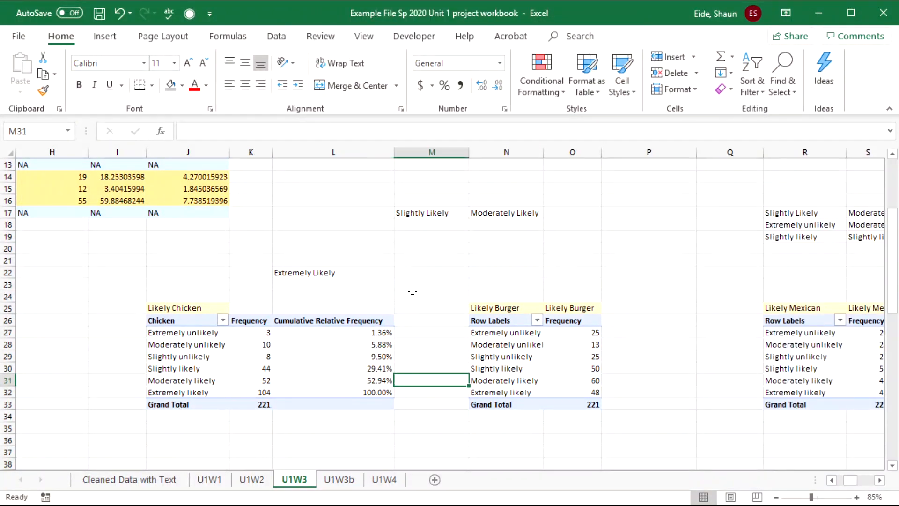
pyautogui.click(424, 332)
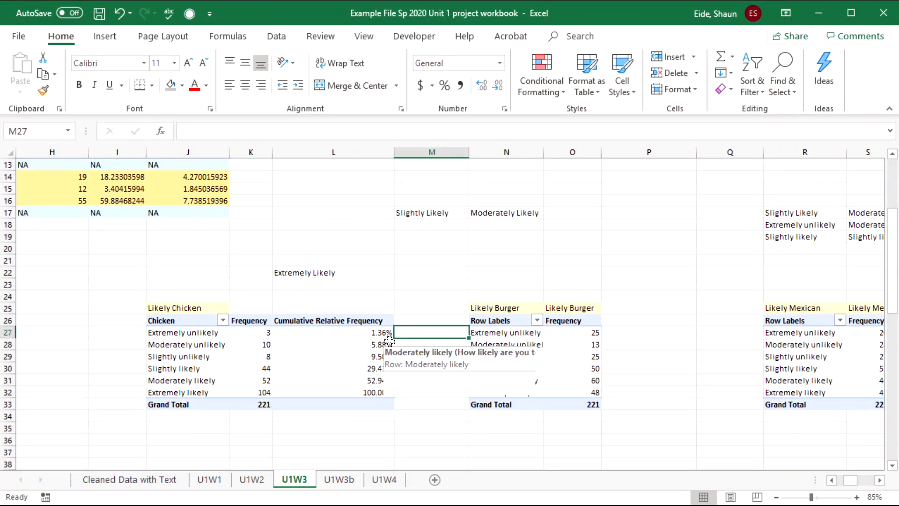
pyautogui.click(412, 347)
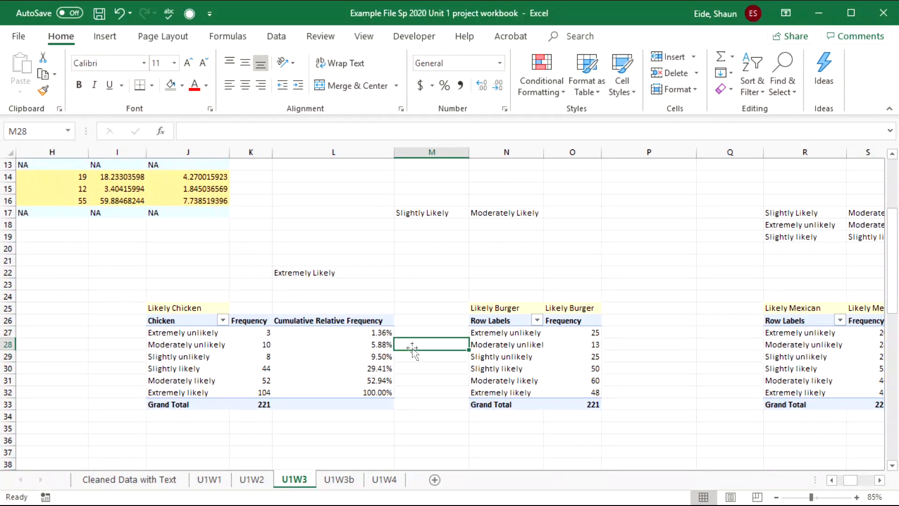
pyautogui.click(409, 327)
pyautogui.click(421, 341)
pyautogui.click(423, 357)
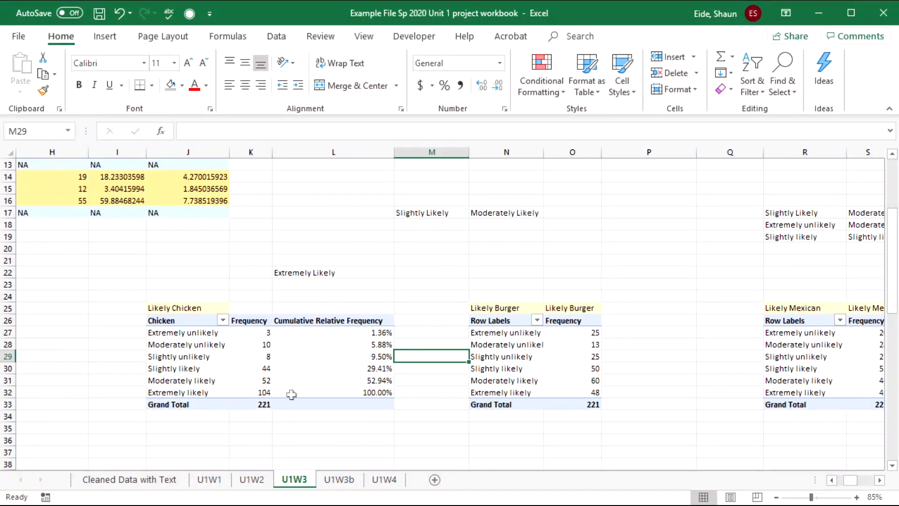
pyautogui.press('Down')
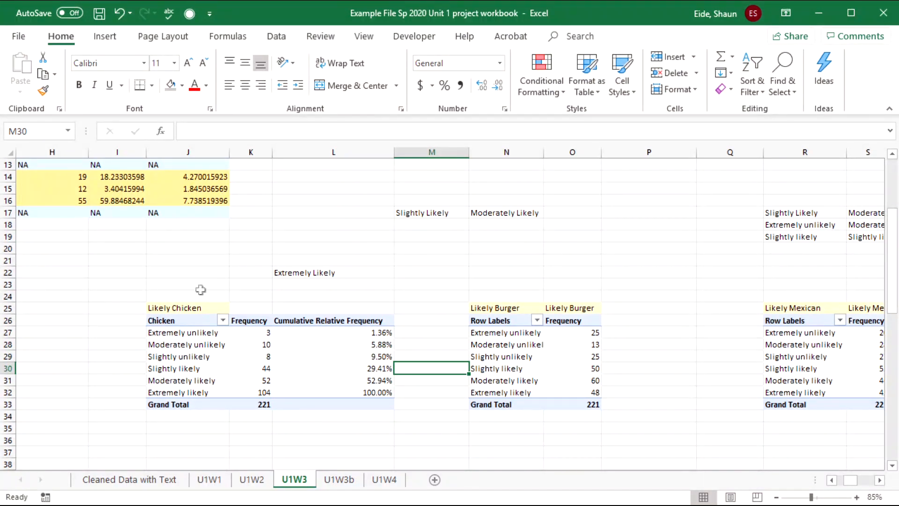
pyautogui.press('Return')
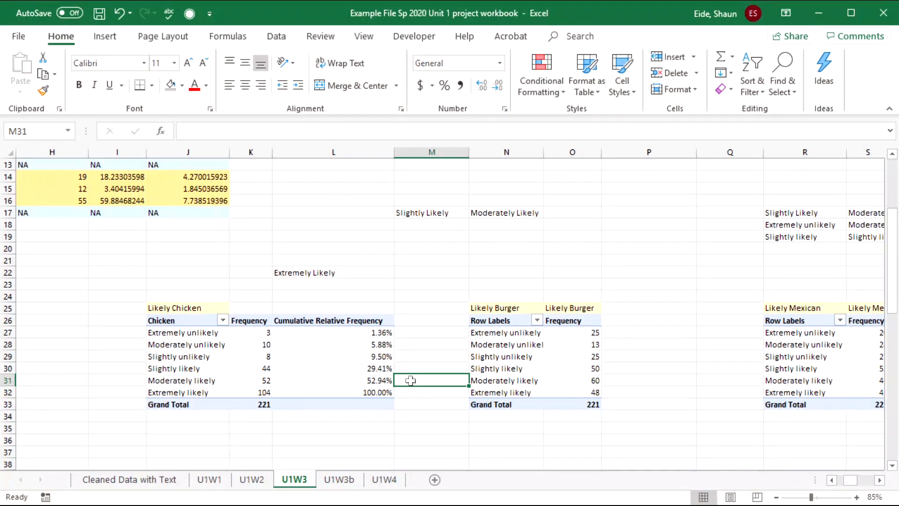
pyautogui.press('Left')
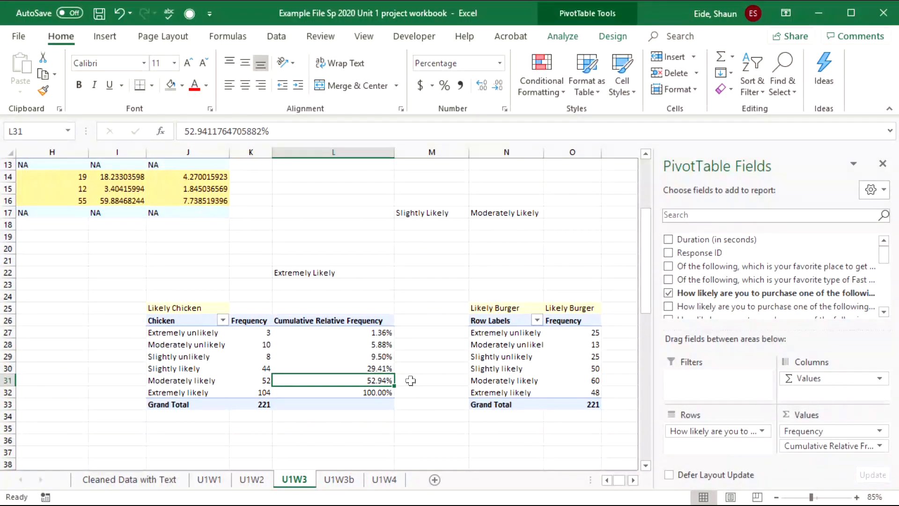
pyautogui.click(410, 380)
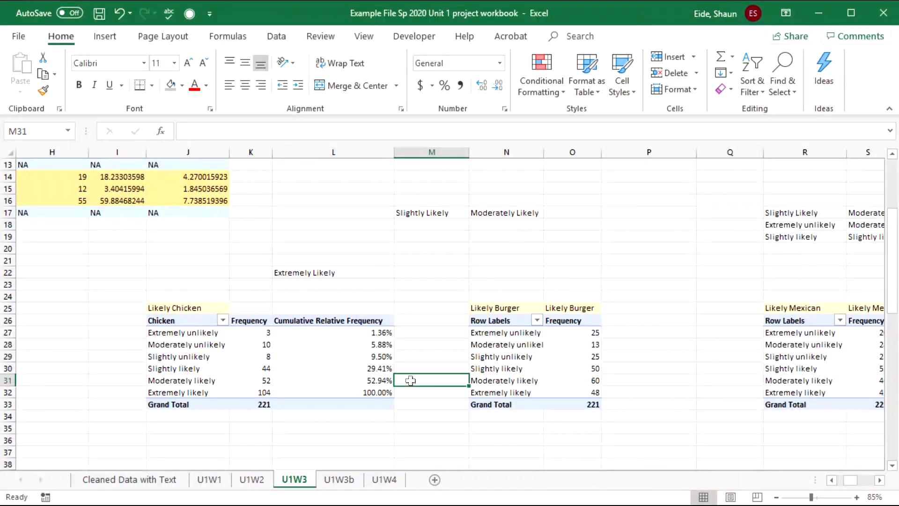
# - Scroll down to the median note below the Chicken table
pyautogui.scroll(-2, 410, 386)
pyautogui.scroll(-3, 409, 391)
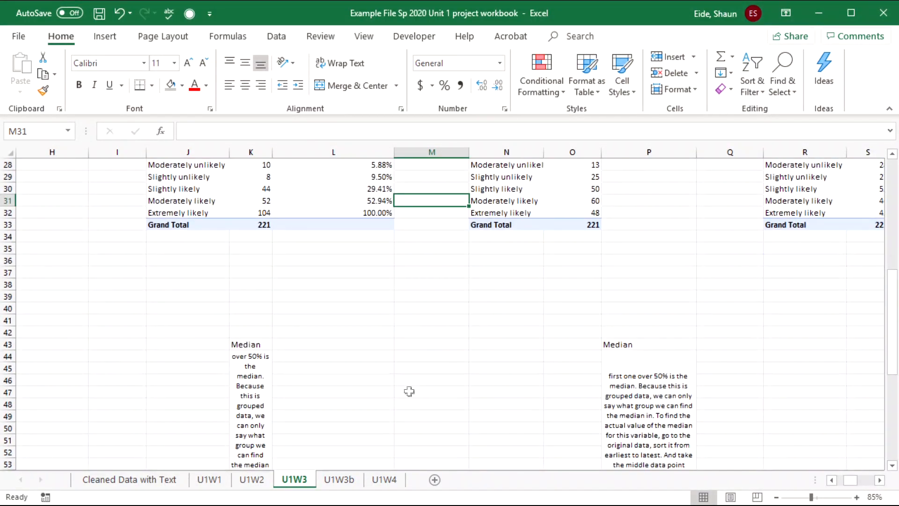
pyautogui.scroll(-2, 409, 391)
pyautogui.click(269, 349)
# - Copy the note 'first one over 50% is the median' from the U1W3b sheet
pyautogui.click(332, 481)
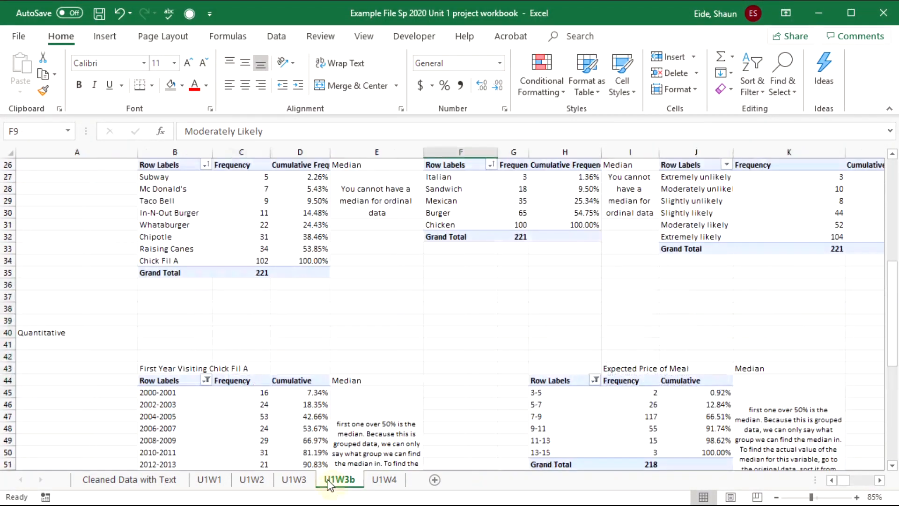
pyautogui.scroll(1, 363, 328)
pyautogui.click(370, 246)
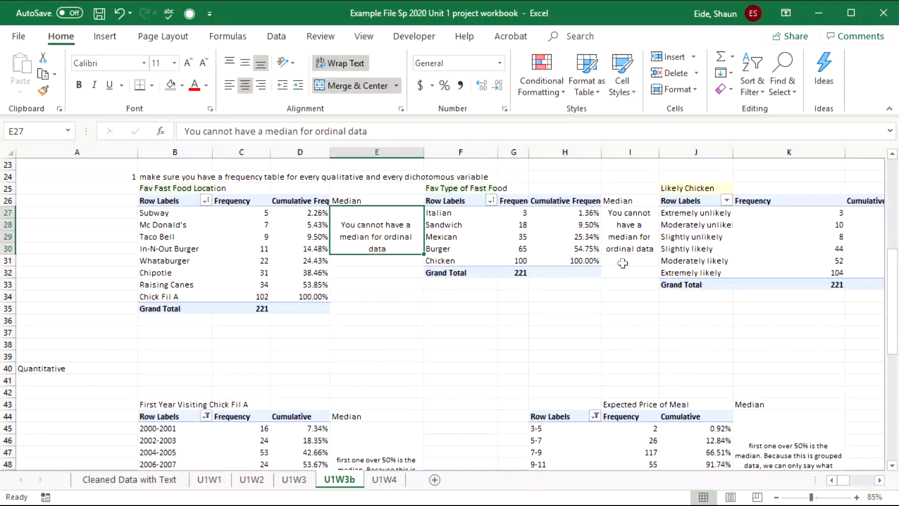
pyautogui.click(644, 237)
pyautogui.press('Right')
pyautogui.press('Right')
pyautogui.press('Right')
pyautogui.press('Right')
pyautogui.press('Right')
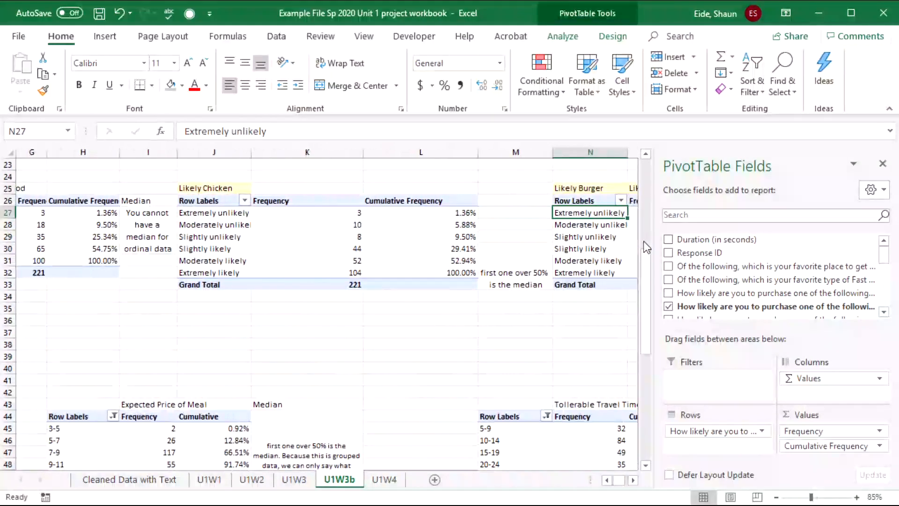
pyautogui.click(515, 274)
pyautogui.hotkey('ctrl', 'c')
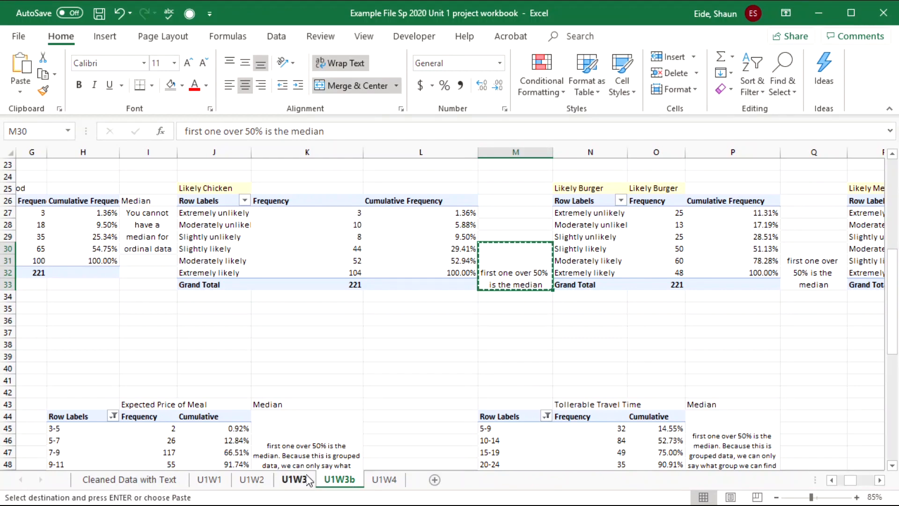
# - Paste the median note beside the Chicken and Burger pivots on U1W3
pyautogui.click(307, 479)
pyautogui.scroll(4, 324, 304)
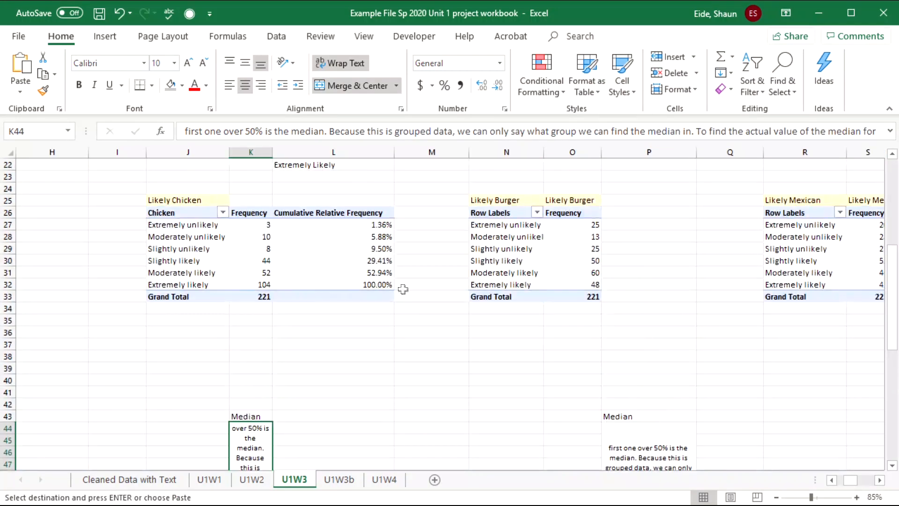
pyautogui.click(425, 259)
pyautogui.hotkey('ctrl', 'v')
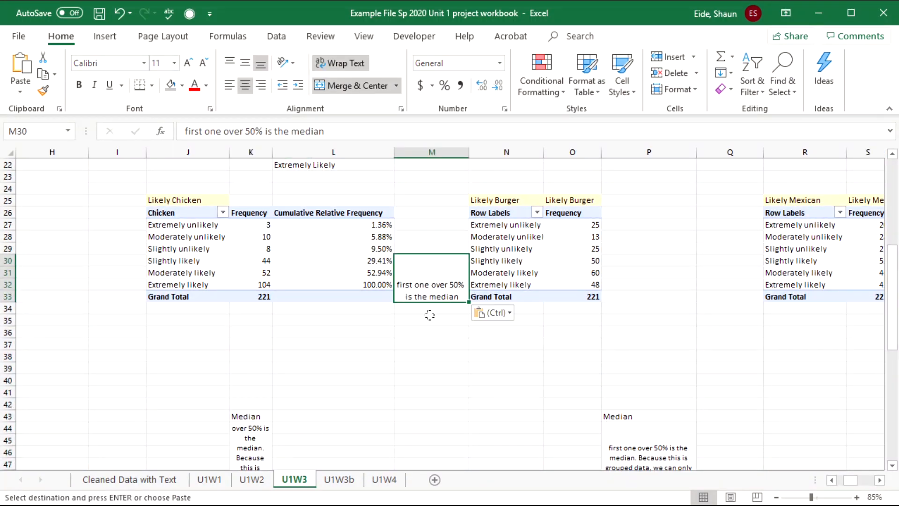
pyautogui.click(705, 253)
pyautogui.hotkey('ctrl', 'v')
pyautogui.click(567, 238)
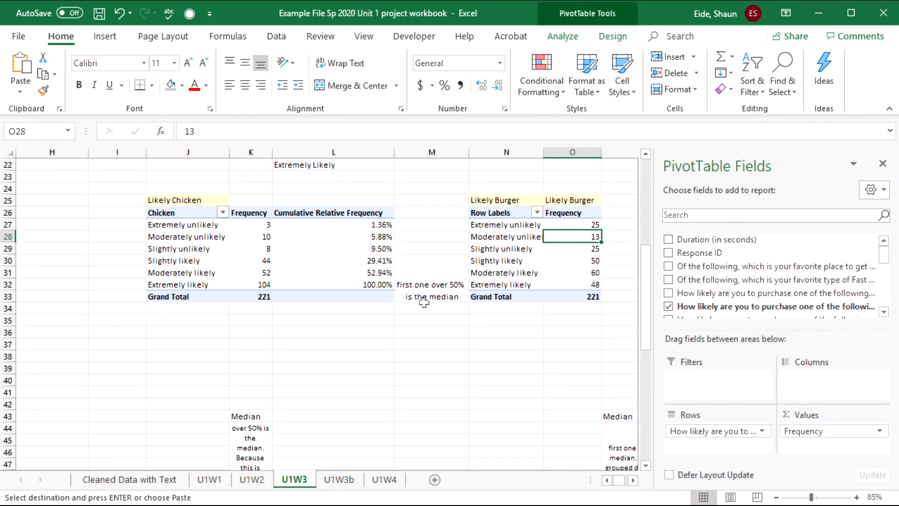
pyautogui.click(191, 271)
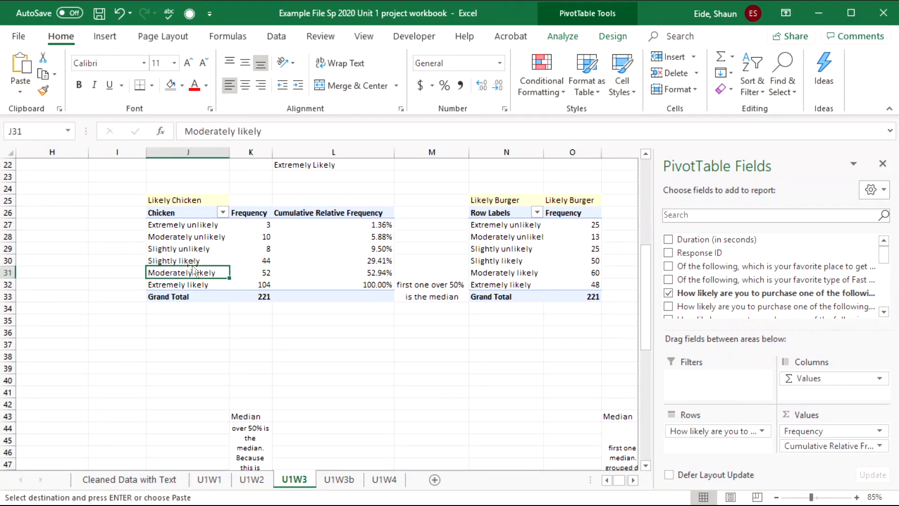
pyautogui.click(370, 177)
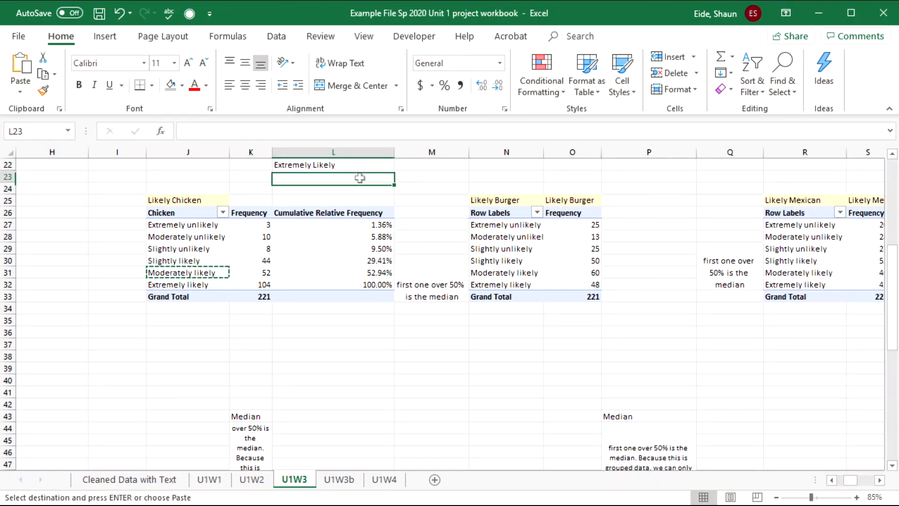
# - Place Moderately likely in K22 beside Extremely Likely and clear the leftover duplicate in L23
pyautogui.hotkey('ctrl', 'v')
pyautogui.scroll(6, 249, 176)
pyautogui.moveTo(364, 346); pyautogui.dragTo(412, 404)
pyautogui.click(558, 417)
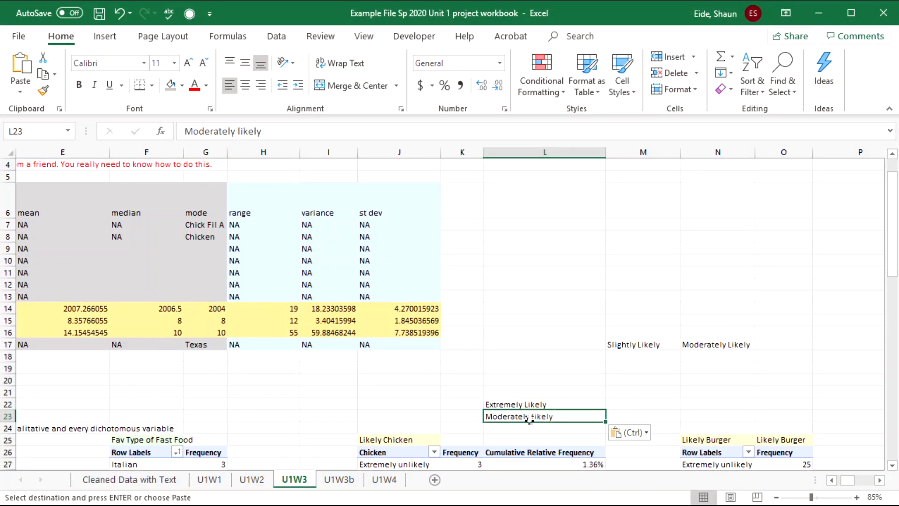
pyautogui.hotkey('ctrl', 'c')
pyautogui.click(469, 403)
pyautogui.hotkey('ctrl', 'v')
pyautogui.press('Right')
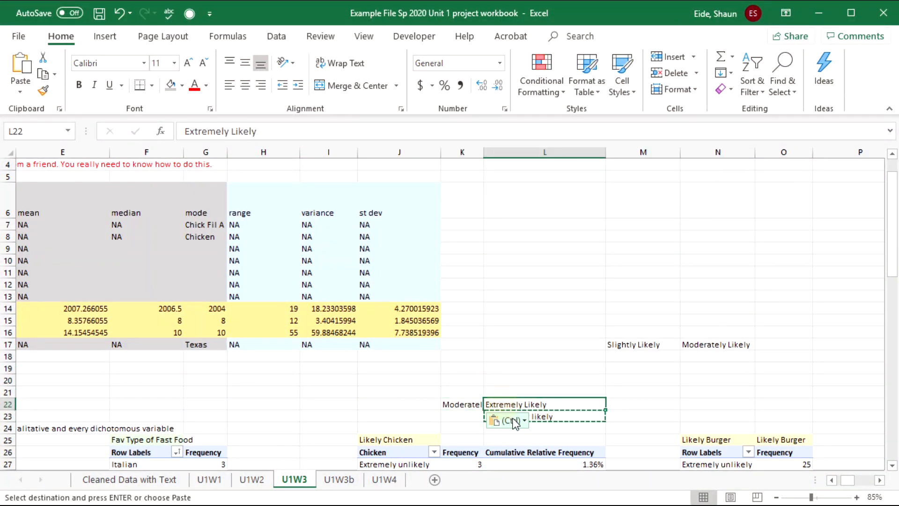
pyautogui.click(547, 420)
pyautogui.press('Delete')
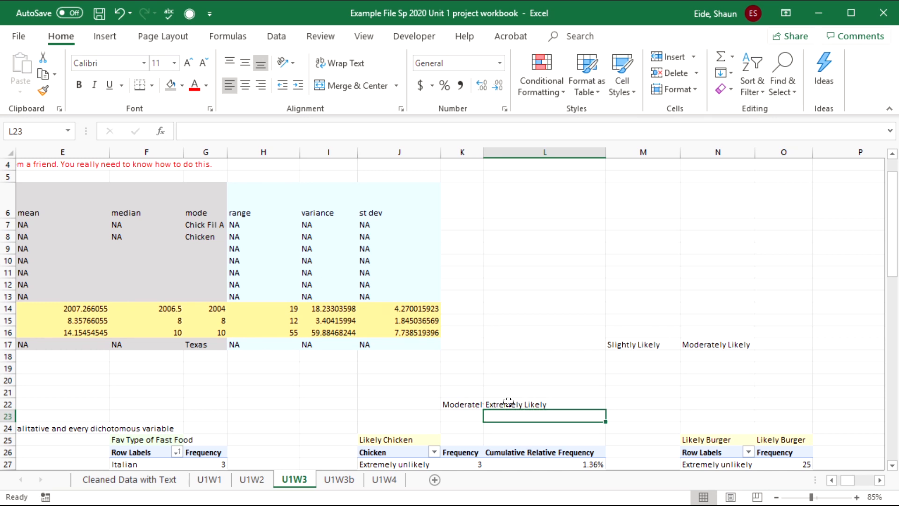
pyautogui.press('Up')
# - Paste K22:L22 into summary cells F9:G9, keeping values only
pyautogui.click(463, 404)
pyautogui.click(518, 405)
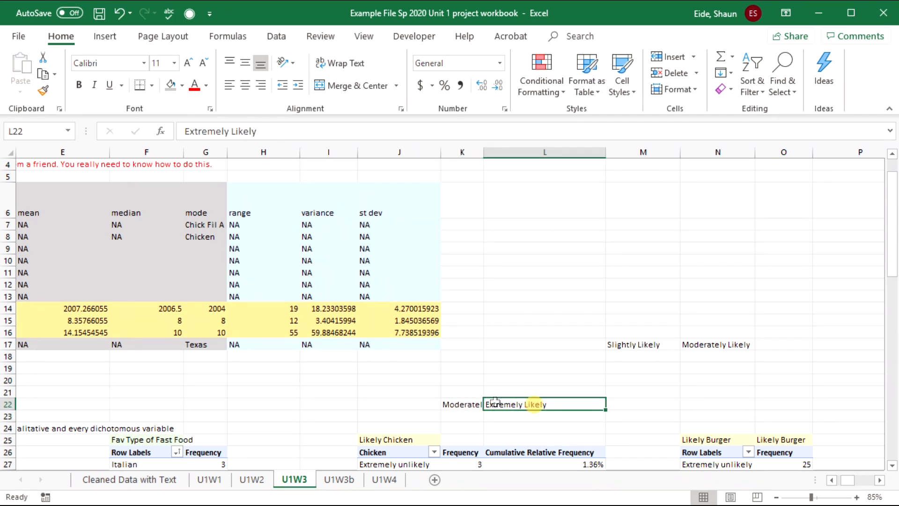
pyautogui.moveTo(451, 405); pyautogui.dragTo(524, 404)
pyautogui.hotkey('ctrl', 'c')
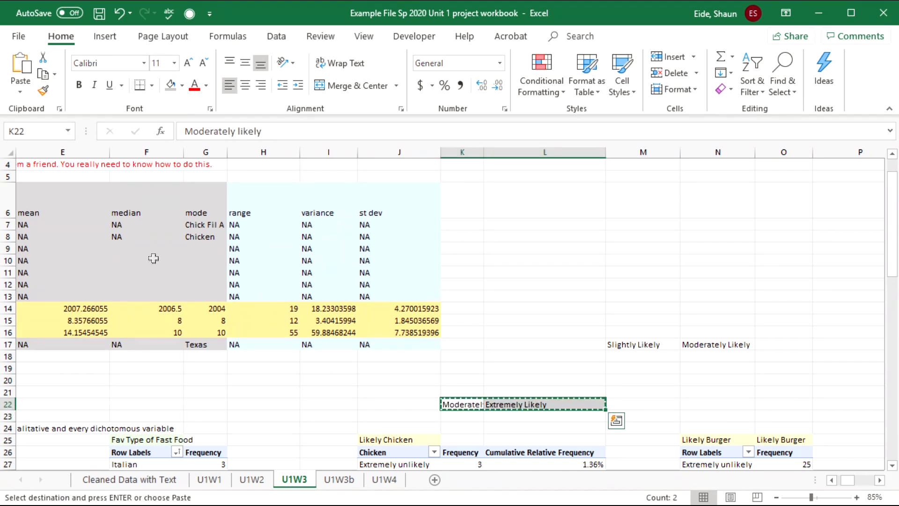
pyautogui.click(144, 250)
pyautogui.hotkey('ctrl', 'v')
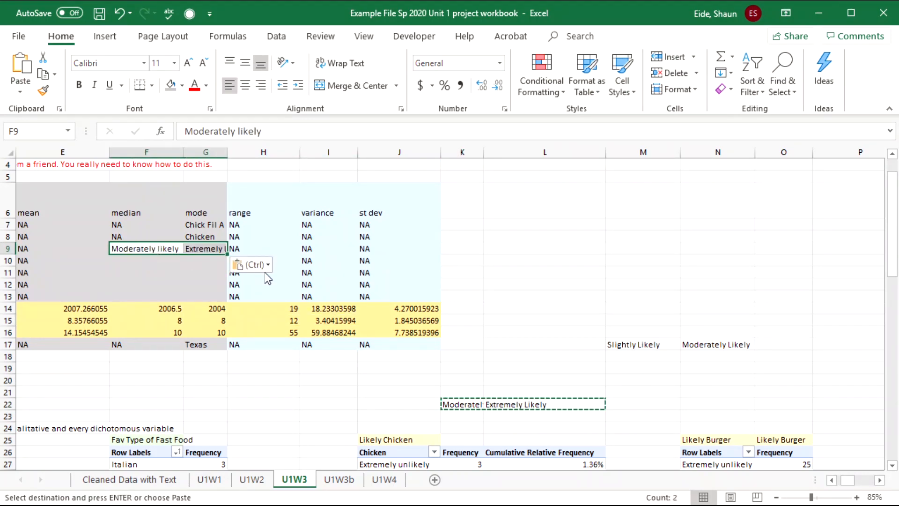
pyautogui.click(259, 265)
pyautogui.click(242, 357)
pyautogui.moveTo(192, 376); pyautogui.dragTo(28, 344)
pyautogui.click(34, 257)
pyautogui.moveTo(609, 414); pyautogui.dragTo(581, 399)
pyautogui.scroll(-4, 589, 290)
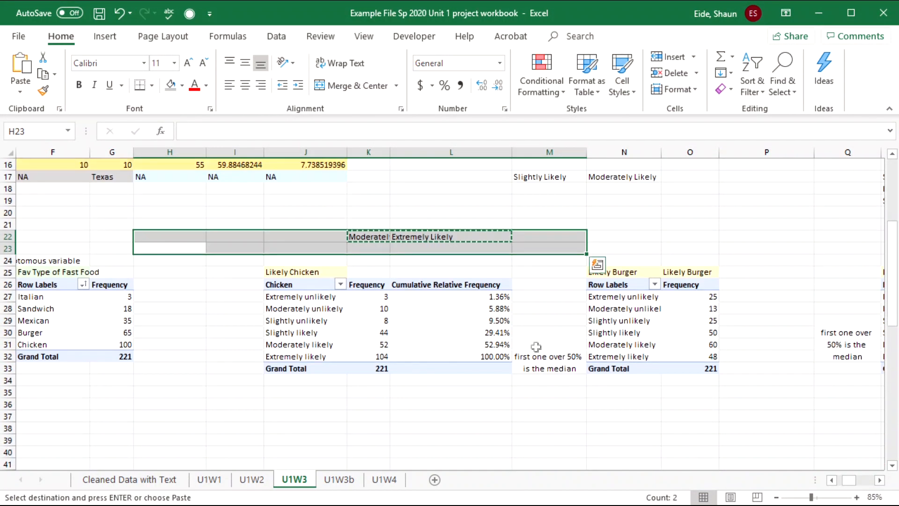
# - Identify Moderately likely (frequency 60) as the Burger mode and paste it into P22
pyautogui.click(779, 377)
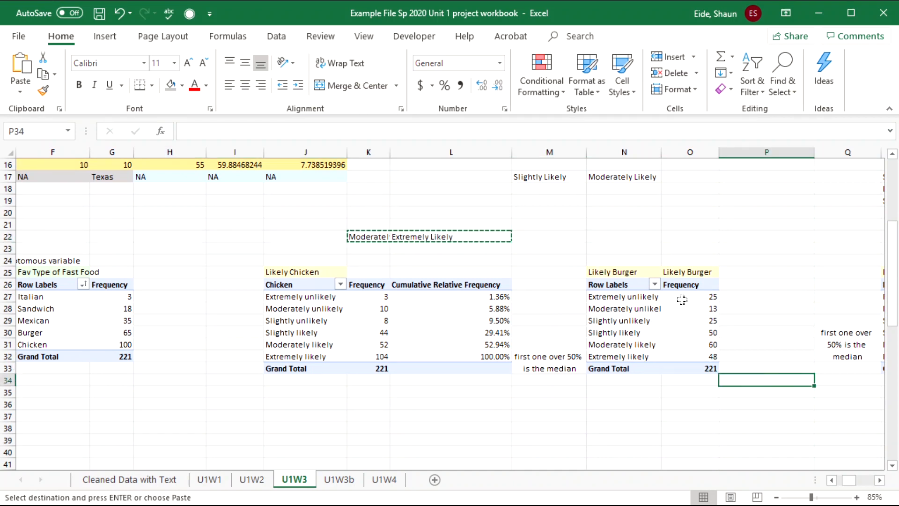
pyautogui.click(688, 309)
pyautogui.click(596, 396)
pyautogui.press('Right')
pyautogui.press('Right')
pyautogui.press('Right')
pyautogui.press('Right')
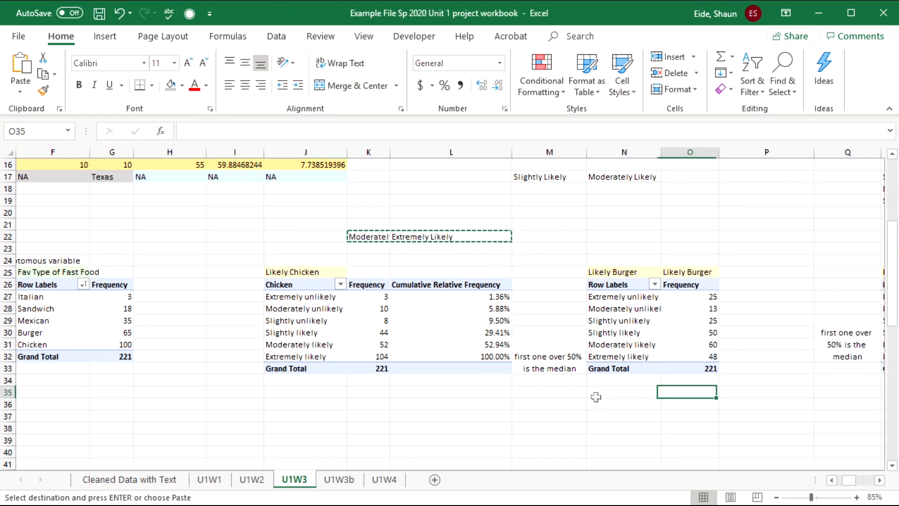
pyautogui.hscroll(3, 596, 396)
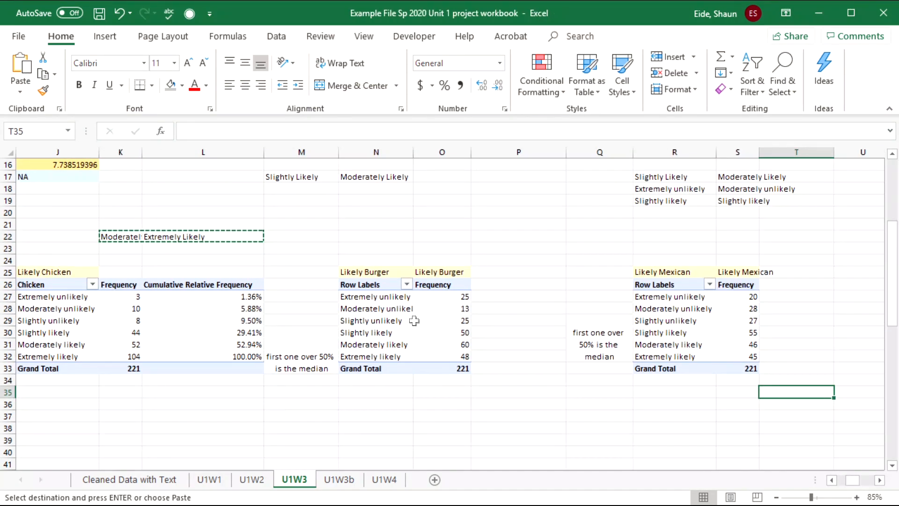
pyautogui.click(424, 321)
pyautogui.click(438, 344)
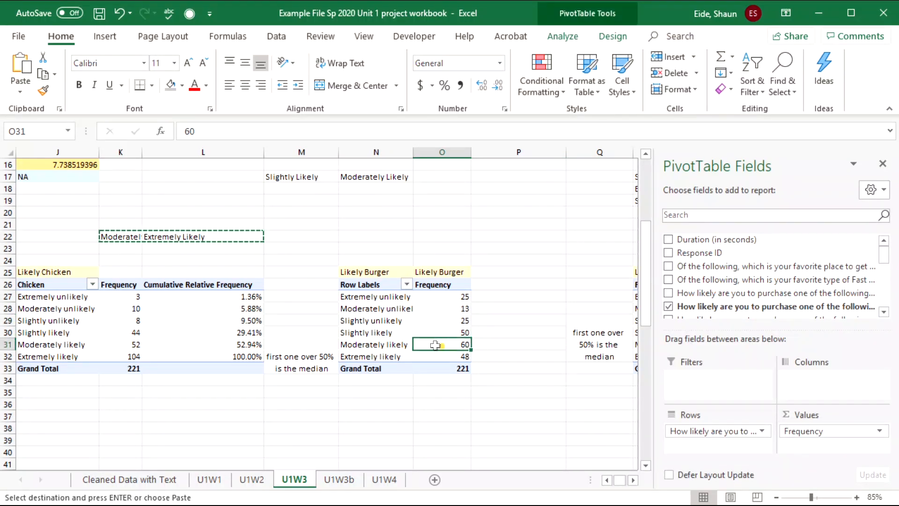
pyautogui.click(393, 344)
pyautogui.hotkey('ctrl', 'c')
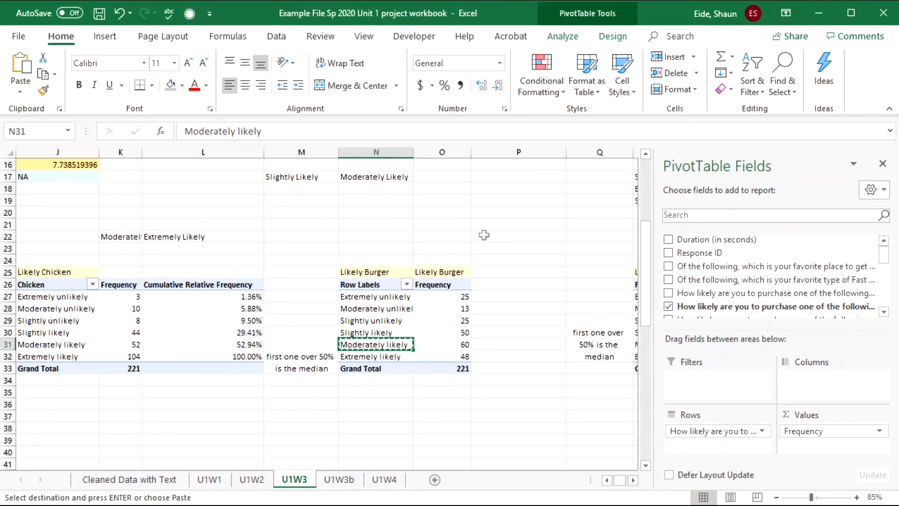
pyautogui.click(510, 236)
pyautogui.hotkey('ctrl', 'v')
# - Label P21 'Mode' and O21 'median' above the Likely Burger table
pyautogui.click(507, 224)
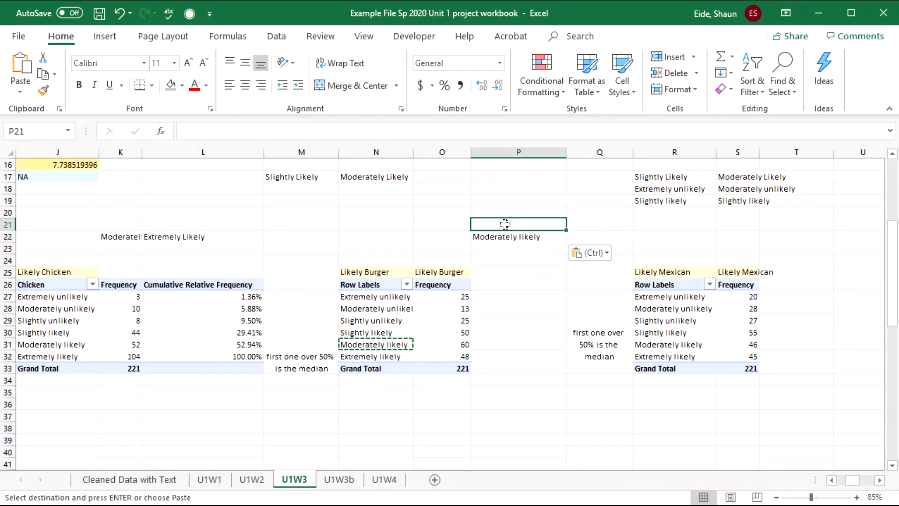
pyautogui.write('moderately likely')
pyautogui.press('Return')
pyautogui.click(507, 225)
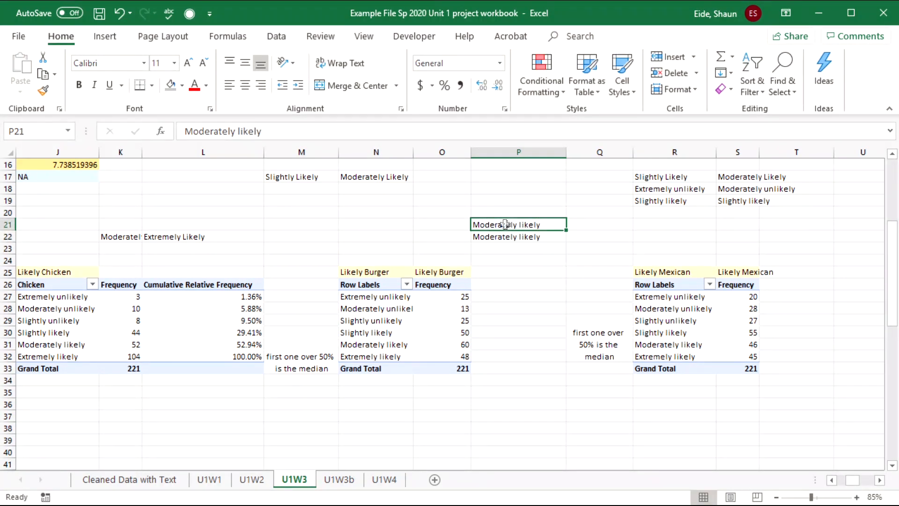
pyautogui.write('Mode')
pyautogui.press('Delete')
pyautogui.press('Tab')
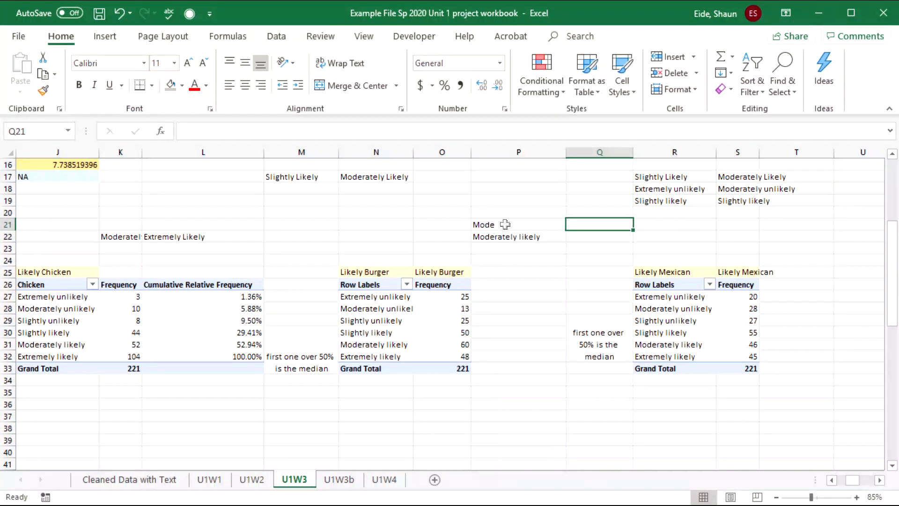
pyautogui.click(464, 224)
pyautogui.write('median')
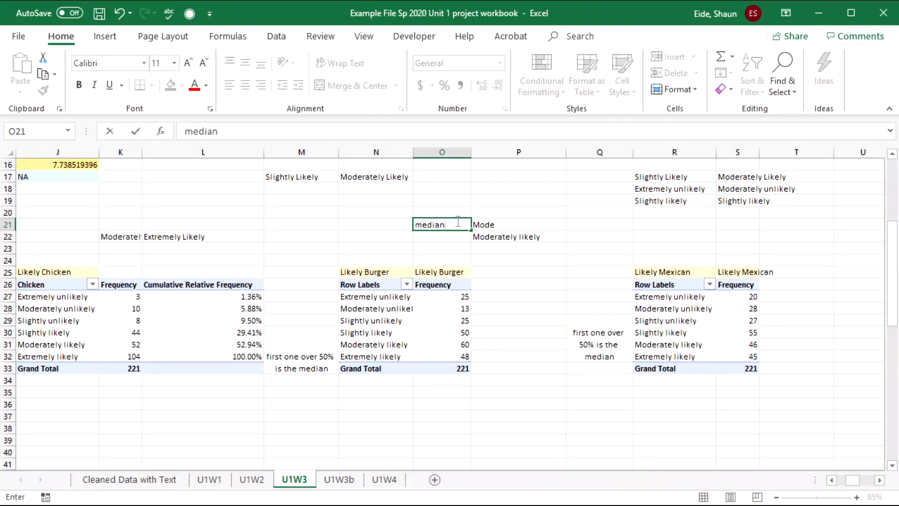
pyautogui.press('Return')
pyautogui.click(466, 332)
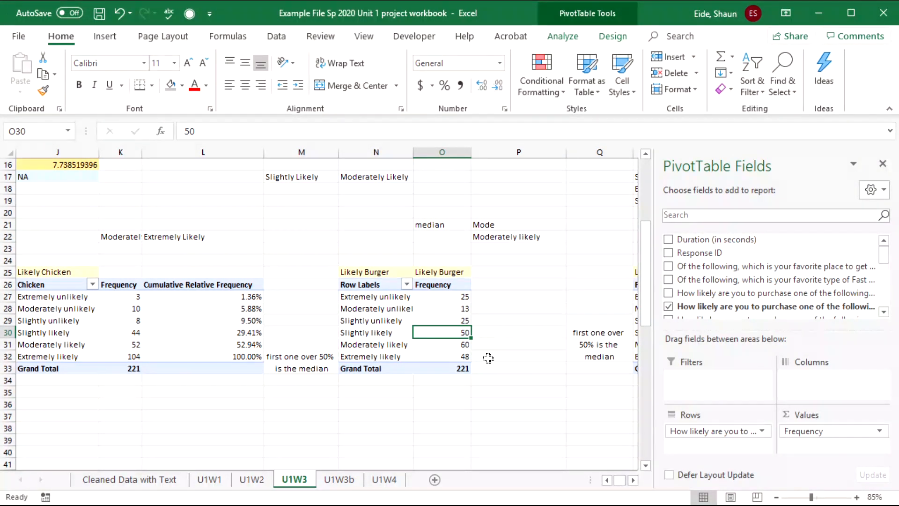
# - Review the Burger category frequencies against the Grand Total of 221
pyautogui.click(465, 368)
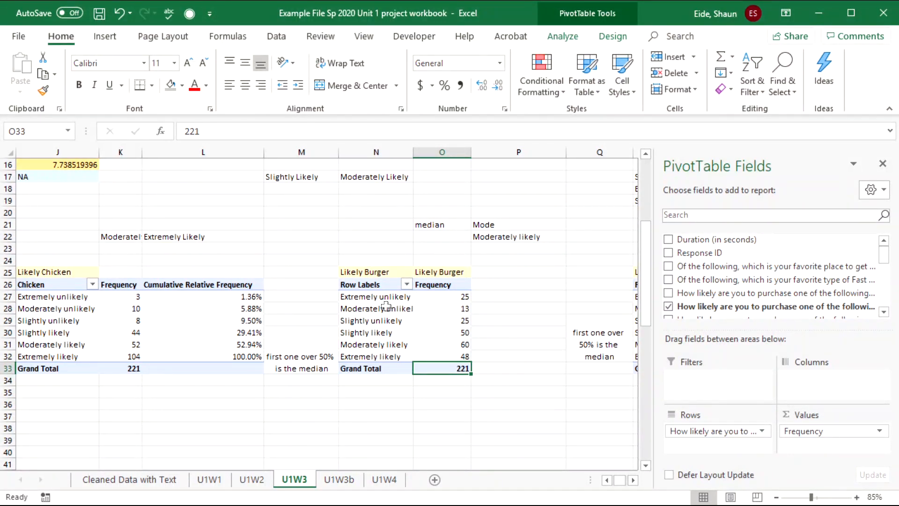
pyautogui.moveTo(373, 296); pyautogui.dragTo(378, 357)
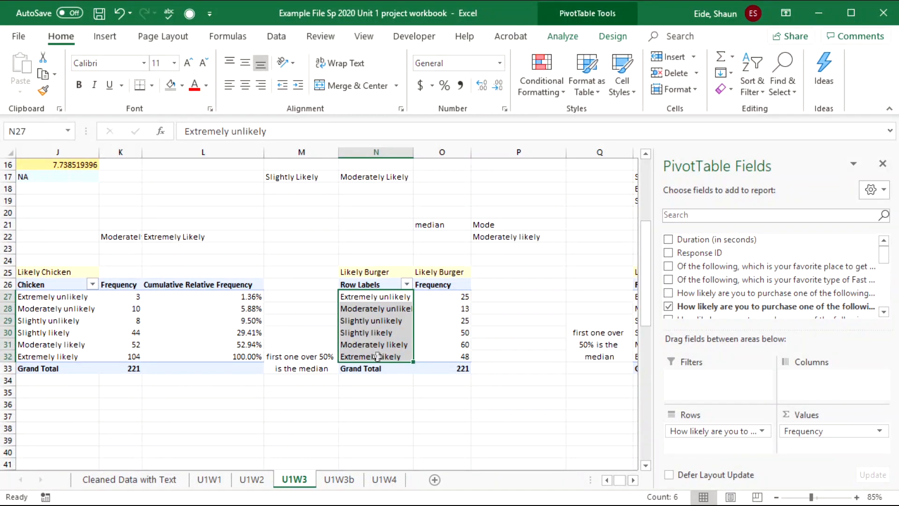
pyautogui.click(374, 297)
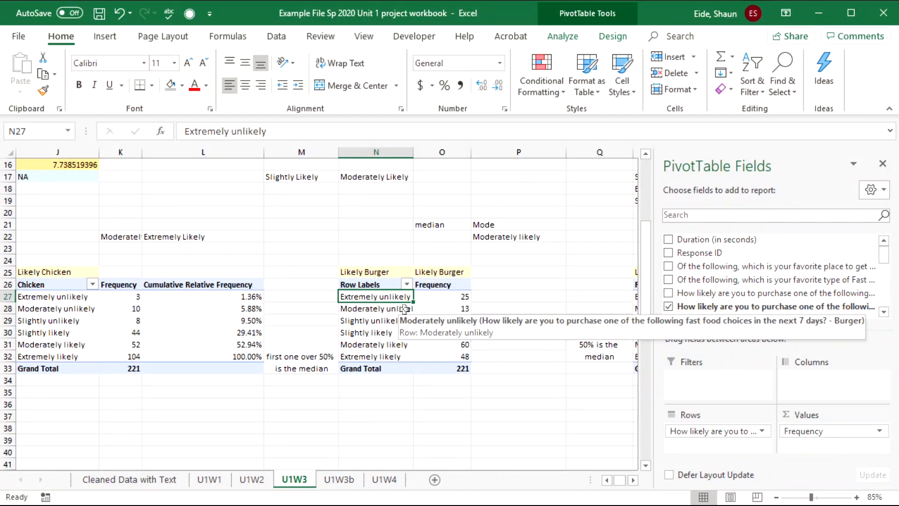
pyautogui.moveTo(391, 309); pyautogui.dragTo(466, 320)
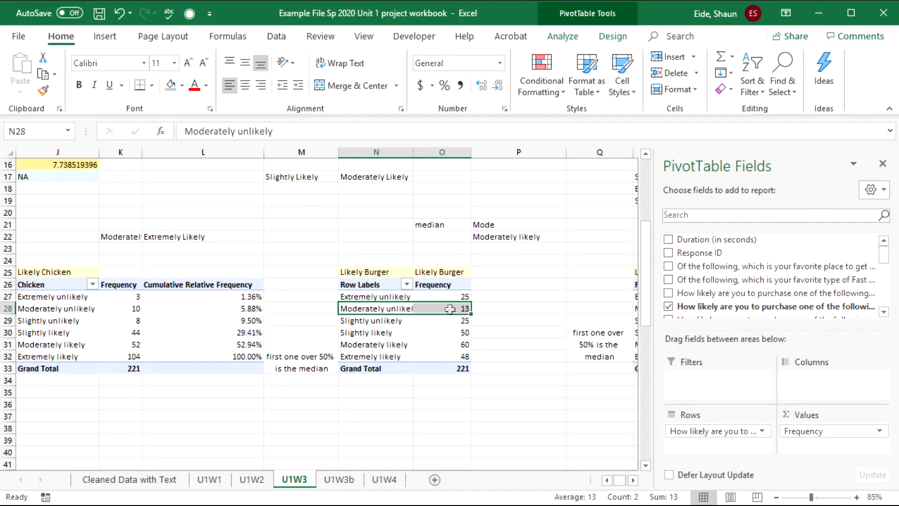
pyautogui.click(431, 322)
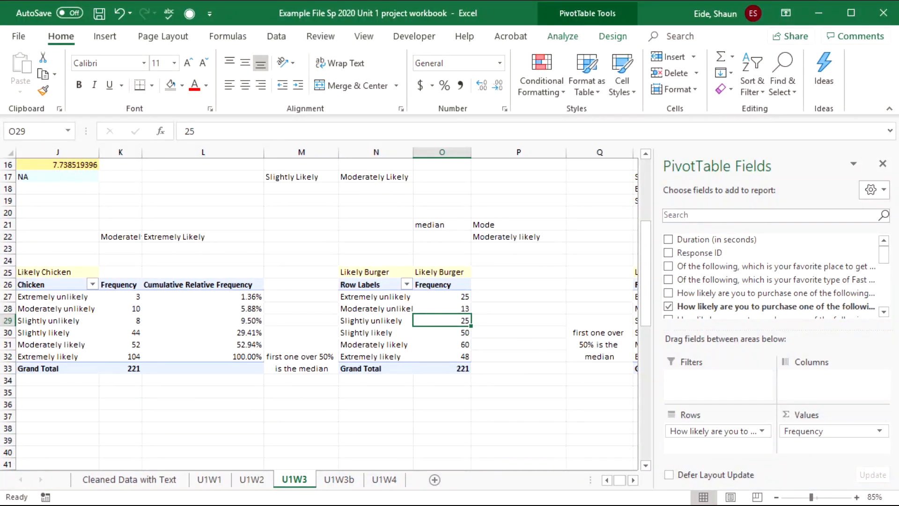
pyautogui.moveTo(397, 334); pyautogui.dragTo(455, 335)
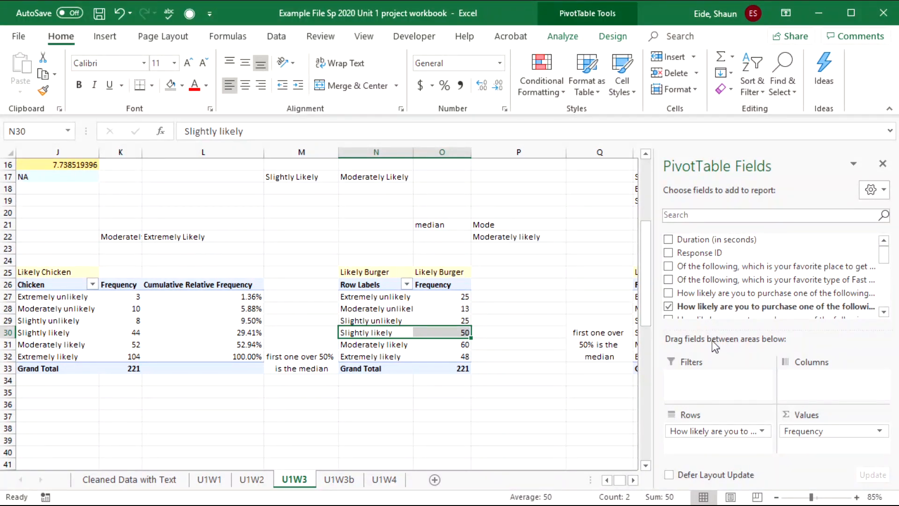
# - Add the Burger likelihood field to Values a second time and open its Value Field Settings
pyautogui.moveTo(716, 306); pyautogui.dragTo(810, 447)
pyautogui.click(537, 286)
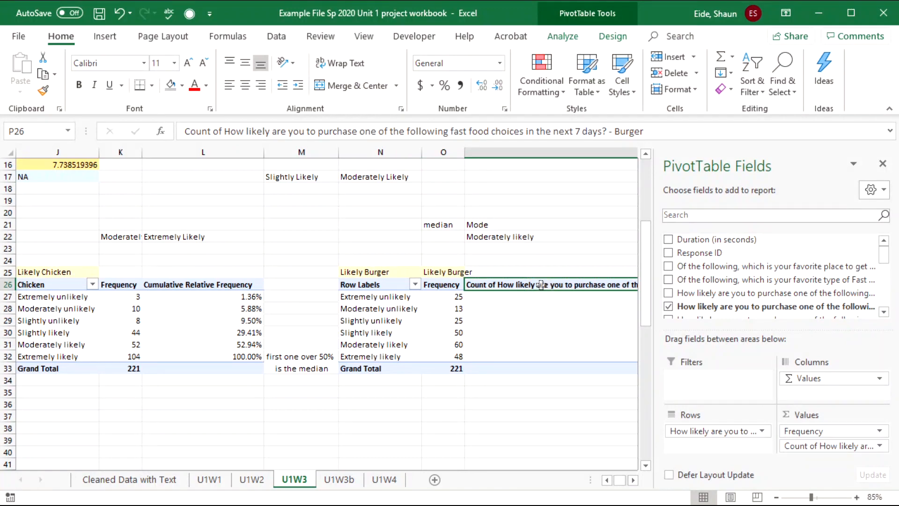
pyautogui.doubleClick(504, 285)
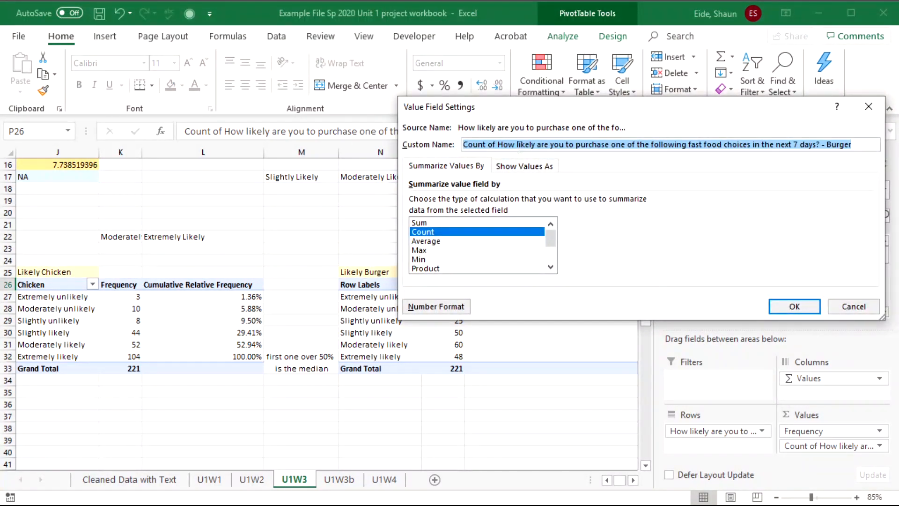
# - Name the new column Cumulative Frequency and show it as Running Total In, climbing 25 to 221
pyautogui.write('Cumulative Fr')
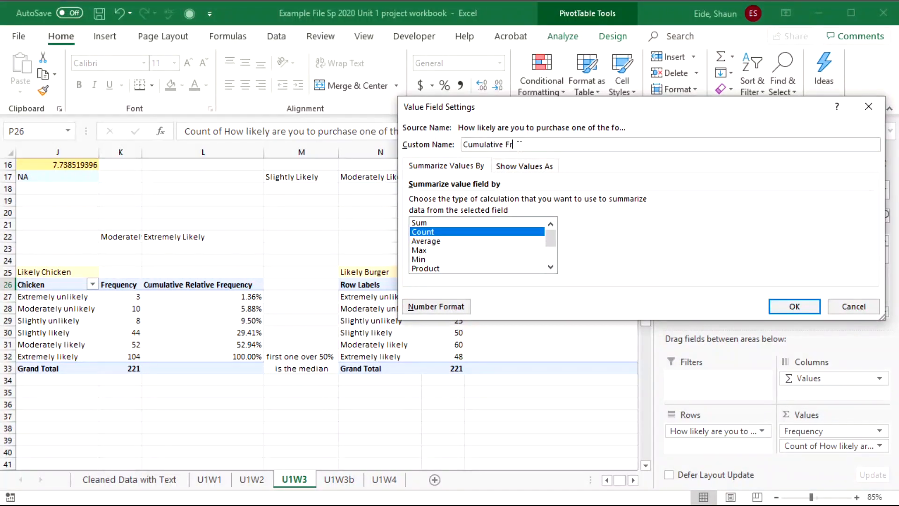
pyautogui.write('equency')
pyautogui.press('Return')
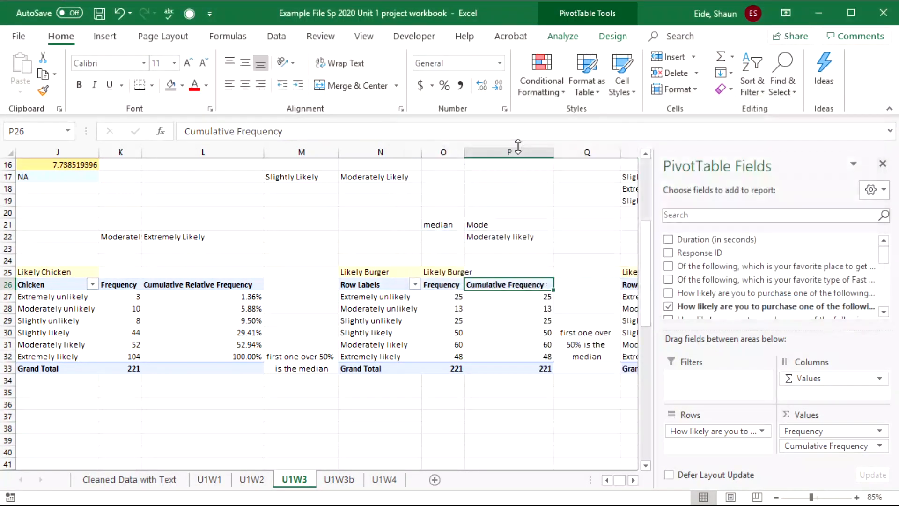
pyautogui.click(529, 328)
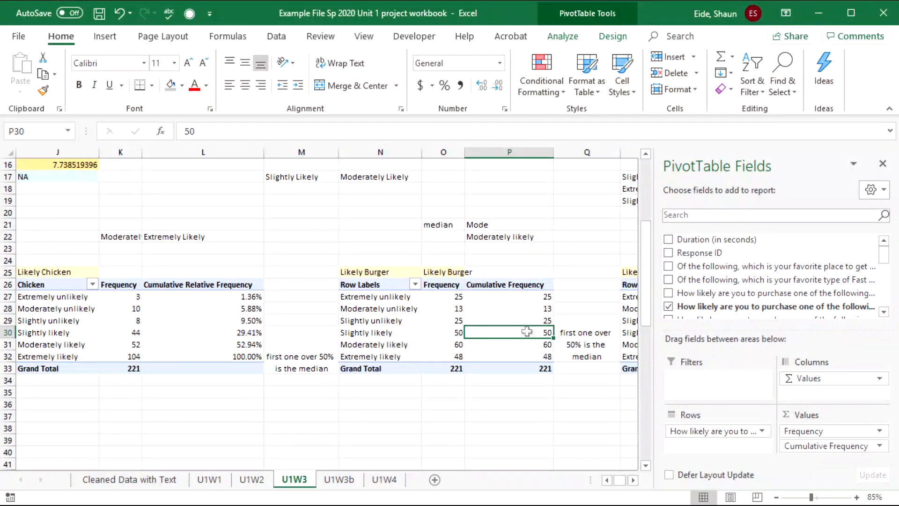
pyautogui.rightClick(527, 331)
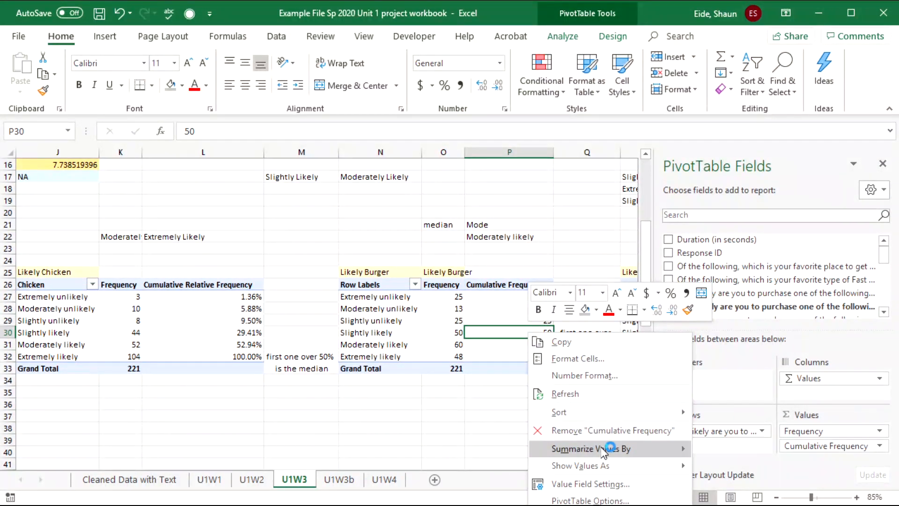
pyautogui.moveTo(626, 470)
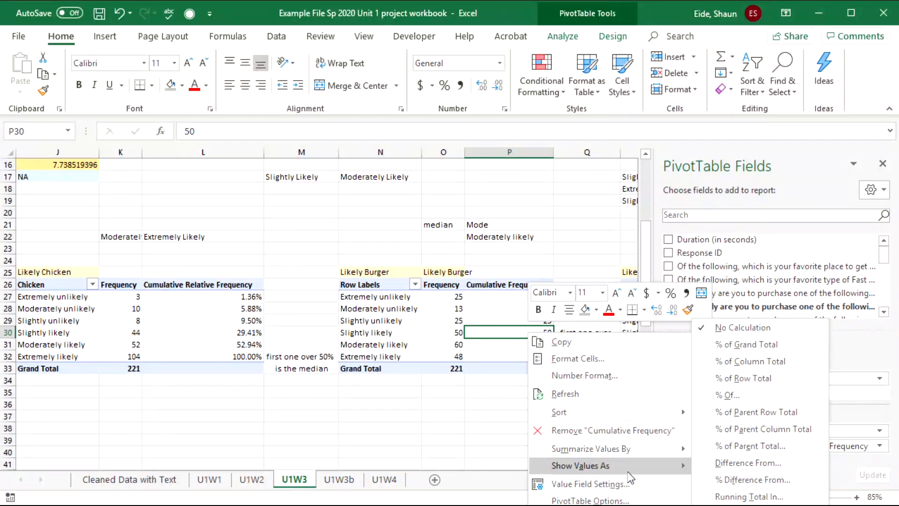
pyautogui.click(791, 501)
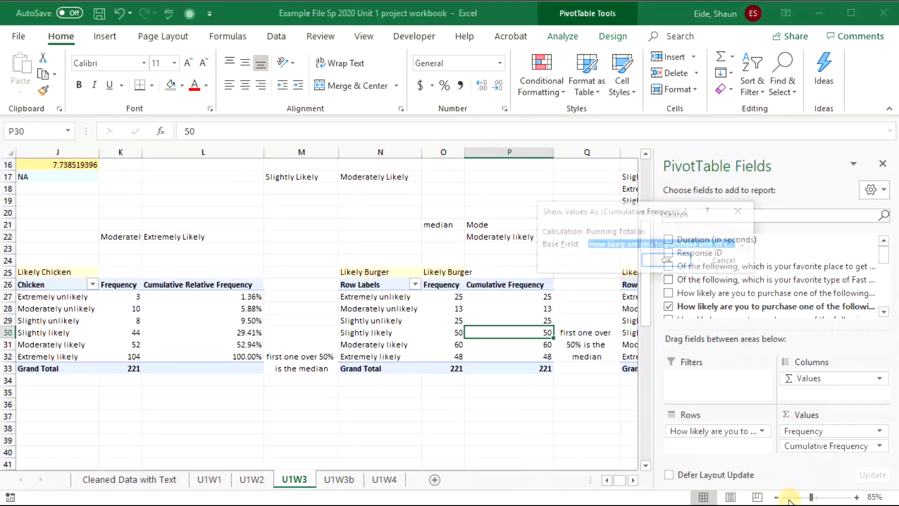
pyautogui.click(674, 259)
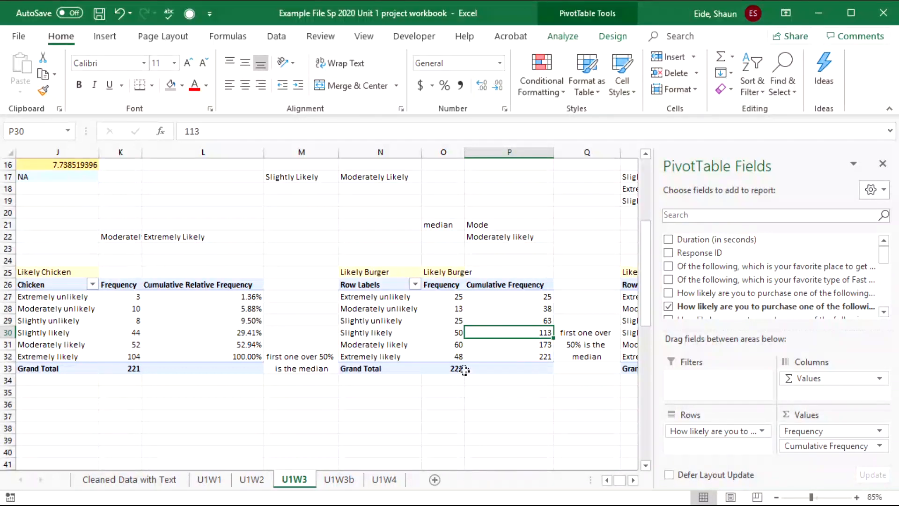
# - Find the halfway point (cumulative 113) and paste Slightly likely as the Burger median in O22
pyautogui.click(383, 334)
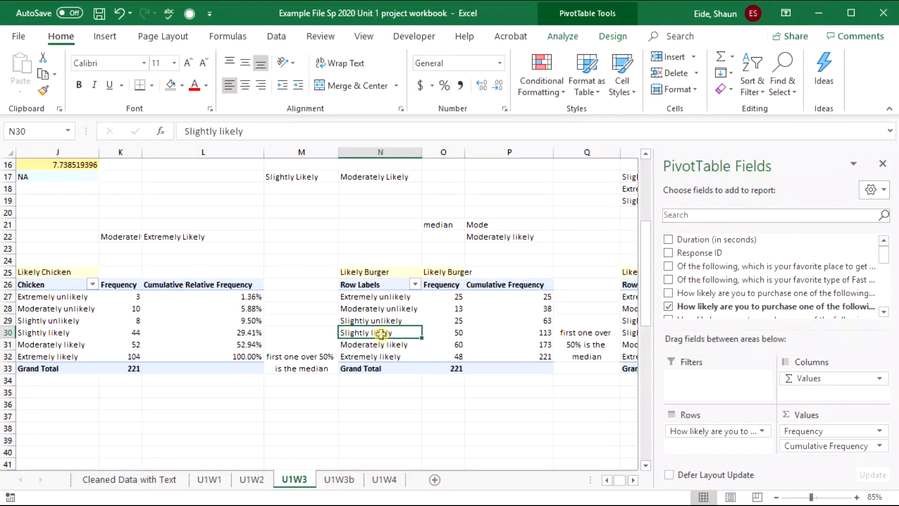
pyautogui.click(549, 335)
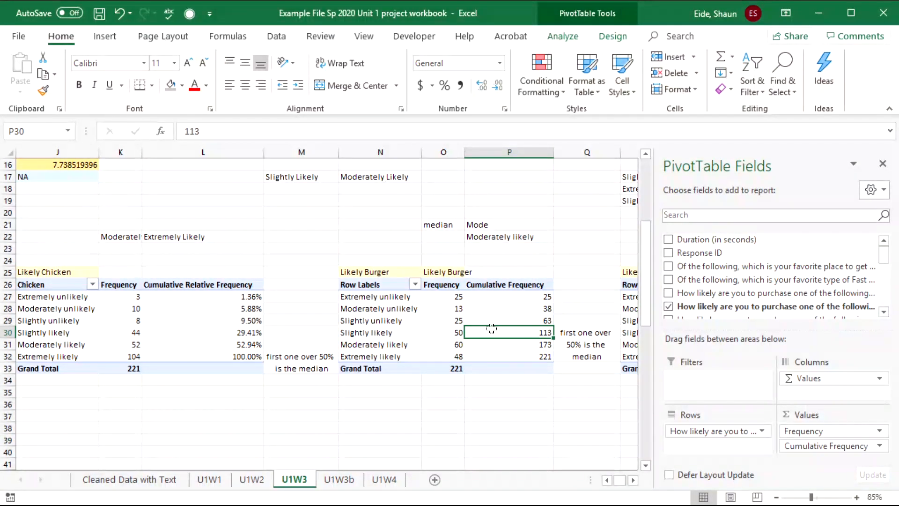
pyautogui.moveTo(492, 328)
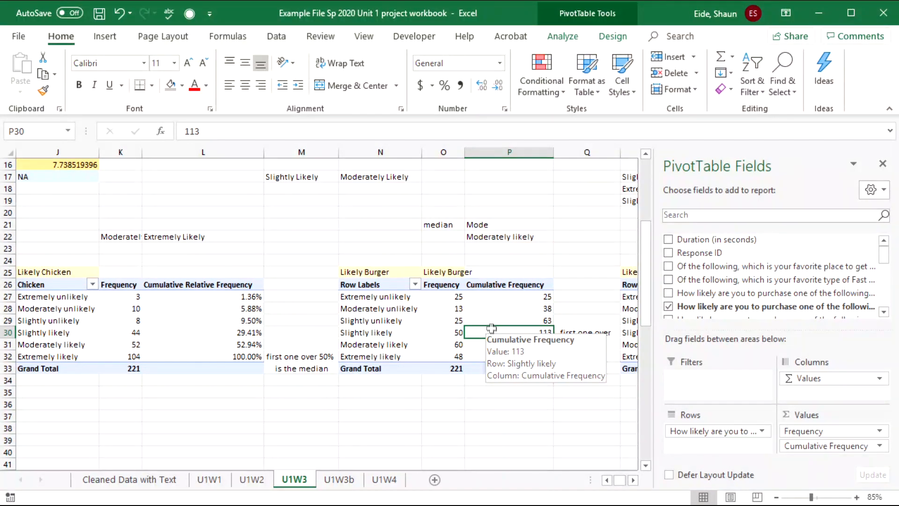
pyautogui.click(489, 319)
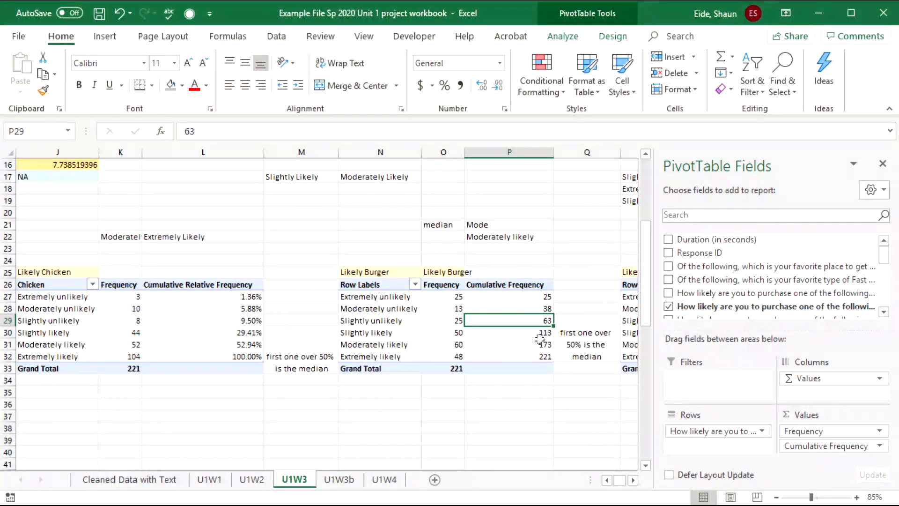
pyautogui.moveTo(538, 335)
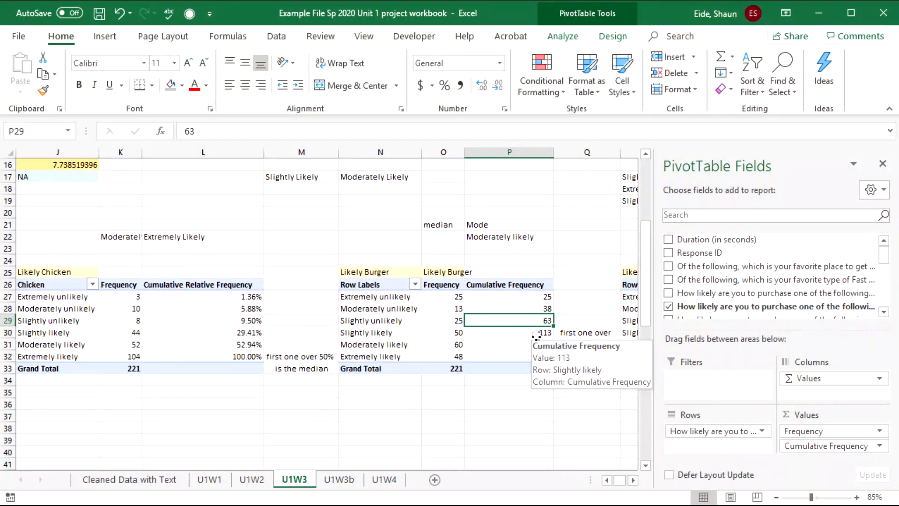
pyautogui.moveTo(505, 374)
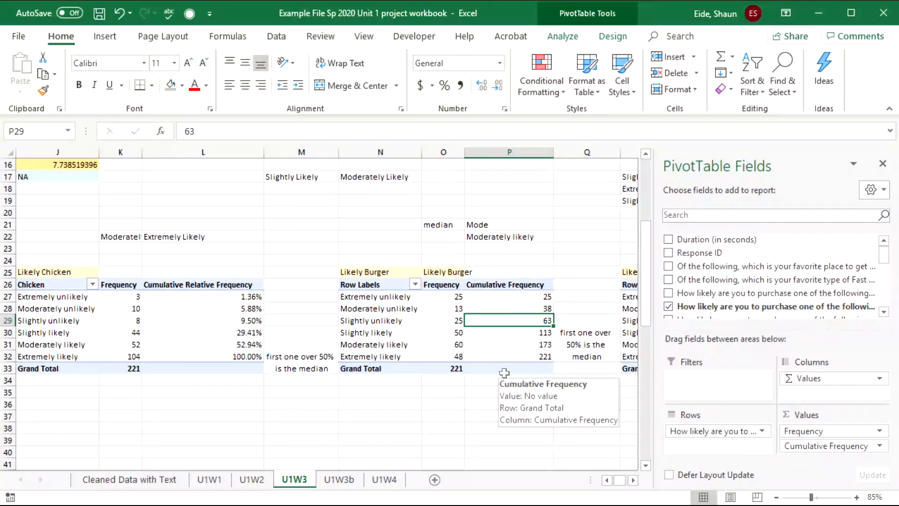
pyautogui.click(515, 333)
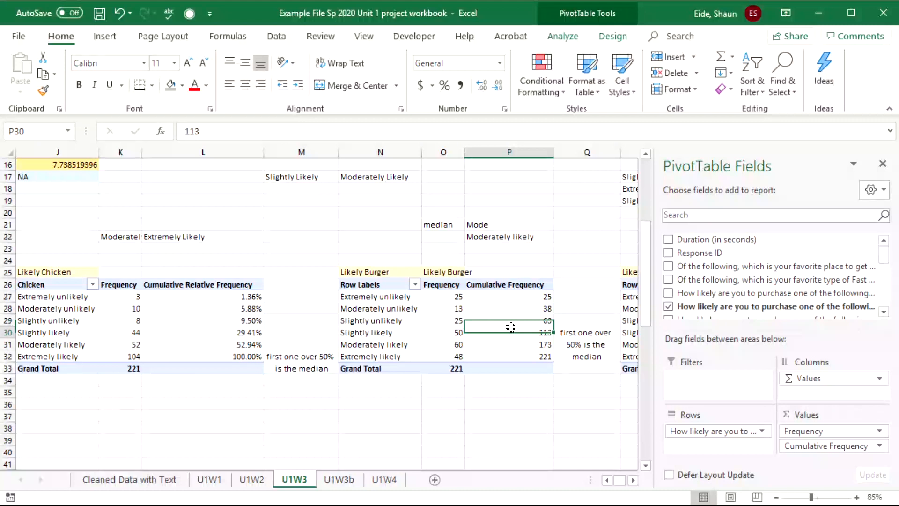
pyautogui.click(368, 330)
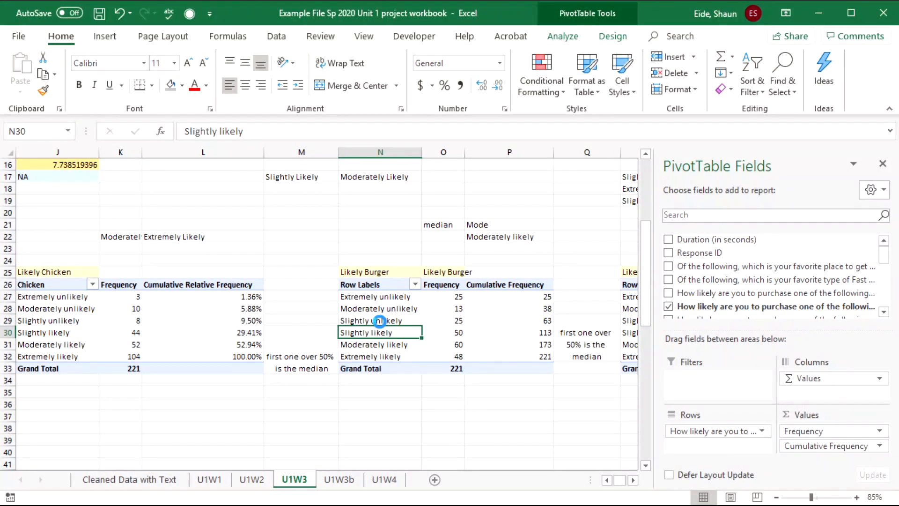
pyautogui.hotkey('ctrl', 'c')
pyautogui.click(435, 237)
pyautogui.hotkey('ctrl', 'v')
# - Switch the Cumulative Frequency column to % Running Total In, reaching 51.13% at Slightly likely
pyautogui.click(502, 332)
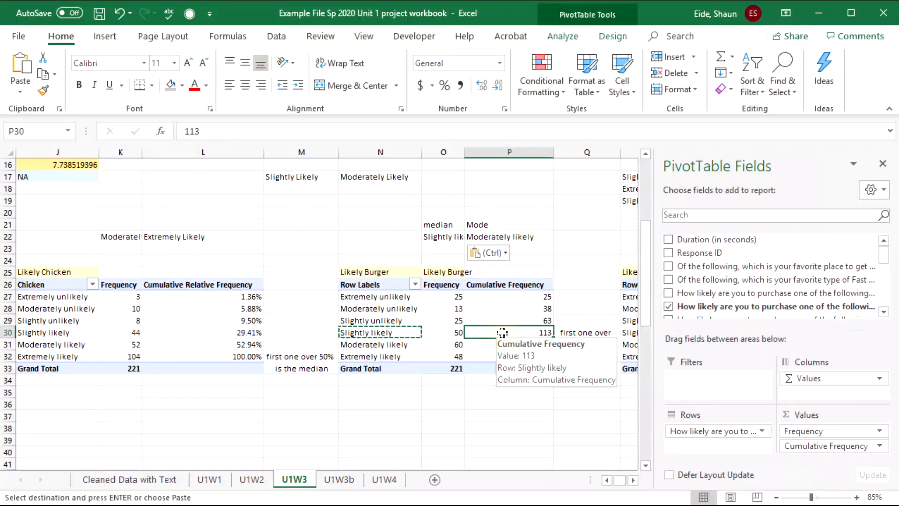
pyautogui.rightClick(505, 334)
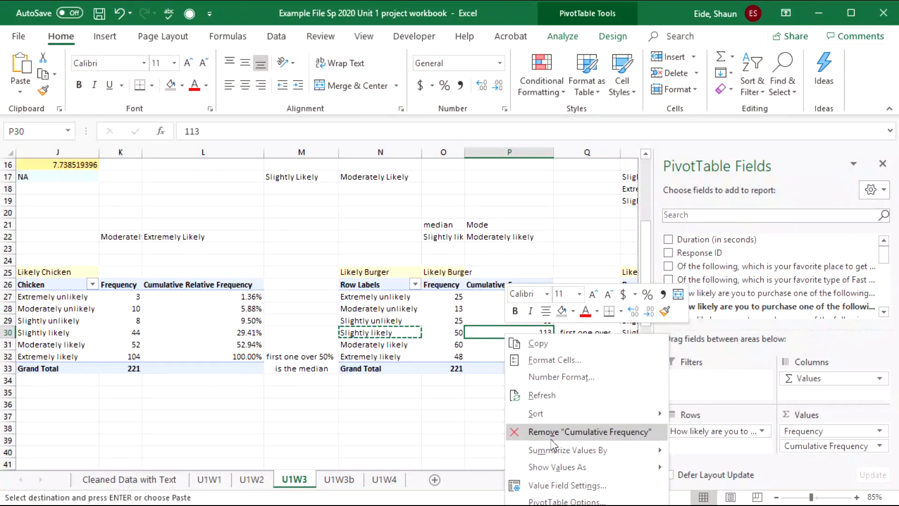
pyautogui.moveTo(582, 467)
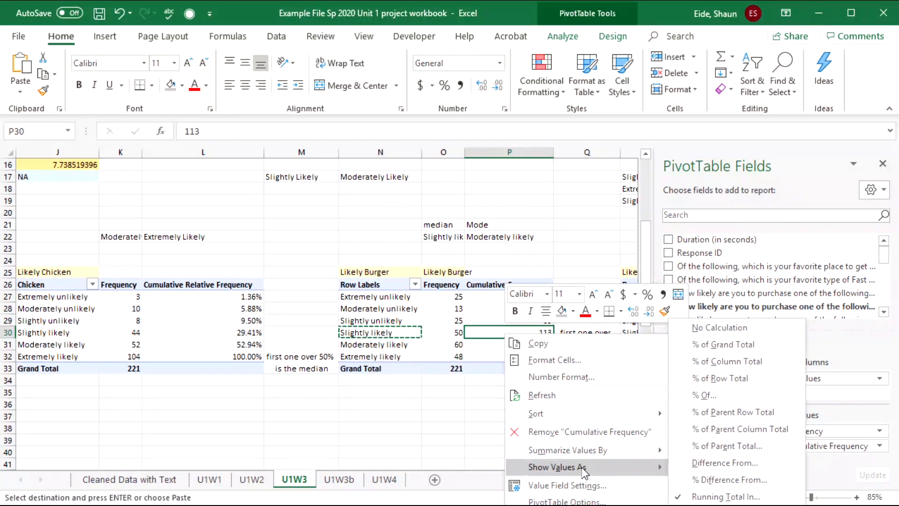
pyautogui.click(729, 505)
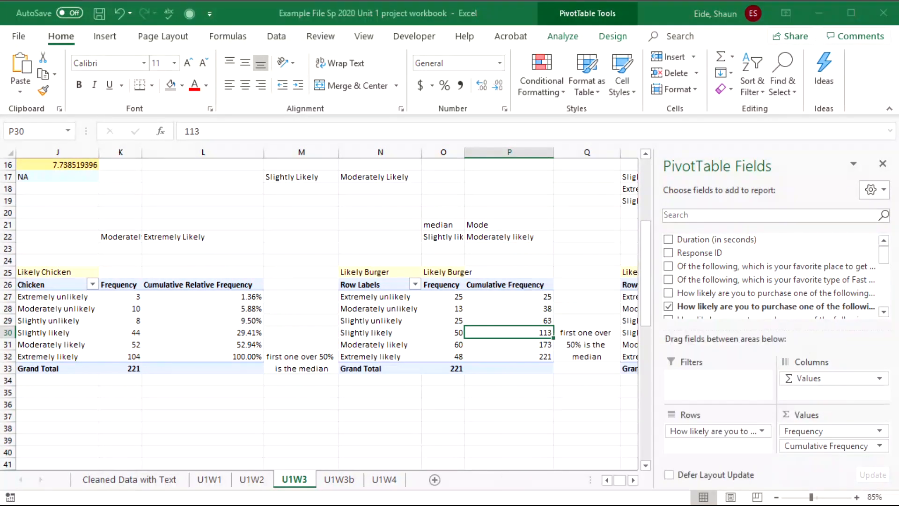
pyautogui.click(665, 261)
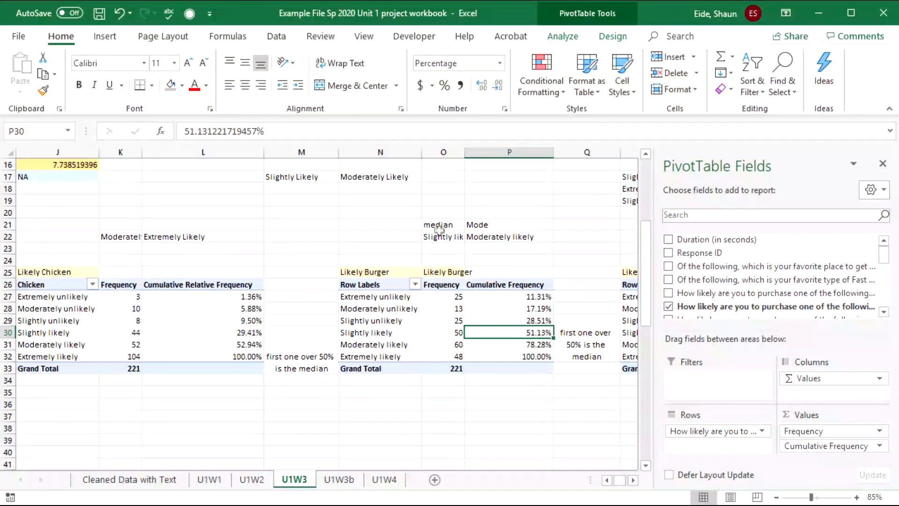
pyautogui.moveTo(439, 236); pyautogui.dragTo(501, 237)
# - Paste the Burger median Slightly likely and mode Moderately likely into the summary table as values
pyautogui.hotkey('ctrl', 'c')
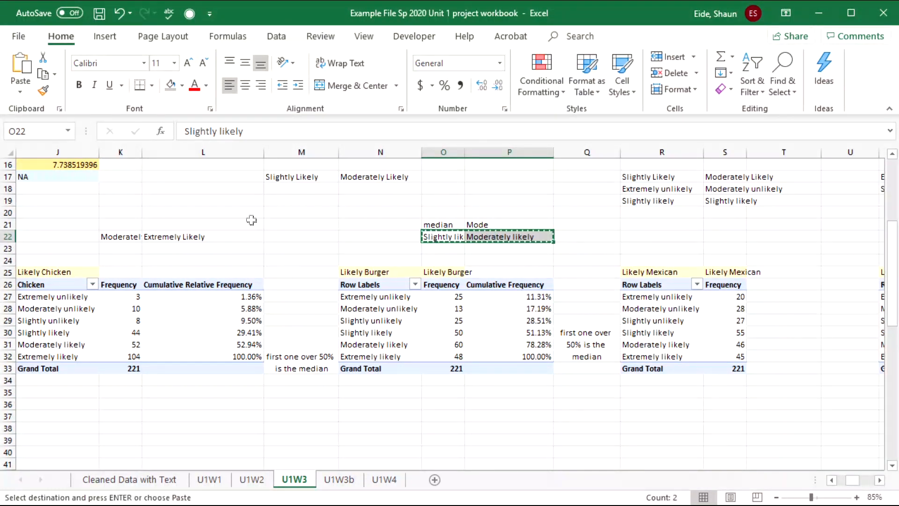
pyautogui.scroll(3, 252, 220)
pyautogui.moveTo(247, 223); pyautogui.dragTo(140, 271)
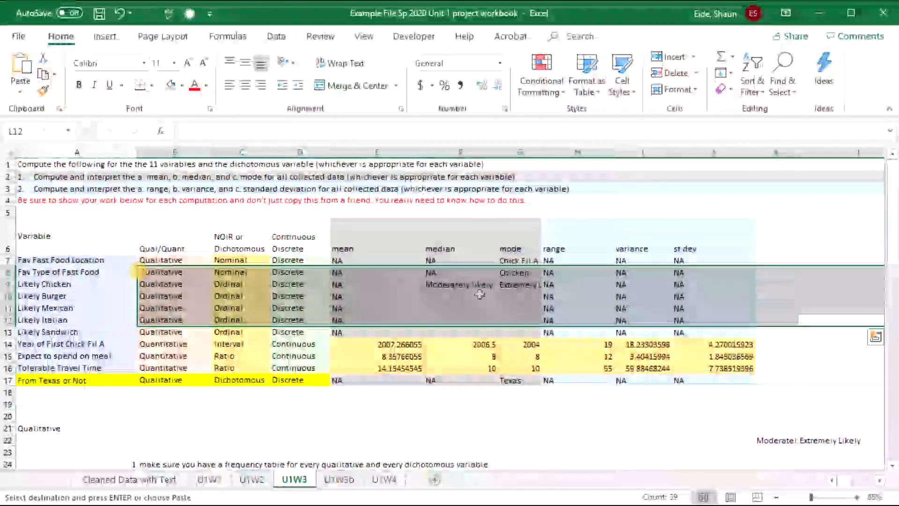
pyautogui.click(480, 294)
pyautogui.hotkey('ctrl', 'v')
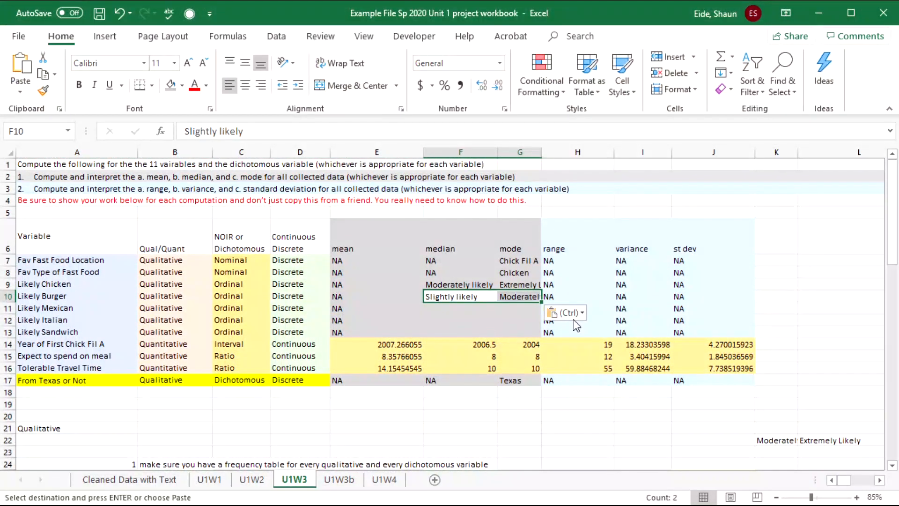
pyautogui.click(573, 315)
pyautogui.click(576, 408)
pyautogui.click(563, 404)
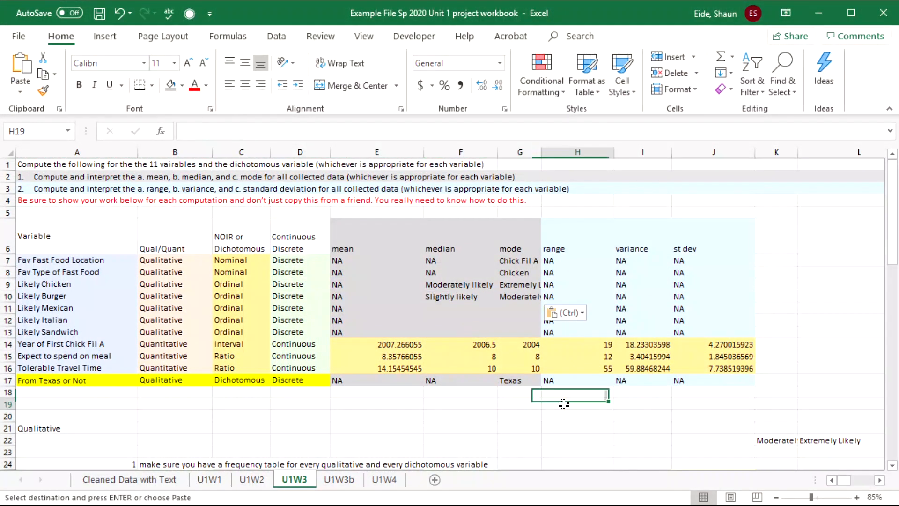
# - Move to the Likely Mexican pivot table and select a cell inside it to show its field list
pyautogui.moveTo(563, 405); pyautogui.dragTo(883, 421)
pyautogui.click(722, 415)
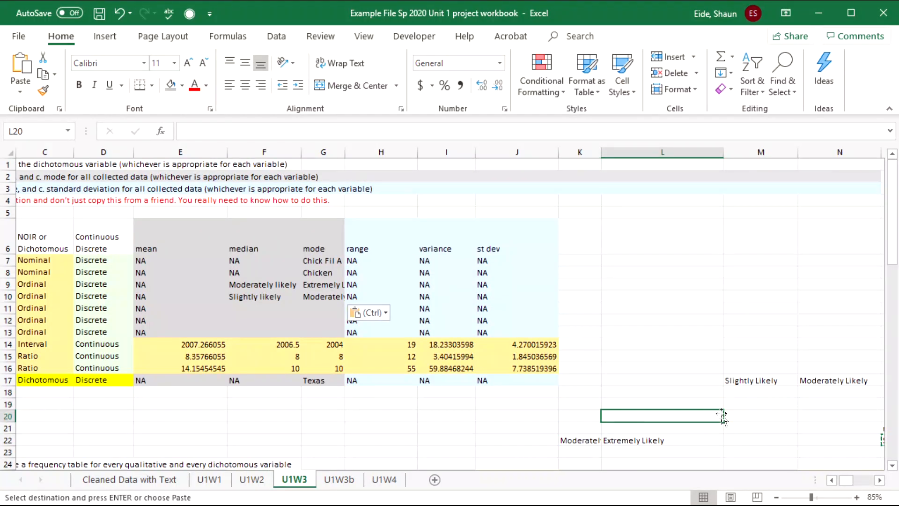
pyautogui.press('Right')
pyautogui.press('Right')
pyautogui.press('Right')
pyautogui.press('Right')
pyautogui.press('Right')
pyautogui.press('Right')
pyautogui.press('Right')
pyautogui.press('Down')
pyautogui.press('Down')
pyautogui.press('Down')
pyautogui.press('Down')
pyautogui.press('Down')
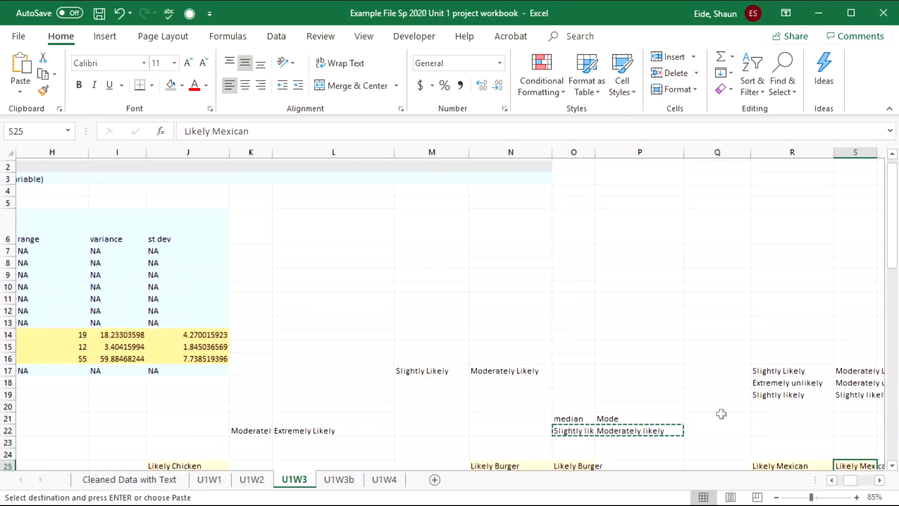
pyautogui.press('Down')
pyautogui.press('Down')
pyautogui.press('Down')
pyautogui.press('Down')
pyautogui.press('Down')
pyautogui.press('Down')
pyautogui.press('Down')
pyautogui.press('Down')
pyautogui.press('Right')
pyautogui.press('Right')
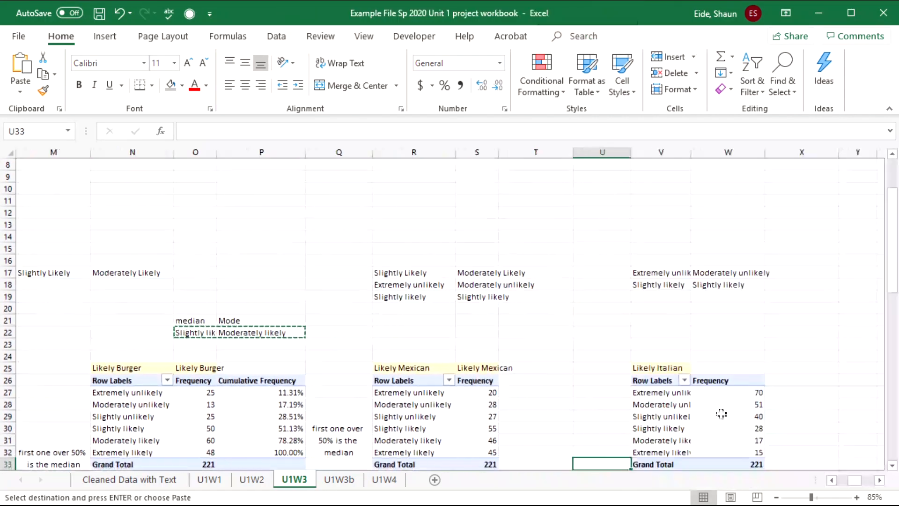
pyautogui.press('Down')
pyautogui.press('Down')
pyautogui.press('Down')
pyautogui.press('Down')
pyautogui.press('Down')
pyautogui.press('Down')
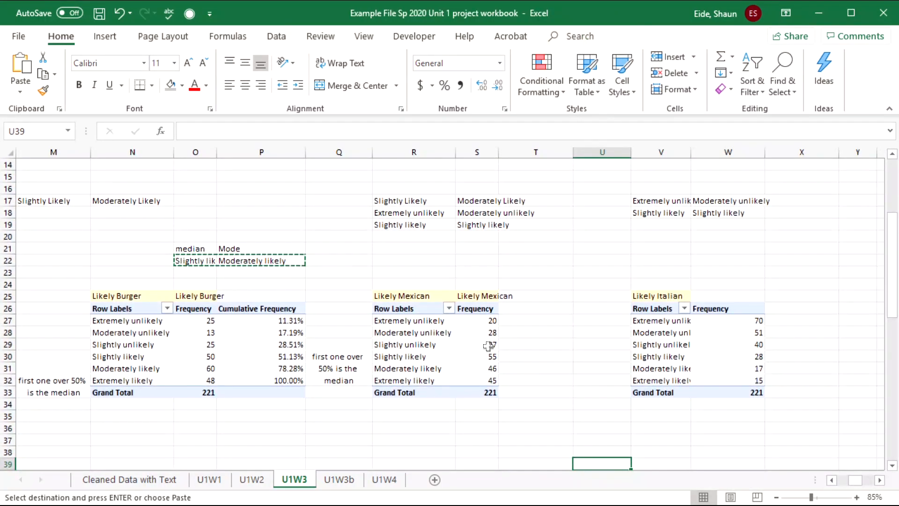
pyautogui.click(486, 344)
pyautogui.click(591, 347)
pyautogui.click(468, 335)
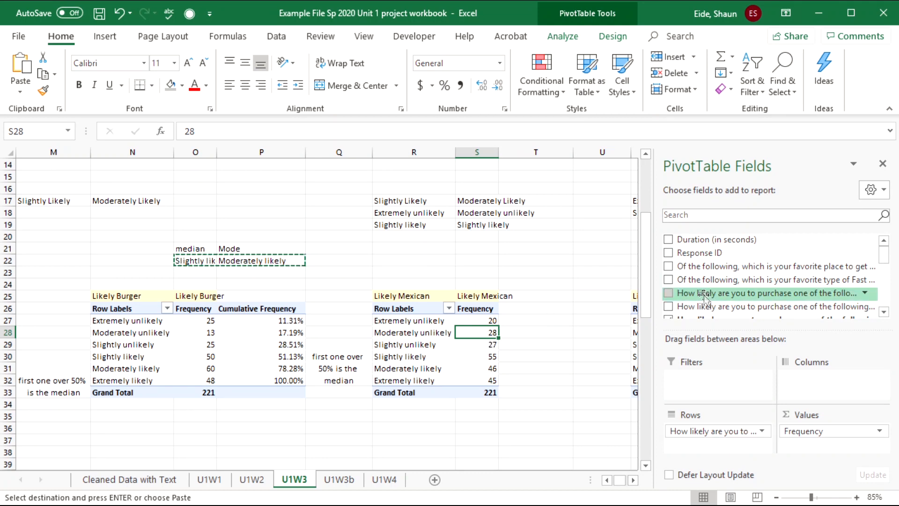
# - Add the headings Median in S21 and Mode in T21 above the Likely Mexican table
pyautogui.scroll(-2, 705, 298)
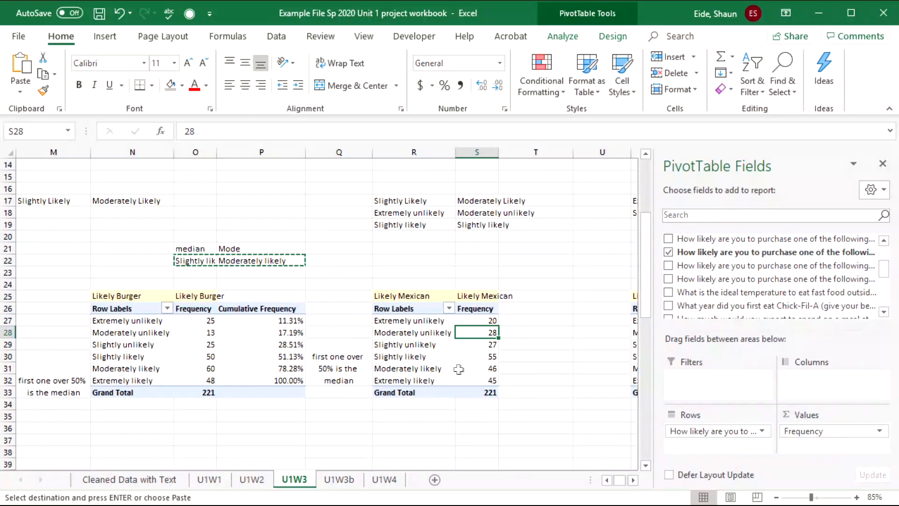
pyautogui.click(526, 248)
pyautogui.write(',')
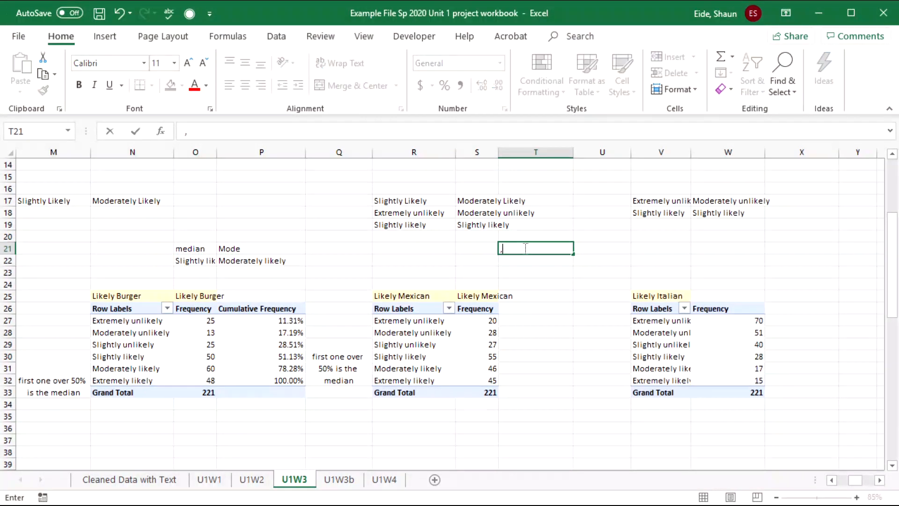
pyautogui.write('ode')
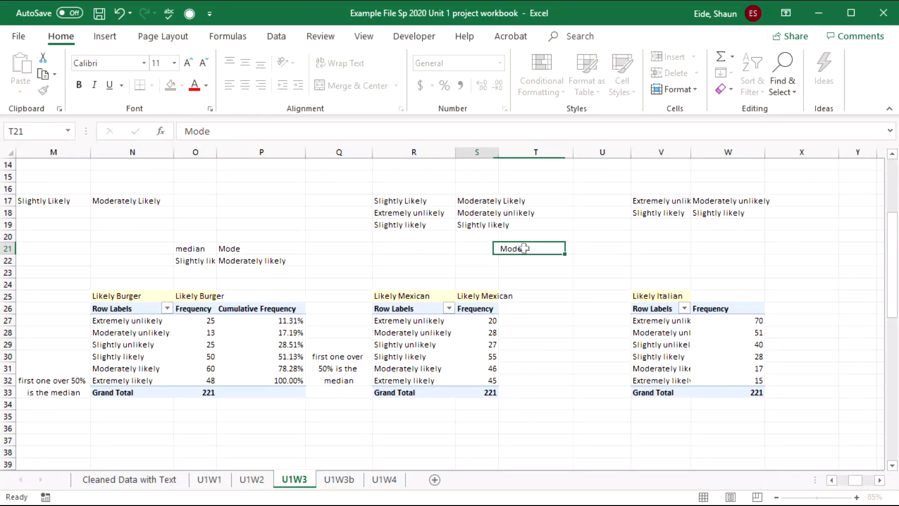
pyautogui.press('Left')
pyautogui.write('Median')
pyautogui.press('Right')
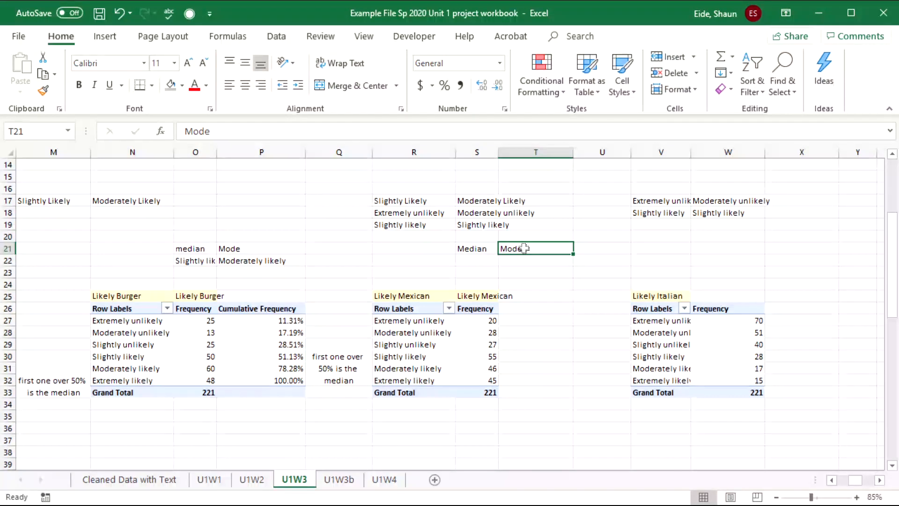
# - Copy Slightly likely, the top Mexican frequency of 55, into T22 as the mode
pyautogui.moveTo(483, 322); pyautogui.dragTo(480, 358)
pyautogui.click(480, 358)
pyautogui.click(405, 357)
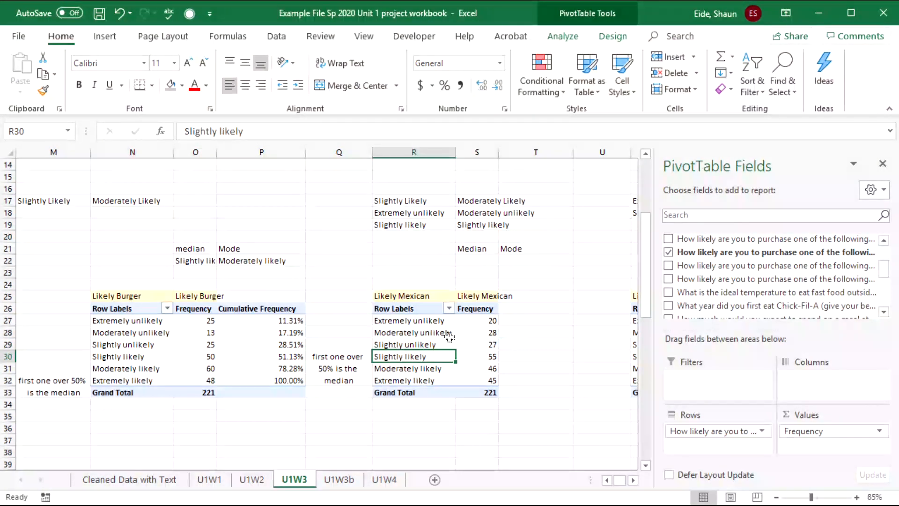
pyautogui.hotkey('ctrl', 'c')
pyautogui.click(534, 261)
pyautogui.hotkey('ctrl', 'v')
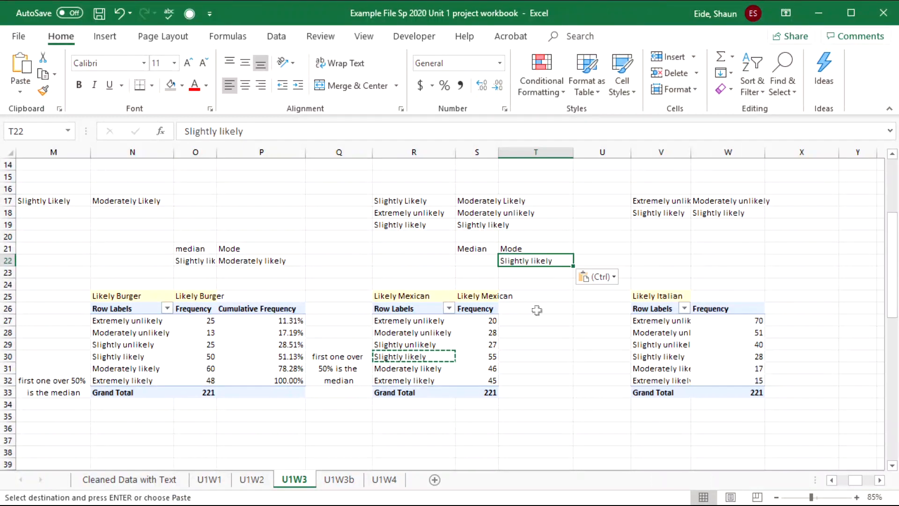
pyautogui.click(471, 261)
pyautogui.click(483, 332)
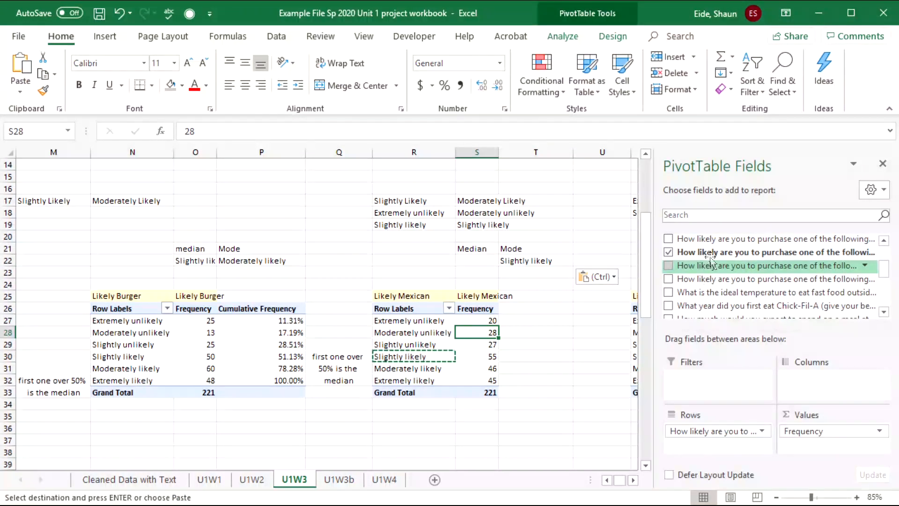
# - Add the Mexican field to Values again and show it as % Running Total In
pyautogui.moveTo(710, 255); pyautogui.dragTo(800, 442)
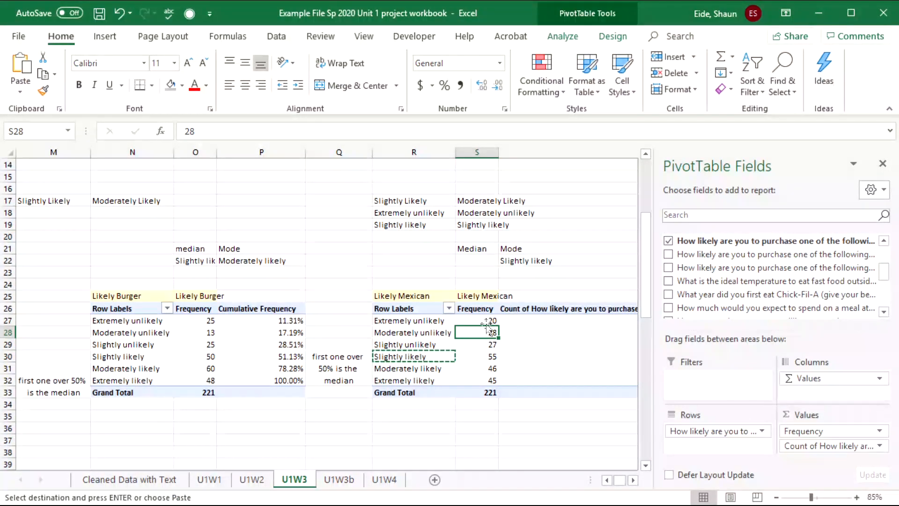
pyautogui.doubleClick(526, 344)
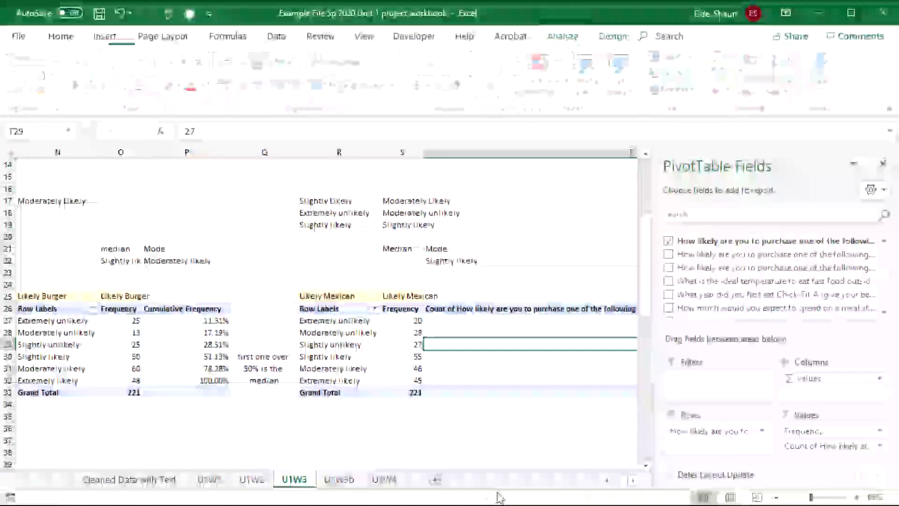
pyautogui.click(531, 309)
pyautogui.click(535, 321)
pyautogui.click(534, 309)
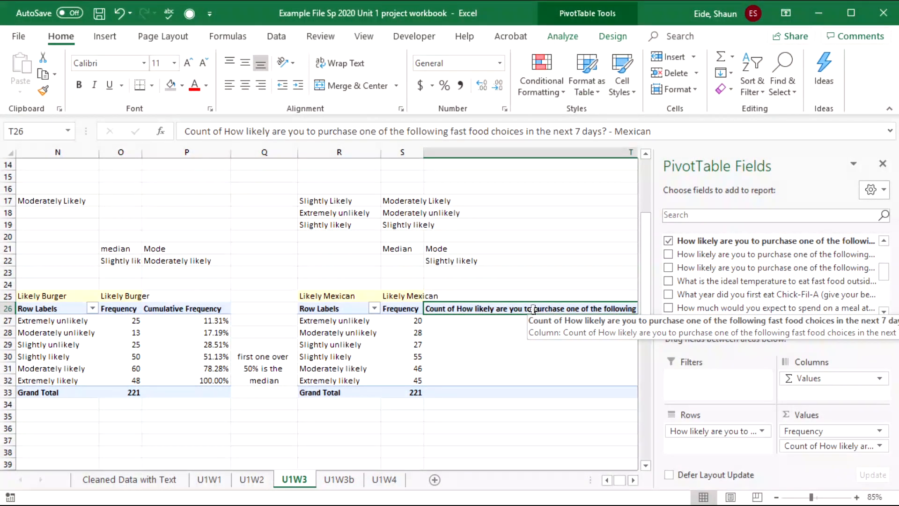
pyautogui.click(520, 344)
pyautogui.rightClick(519, 344)
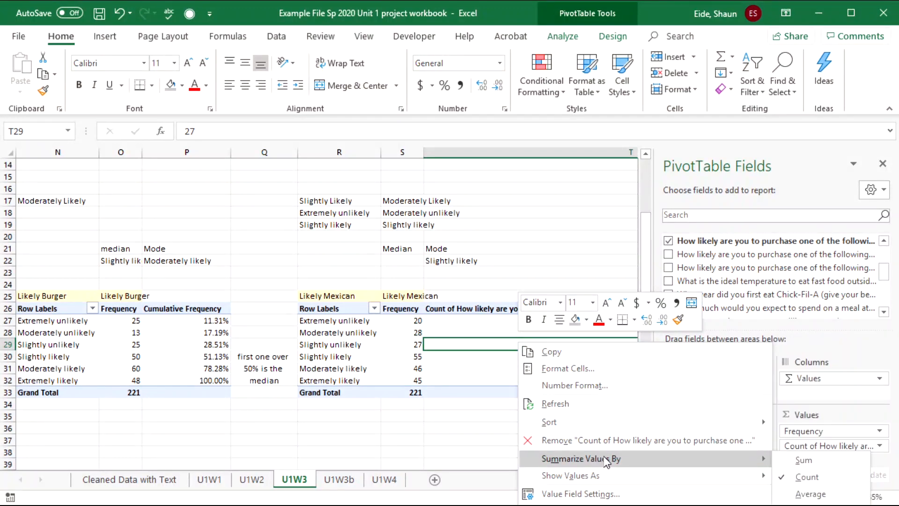
pyautogui.moveTo(636, 475)
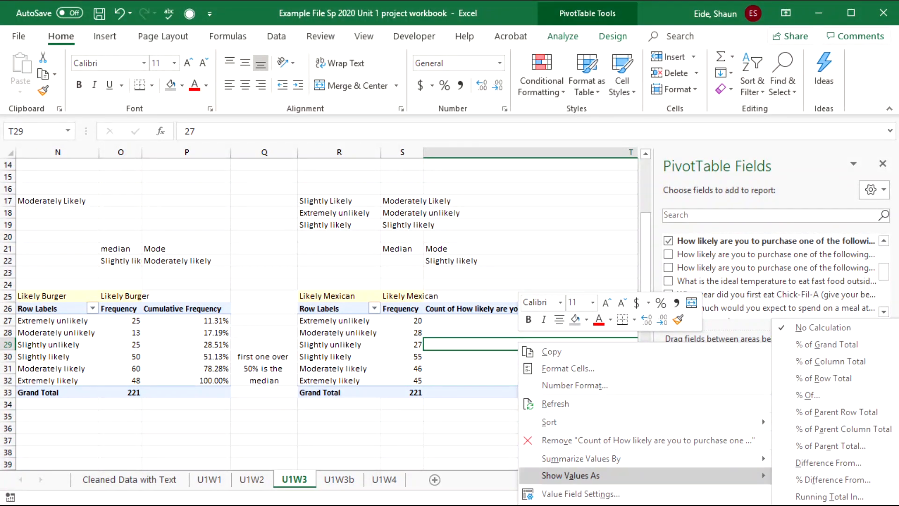
pyautogui.click(830, 497)
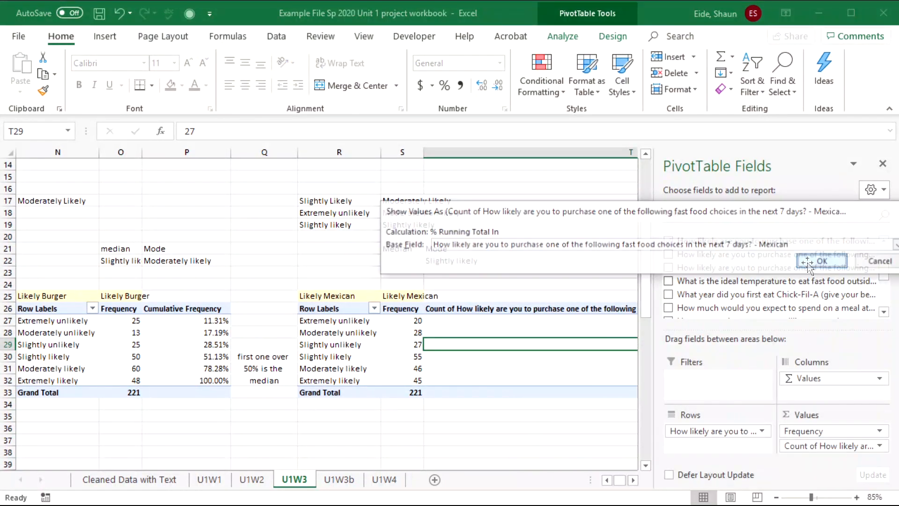
pyautogui.click(476, 320)
# - Rename the new column Cum Rel Freq, running from 9.05% to 100.00%
pyautogui.click(483, 309)
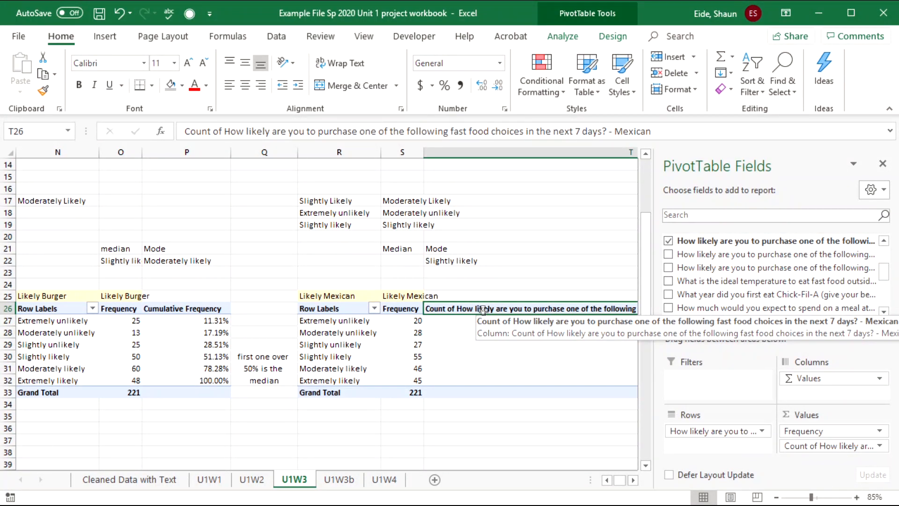
pyautogui.doubleClick(484, 309)
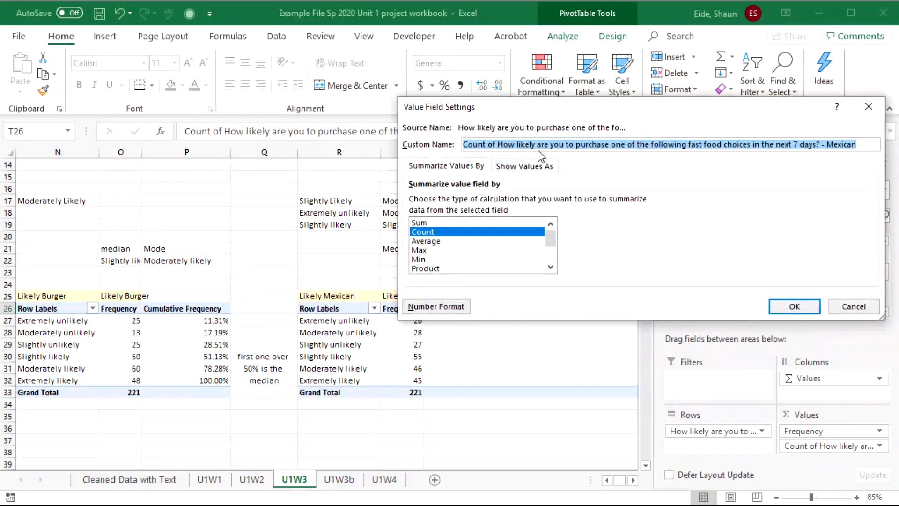
pyautogui.write('Cum ')
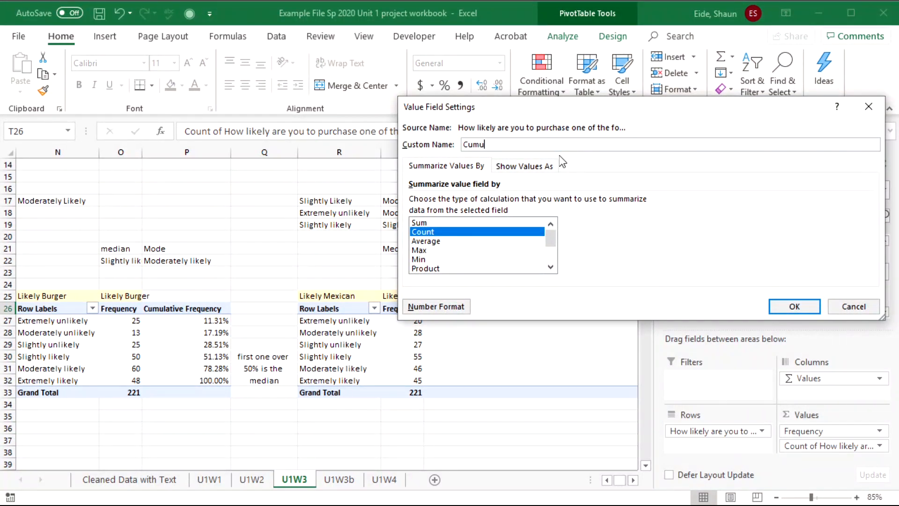
pyautogui.write('Rel Freq')
pyautogui.click(817, 312)
pyautogui.click(502, 331)
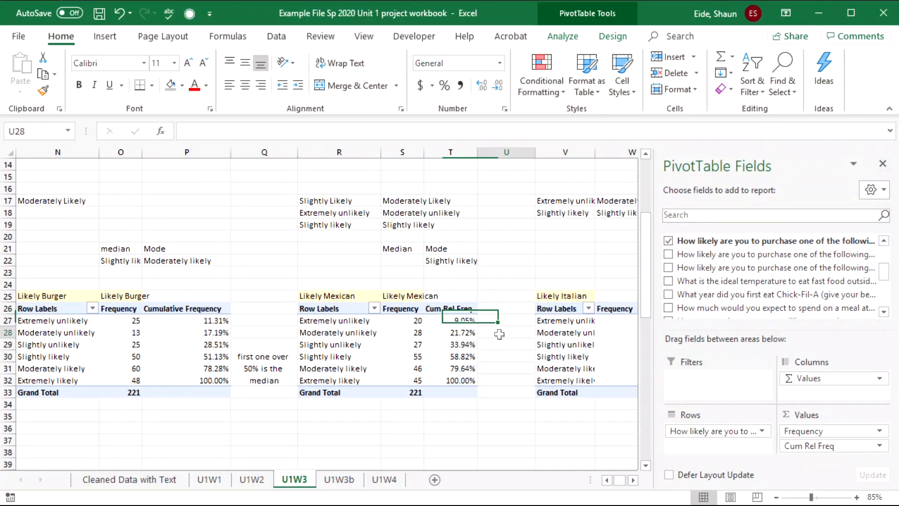
pyautogui.click(327, 357)
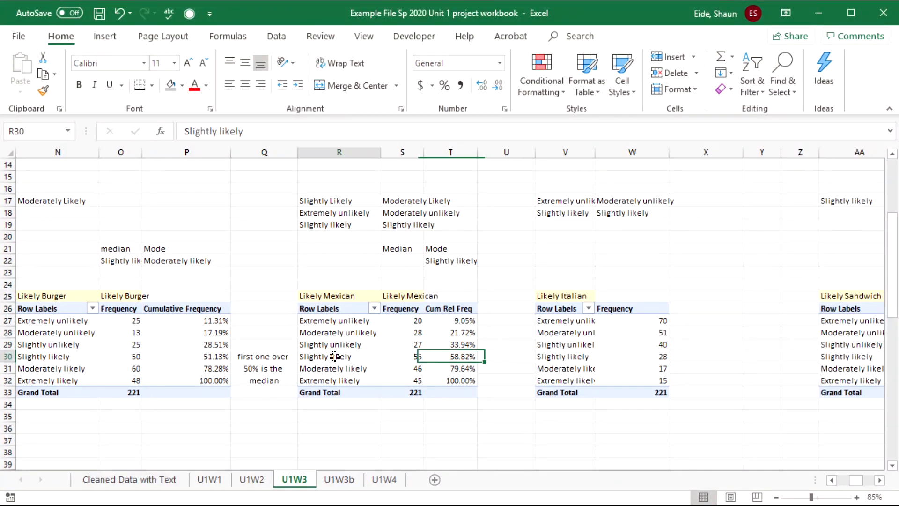
# - Copy the 'Slightly likely' label into S22 as the Likely Mexican median
pyautogui.click(472, 270)
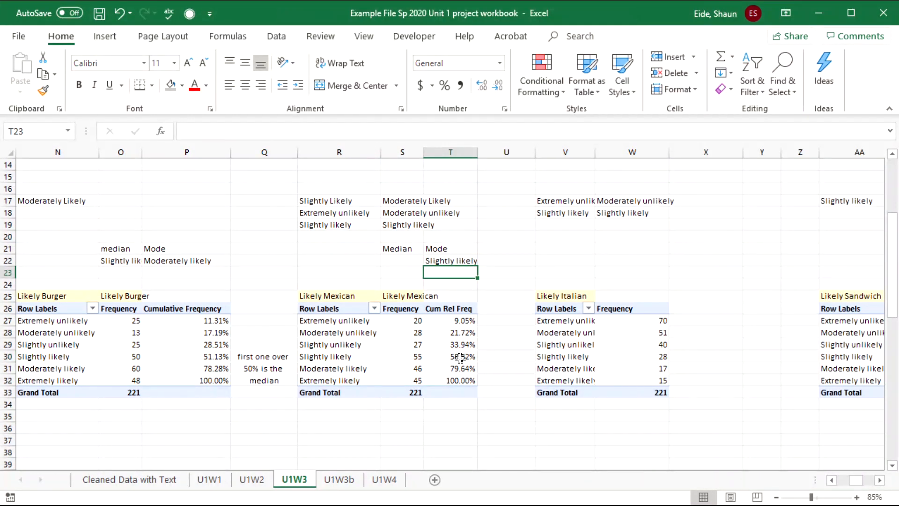
pyautogui.click(357, 352)
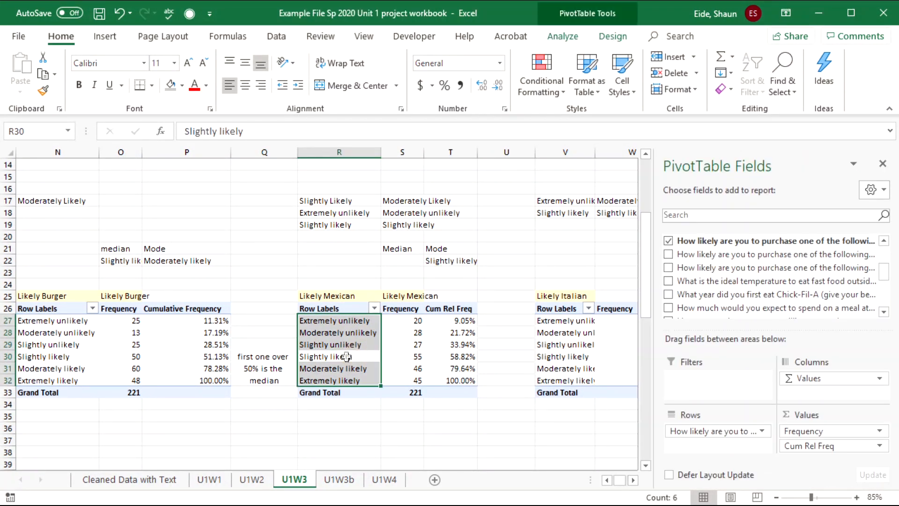
pyautogui.click(346, 357)
pyautogui.hotkey('ctrl', 'c')
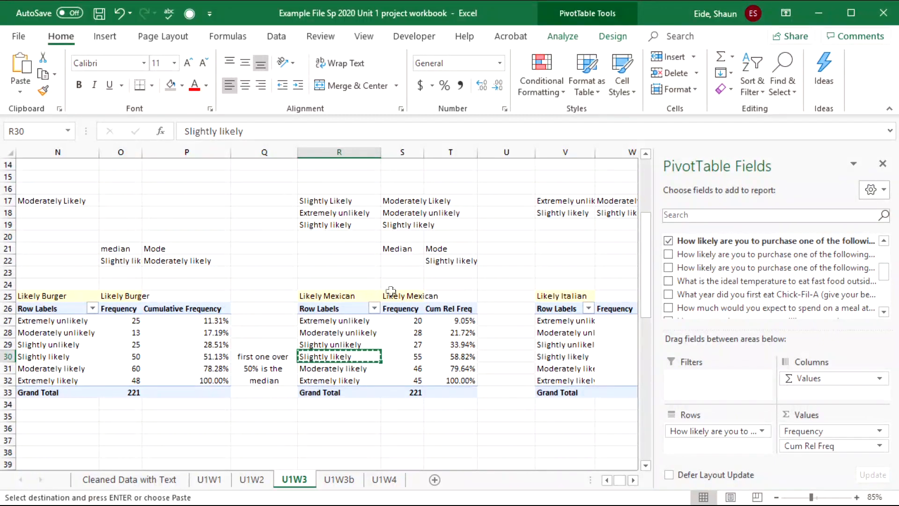
pyautogui.click(401, 260)
pyautogui.hotkey('ctrl', 'v')
# - Paste the Mexican median and mode from S22:T22 into summary cells F11:G11 as values only
pyautogui.moveTo(401, 260); pyautogui.dragTo(450, 260)
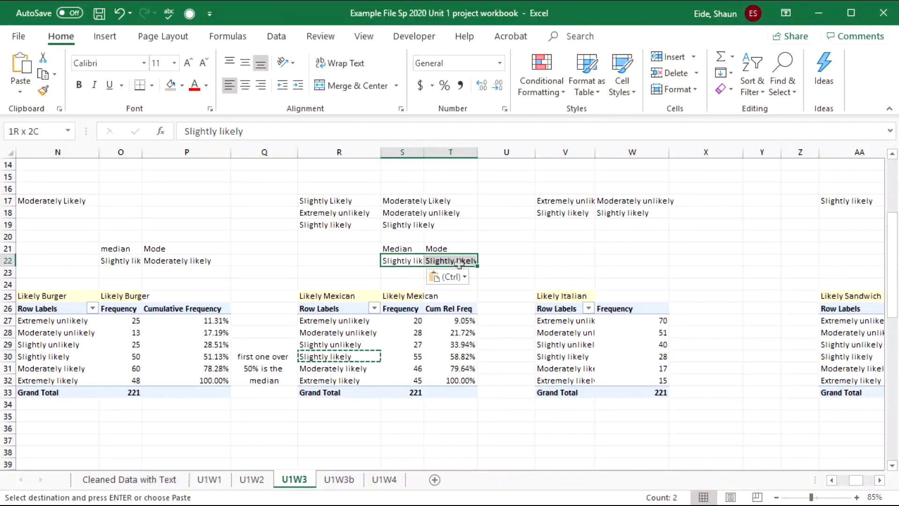
pyautogui.hotkey('ctrl', 'c')
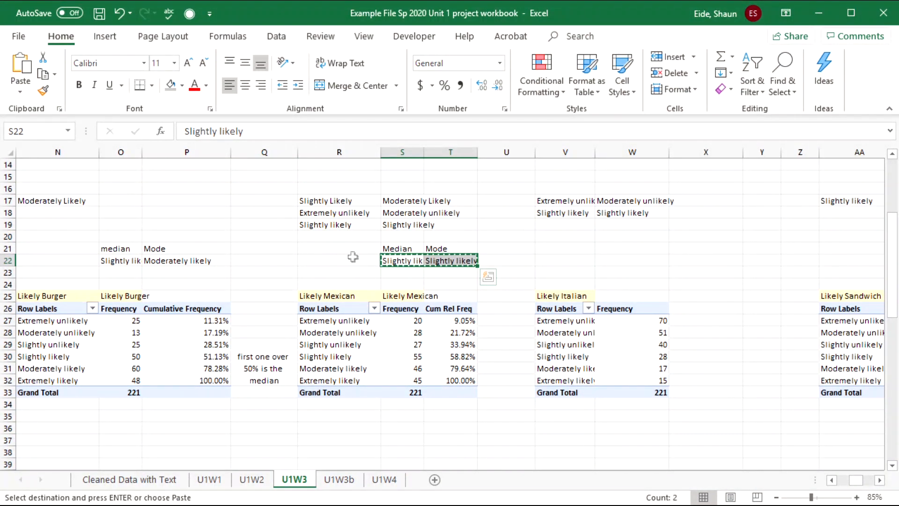
pyautogui.moveTo(345, 257); pyautogui.dragTo(92, 275)
pyautogui.click(452, 258)
pyautogui.click(453, 274)
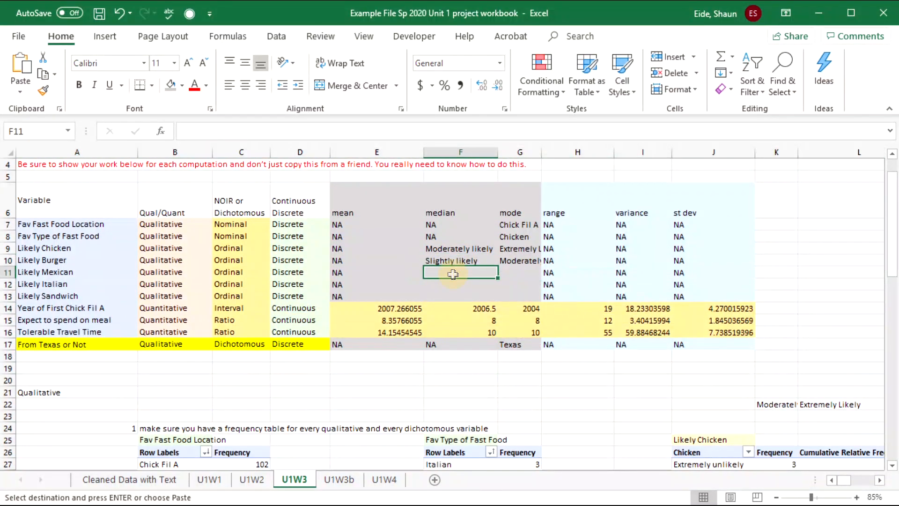
pyautogui.hotkey('ctrl', 'v')
pyautogui.click(566, 292)
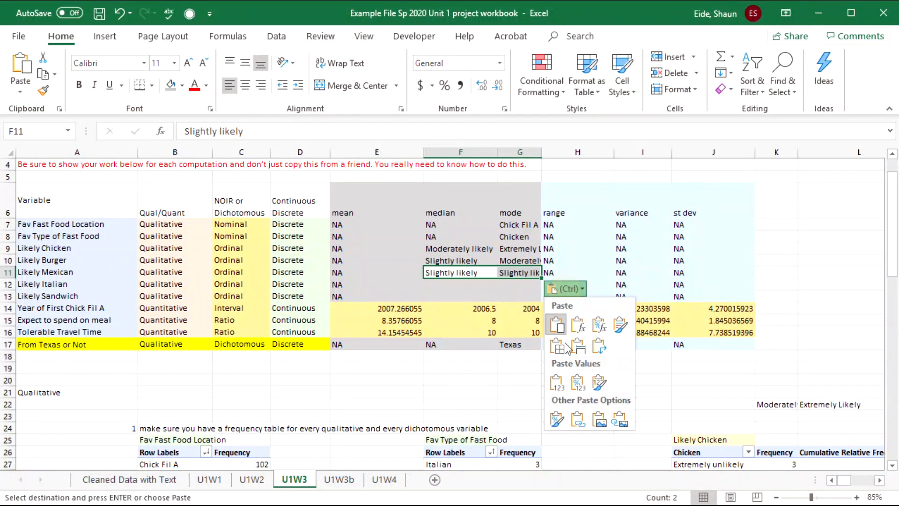
pyautogui.click(555, 379)
pyautogui.click(488, 357)
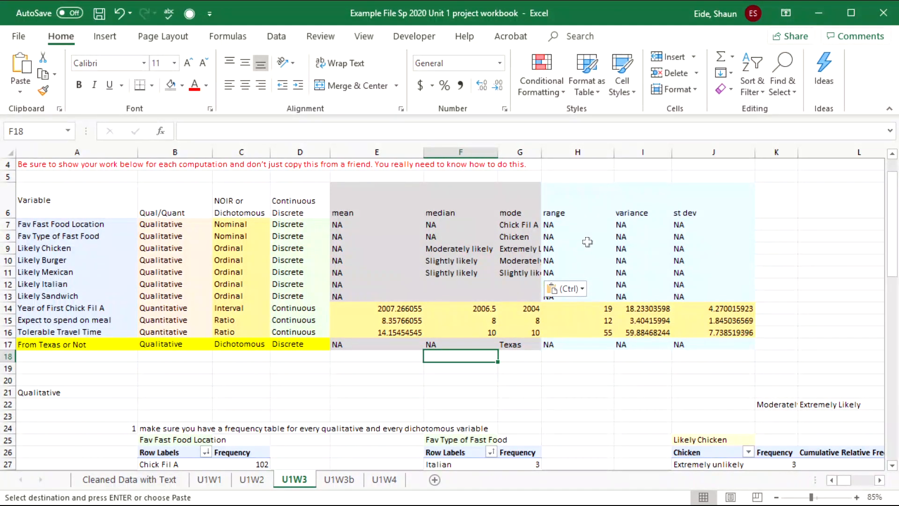
pyautogui.click(247, 319)
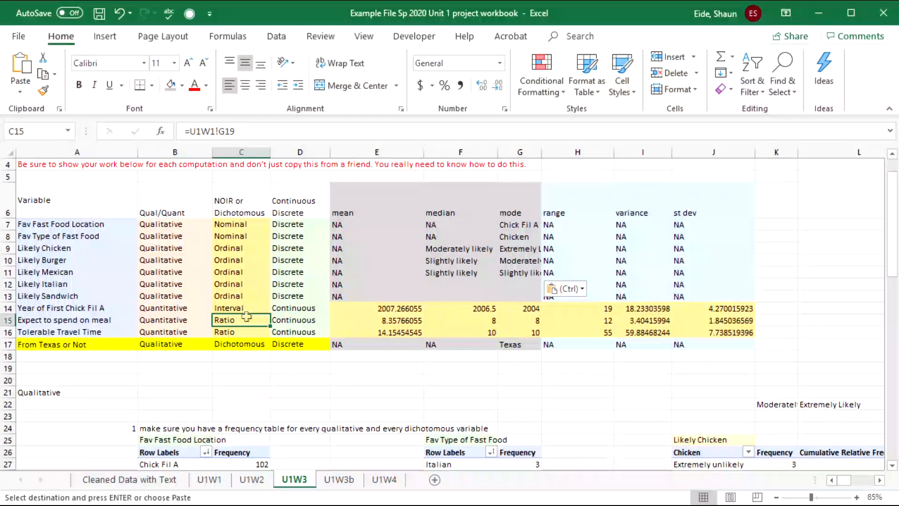
# - On sheet U1W3b, change 'ordinal' to 'nominal' in the Fav Fast Food Location median note
pyautogui.click(355, 482)
pyautogui.scroll(8, 301, 403)
pyautogui.moveTo(388, 327); pyautogui.dragTo(228, 296)
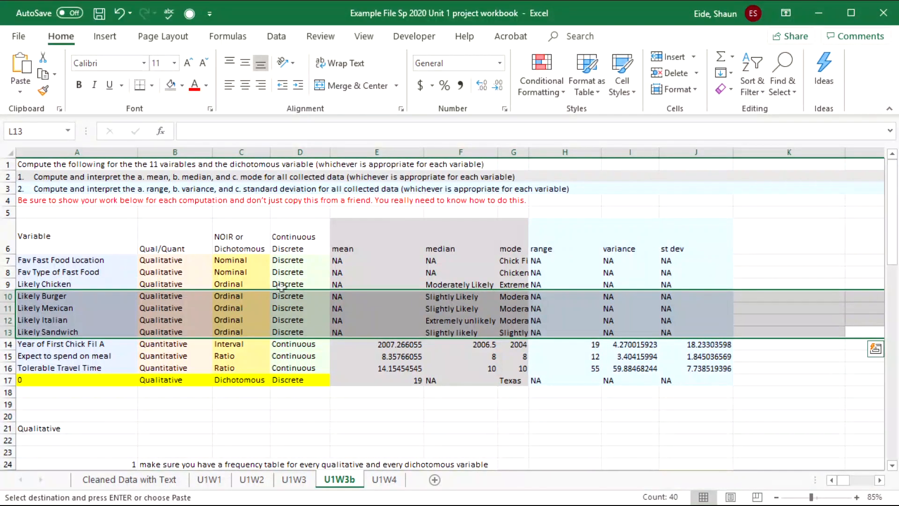
pyautogui.scroll(-4, 303, 292)
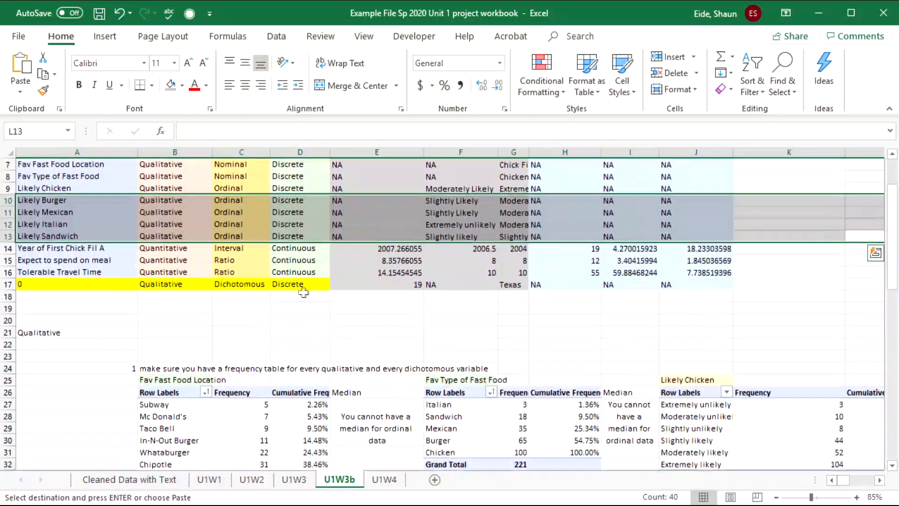
pyautogui.click(334, 357)
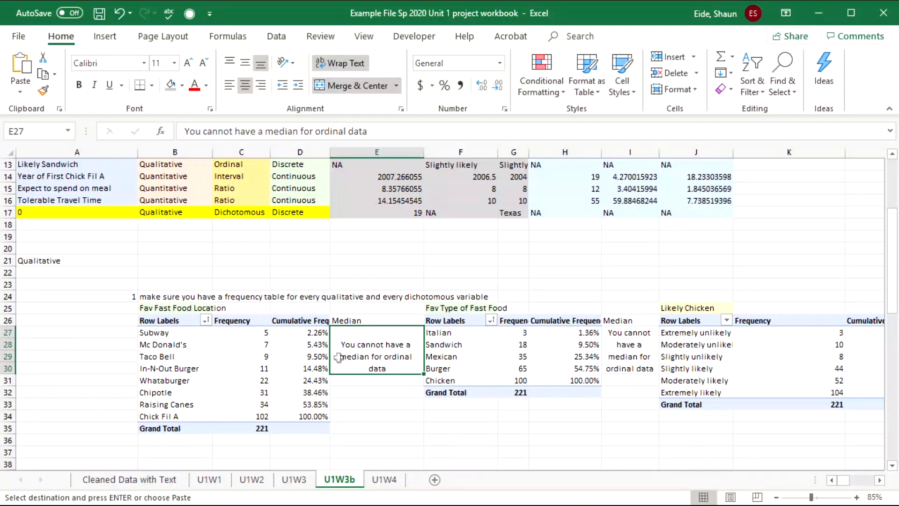
pyautogui.doubleClick(378, 359)
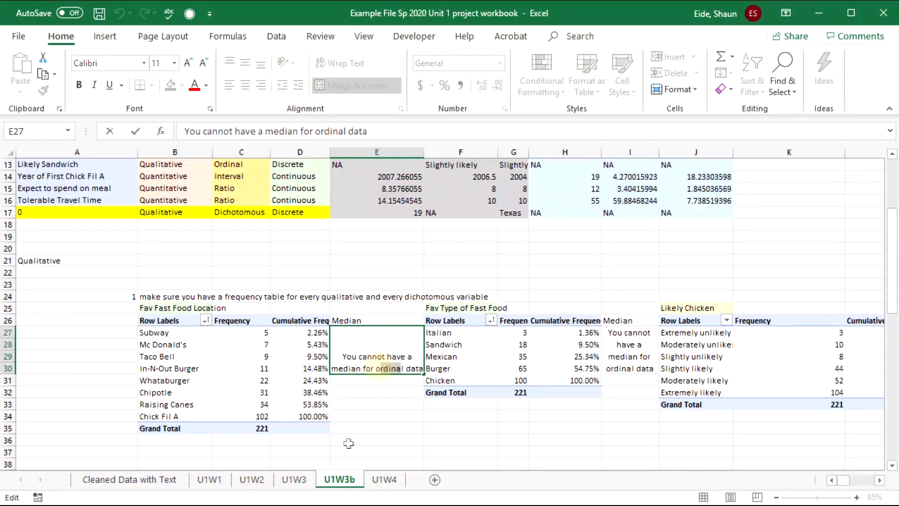
pyautogui.press('BackSpace')
pyautogui.press('BackSpace')
pyautogui.press('BackSpace')
pyautogui.press('BackSpace')
pyautogui.press('BackSpace')
pyautogui.press('BackSpace')
pyautogui.press('BackSpace')
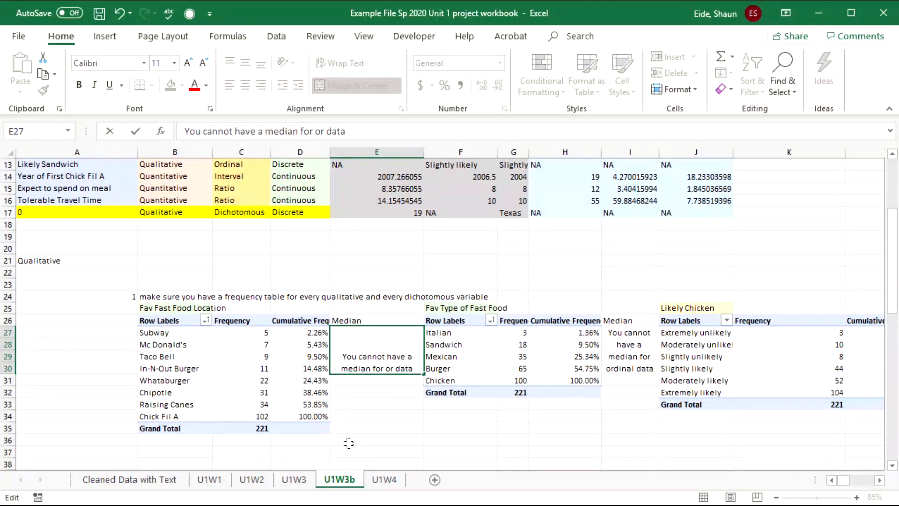
pyautogui.write('nom')
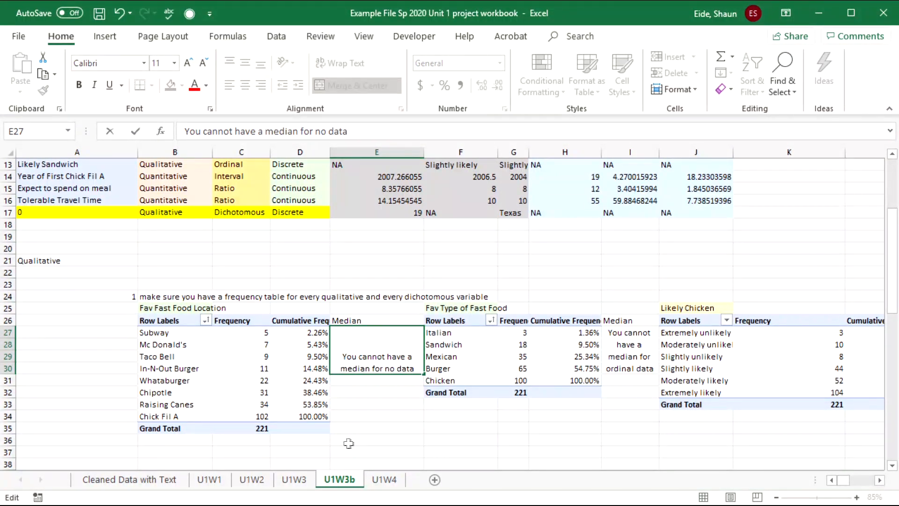
pyautogui.write('inal')
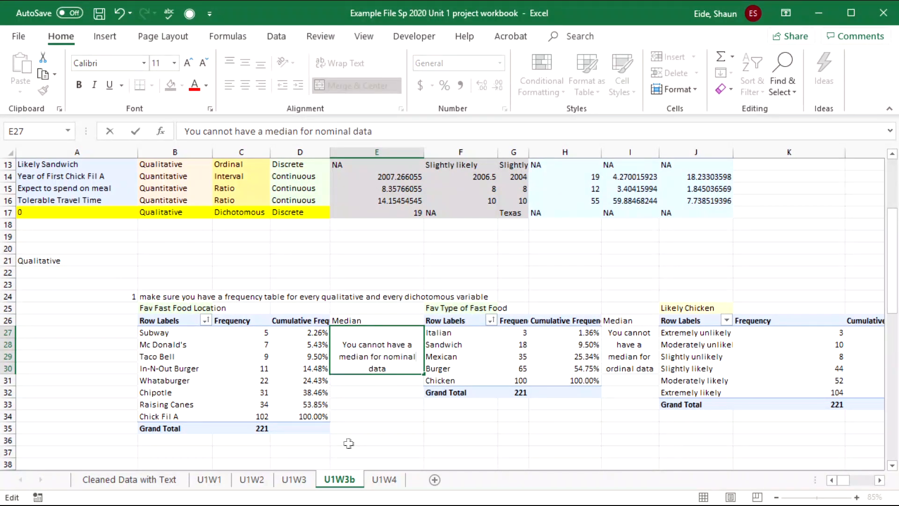
pyautogui.press('Tab')
# - Change 'ordinal' to 'nominal' in the food type table's median note
pyautogui.click(608, 370)
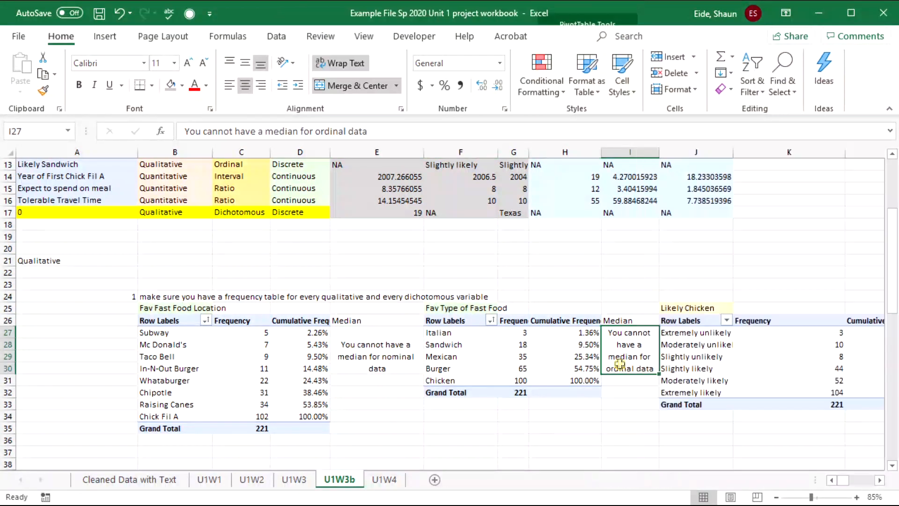
pyautogui.doubleClick(631, 364)
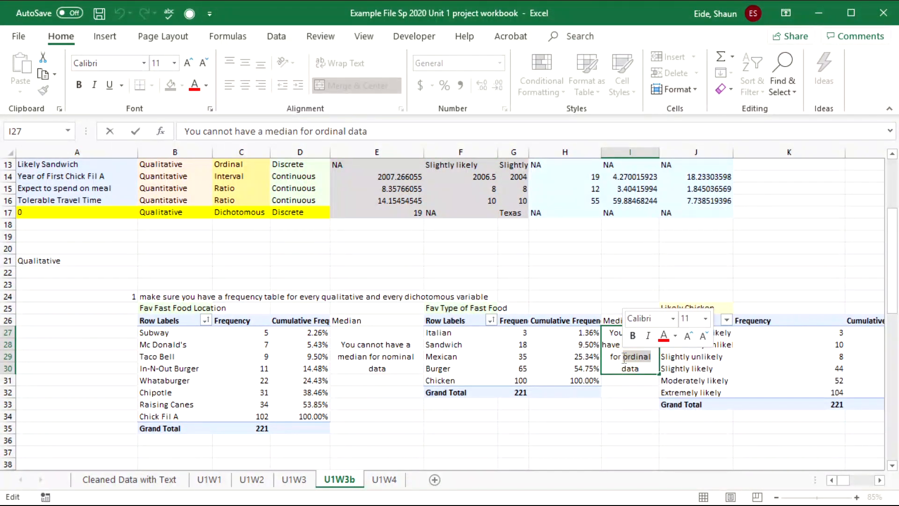
pyautogui.write('nominal')
pyautogui.press('Tab')
pyautogui.press('Tab')
pyautogui.press('Tab')
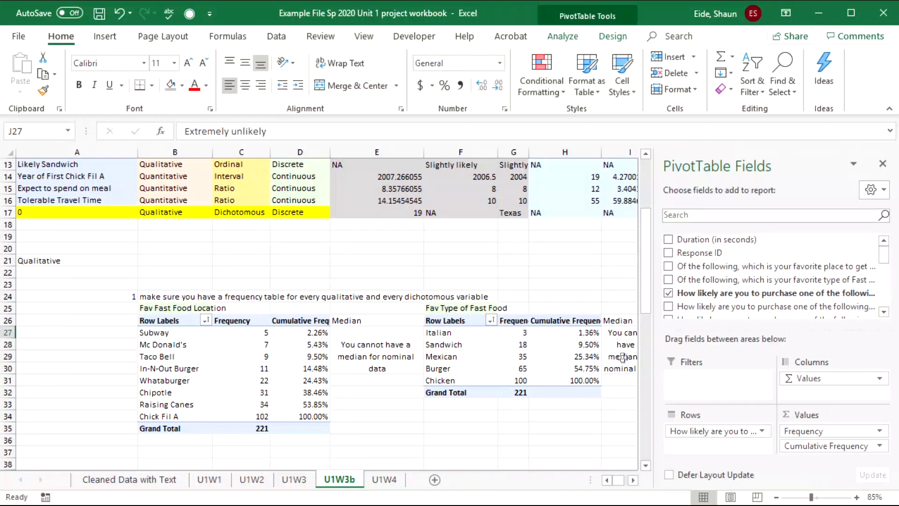
pyautogui.moveTo(384, 362)
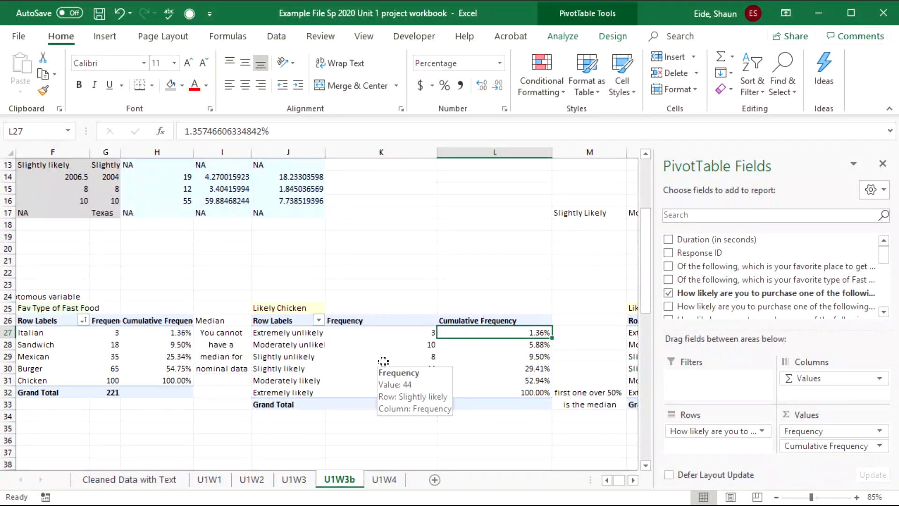
pyautogui.press('Tab')
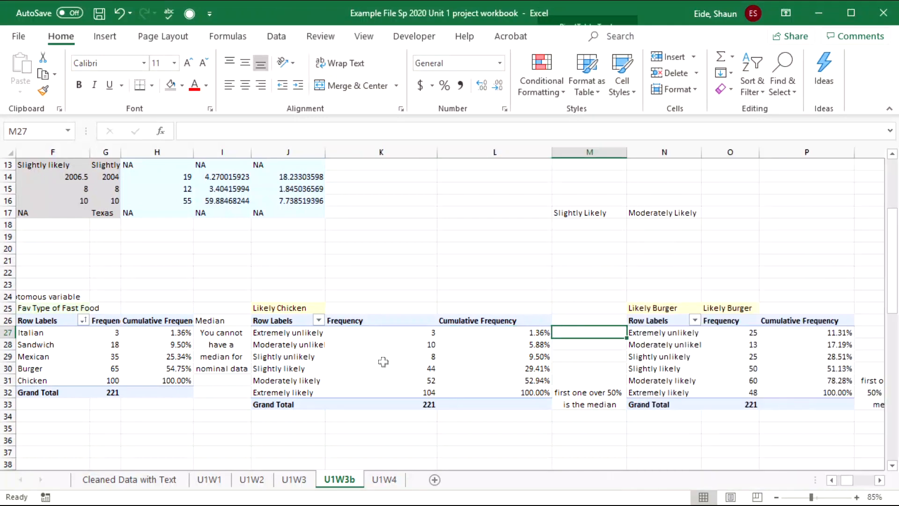
pyautogui.press('Tab')
pyautogui.press('Tab')
pyautogui.press('Tab')
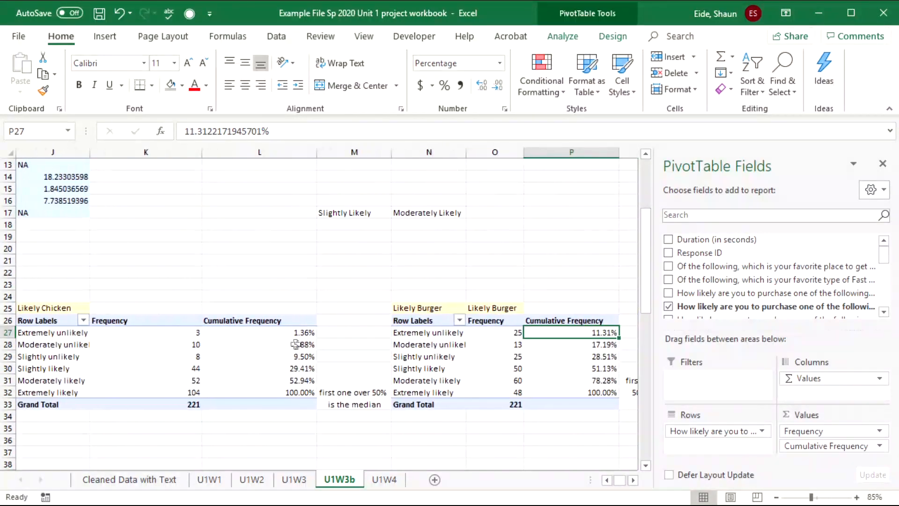
pyautogui.moveTo(284, 369); pyautogui.dragTo(281, 383)
pyautogui.click(303, 380)
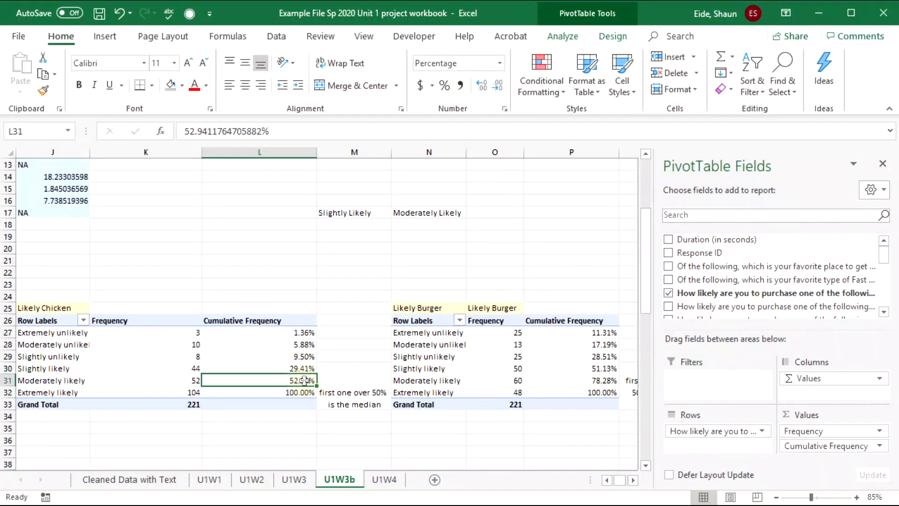
pyautogui.press('Right')
pyautogui.press('Right')
pyautogui.press('Right')
pyautogui.press('Right')
pyautogui.press('Right')
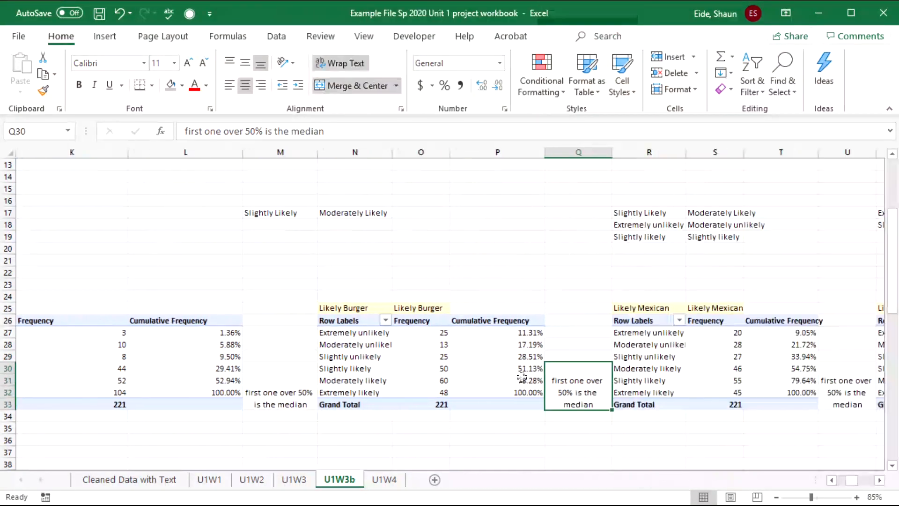
pyautogui.click(506, 370)
pyautogui.press('Right')
pyautogui.press('Right')
pyautogui.press('Right')
pyautogui.press('Right')
pyautogui.press('Right')
pyautogui.press('Right')
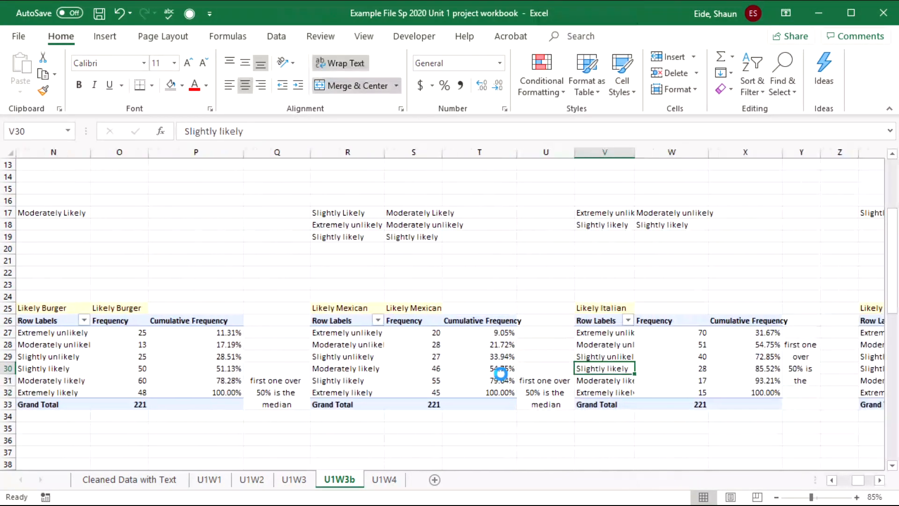
pyautogui.click(484, 370)
pyautogui.press('Right')
pyautogui.press('Right')
pyautogui.press('Right')
pyautogui.press('Right')
pyautogui.press('Right')
pyautogui.press('Right')
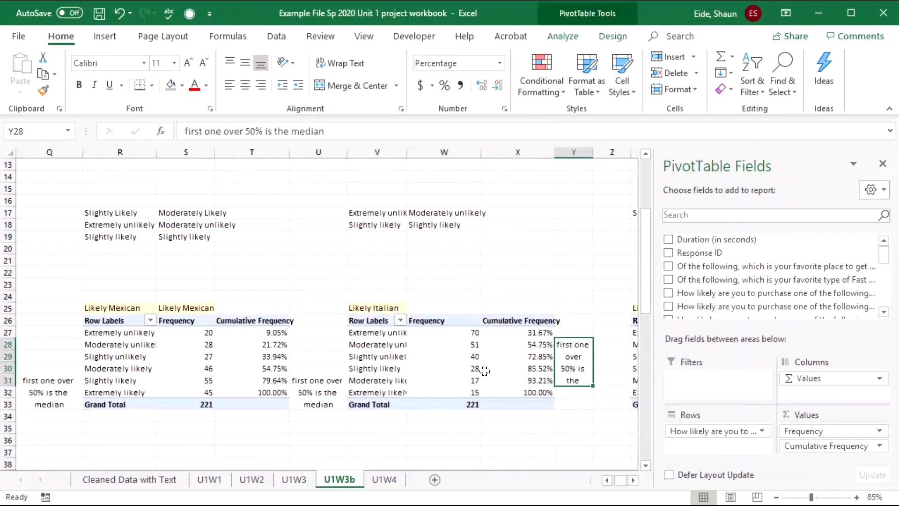
pyautogui.click(526, 345)
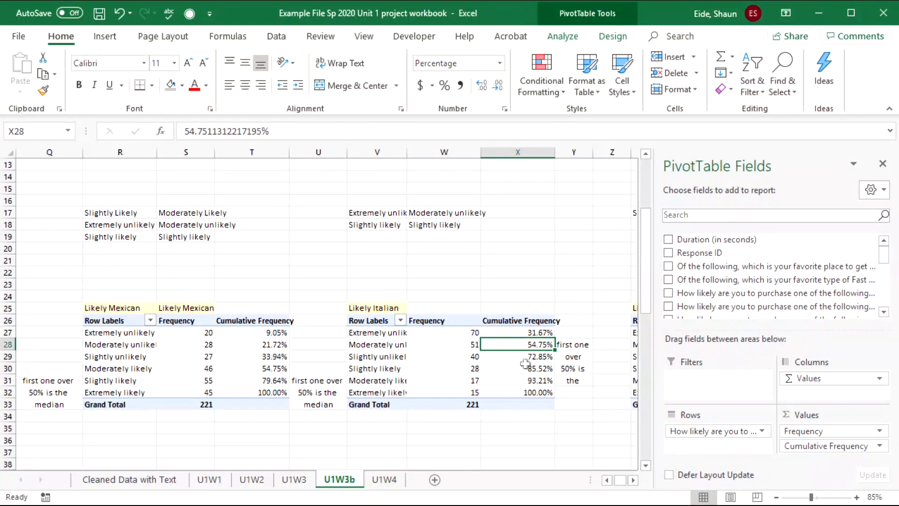
pyautogui.click(389, 344)
pyautogui.press('Right')
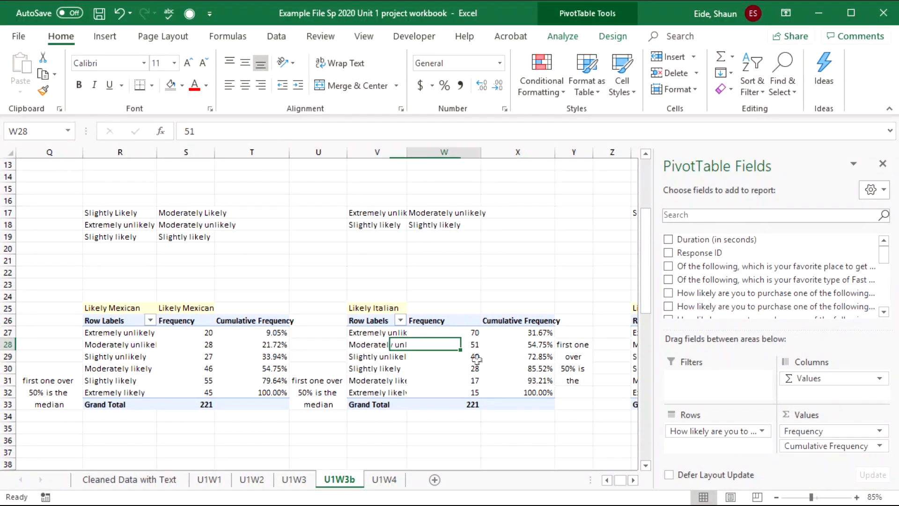
pyautogui.press('Right')
pyautogui.press('Right')
pyautogui.press('Right')
pyautogui.click(487, 333)
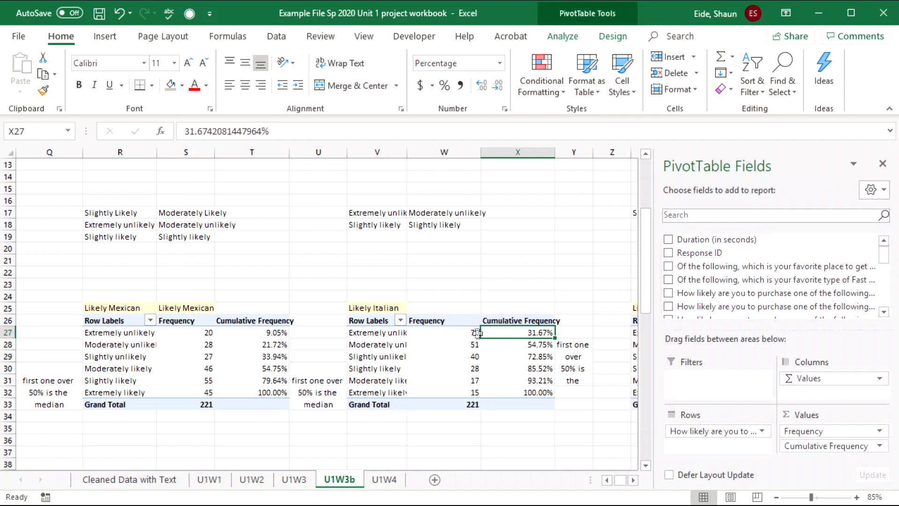
pyautogui.press('Right')
pyautogui.press('Right')
pyautogui.press('Right')
pyautogui.press('Right')
pyautogui.press('Right')
pyautogui.press('Right')
pyautogui.press('Right')
pyautogui.press('Right')
pyautogui.press('Right')
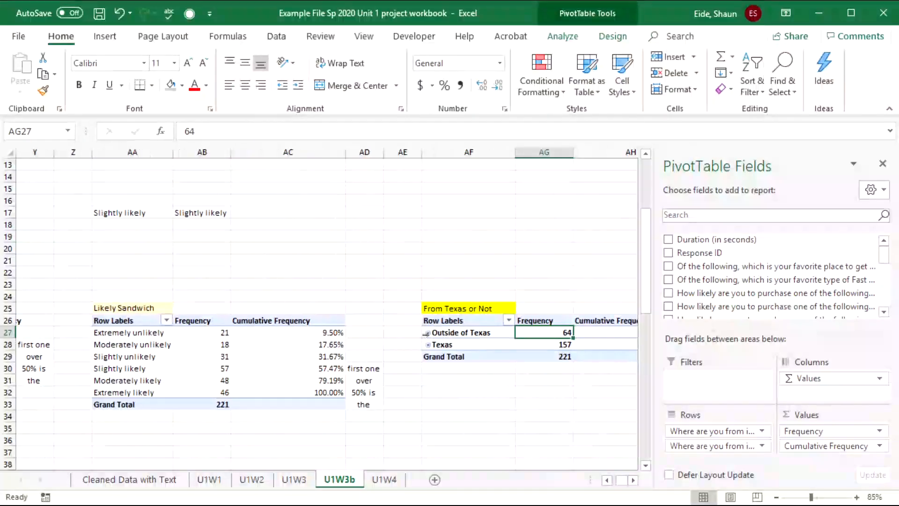
pyautogui.press('Left')
pyautogui.press('Left')
pyautogui.press('Left')
pyautogui.press('Left')
pyautogui.press('Left')
pyautogui.press('Left')
pyautogui.press('Left')
pyautogui.press('Left')
pyautogui.press('Left')
pyautogui.press('Left')
pyautogui.press('Left')
pyautogui.press('Left')
pyautogui.press('Left')
pyautogui.click(277, 334)
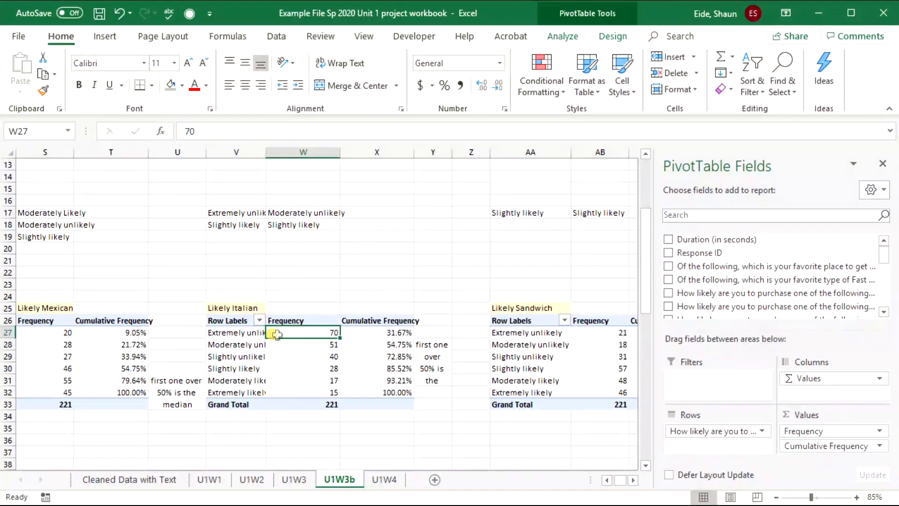
pyautogui.click(393, 347)
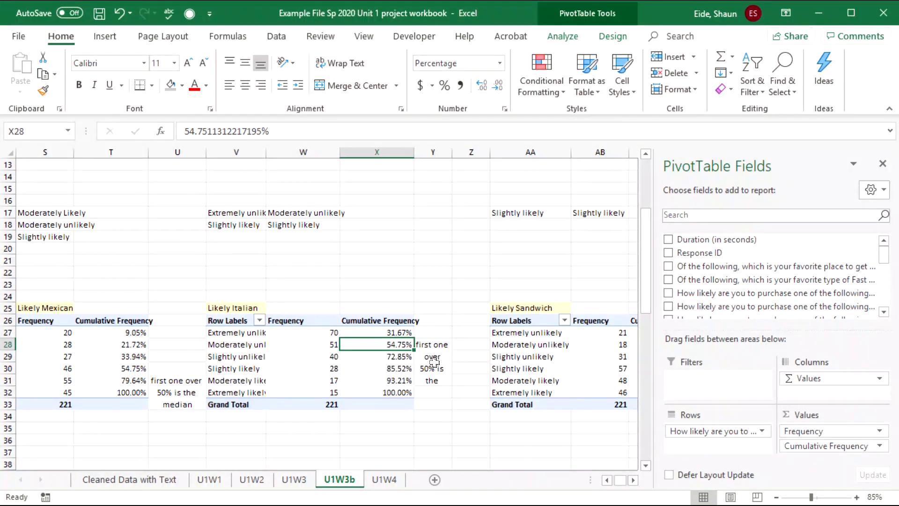
pyautogui.press('Right')
pyautogui.press('Right')
pyautogui.press('Right')
pyautogui.press('Right')
pyautogui.press('Right')
pyautogui.press('Right')
pyautogui.press('Right')
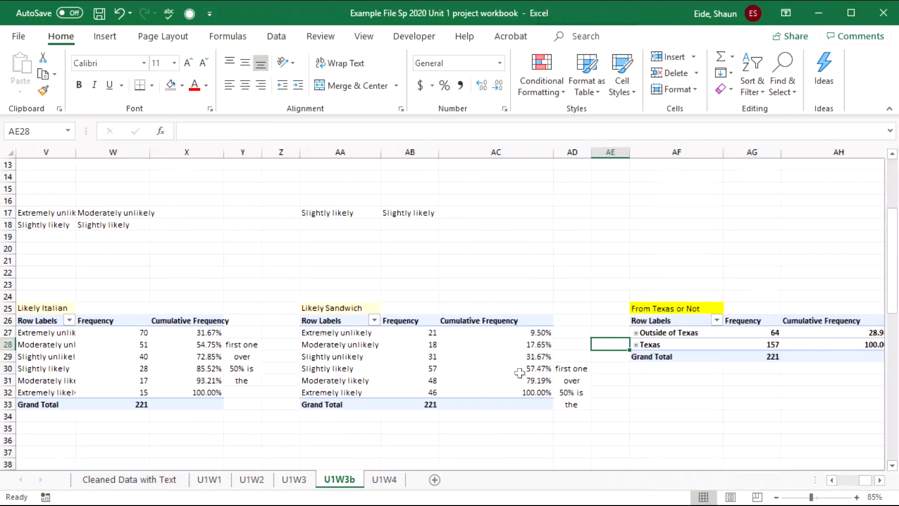
pyautogui.click(505, 372)
pyautogui.press('Right')
pyautogui.press('Right')
pyautogui.press('Right')
pyautogui.press('Right')
pyautogui.press('Right')
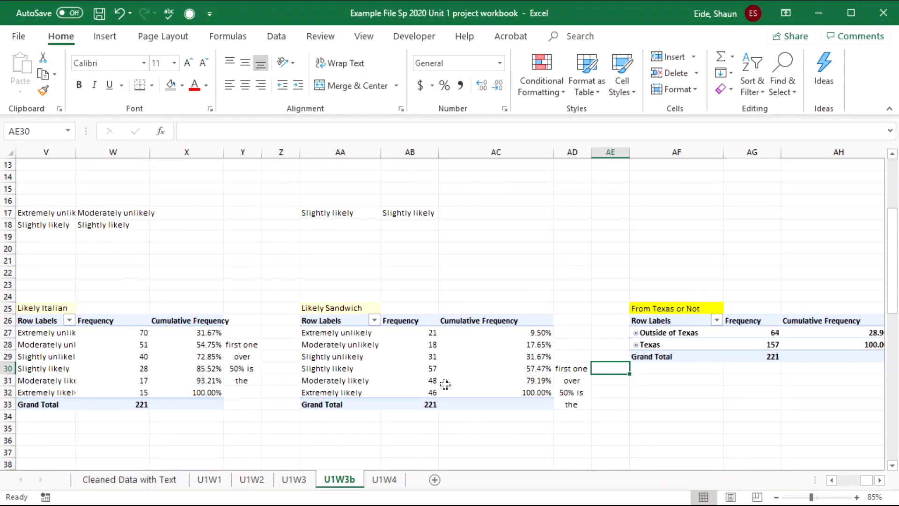
pyautogui.press('Right')
pyautogui.press('Right')
pyautogui.press('Right')
pyautogui.press('Right')
pyautogui.press('Right')
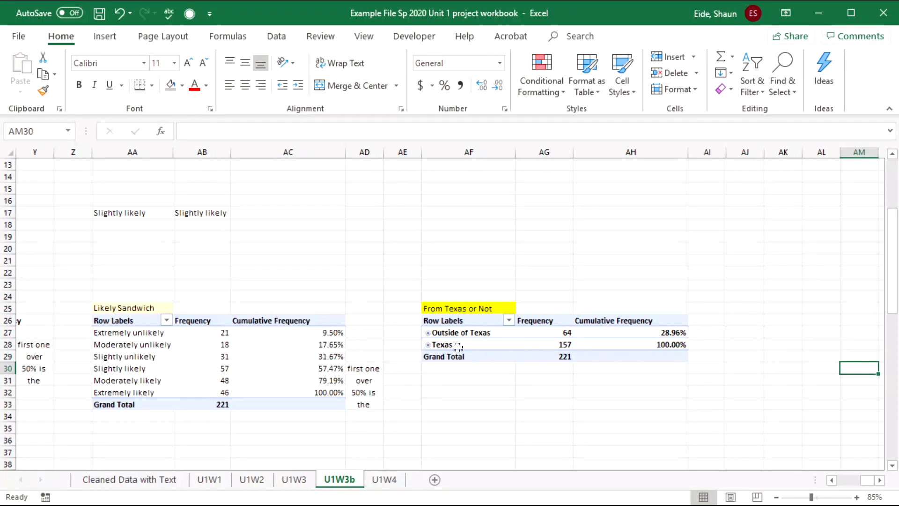
pyautogui.click(458, 347)
pyautogui.press('Right')
pyautogui.press('Right')
pyautogui.press('Right')
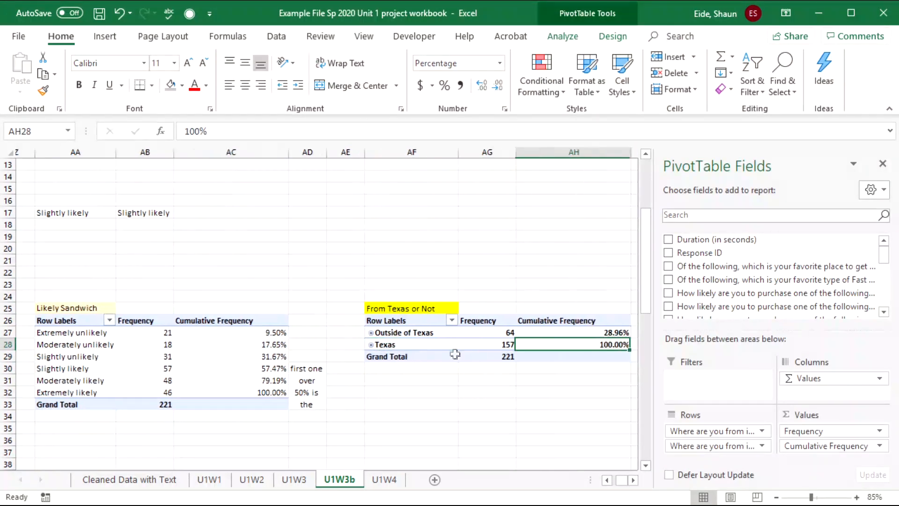